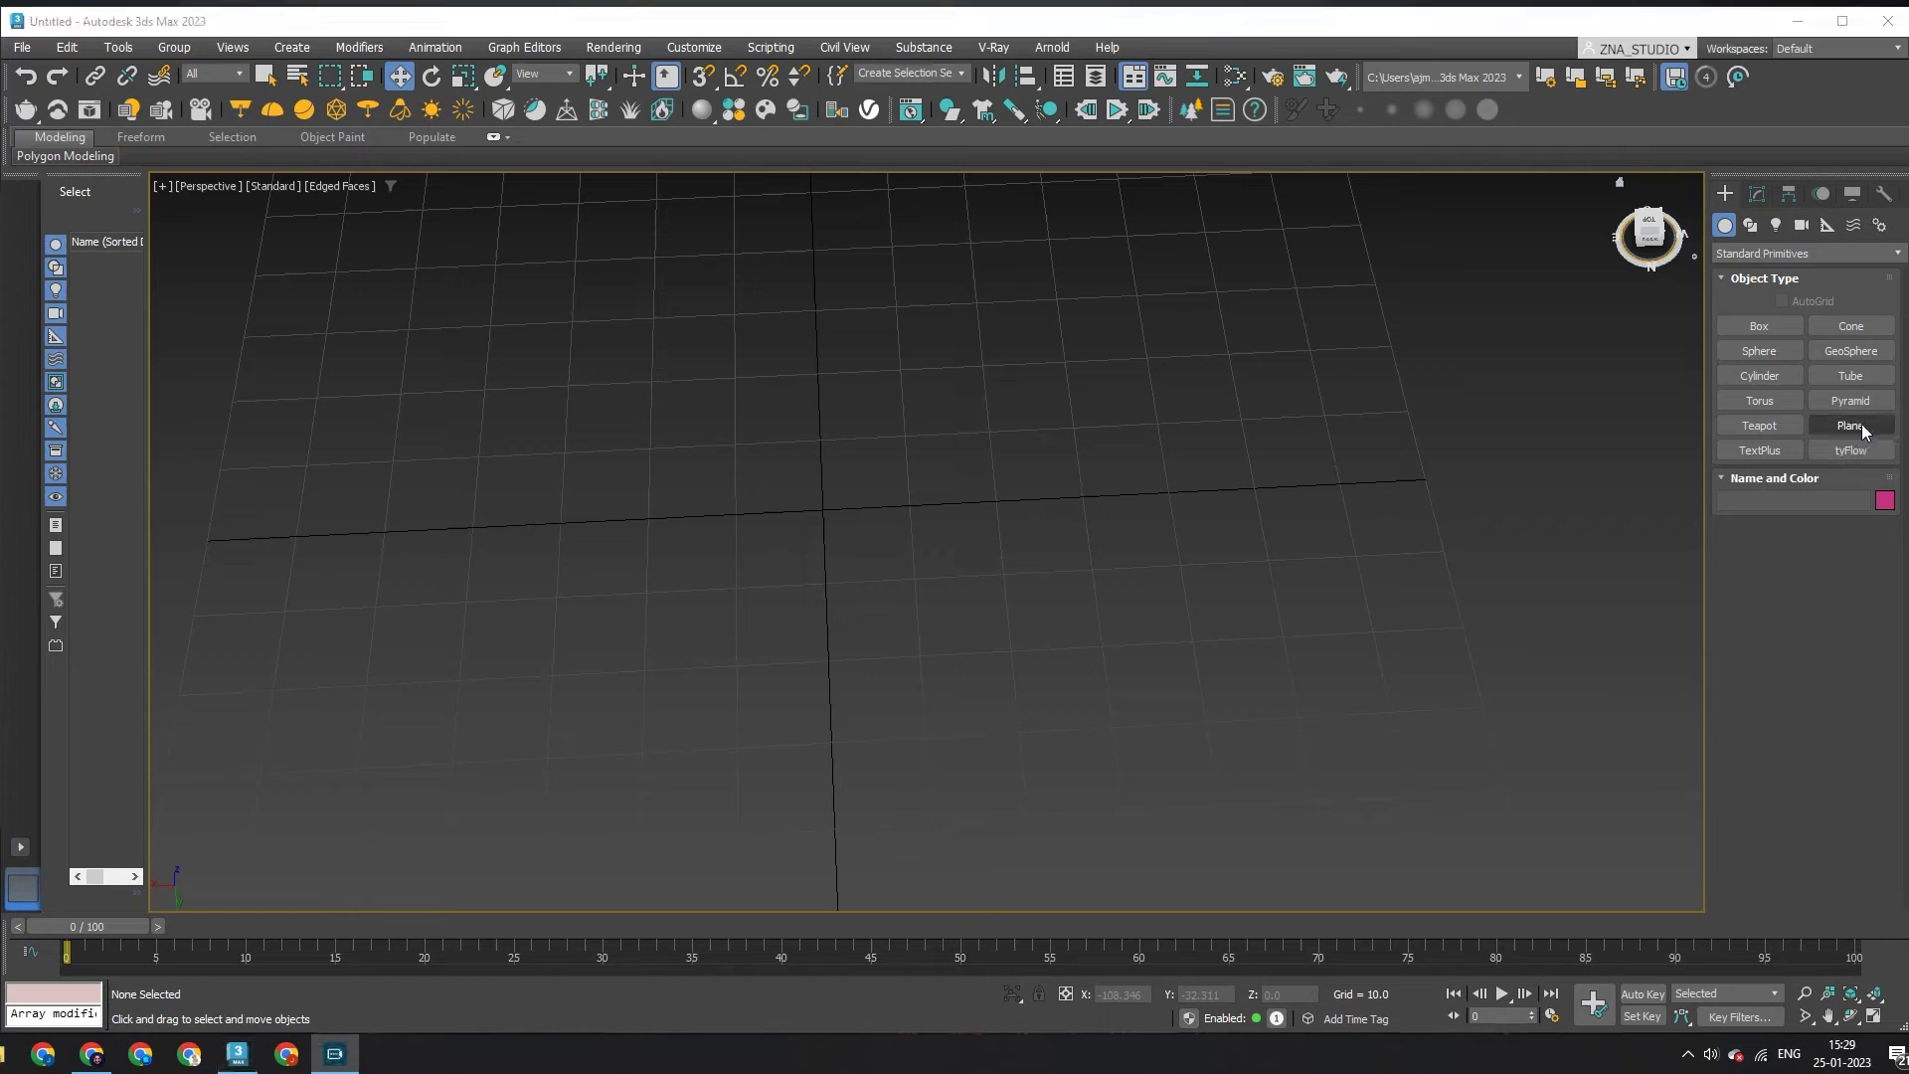
Step: Create a plane, Length 50 and Width 90, with 5 × 9 segments, then convert it to Editable Poly
{"action": "left_click", "coordinate": [1815, 746]}
{"action": "left_click", "coordinate": [1759, 199]}
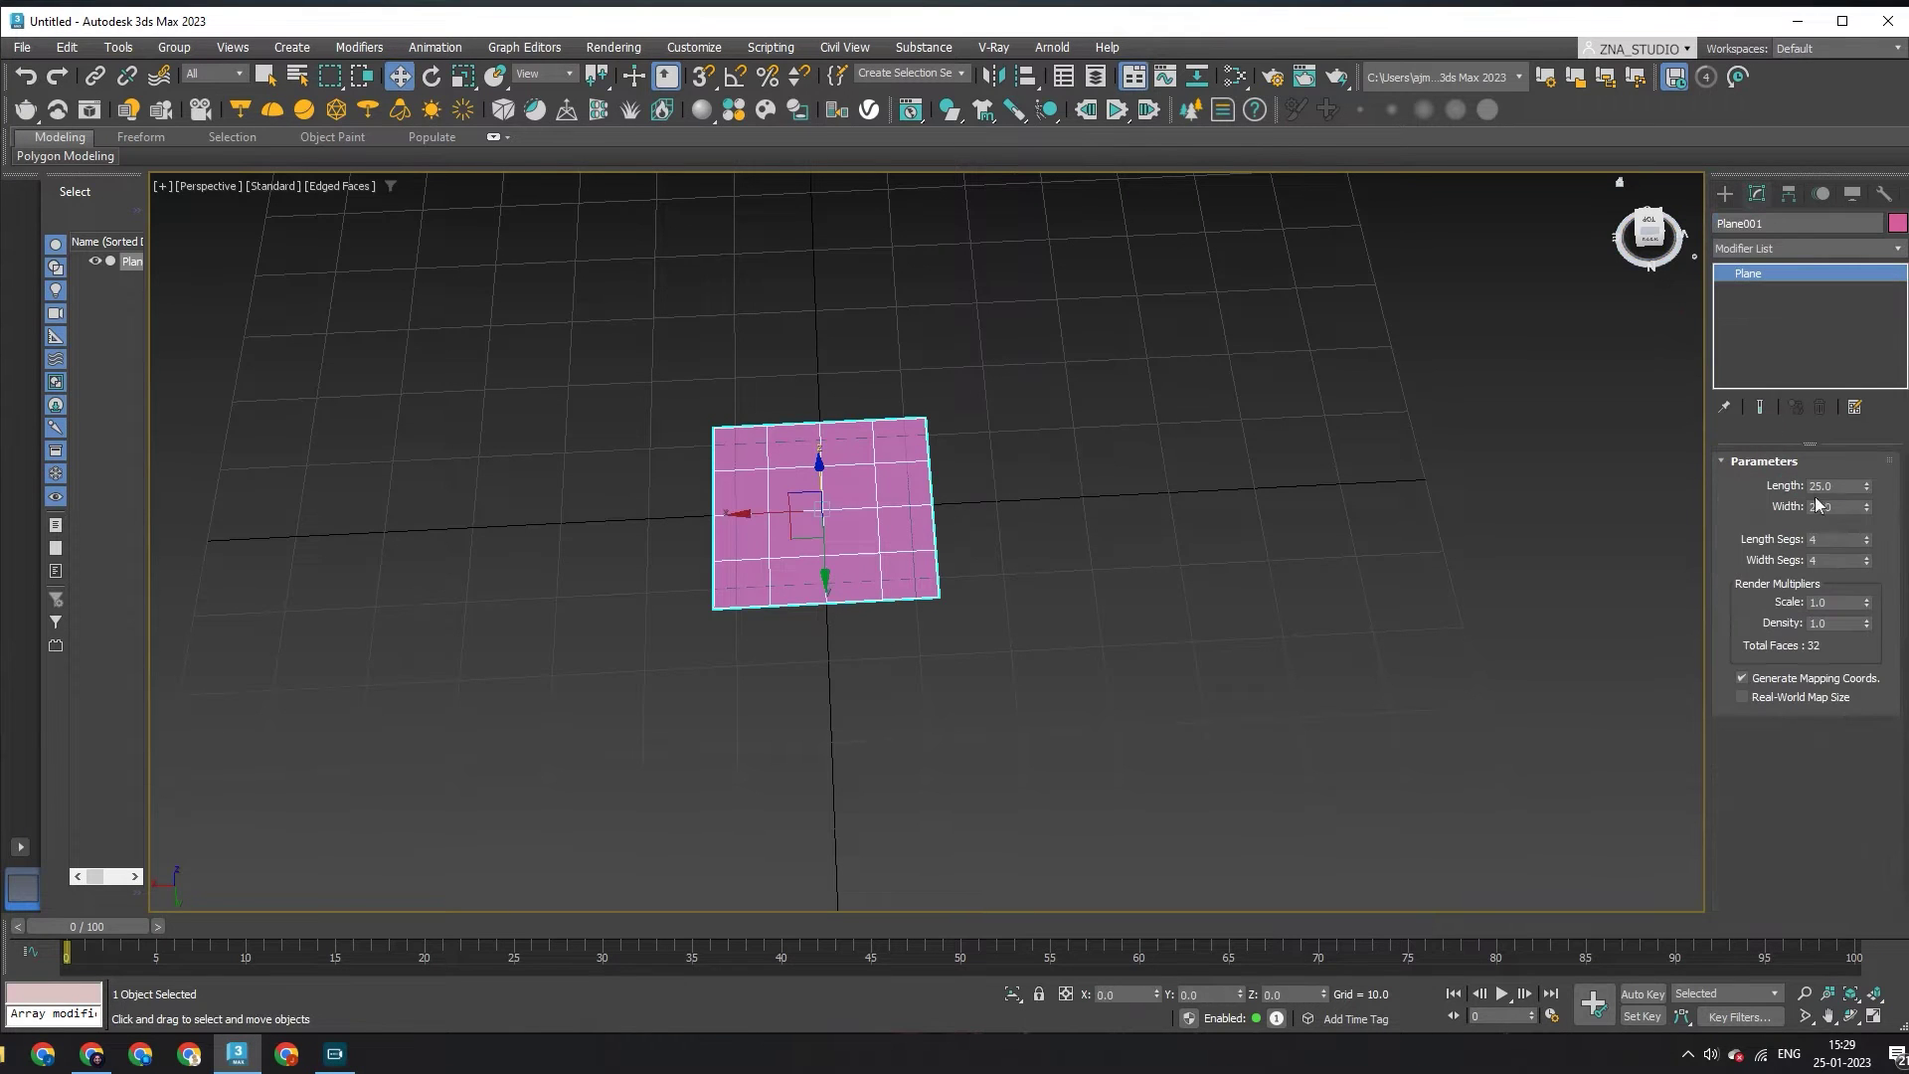
{"action": "type", "text": "50"}
{"action": "key", "text": "Tab"}
{"action": "type", "text": "90"}
{"action": "key", "text": "Tab"}
{"action": "type", "text": "5\t9"}
{"action": "key", "text": "Tab"}
{"action": "right_click", "coordinate": [919, 525]}
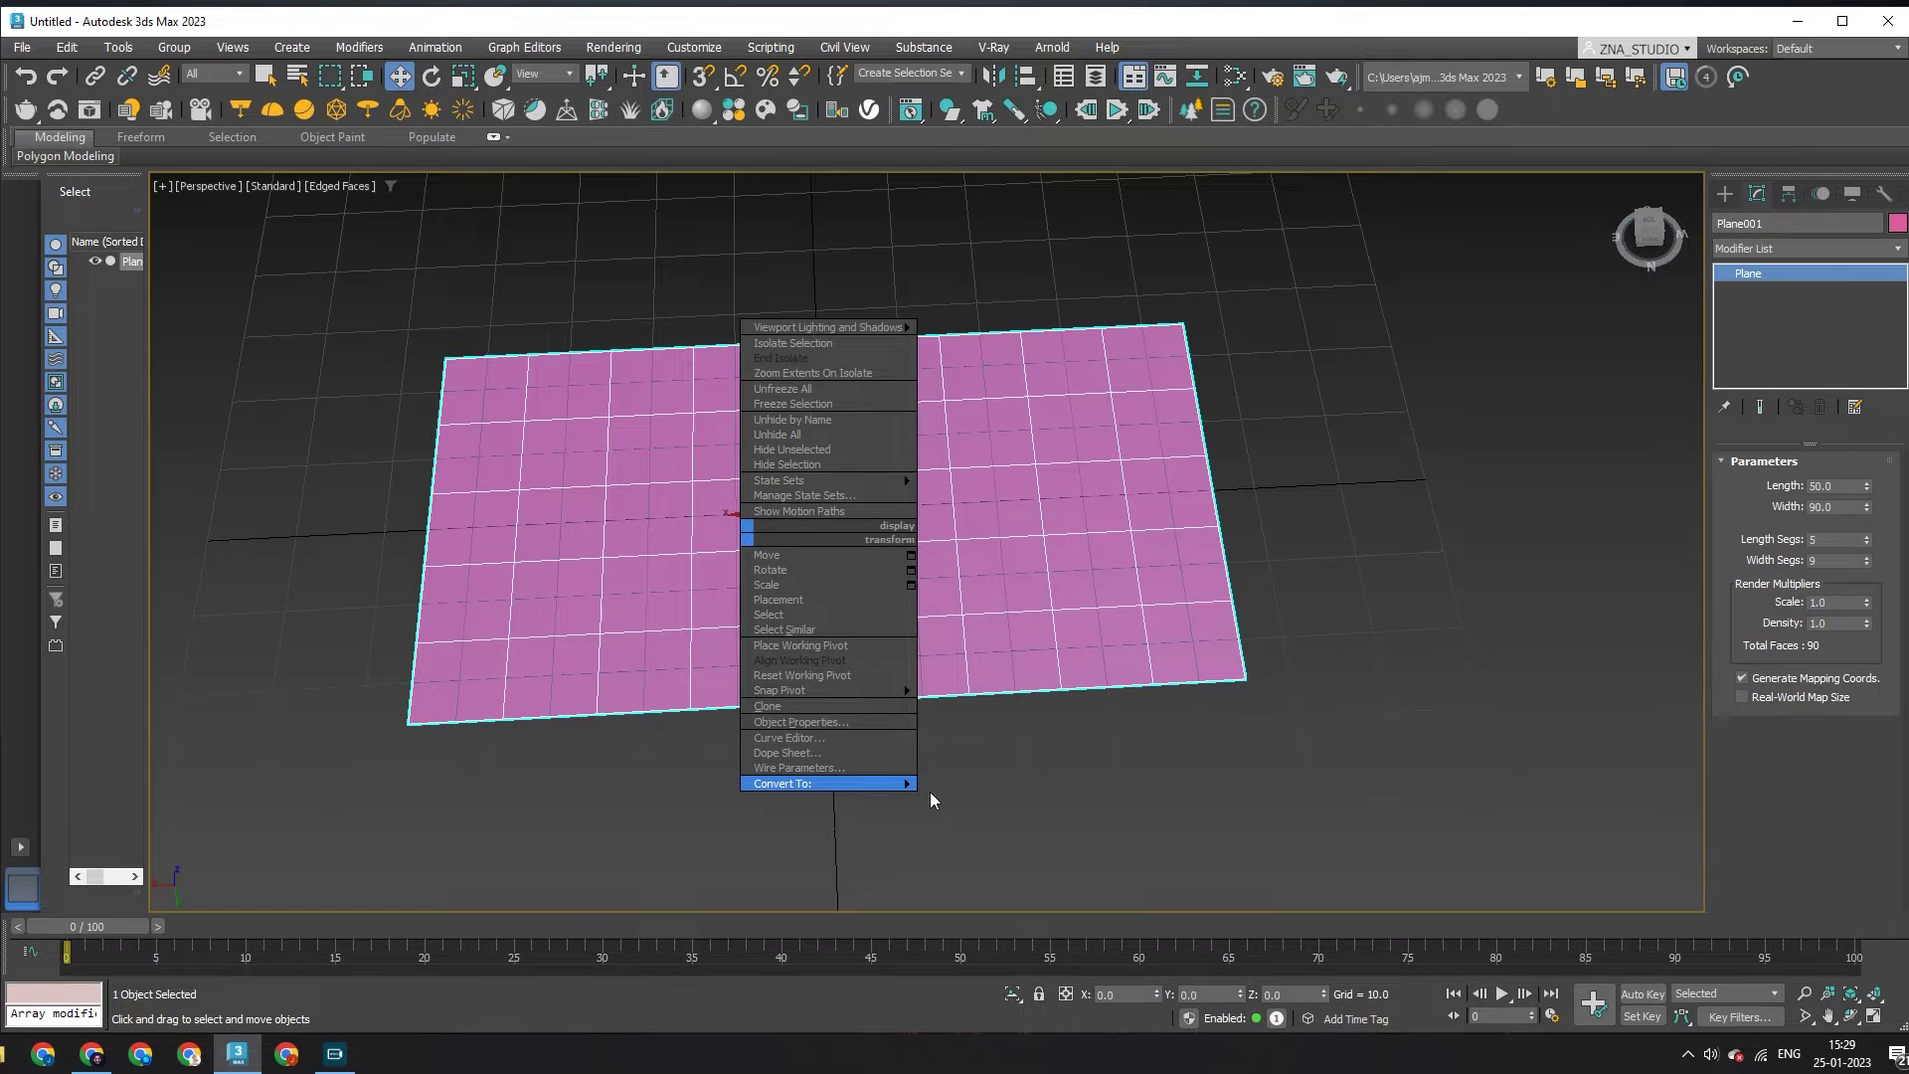
{"action": "left_click", "coordinate": [1004, 797]}
Step: In Top view, select eight checkerboard-spaced polygons: the four corners, centre-left/right and top/bottom-middle
{"action": "key", "text": "4"}
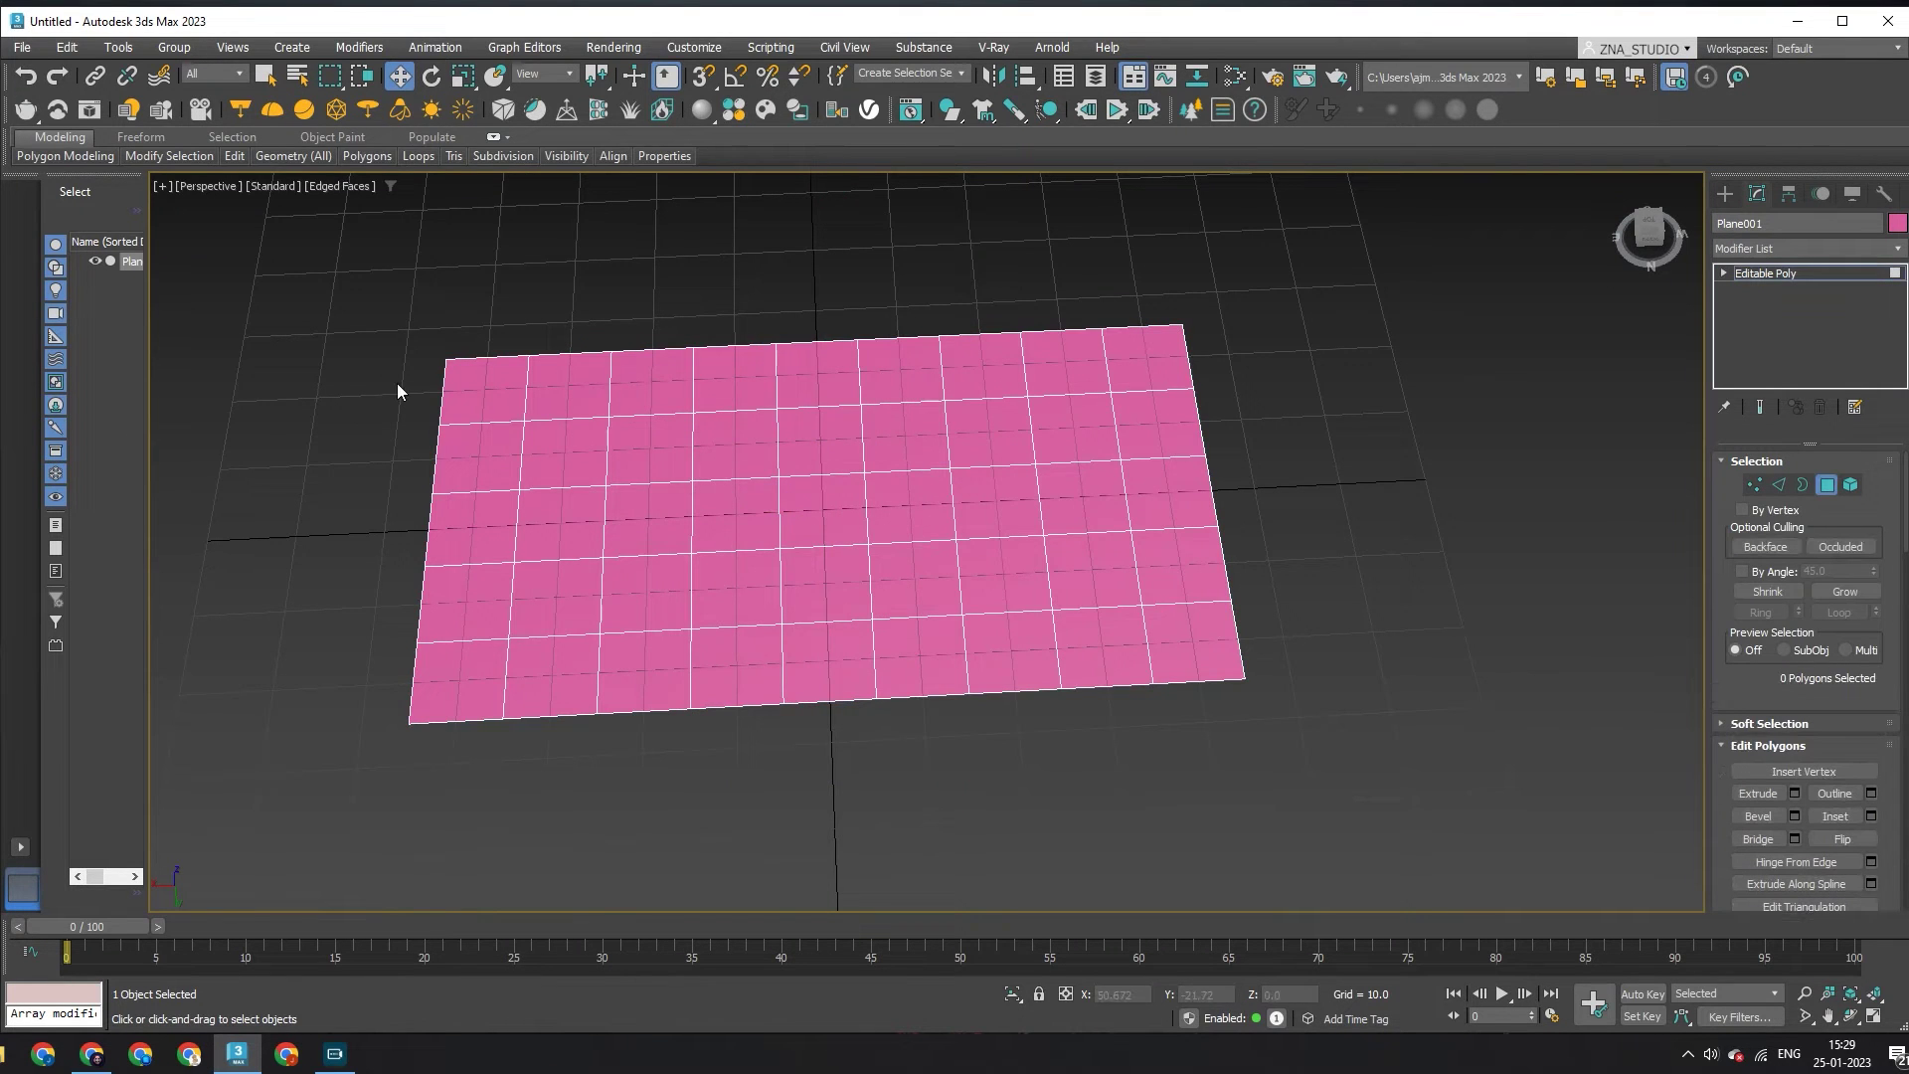
{"action": "key", "text": "t"}
{"action": "left_click", "coordinate": [407, 294]}
{"action": "left_click", "coordinate": [426, 794], "text": "ctrl"}
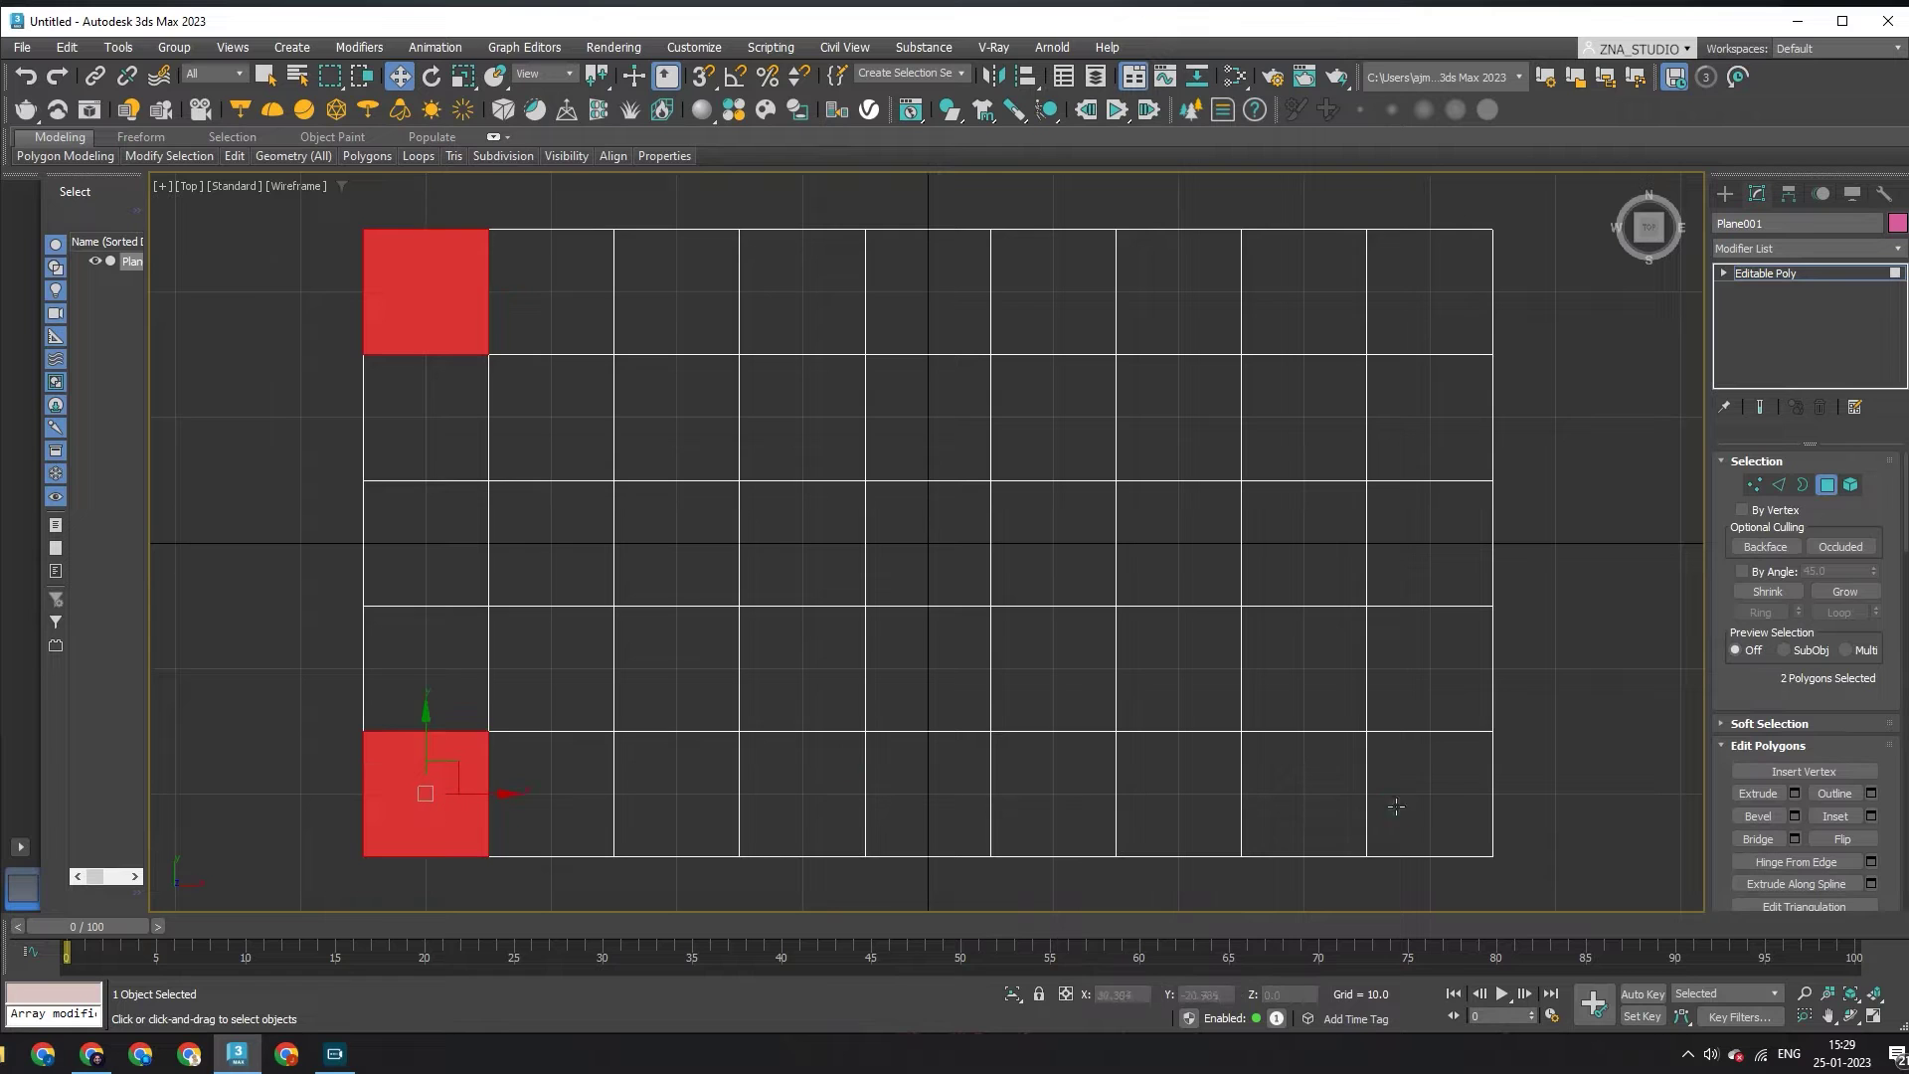
{"action": "left_click", "coordinate": [1428, 796], "text": "ctrl"}
{"action": "left_click", "coordinate": [1425, 311], "text": "ctrl"}
{"action": "left_click", "coordinate": [674, 570], "text": "ctrl"}
{"action": "left_click", "coordinate": [1178, 557], "text": "ctrl"}
{"action": "left_click", "coordinate": [915, 282], "text": "ctrl"}
{"action": "left_click", "coordinate": [916, 766], "text": "ctrl"}
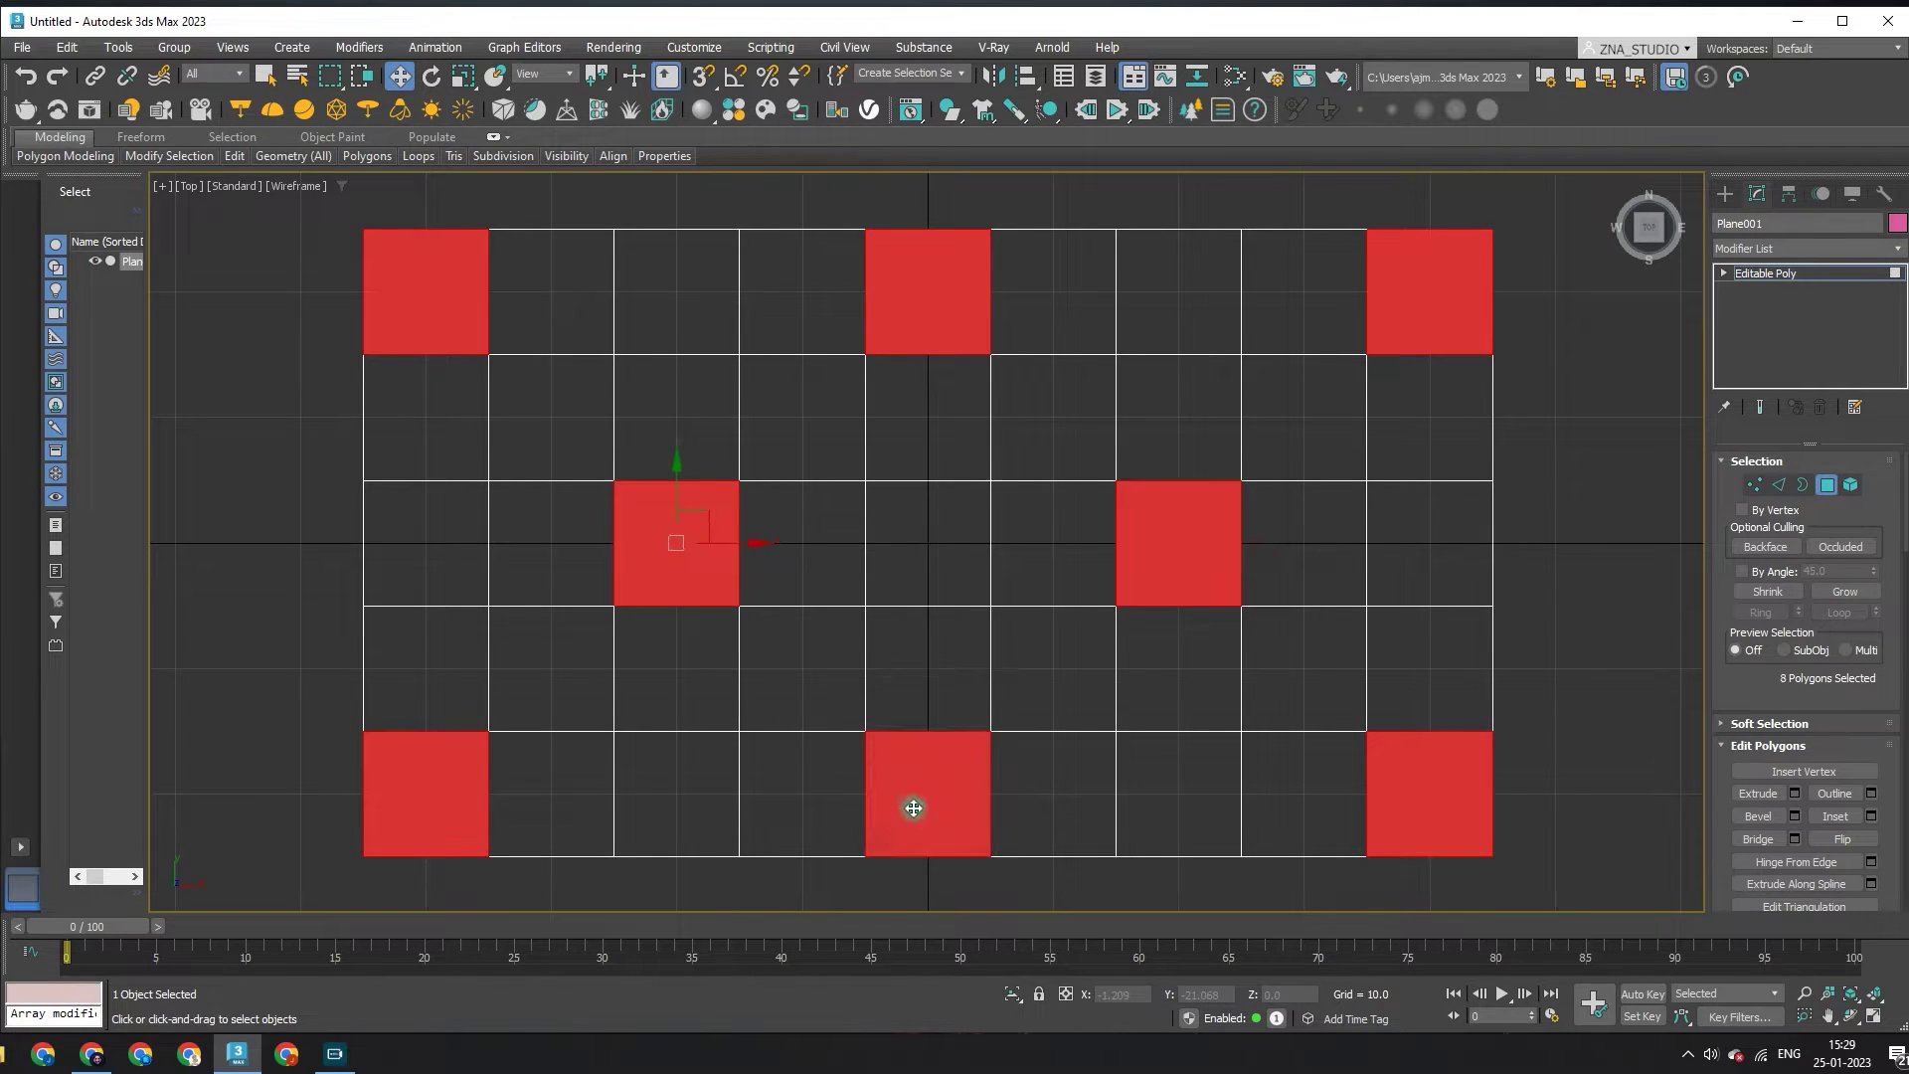
Step: Raise the eight selected faces about 21 units on Z in Perspective view
{"action": "key", "text": "p"}
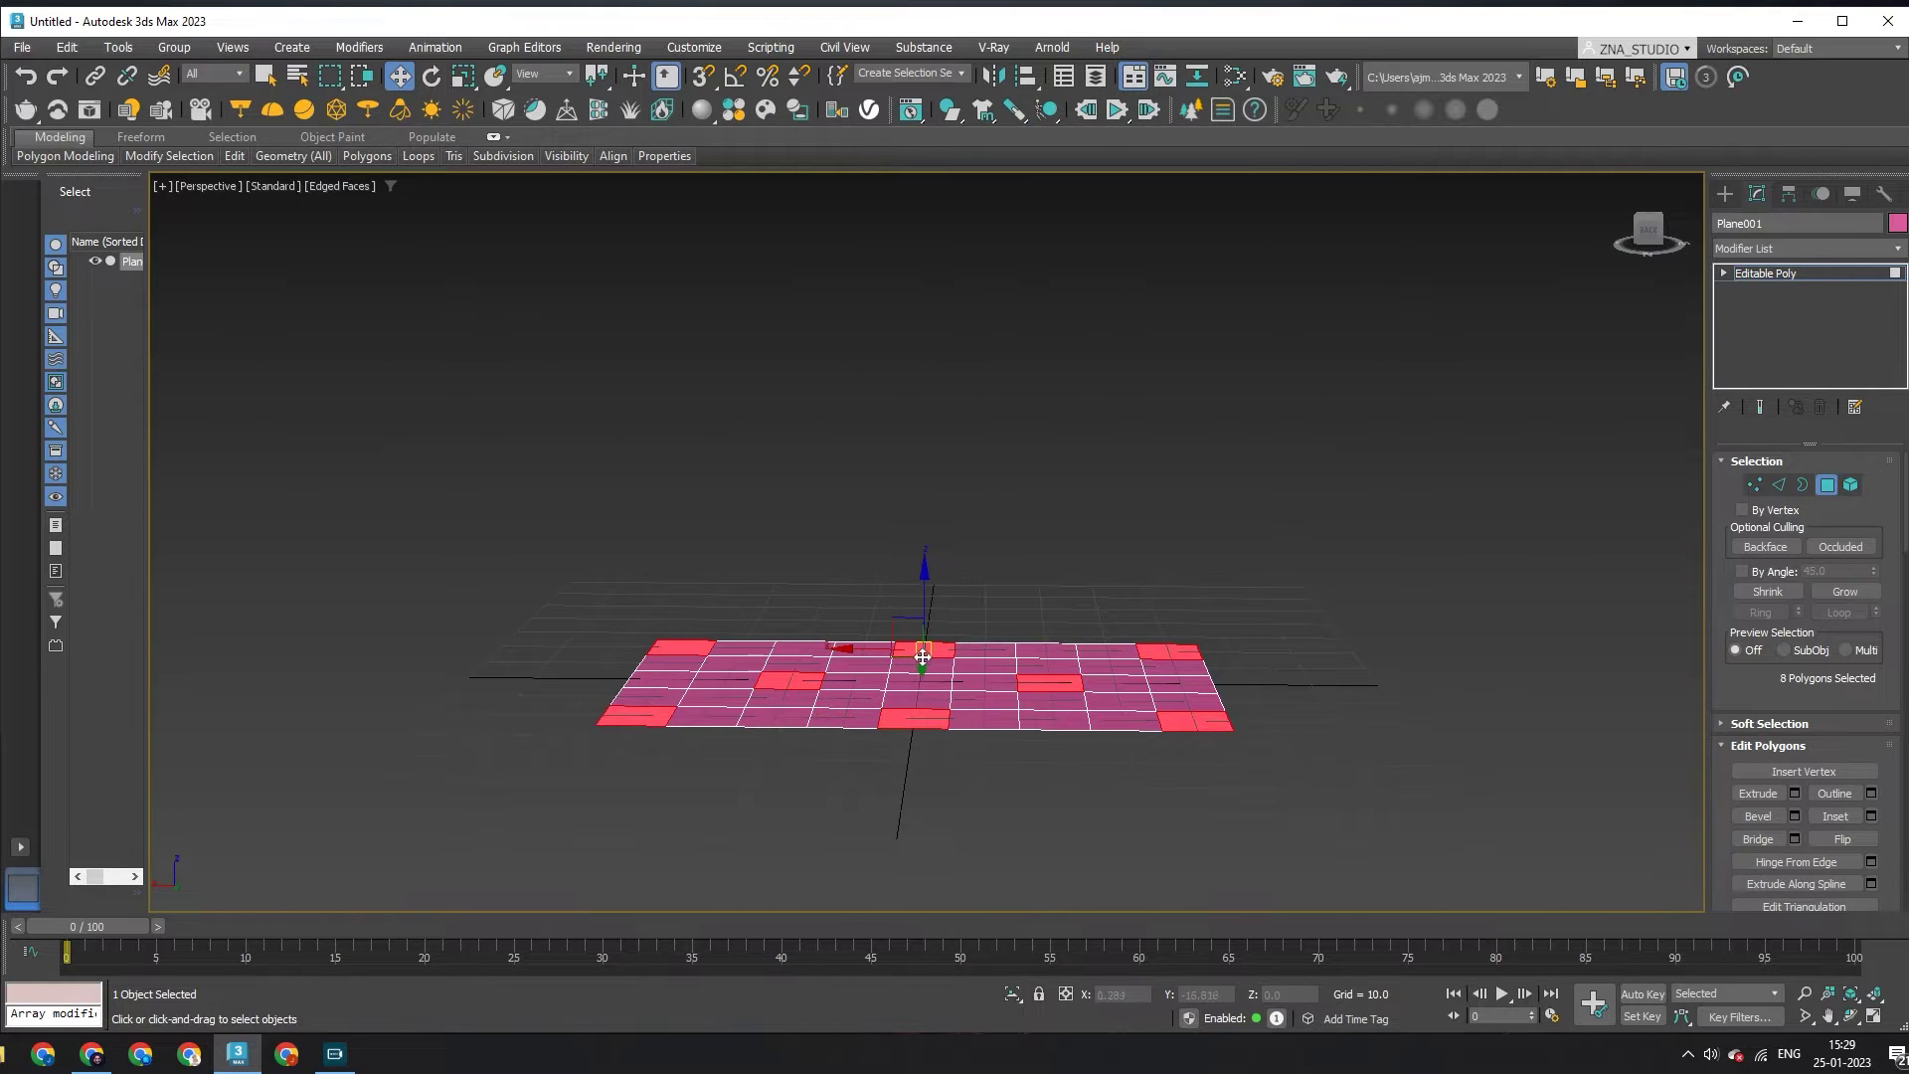
{"action": "left_click_drag", "start_coordinate": [926, 605], "coordinate": [934, 486]}
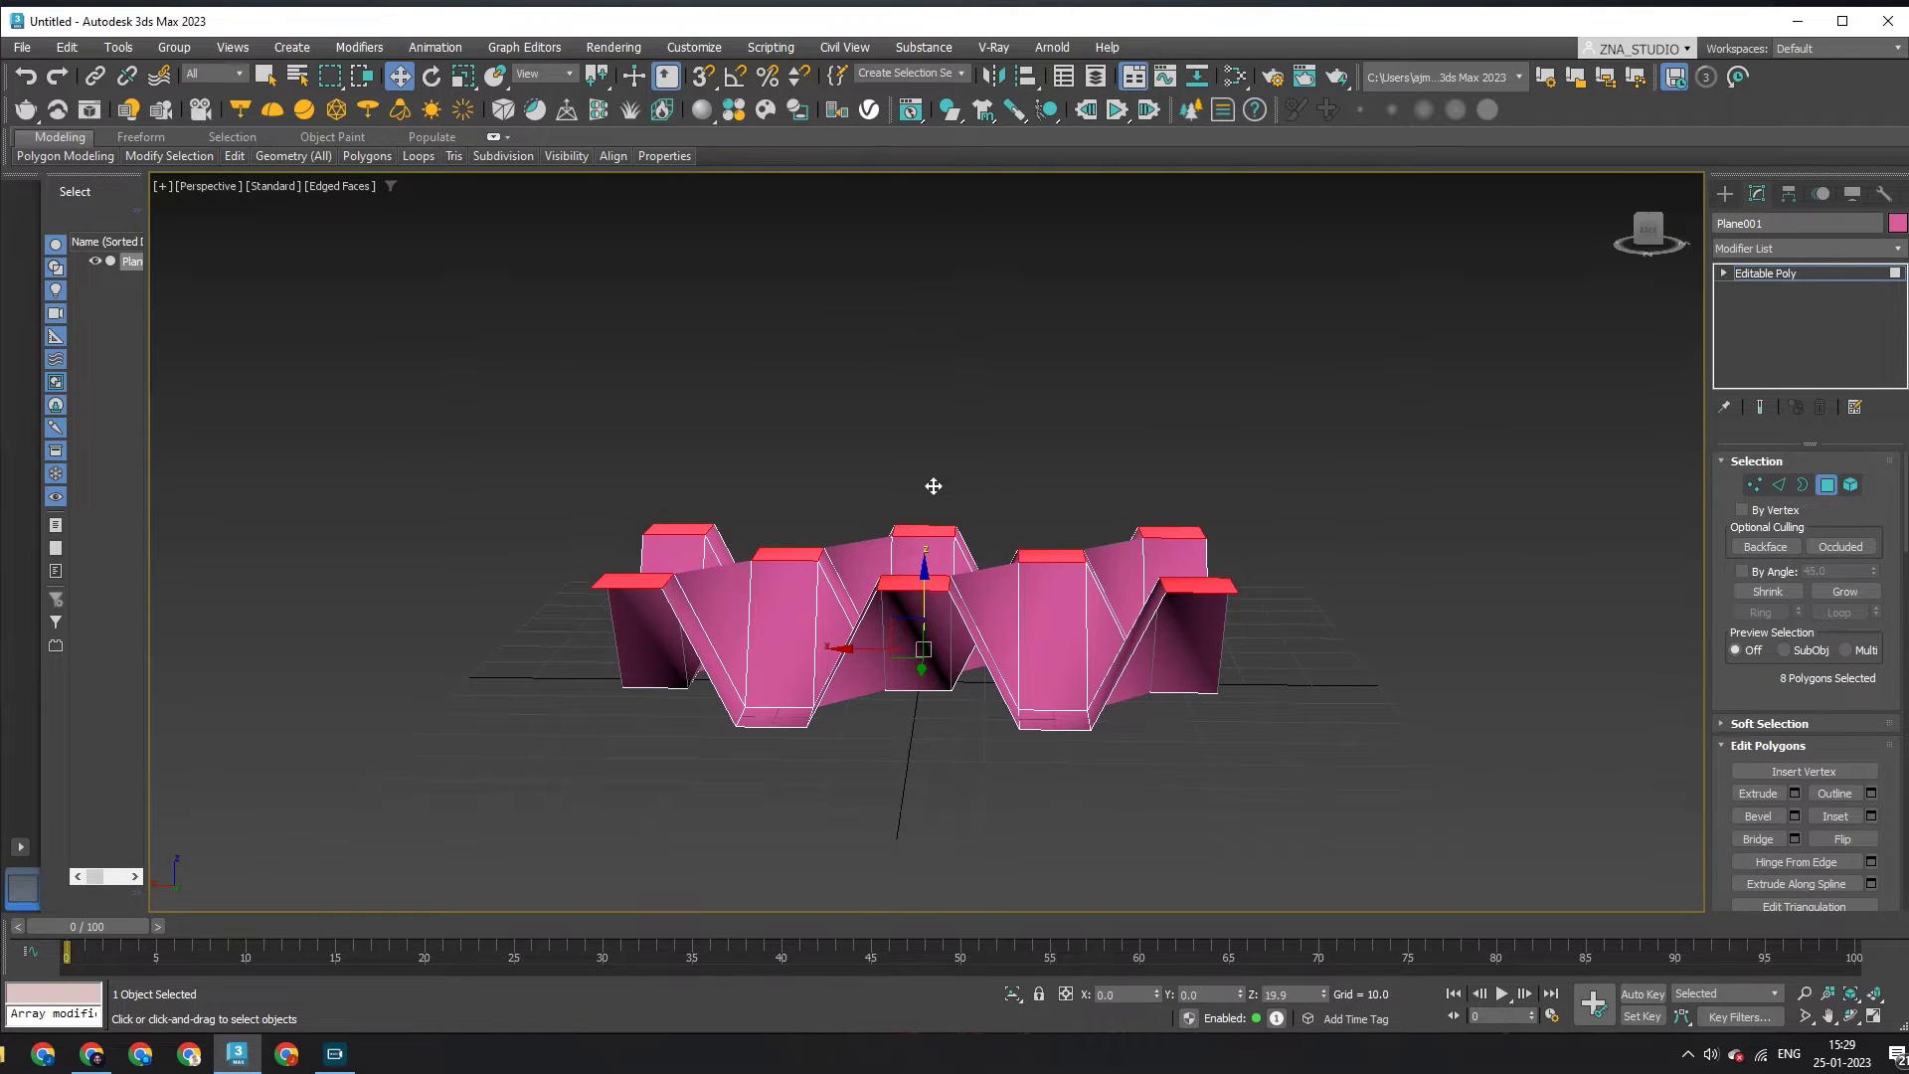
{"action": "middle_click_drag", "start_coordinate": [934, 486], "coordinate": [1065, 654], "text": "alt"}
{"action": "scroll", "coordinate": [1064, 654], "scroll_direction": "up", "scroll_amount": 5}
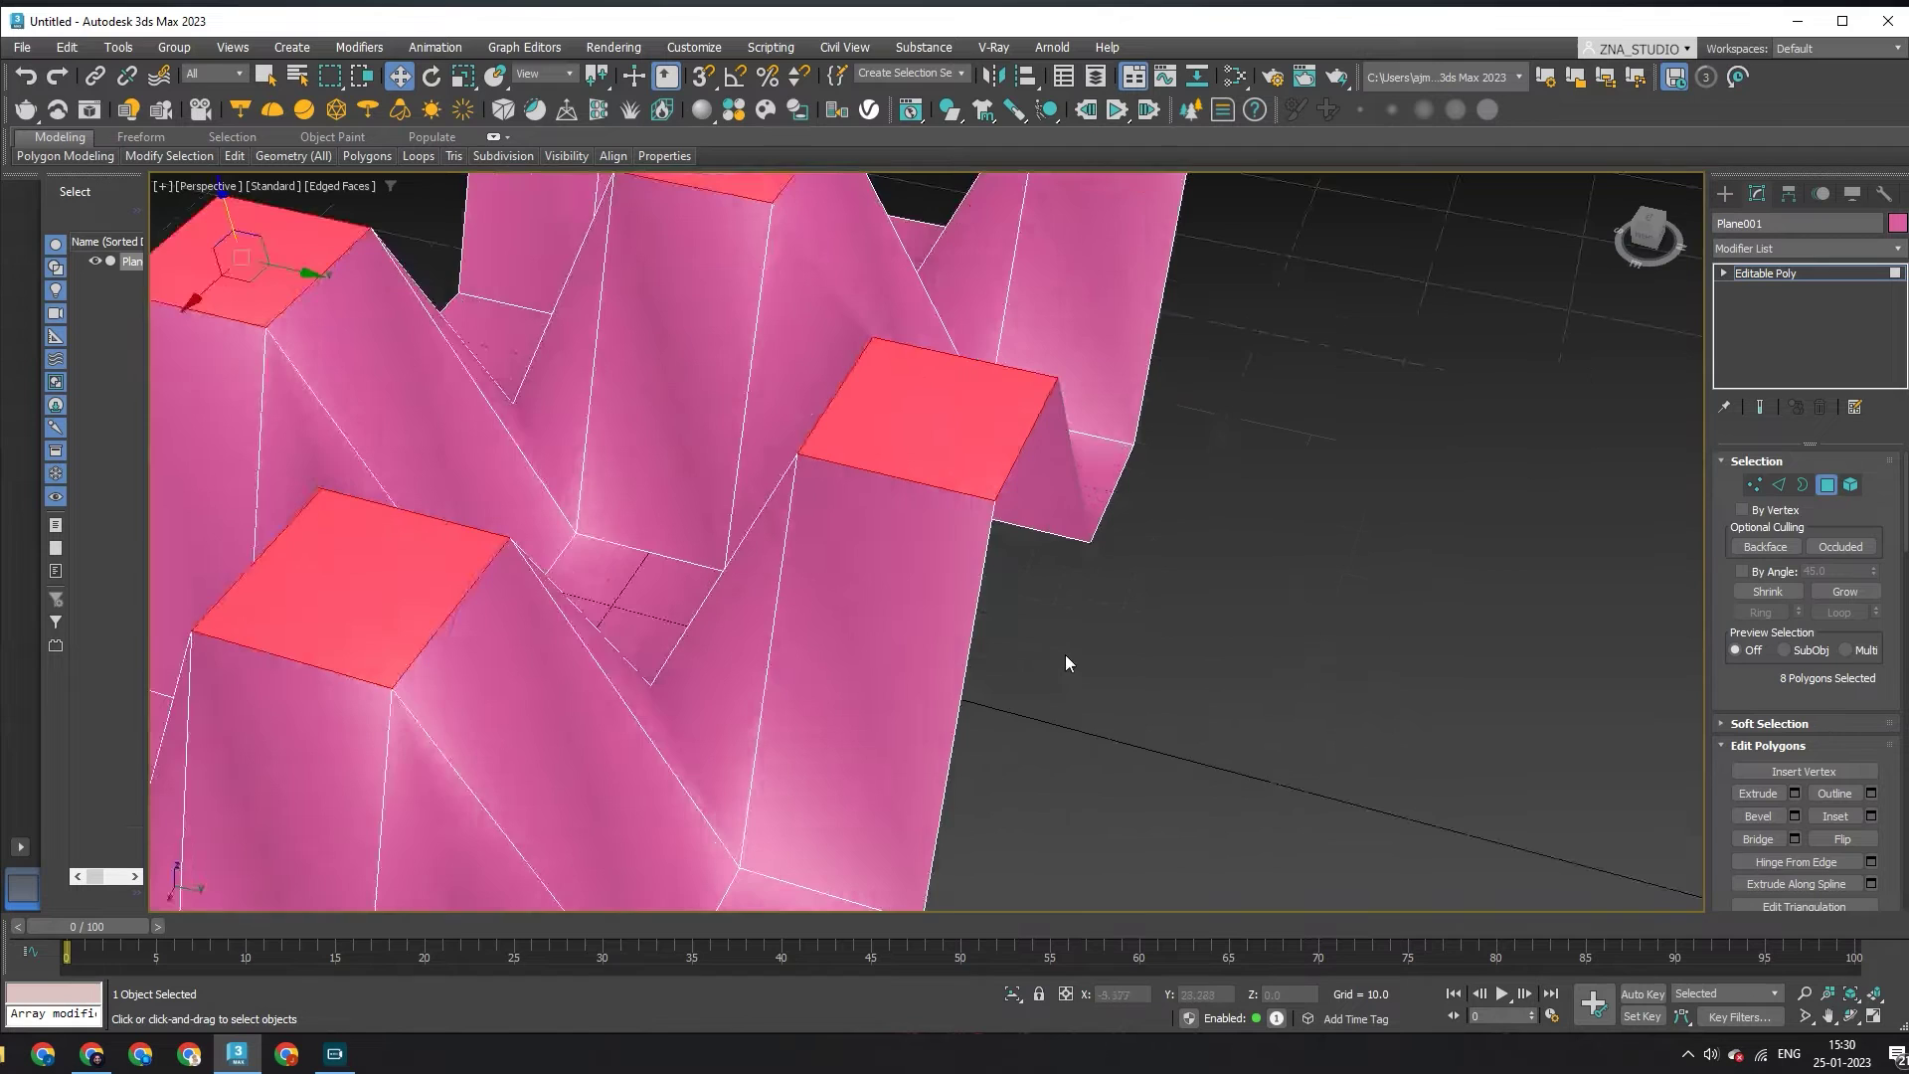
{"action": "scroll", "coordinate": [1091, 666], "scroll_direction": "up", "scroll_amount": 2}
{"action": "scroll", "coordinate": [1092, 666], "scroll_direction": "down", "scroll_amount": 5}
Step: Chamfer the plane's four corner vertices by 2.612 in Top view
{"action": "key", "text": "t"}
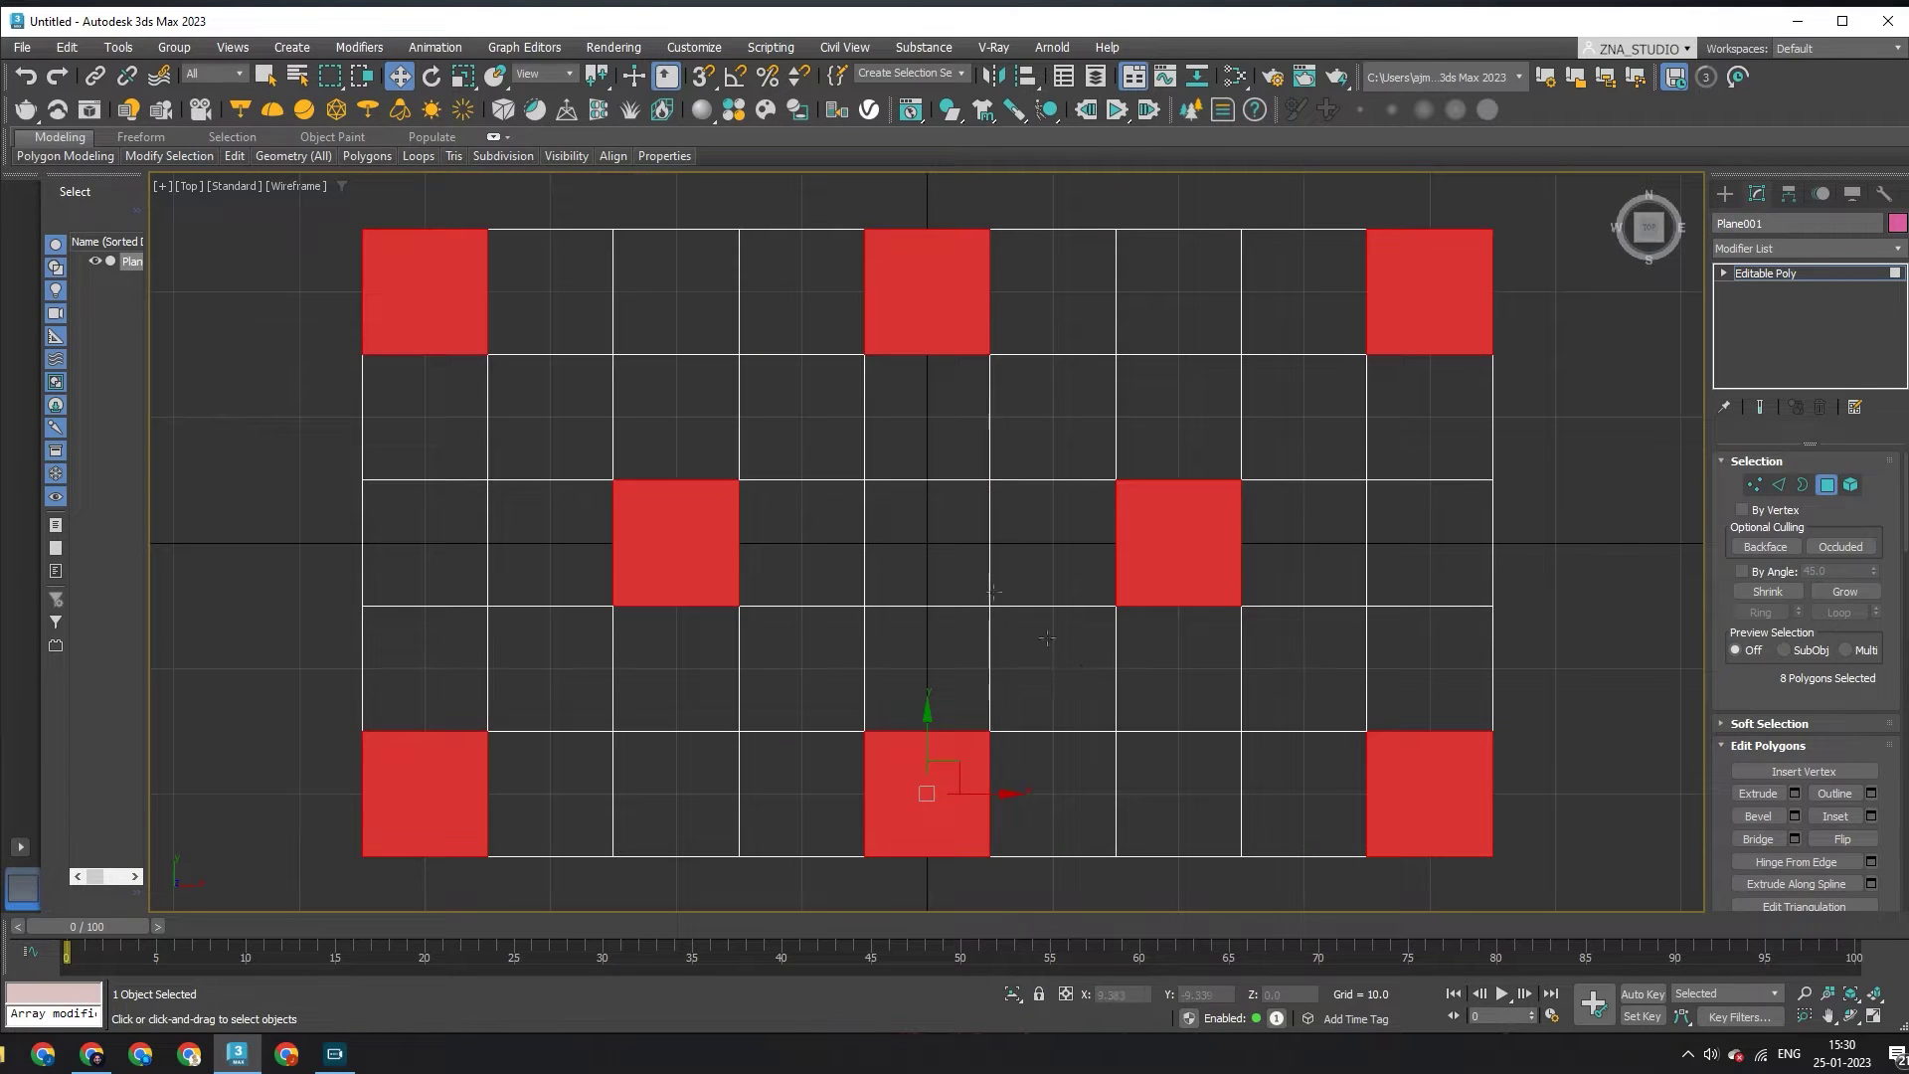
{"action": "key", "text": "1"}
{"action": "left_click_drag", "start_coordinate": [338, 211], "coordinate": [405, 263]}
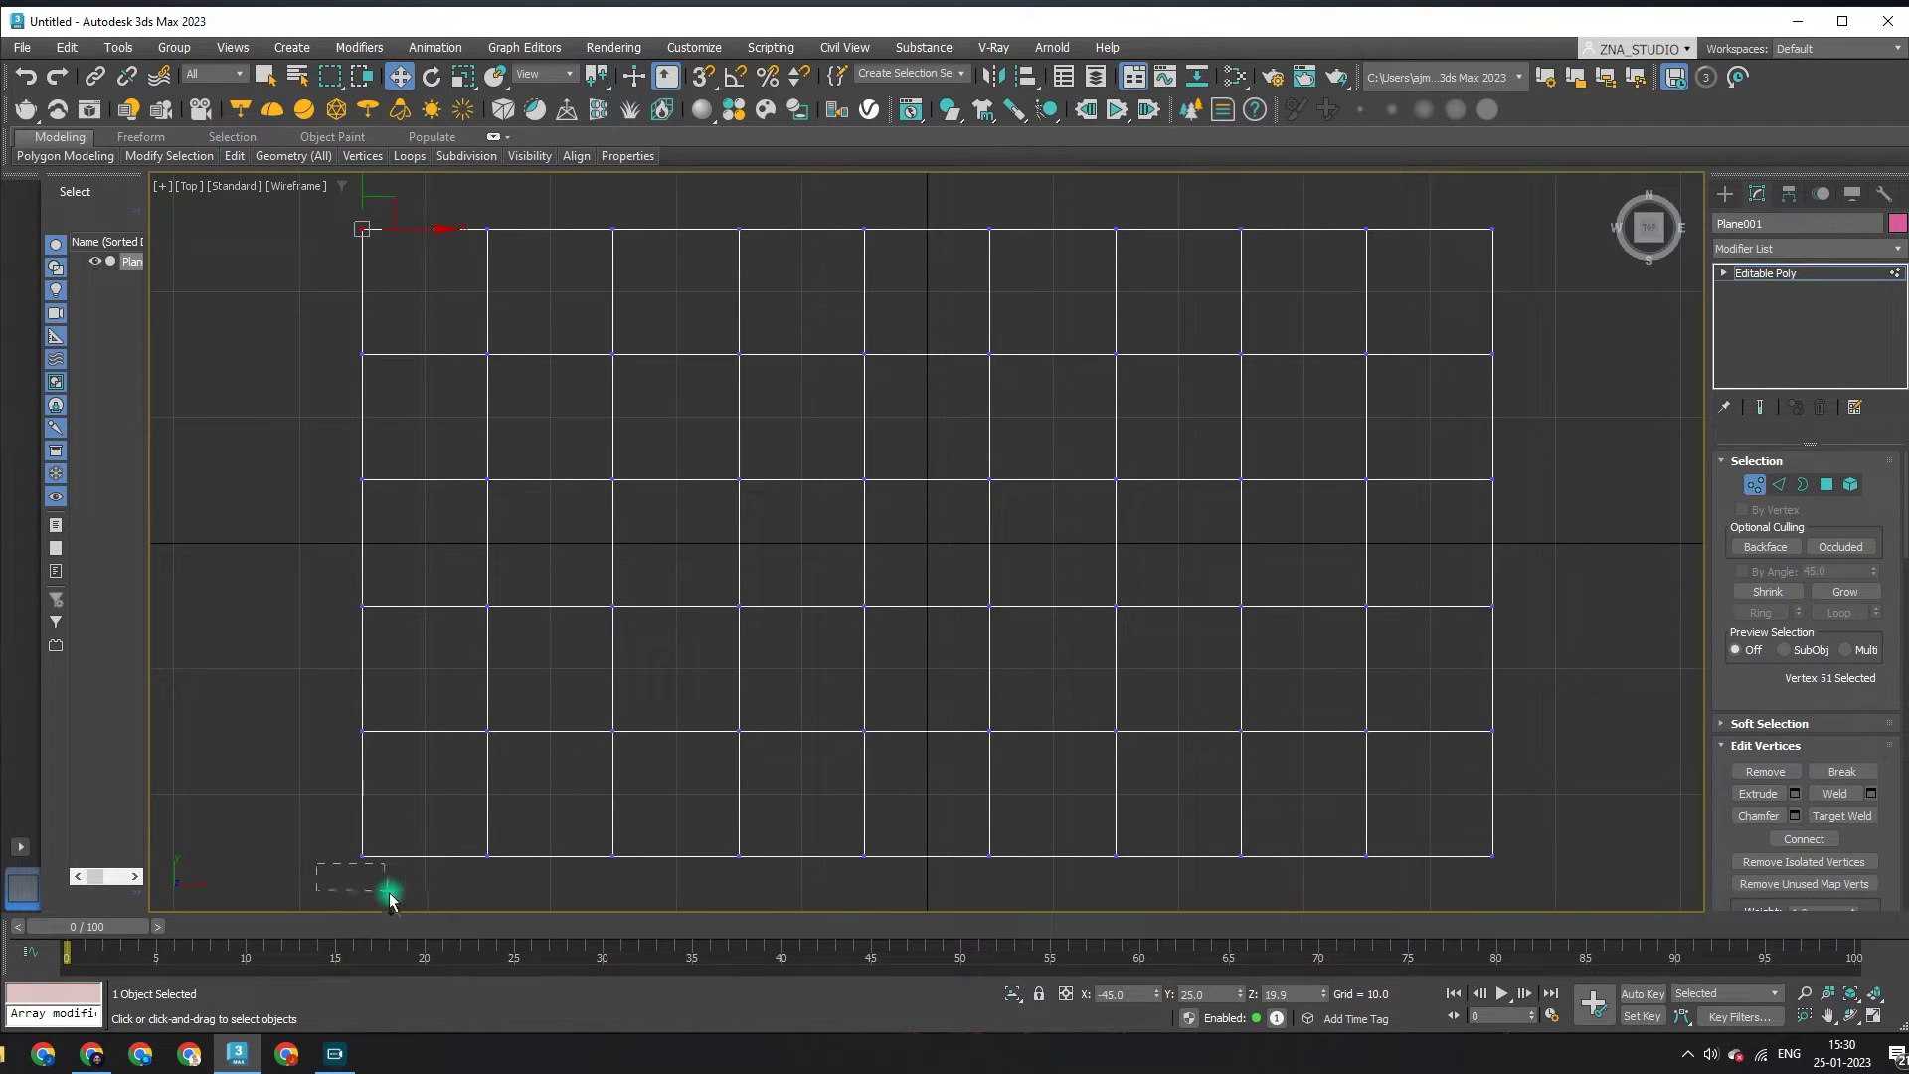
{"action": "left_click_drag", "start_coordinate": [1555, 846], "coordinate": [1481, 879], "text": "ctrl"}
{"action": "right_click", "coordinate": [1482, 790]}
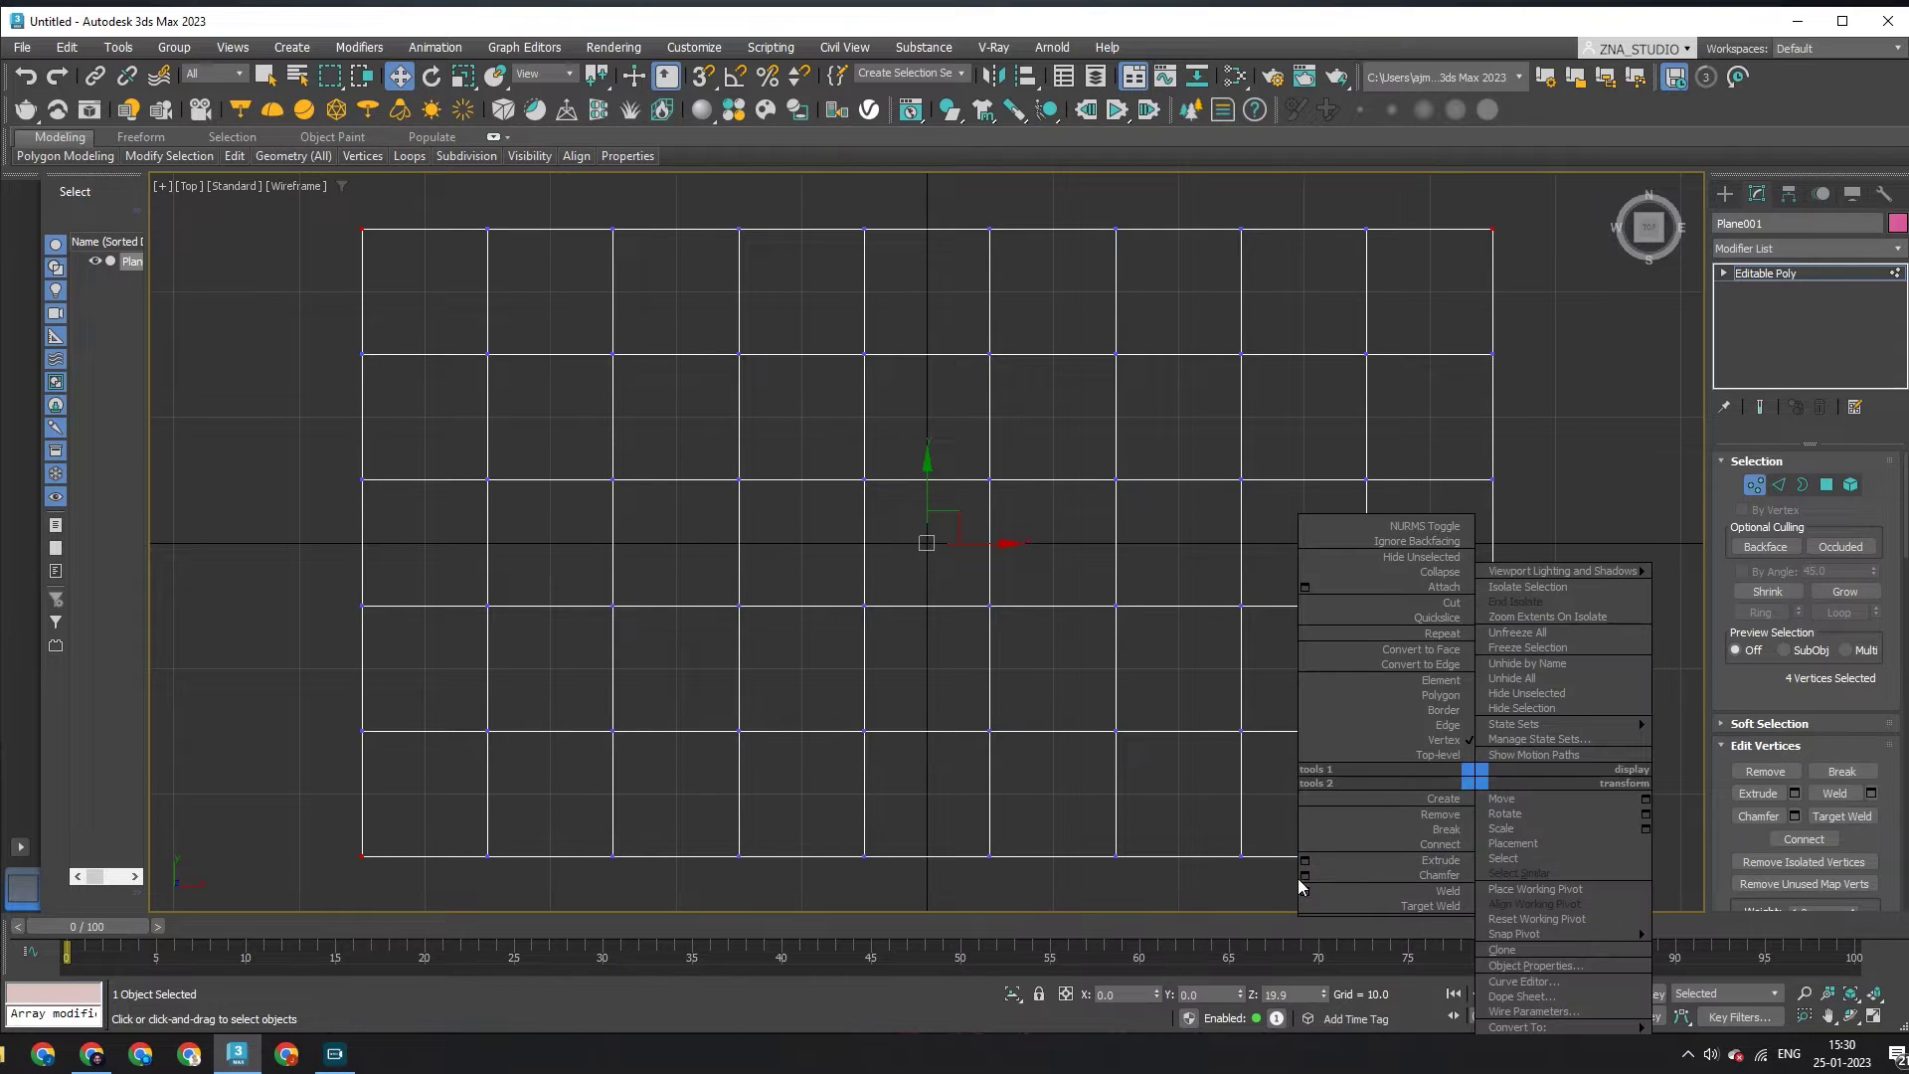
{"action": "left_click", "coordinate": [1303, 873]}
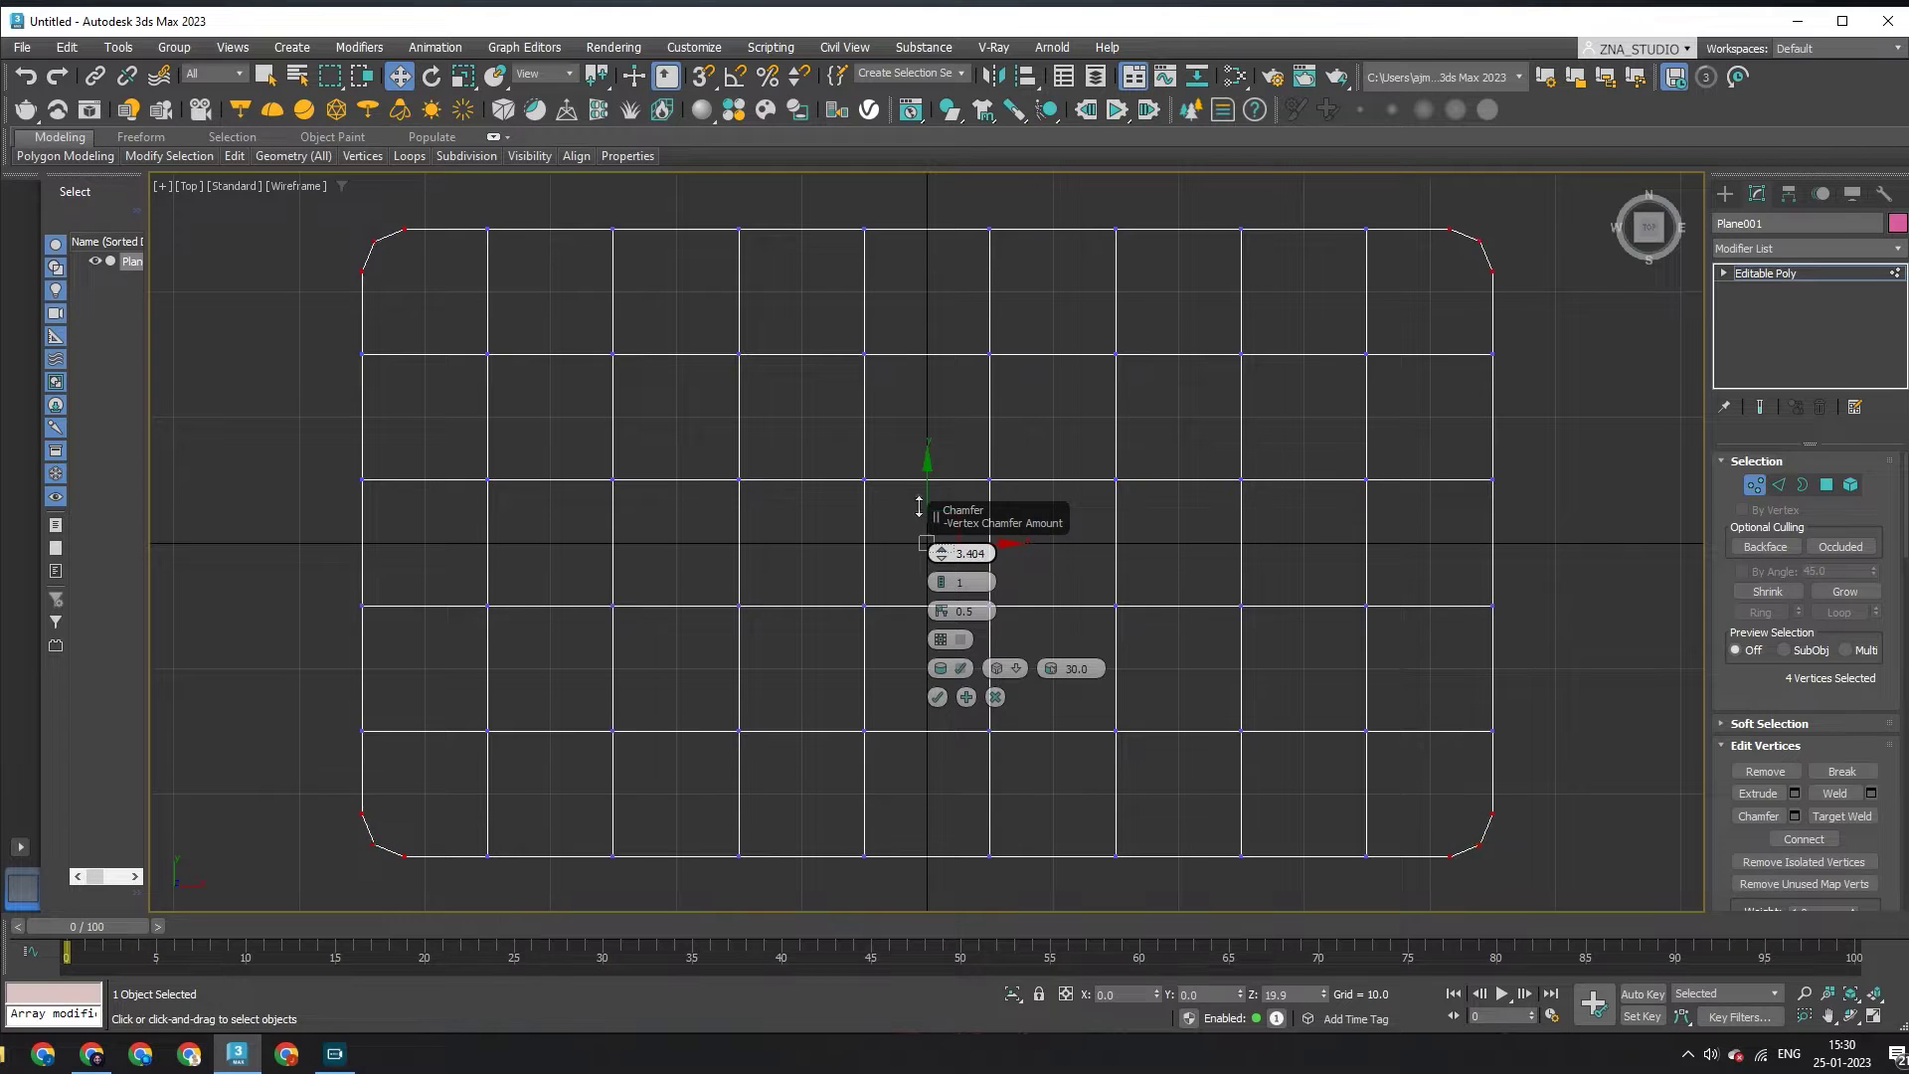
{"action": "left_click", "coordinate": [938, 697]}
{"action": "left_click_drag", "start_coordinate": [334, 307], "coordinate": [374, 346]}
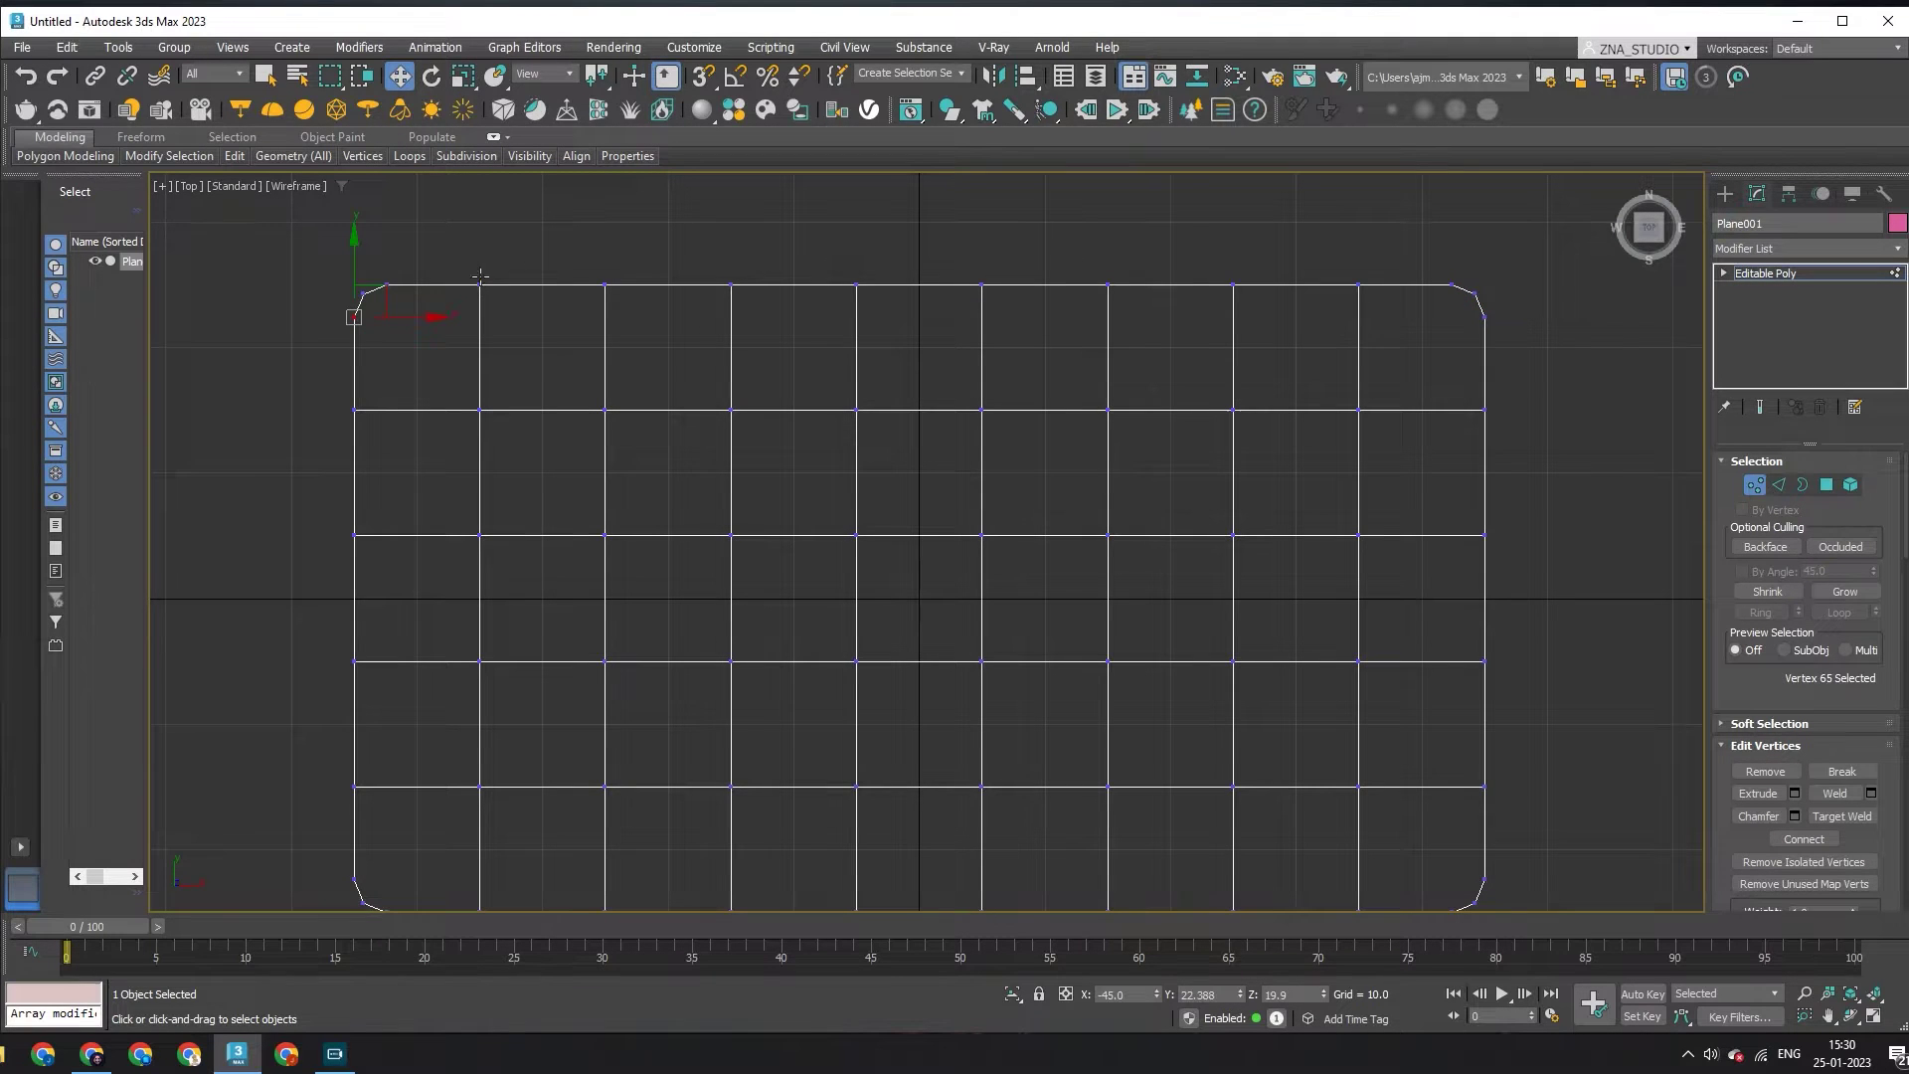
Step: Connect each chamfered corner's vertex pair with a diagonal edge, then review in Perspective
{"action": "right_click", "coordinate": [874, 597]}
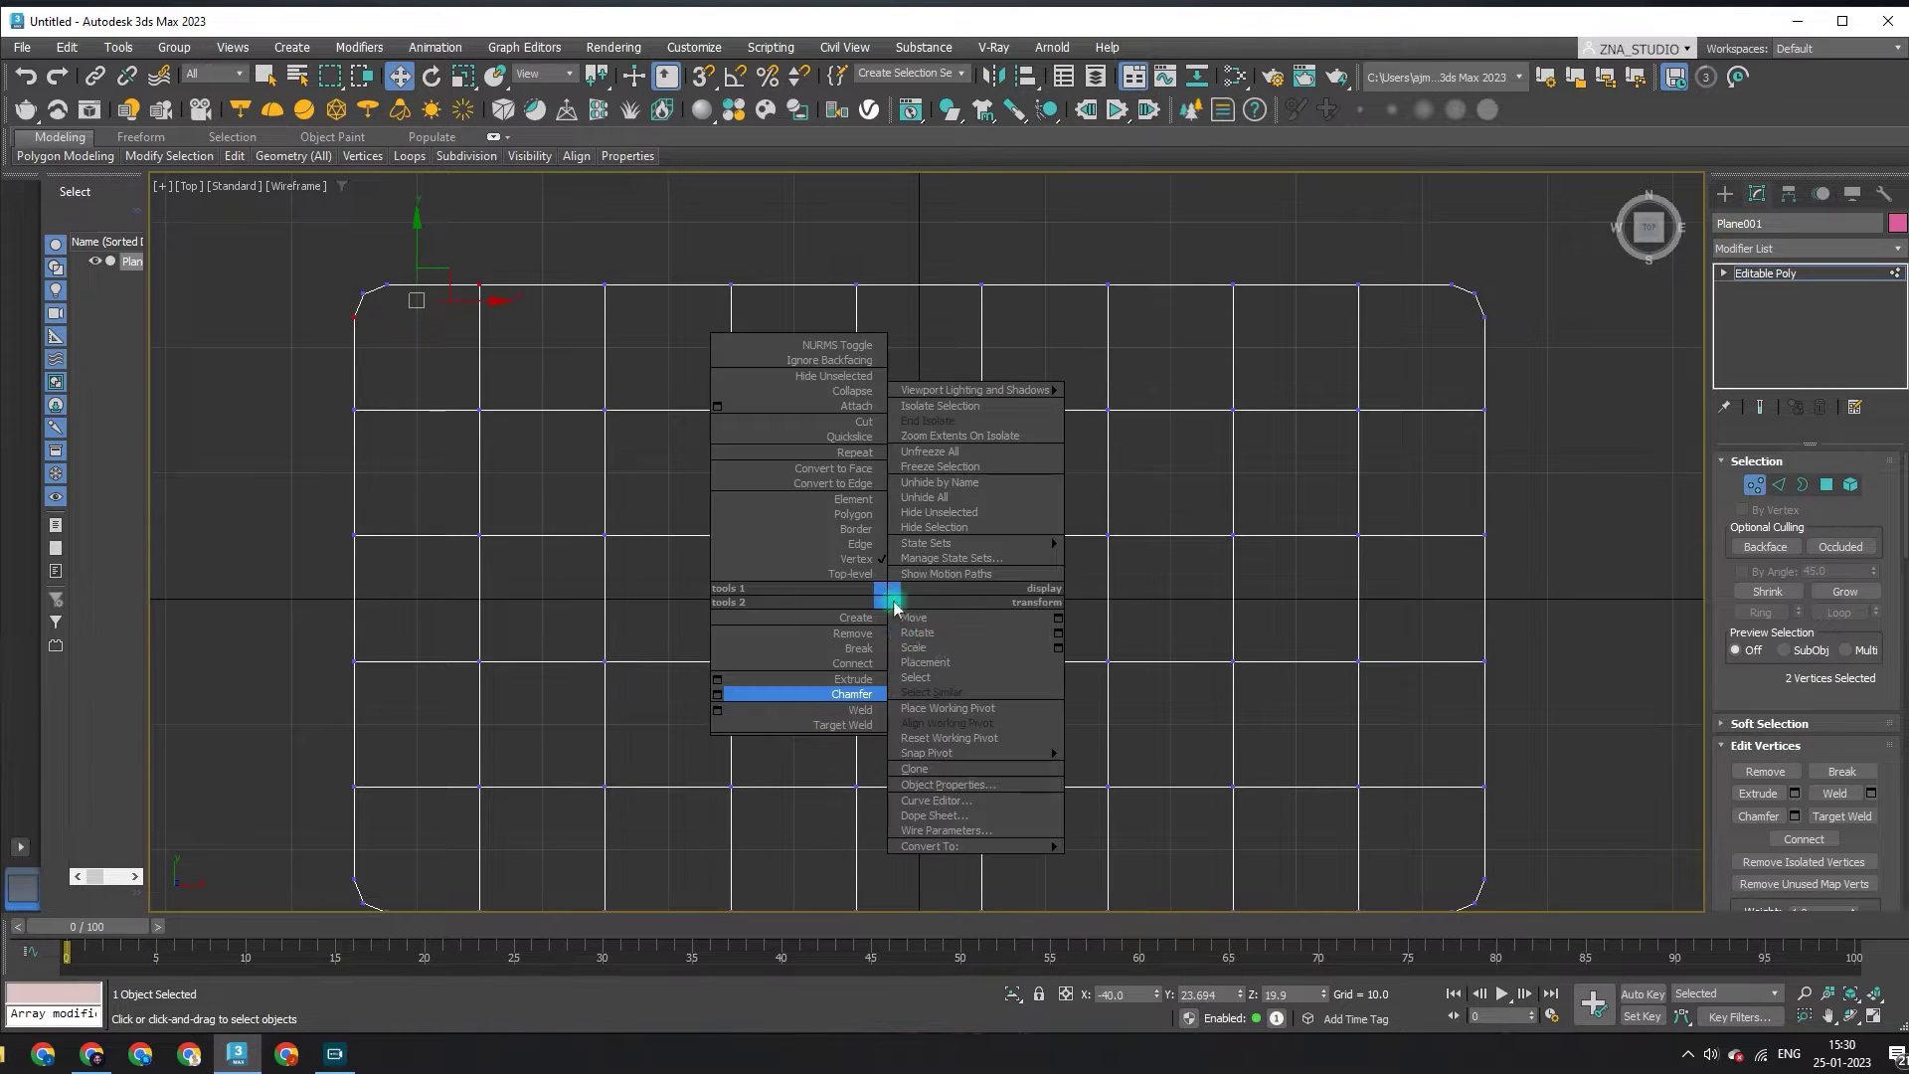
{"action": "left_click", "coordinate": [835, 676]}
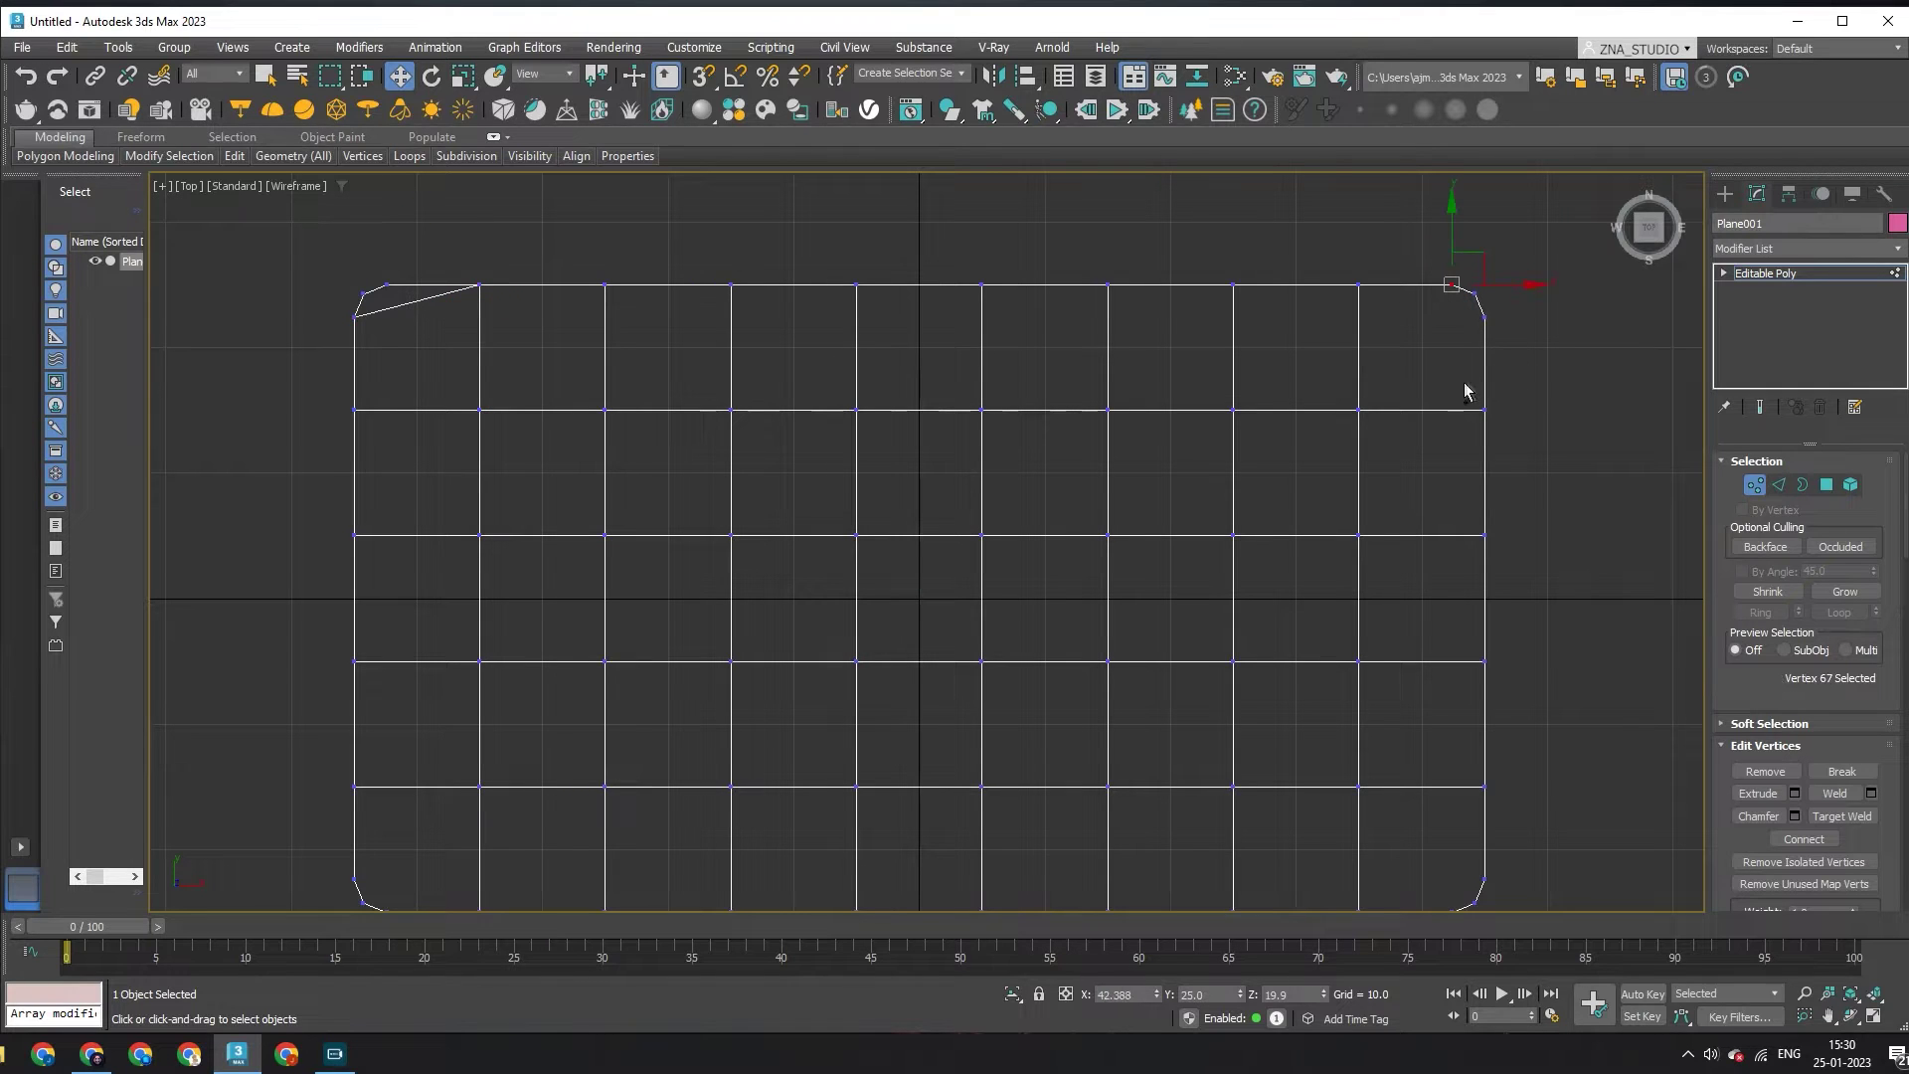
{"action": "middle_click_drag", "start_coordinate": [1469, 431], "coordinate": [1453, 274]}
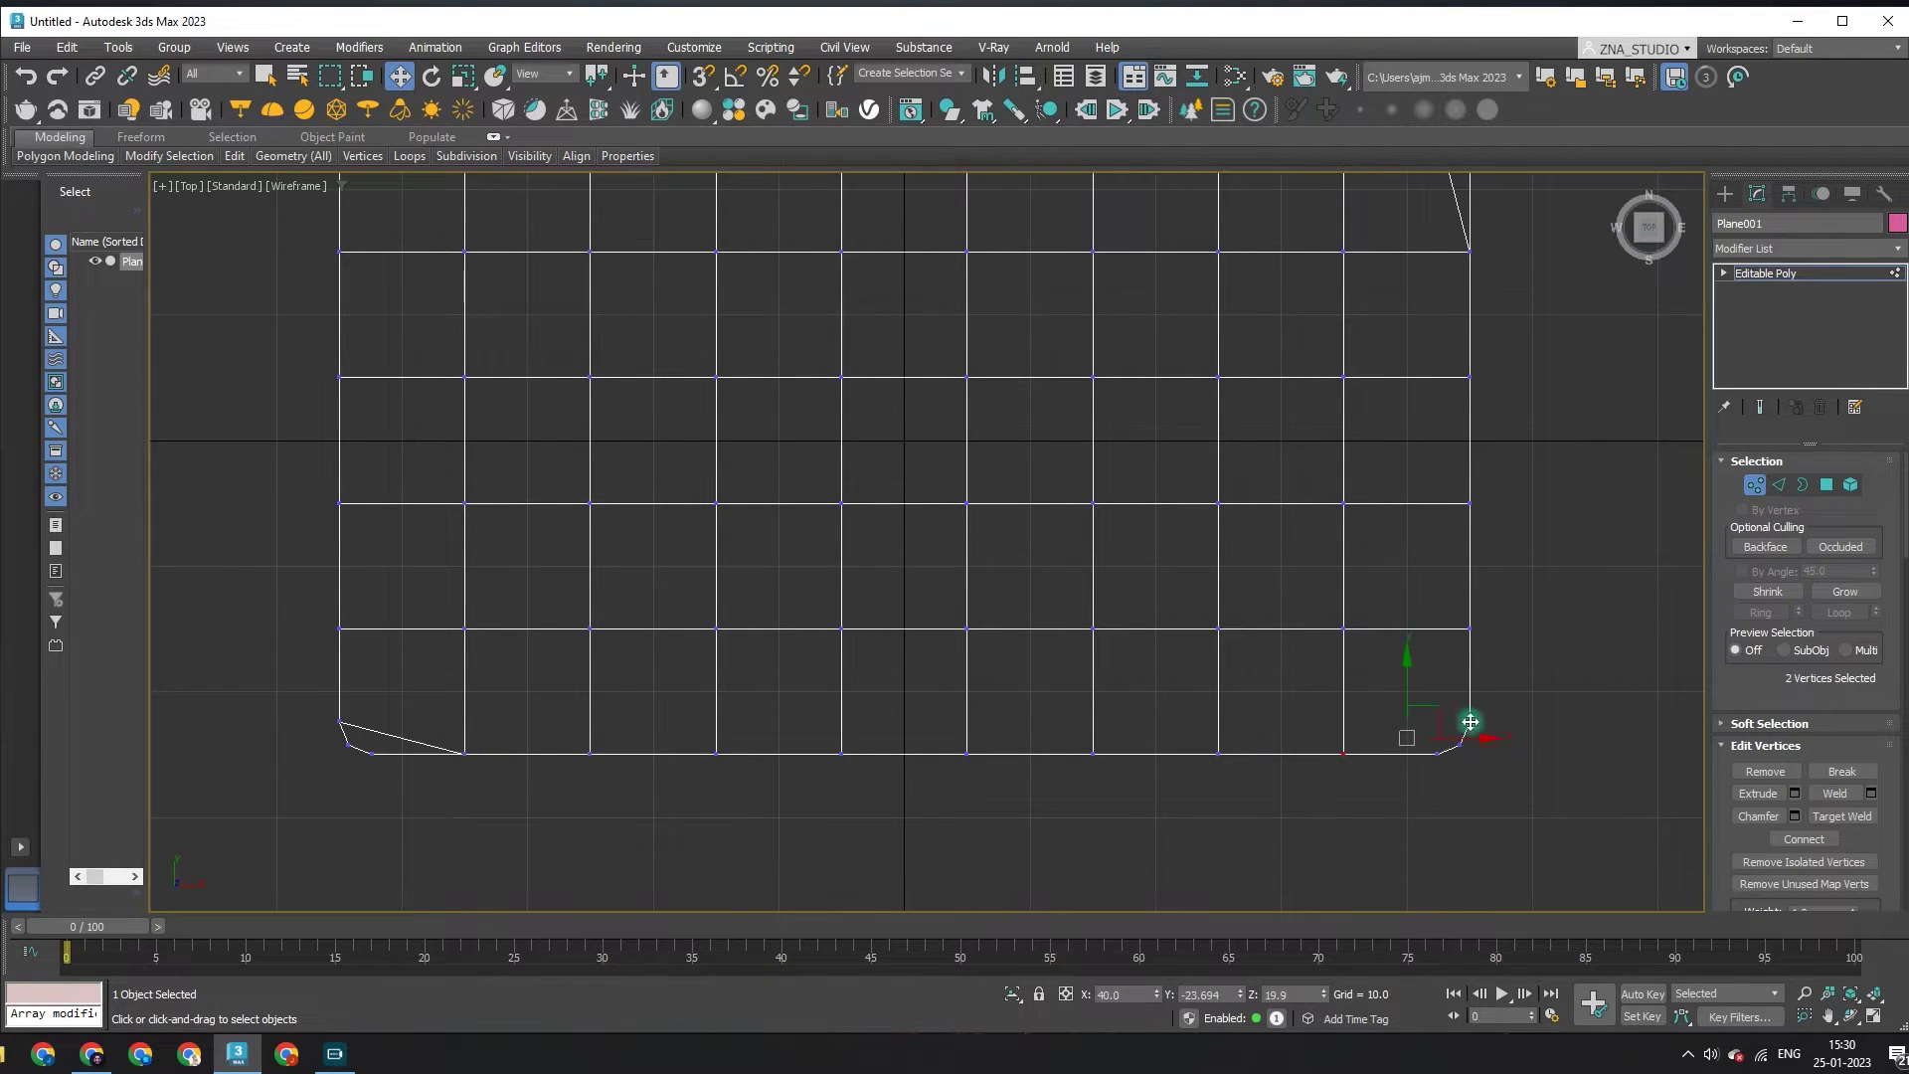
{"action": "left_click", "coordinate": [1522, 805]}
{"action": "scroll", "coordinate": [1419, 806], "scroll_direction": "down", "scroll_amount": 2}
{"action": "scroll", "coordinate": [888, 541], "scroll_direction": "down", "scroll_amount": 2}
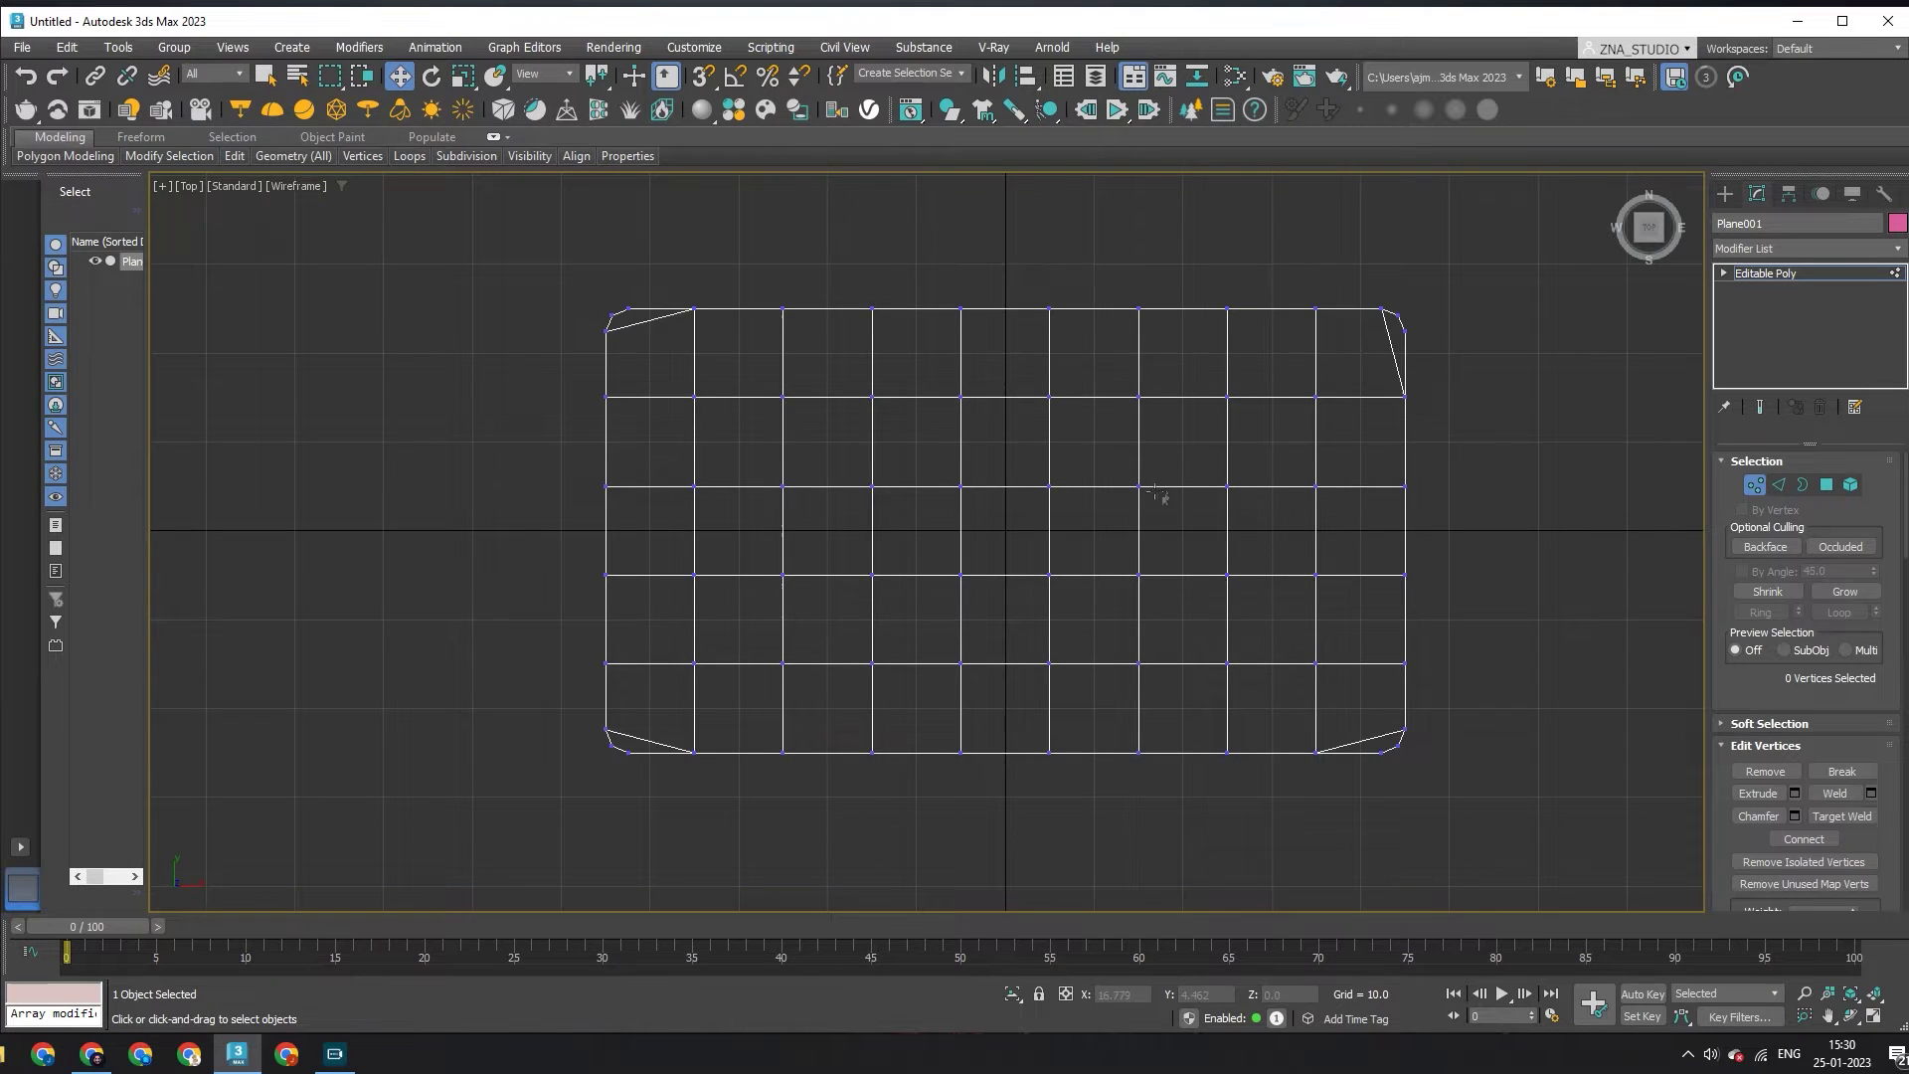
{"action": "key", "text": "p"}
{"action": "mouse_move", "coordinate": [1144, 521]}
{"action": "middle_mouse_down", "text": "alt"}
{"action": "mouse_move", "coordinate": [1151, 580]}
{"action": "mouse_move", "coordinate": [1001, 554]}
{"action": "middle_mouse_up", "text": "alt"}
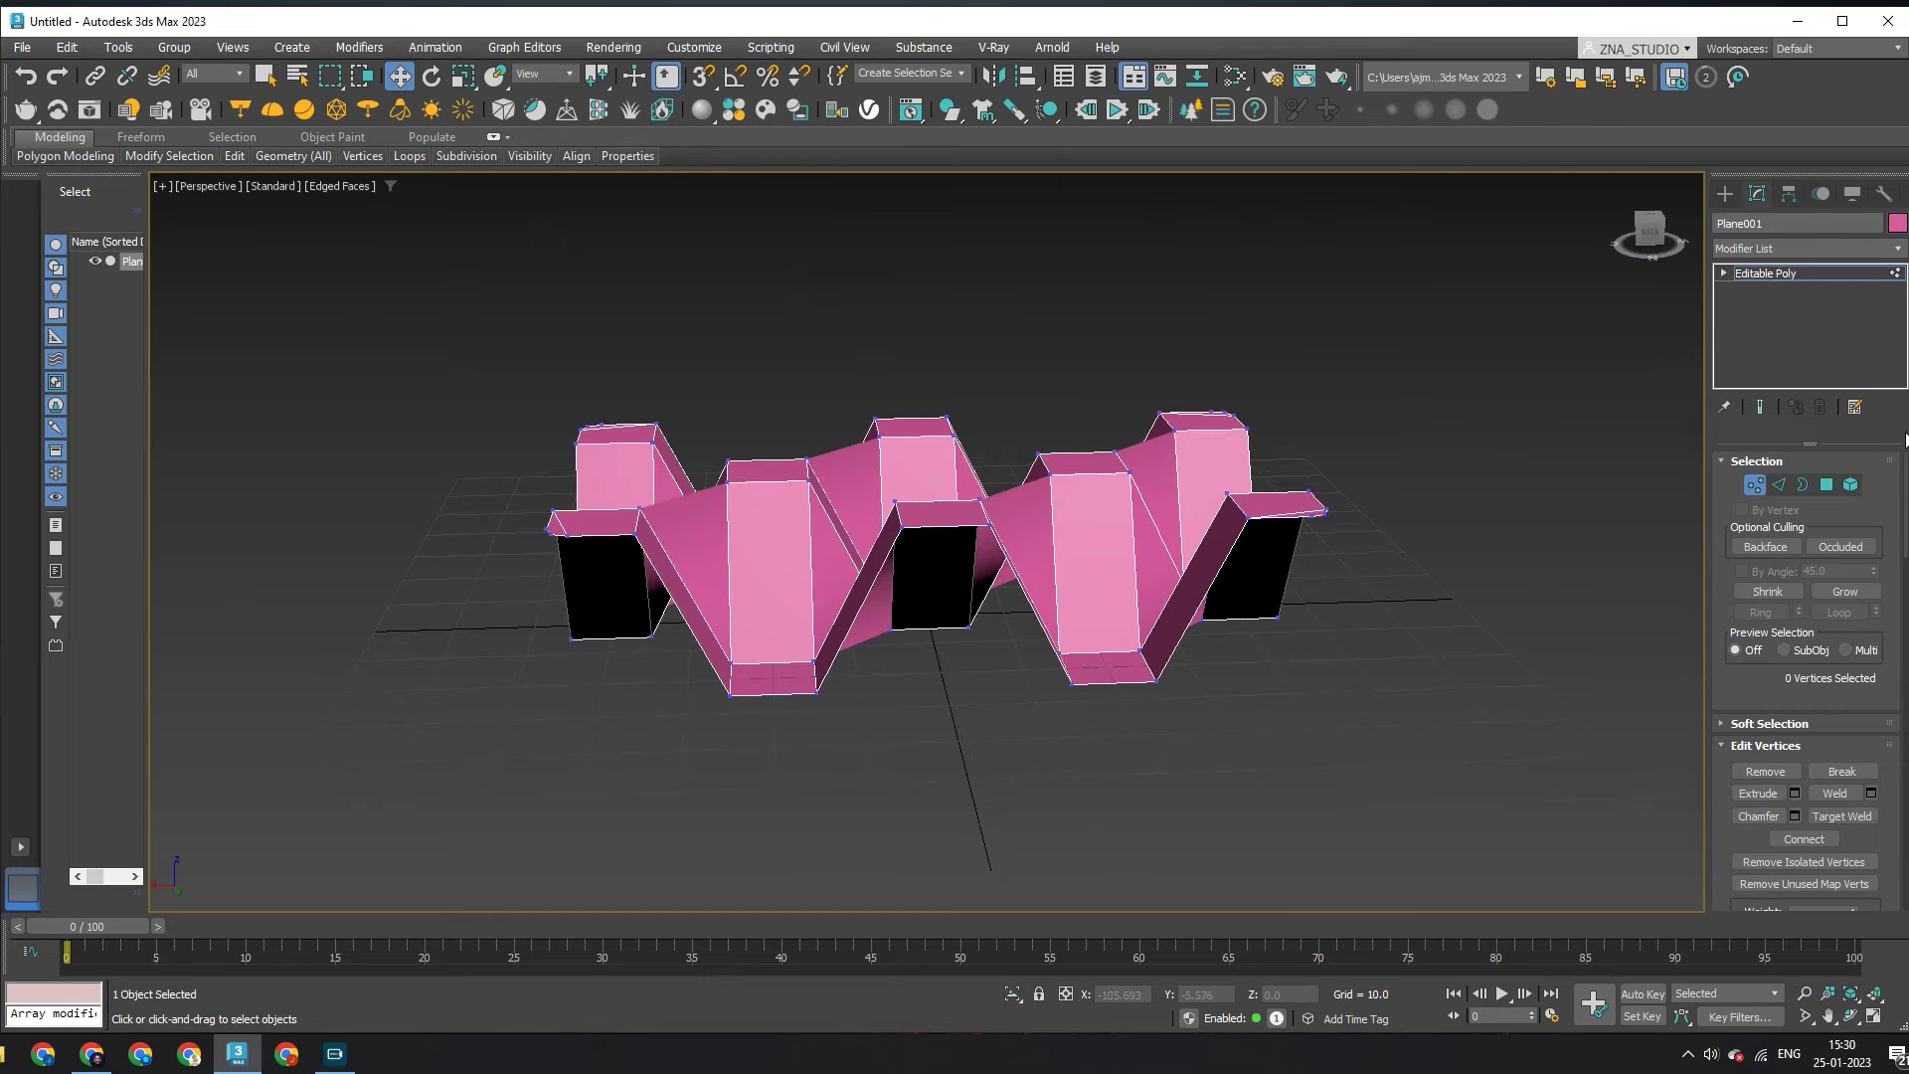
Step: Apply a Shell modifier with Outer Amount reduced to about 0.17
{"action": "left_click", "coordinate": [1895, 283]}
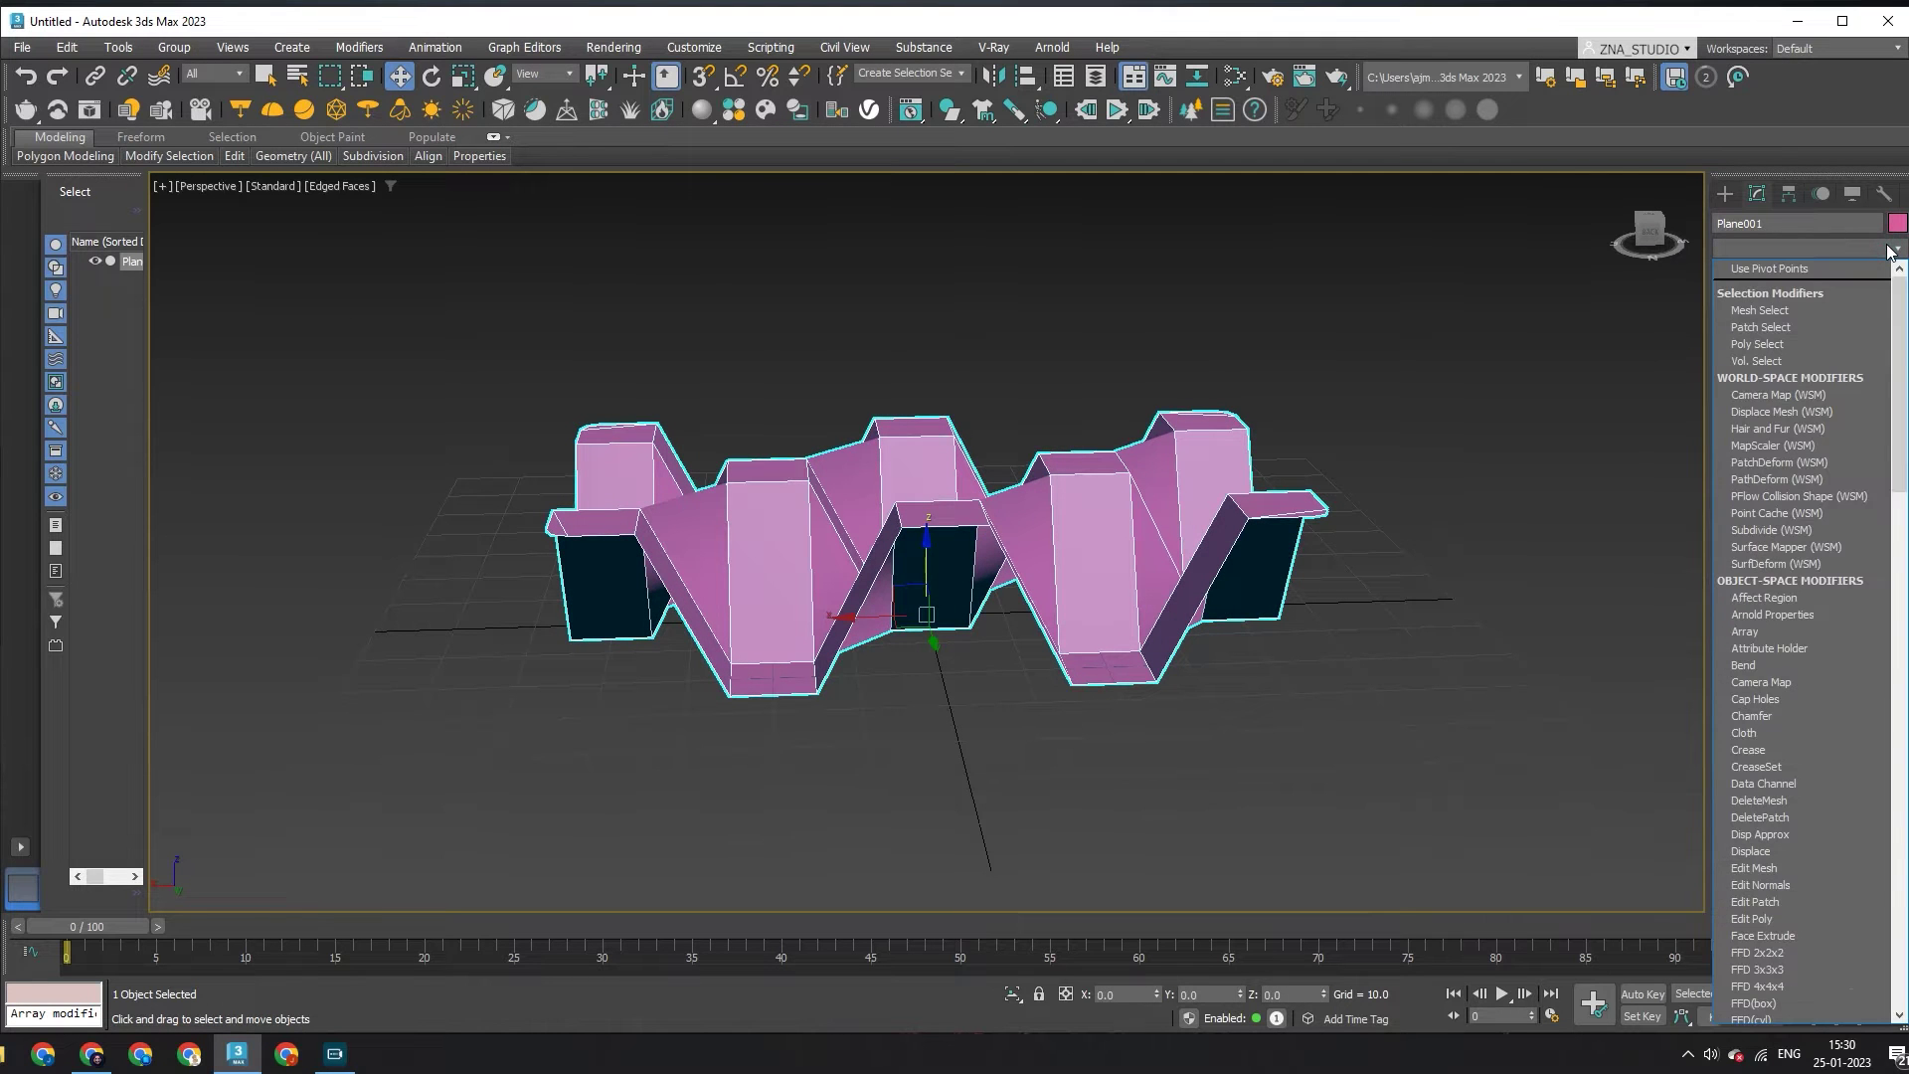
{"action": "type", "text": "sh"}
{"action": "key", "text": "Return"}
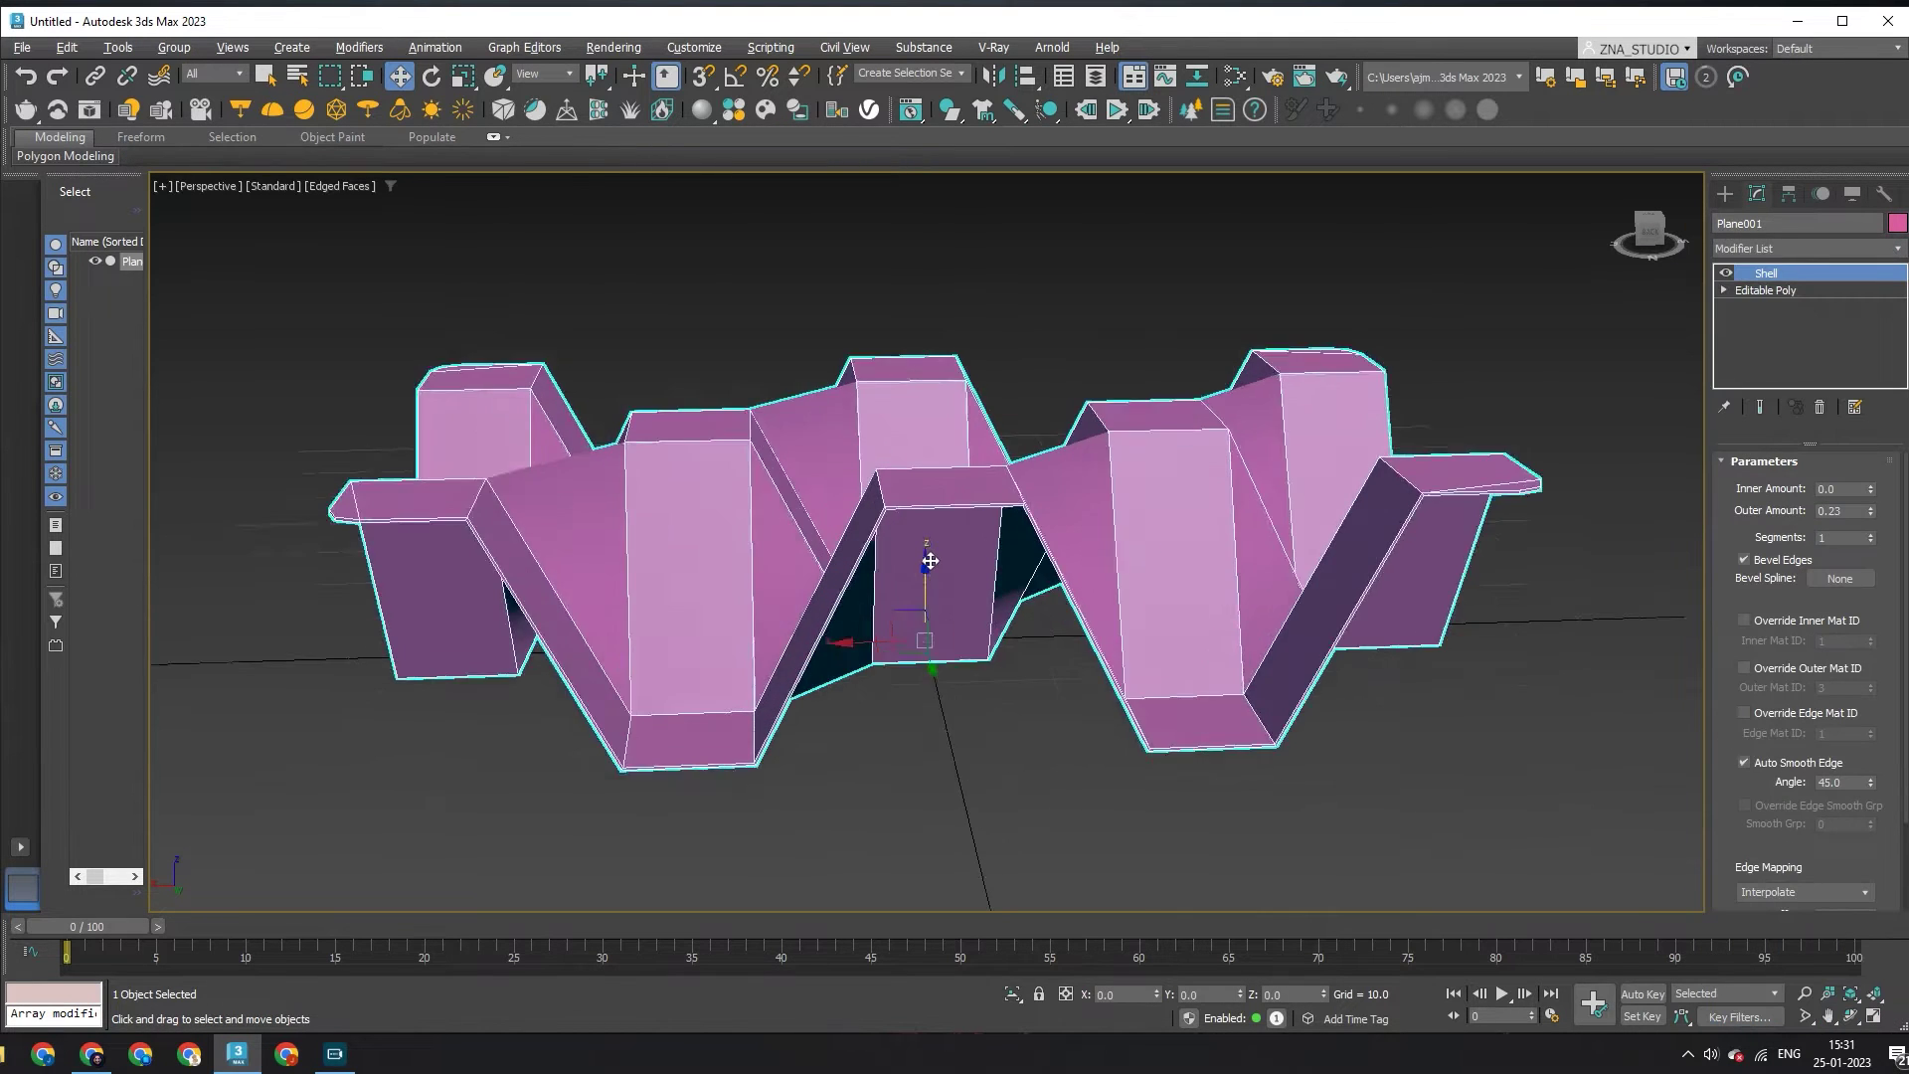
{"action": "left_click_drag", "start_coordinate": [1649, 231], "coordinate": [1651, 214]}
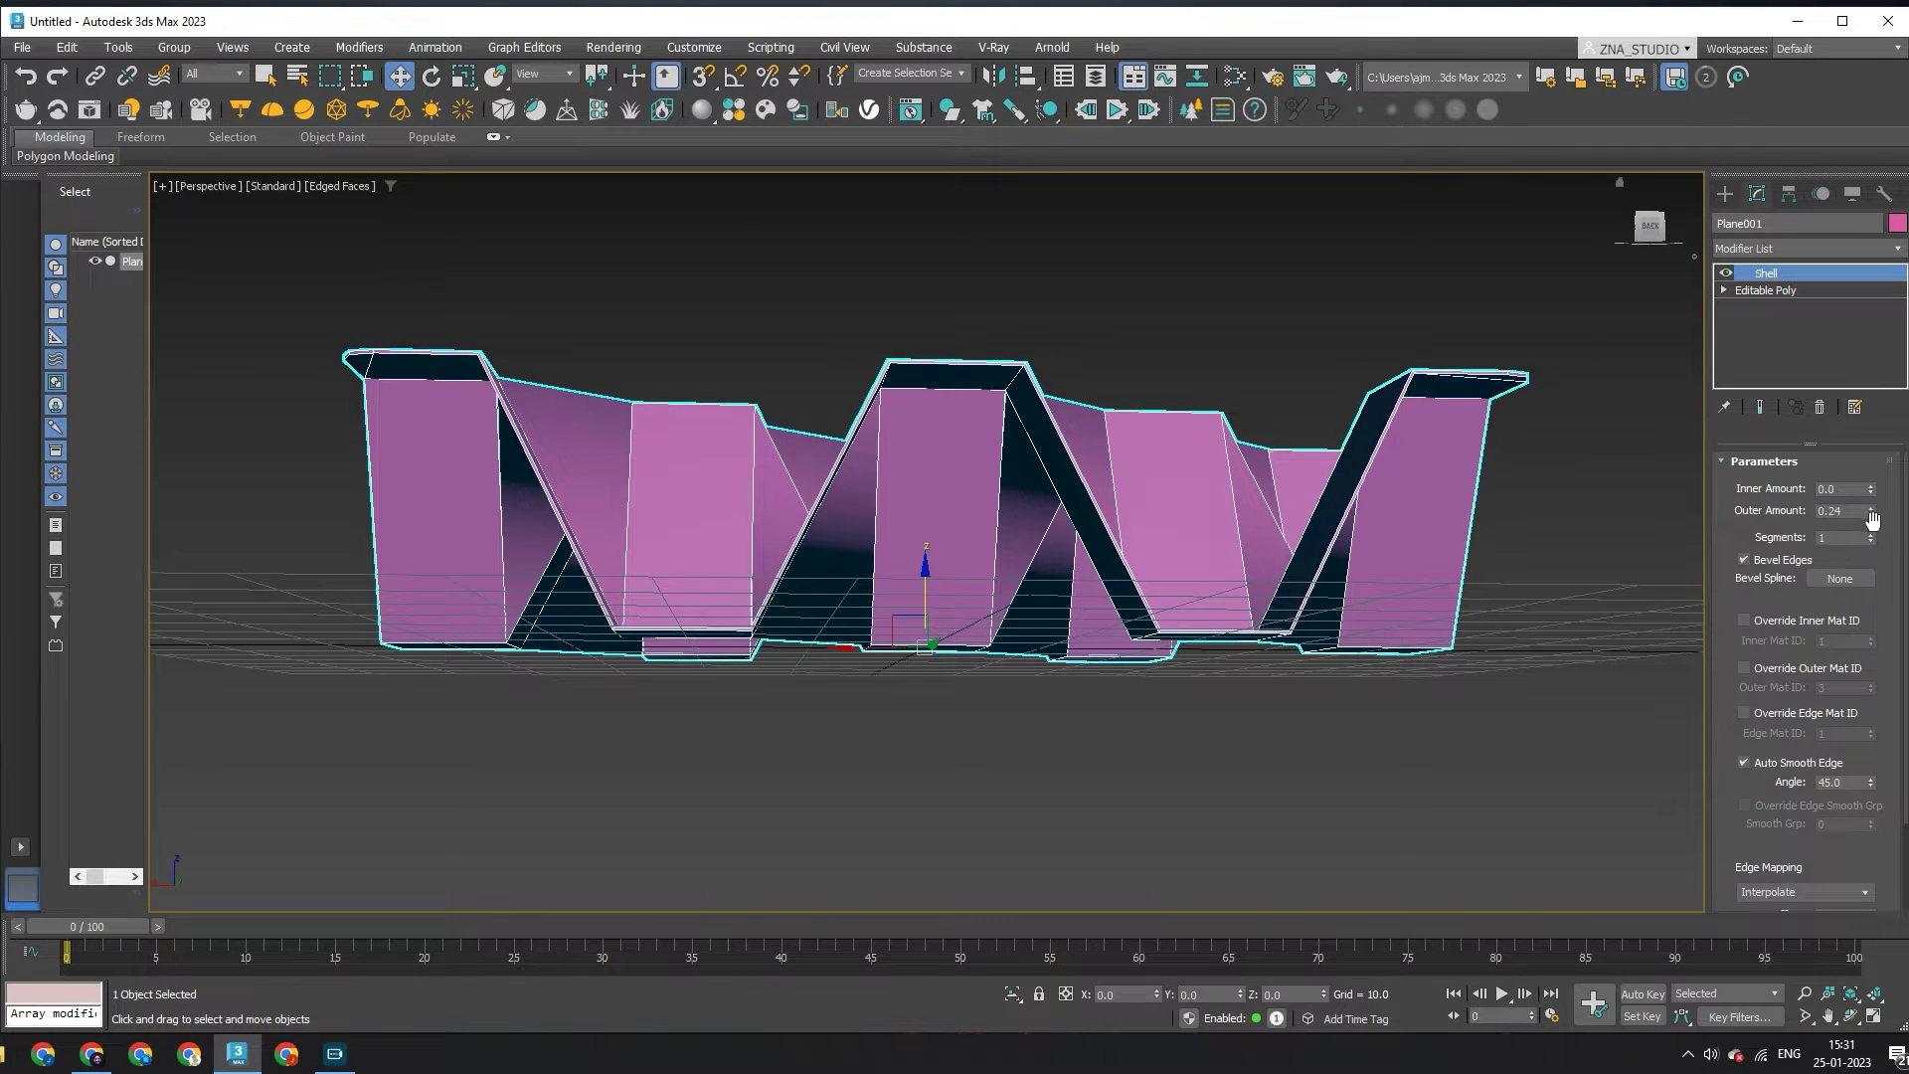
{"action": "left_click_drag", "start_coordinate": [1875, 519], "coordinate": [1897, 524]}
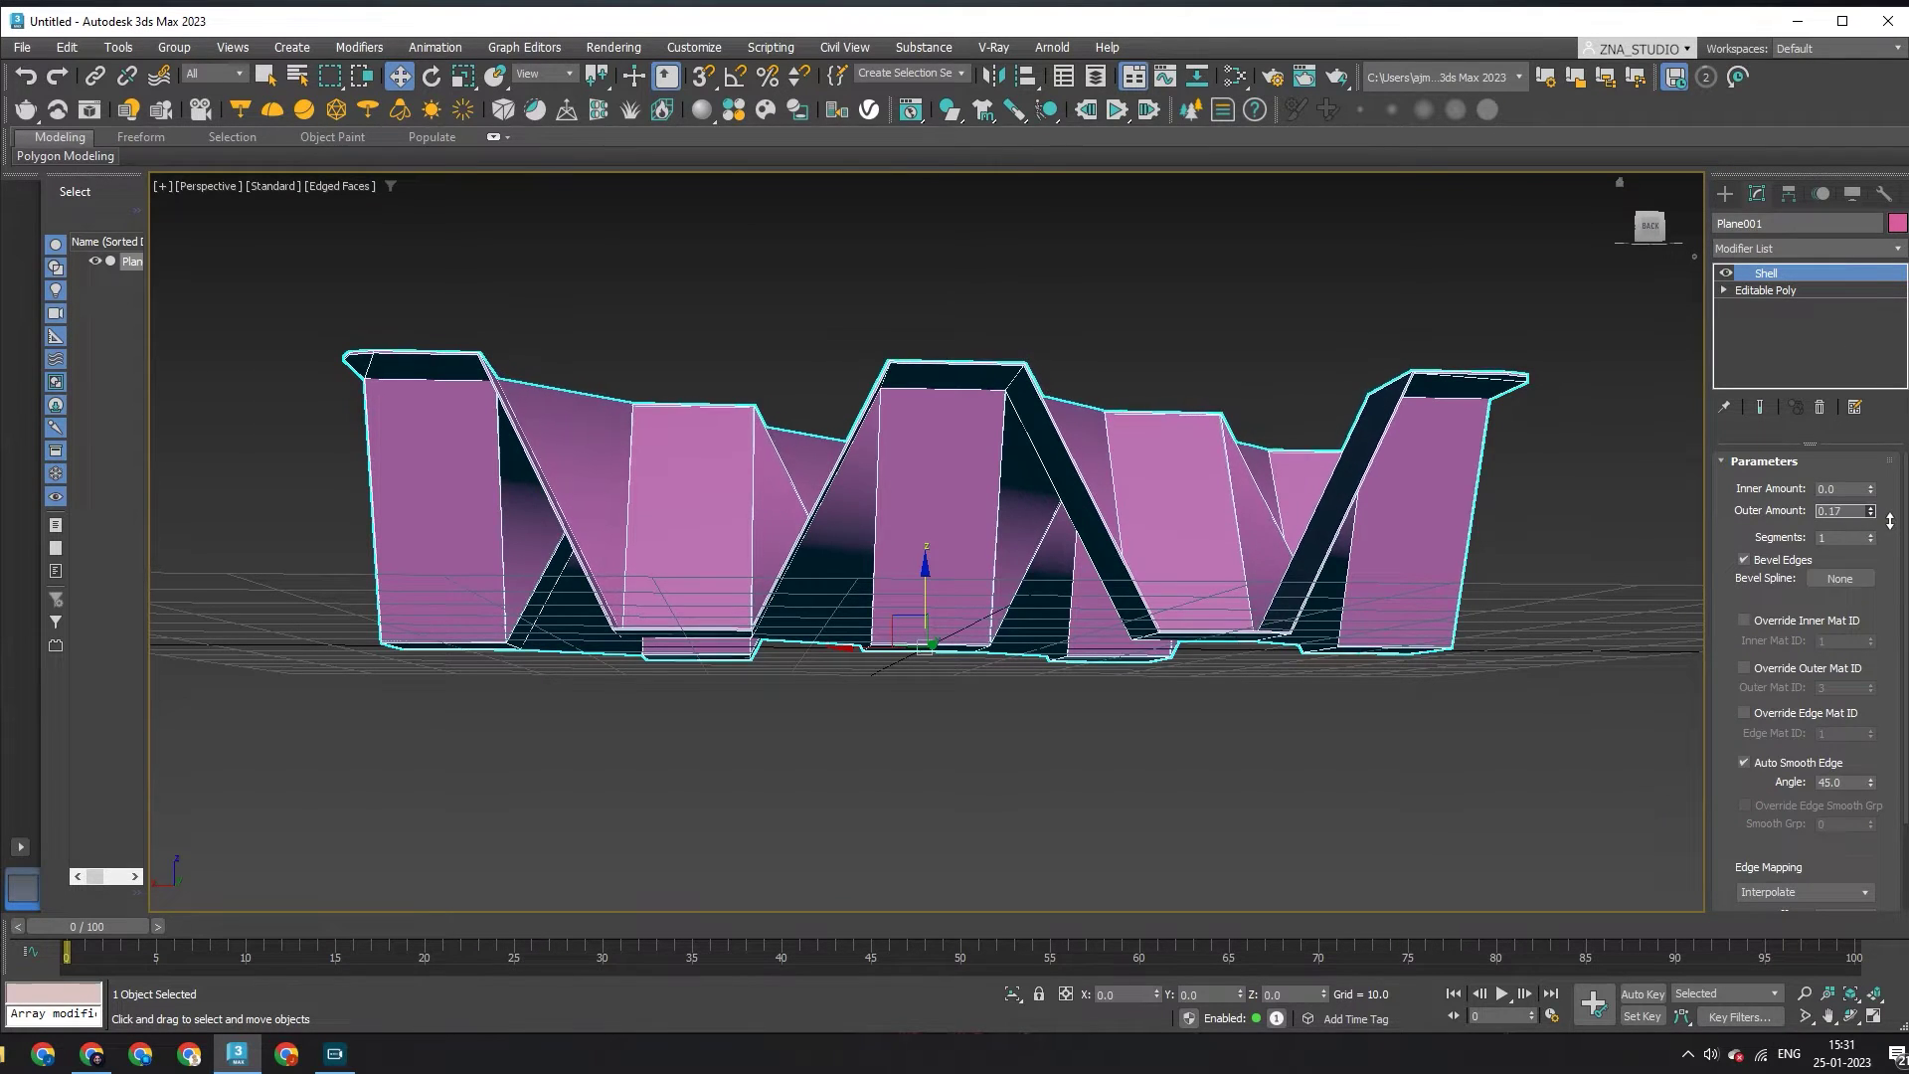
{"action": "left_click", "coordinate": [1869, 248]}
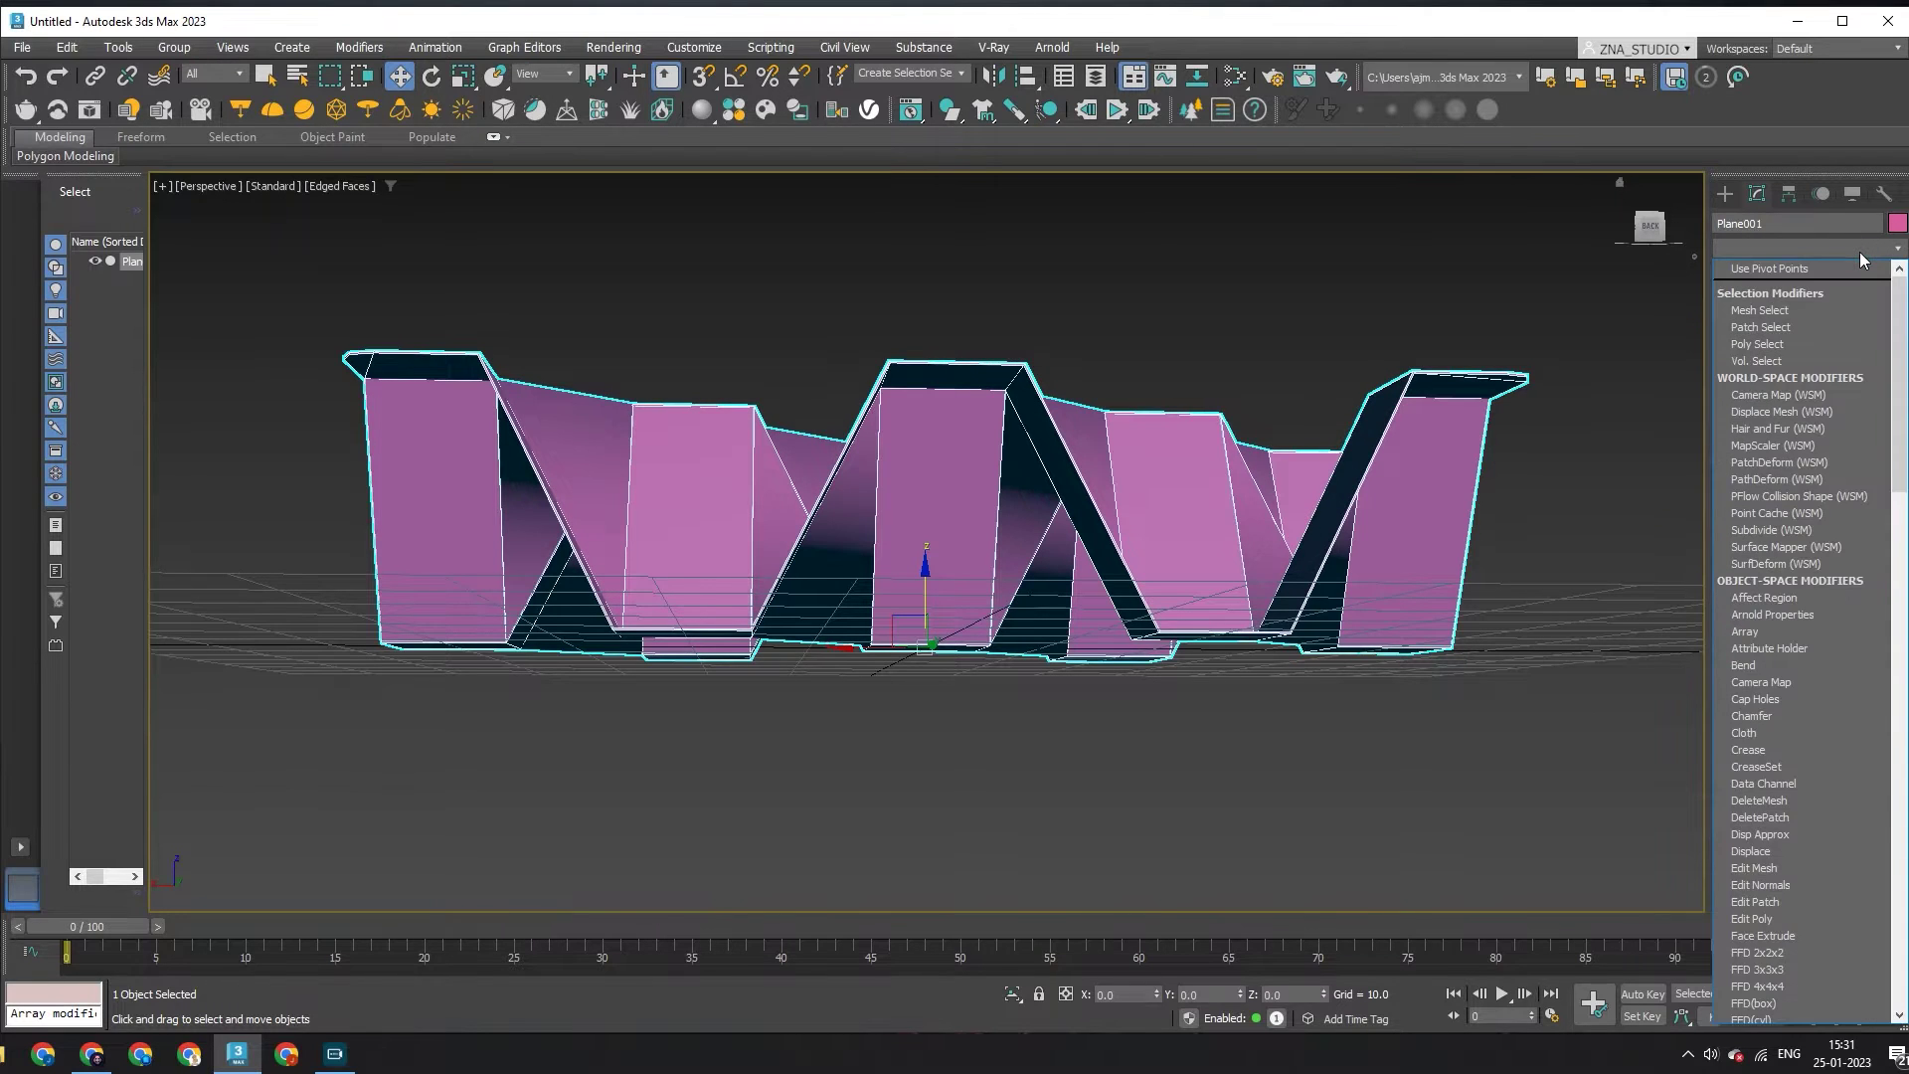
Step: Add an Edit Poly modifier above the Shell
{"action": "type", "text": "e"}
{"action": "scroll", "coordinate": [1777, 319], "scroll_direction": "up", "scroll_amount": 1}
{"action": "scroll", "coordinate": [1762, 304], "scroll_direction": "down", "scroll_amount": 1}
{"action": "left_click", "coordinate": [1762, 320]}
{"action": "mouse_move", "coordinate": [801, 476]}
{"action": "middle_mouse_down", "text": "alt"}
{"action": "mouse_move", "coordinate": [789, 332]}
{"action": "mouse_move", "coordinate": [806, 315]}
{"action": "mouse_move", "coordinate": [673, 414]}
{"action": "mouse_move", "coordinate": [835, 604]}
{"action": "middle_mouse_up", "text": "alt"}
Step: In Polygon mode, select six bottom faces of the walls
{"action": "key", "text": "4"}
{"action": "left_click", "coordinate": [677, 470]}
{"action": "middle_click_drag", "start_coordinate": [668, 434], "coordinate": [651, 393], "text": "alt"}
{"action": "left_click", "coordinate": [1221, 475], "text": "ctrl"}
{"action": "left_click", "coordinate": [1422, 626], "text": "ctrl"}
{"action": "left_click", "coordinate": [1128, 757], "text": "ctrl"}
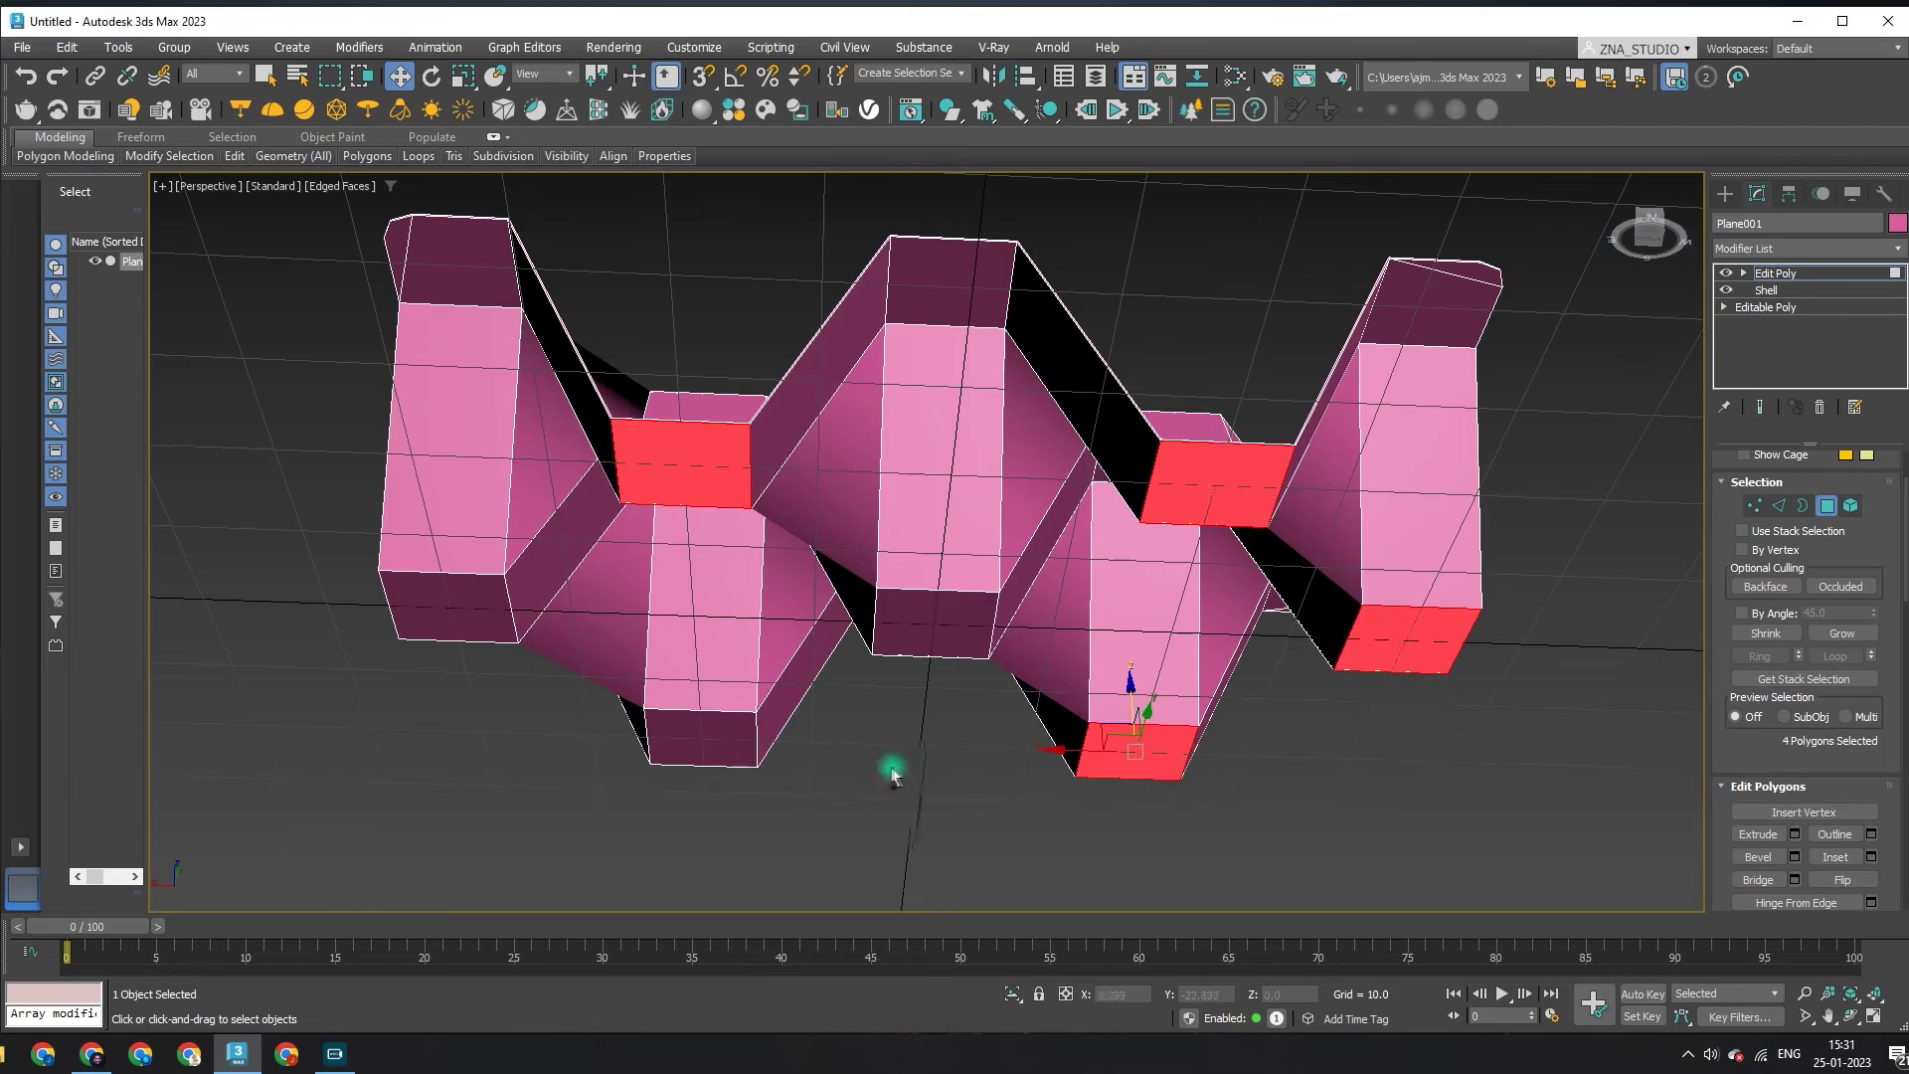
{"action": "left_click", "coordinate": [696, 738], "text": "ctrl"}
{"action": "left_click", "coordinate": [447, 611], "text": "ctrl"}
Step: Lower the six selected bottom faces about 2.25 units and exit sub-object mode
{"action": "mouse_move", "coordinate": [448, 618]}
{"action": "middle_mouse_down", "text": "alt"}
{"action": "mouse_move", "coordinate": [716, 500]}
{"action": "mouse_move", "coordinate": [1106, 594]}
{"action": "middle_mouse_up", "text": "alt"}
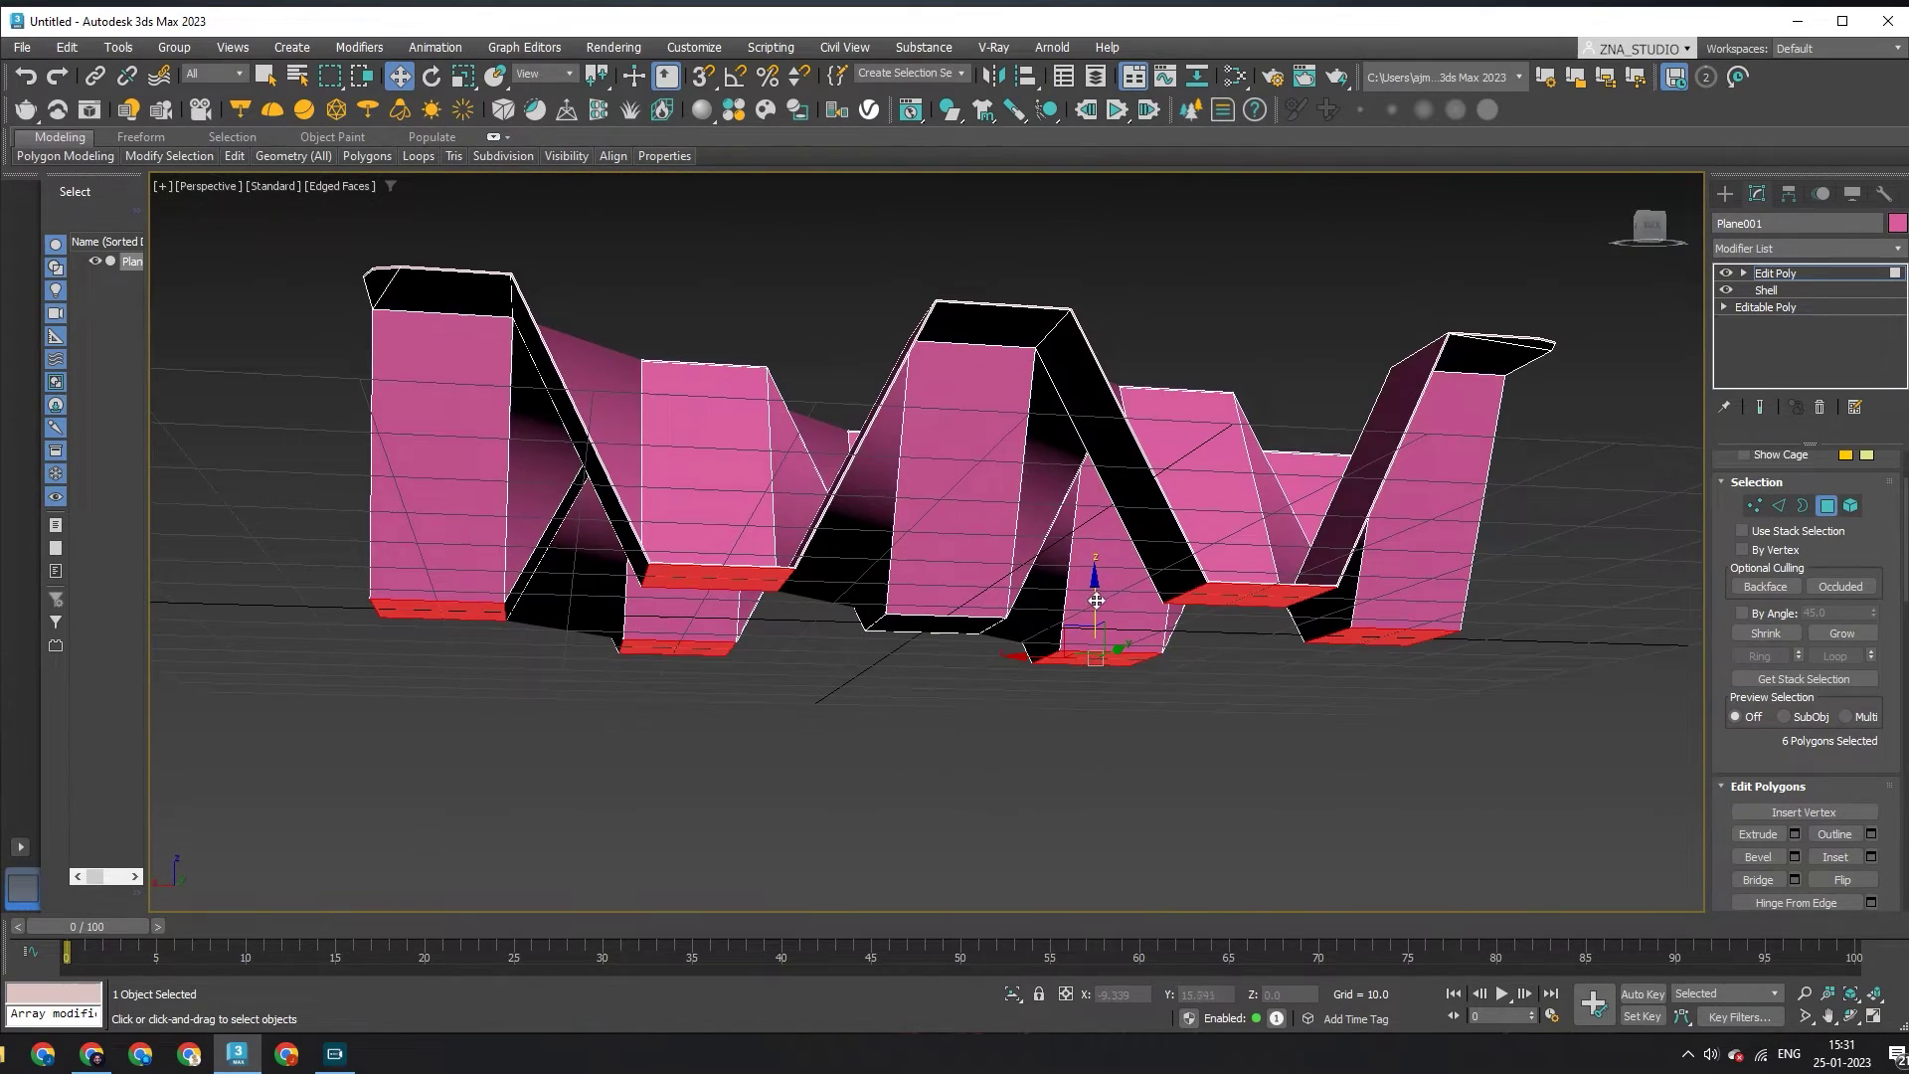
{"action": "left_click_drag", "start_coordinate": [1095, 600], "coordinate": [1108, 624]}
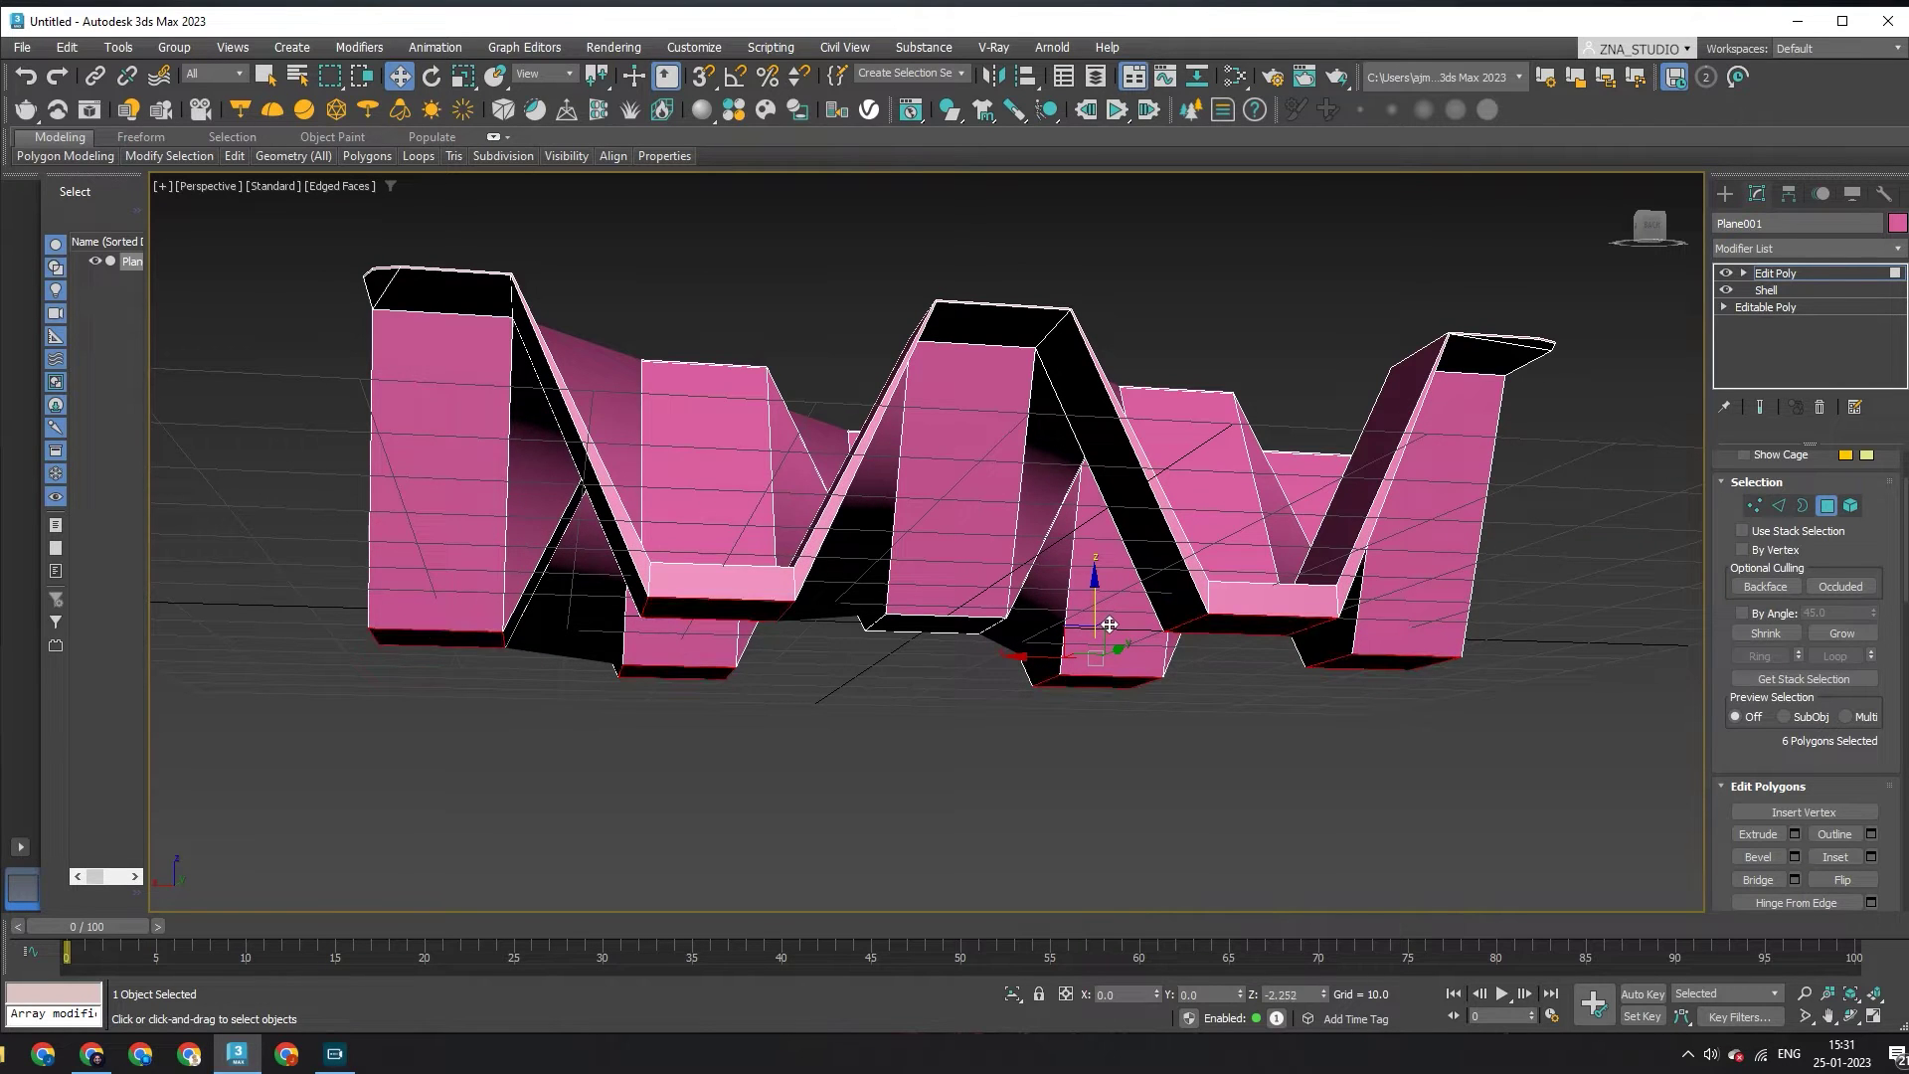
{"action": "middle_click_drag", "start_coordinate": [1108, 625], "coordinate": [851, 664], "text": "alt"}
{"action": "left_click", "coordinate": [1891, 272]}
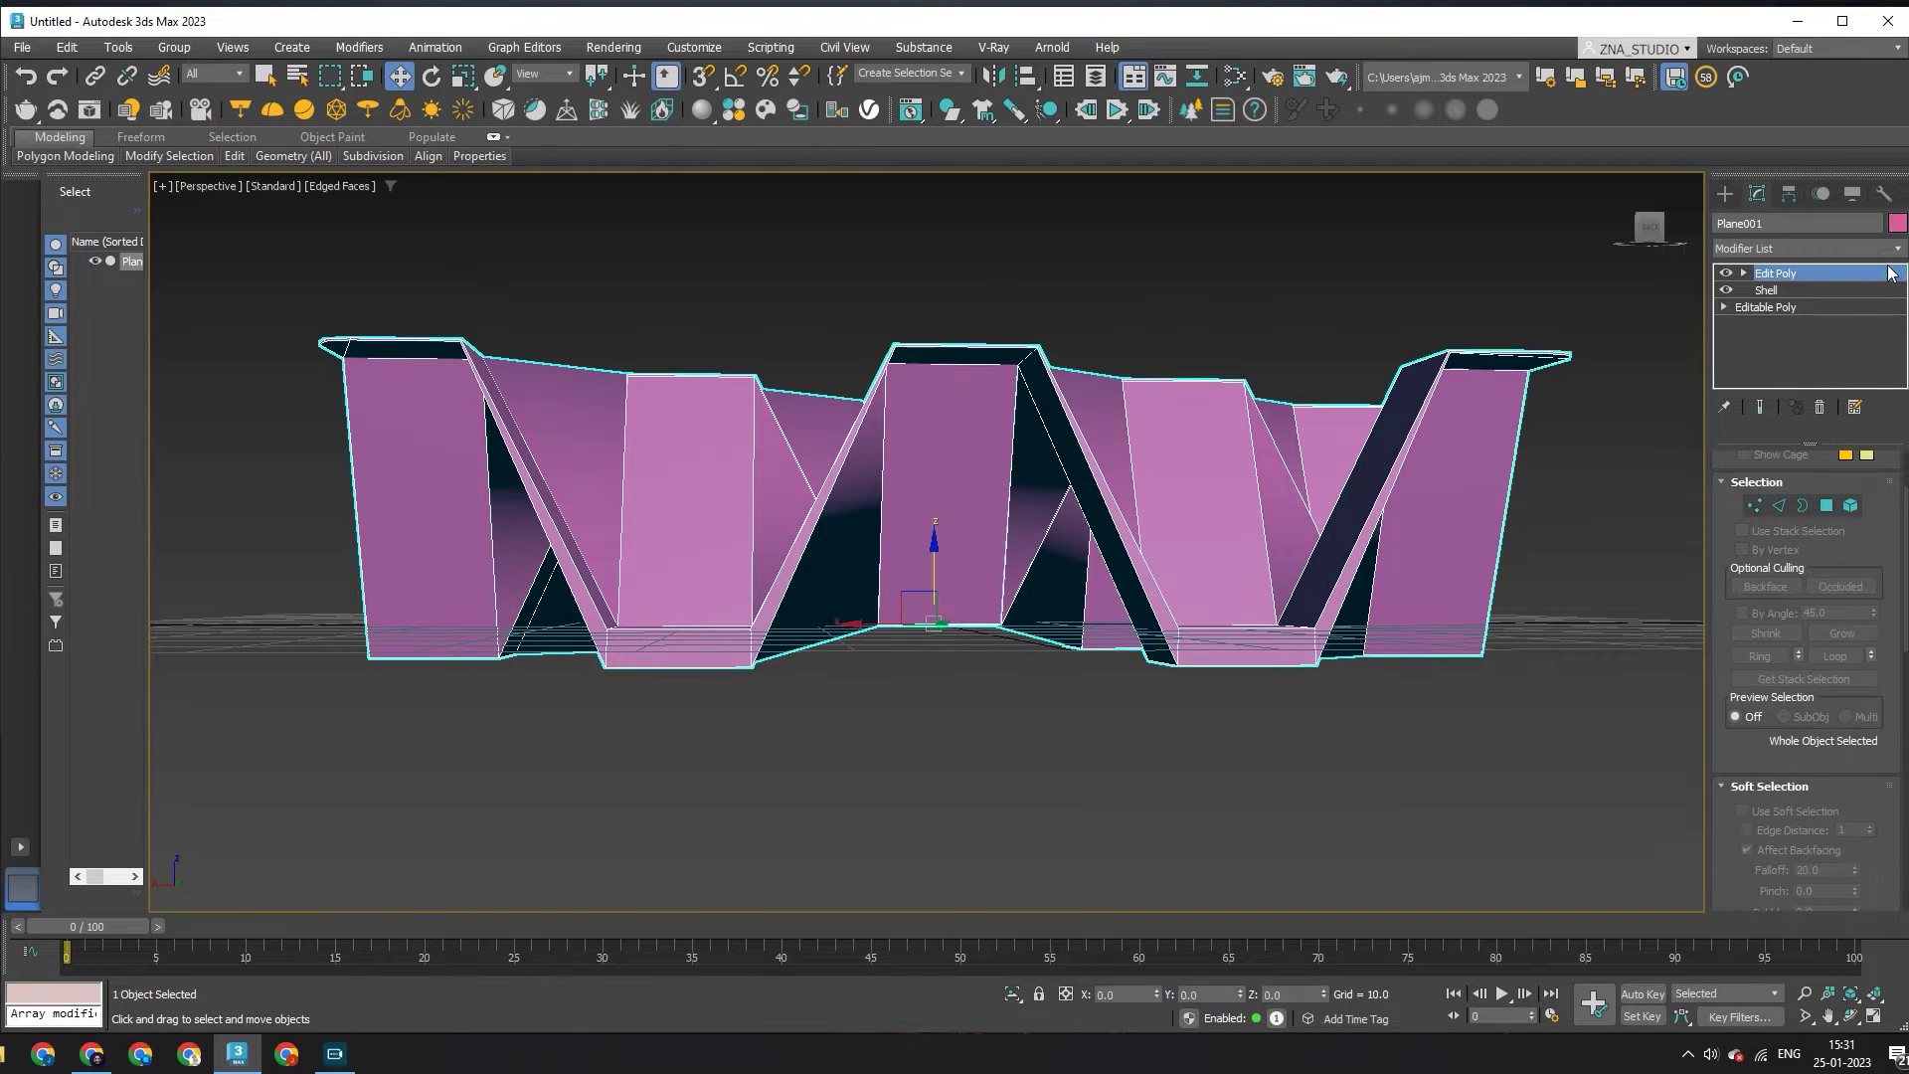
Step: Add a TurboSmooth modifier with Iterations set to 5
{"action": "type", "text": "tu"}
{"action": "key", "text": "Return"}
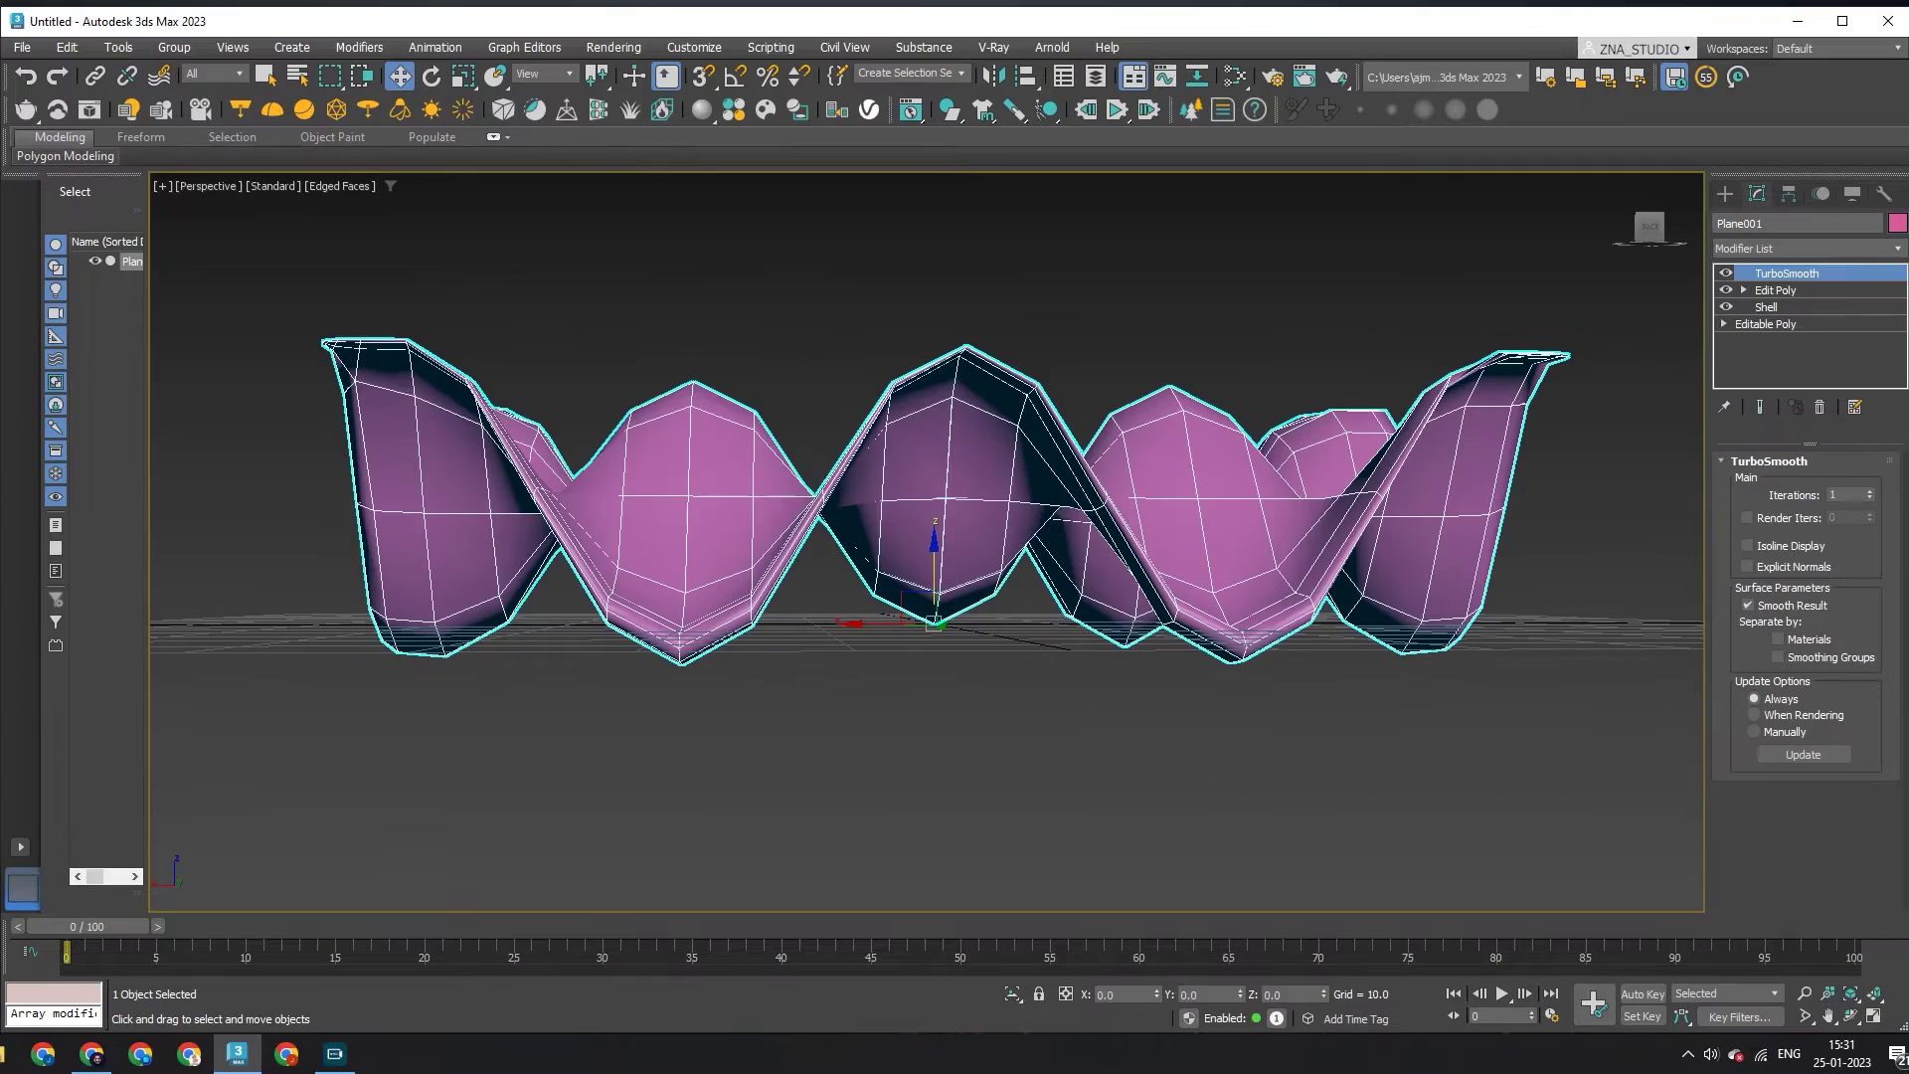
{"action": "left_click", "coordinate": [1872, 494]}
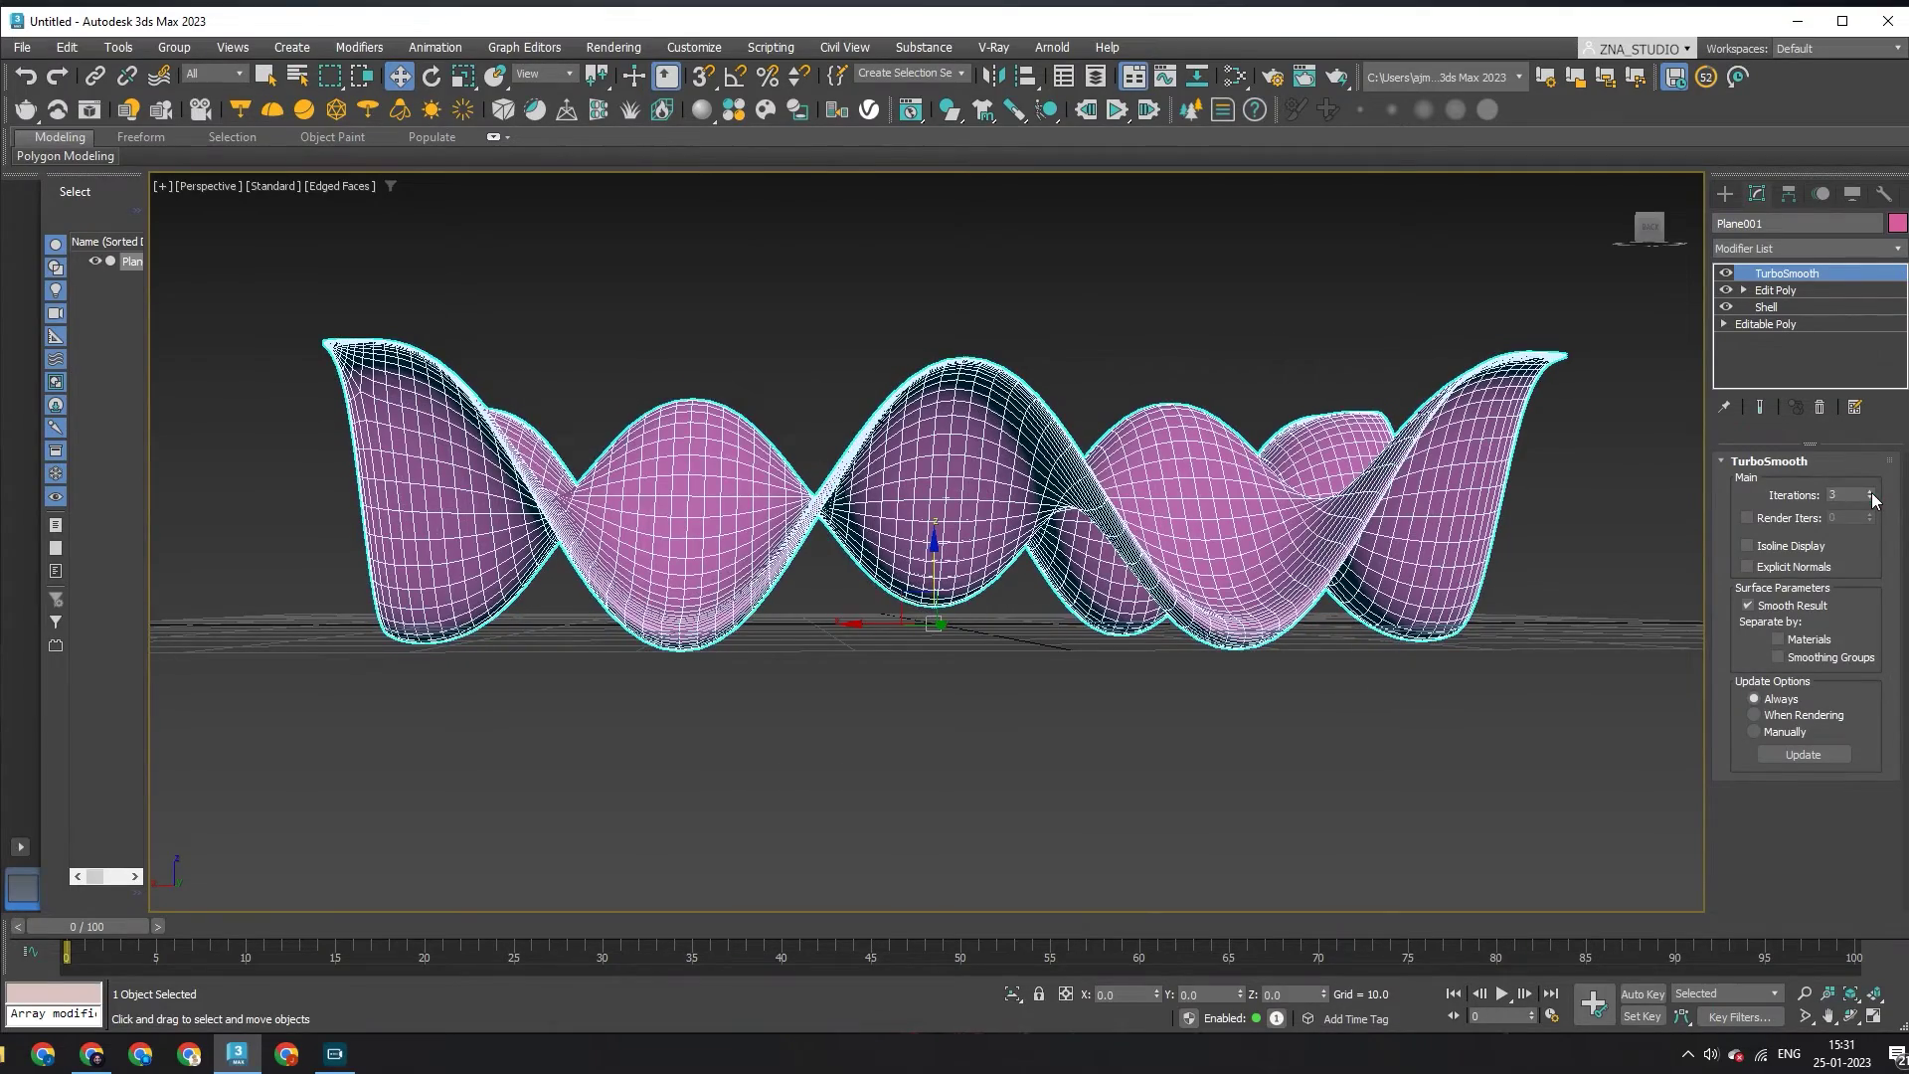
{"action": "left_click", "coordinate": [1871, 494]}
{"action": "mouse_move", "coordinate": [1044, 596]}
{"action": "middle_mouse_down", "text": "alt"}
{"action": "mouse_move", "coordinate": [995, 629]}
{"action": "mouse_move", "coordinate": [994, 556]}
{"action": "middle_mouse_up", "text": "alt"}
Step: Return to the Editable Poly base level, dismissing the topology warning
{"action": "left_click", "coordinate": [1780, 310]}
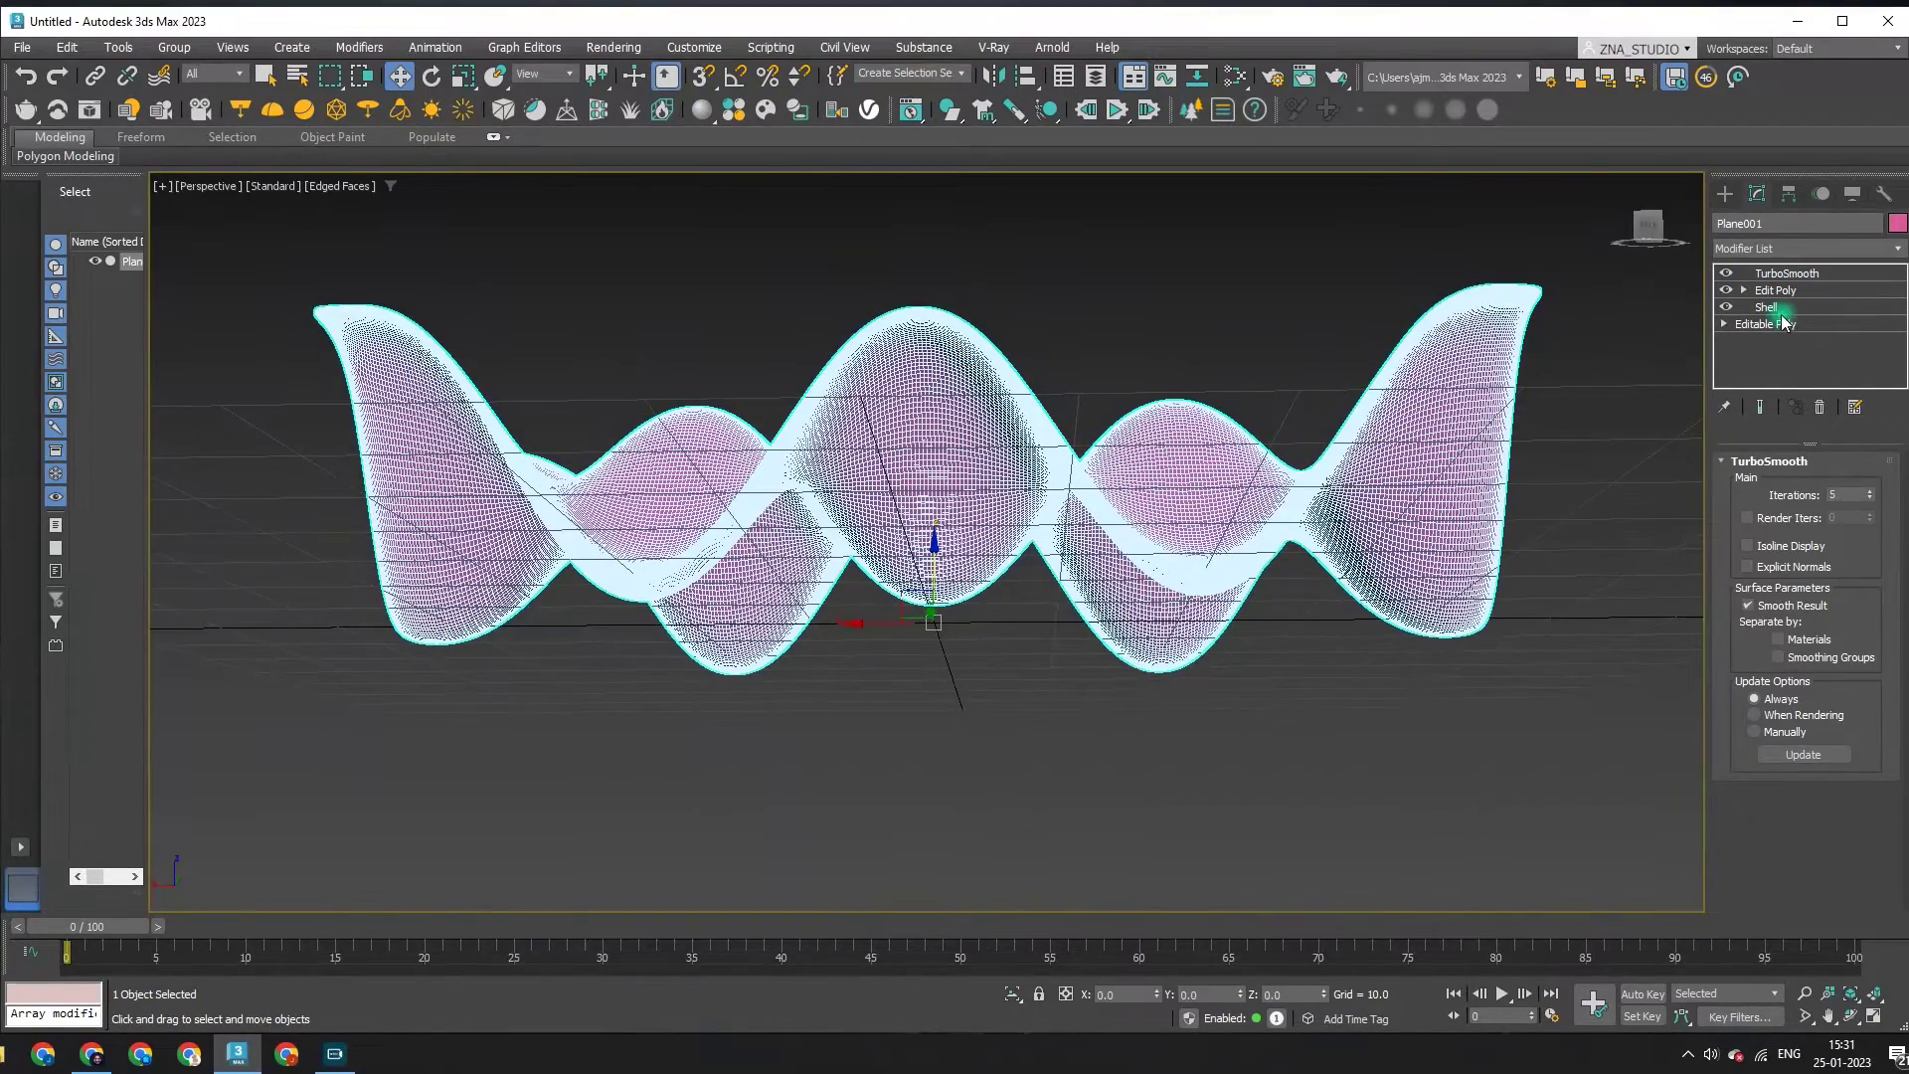
{"action": "left_click", "coordinate": [1790, 339]}
{"action": "left_click", "coordinate": [985, 594]}
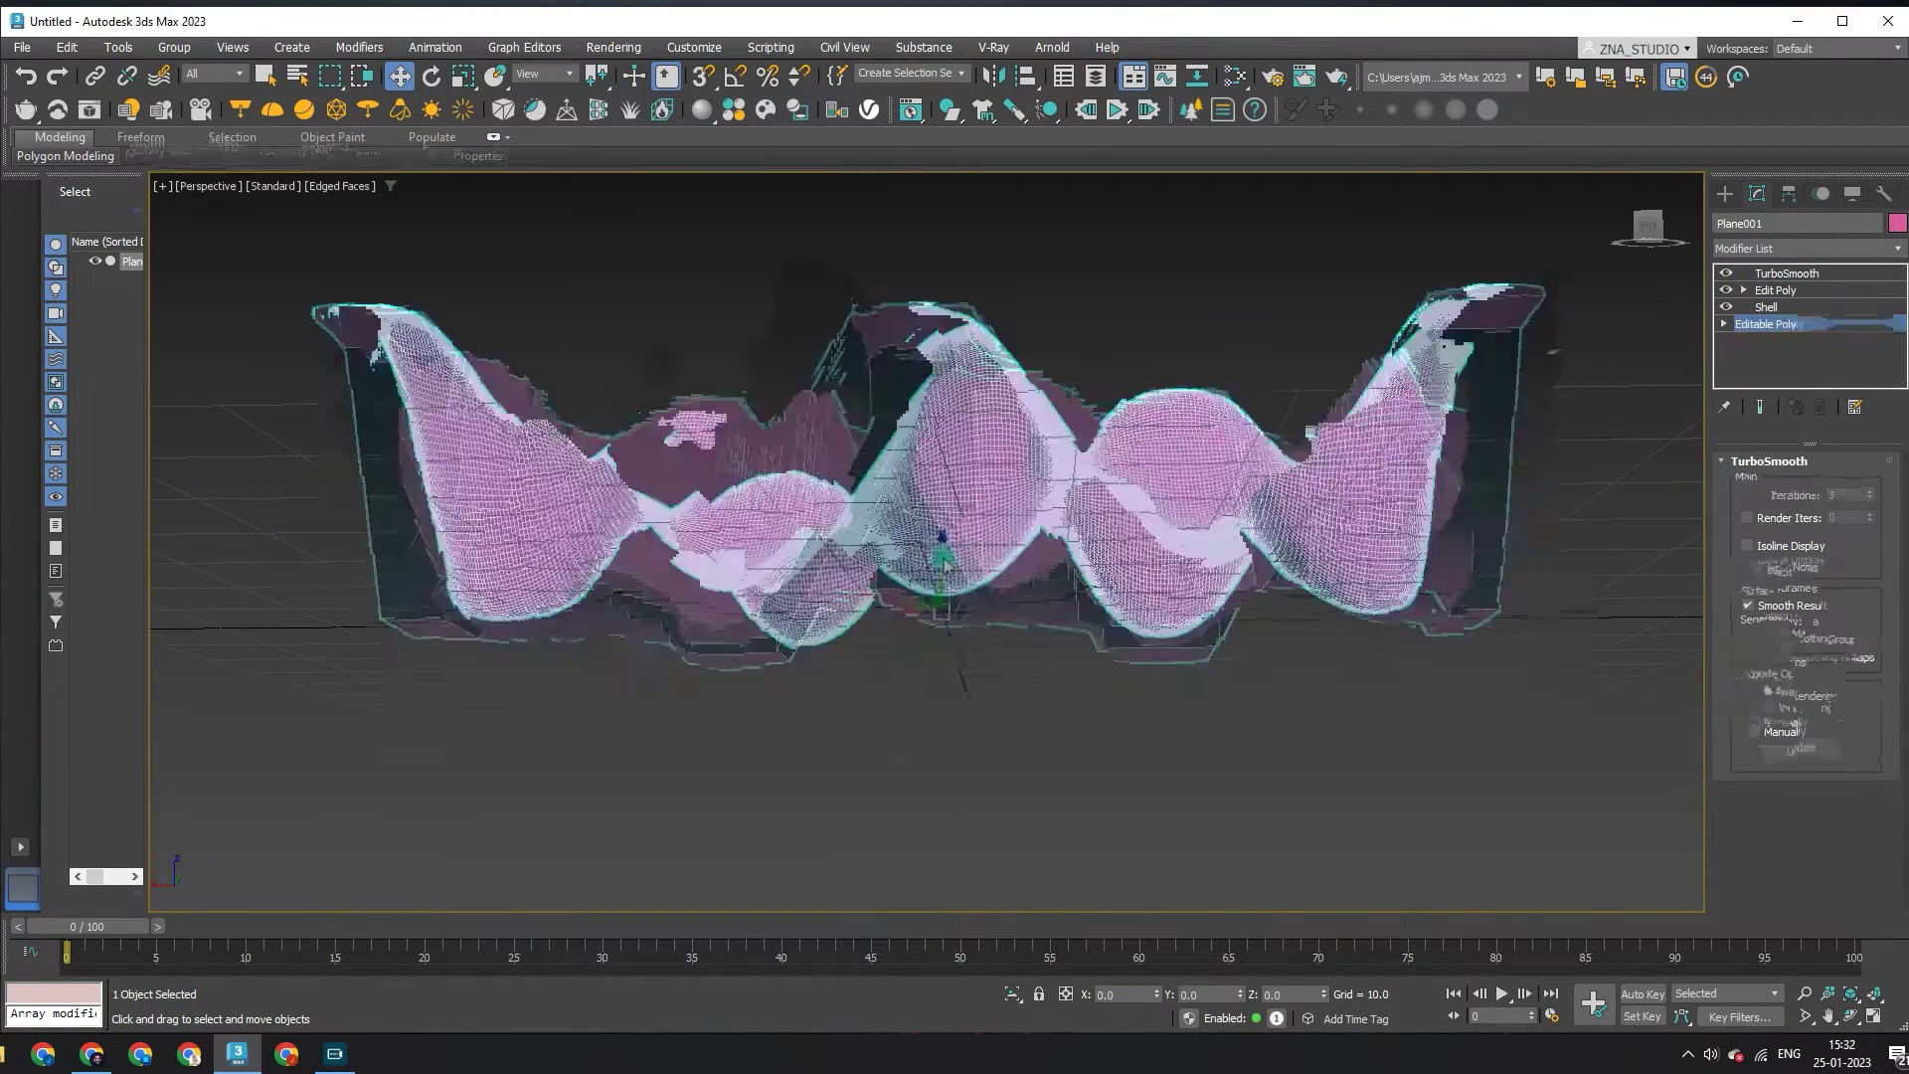
{"action": "scroll", "coordinate": [906, 483], "scroll_direction": "up", "scroll_amount": 5}
Step: Raise the low polygon near the model centre to about Z 5.768
{"action": "key", "text": "4"}
{"action": "left_click", "coordinate": [929, 562]}
{"action": "middle_click_drag", "start_coordinate": [930, 563], "coordinate": [931, 479], "text": "alt"}
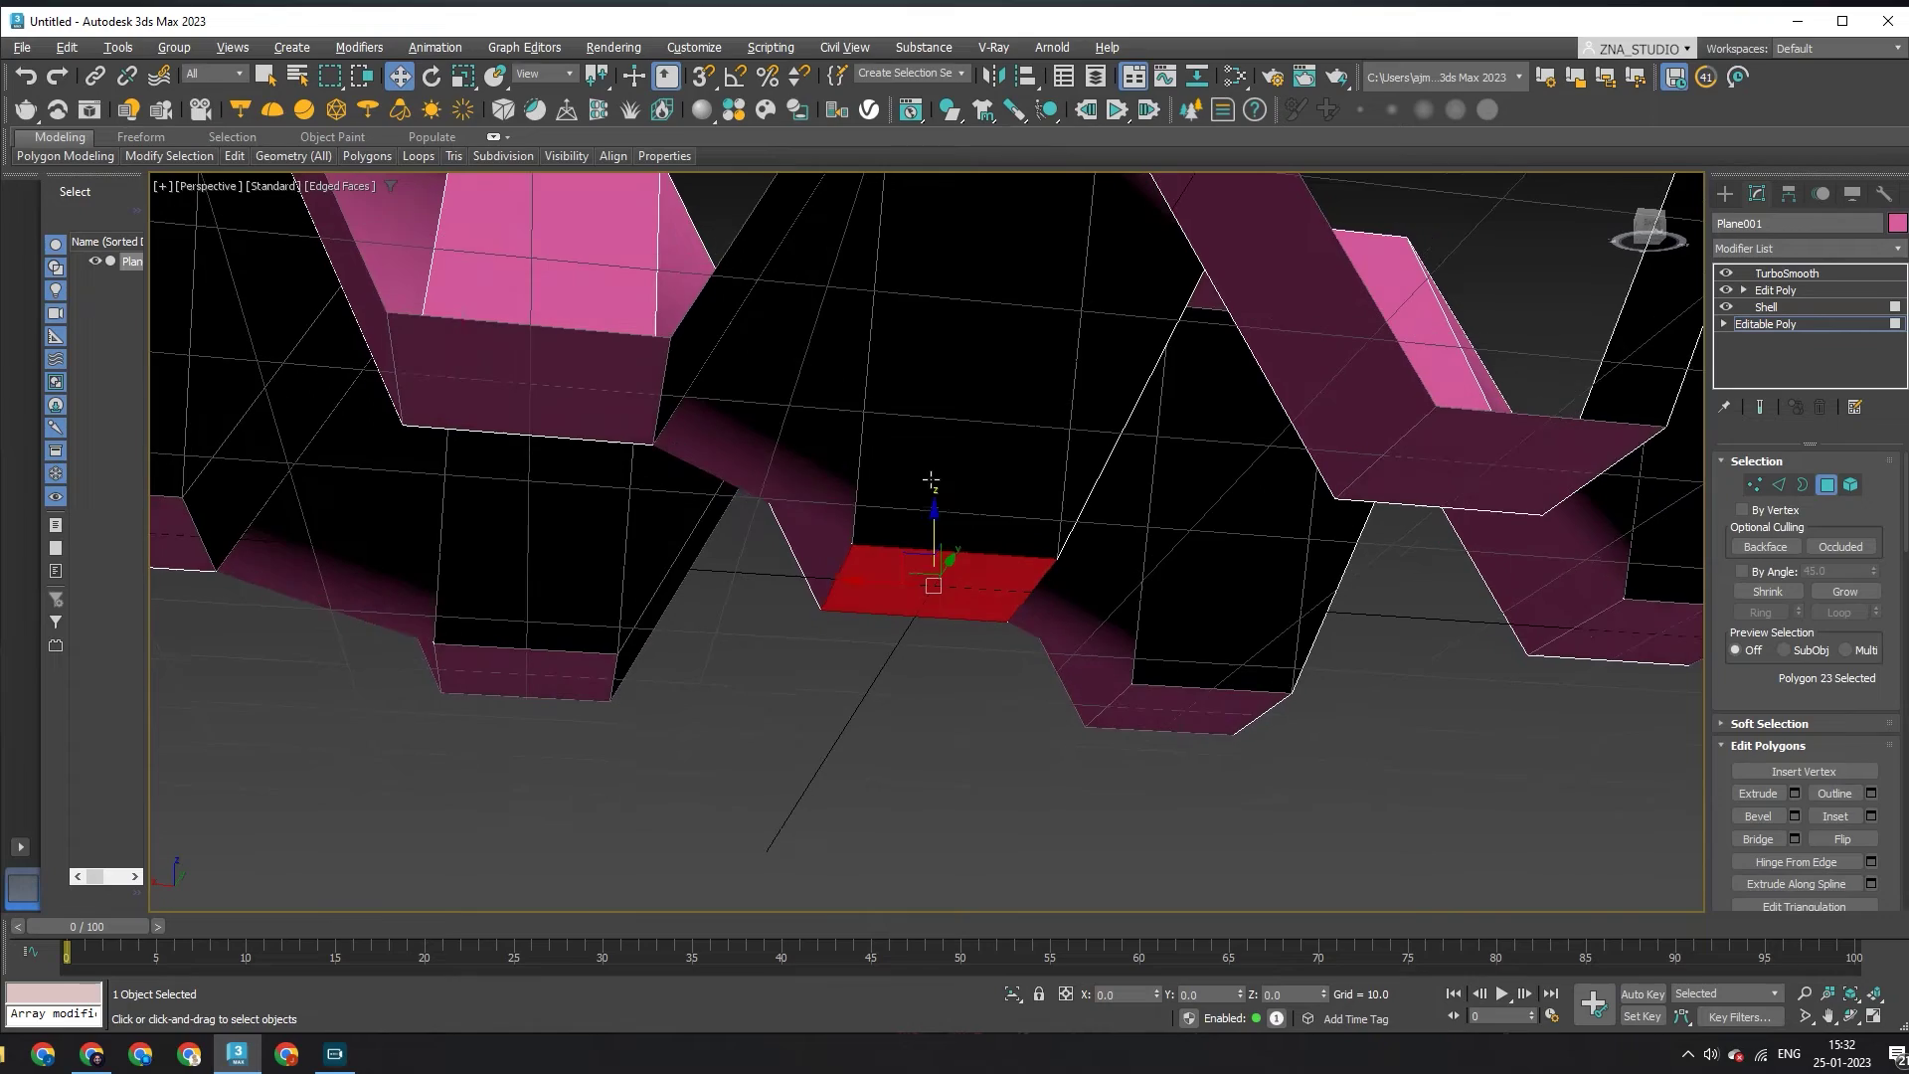
{"action": "left_click_drag", "start_coordinate": [932, 513], "coordinate": [931, 466]}
{"action": "middle_click_drag", "start_coordinate": [931, 465], "coordinate": [891, 537], "text": "alt"}
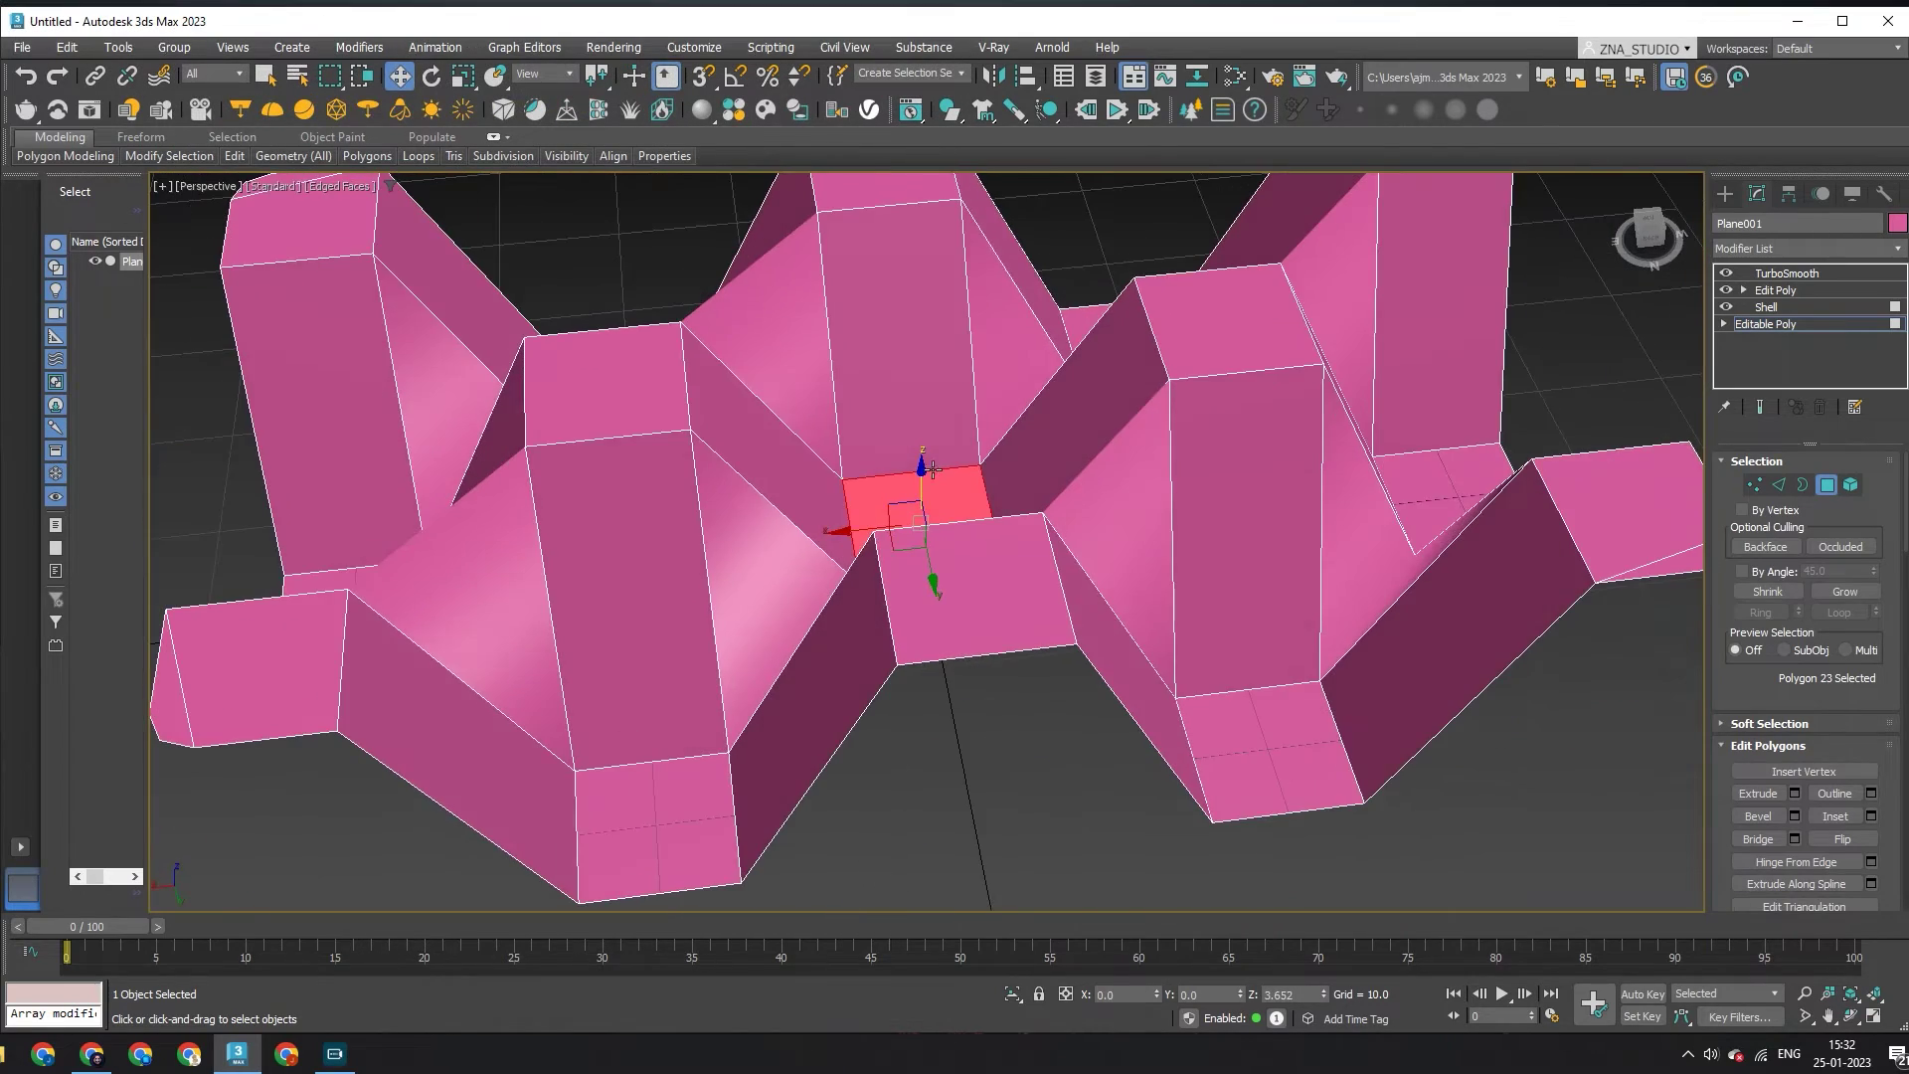
{"action": "left_click_drag", "start_coordinate": [922, 489], "coordinate": [921, 460]}
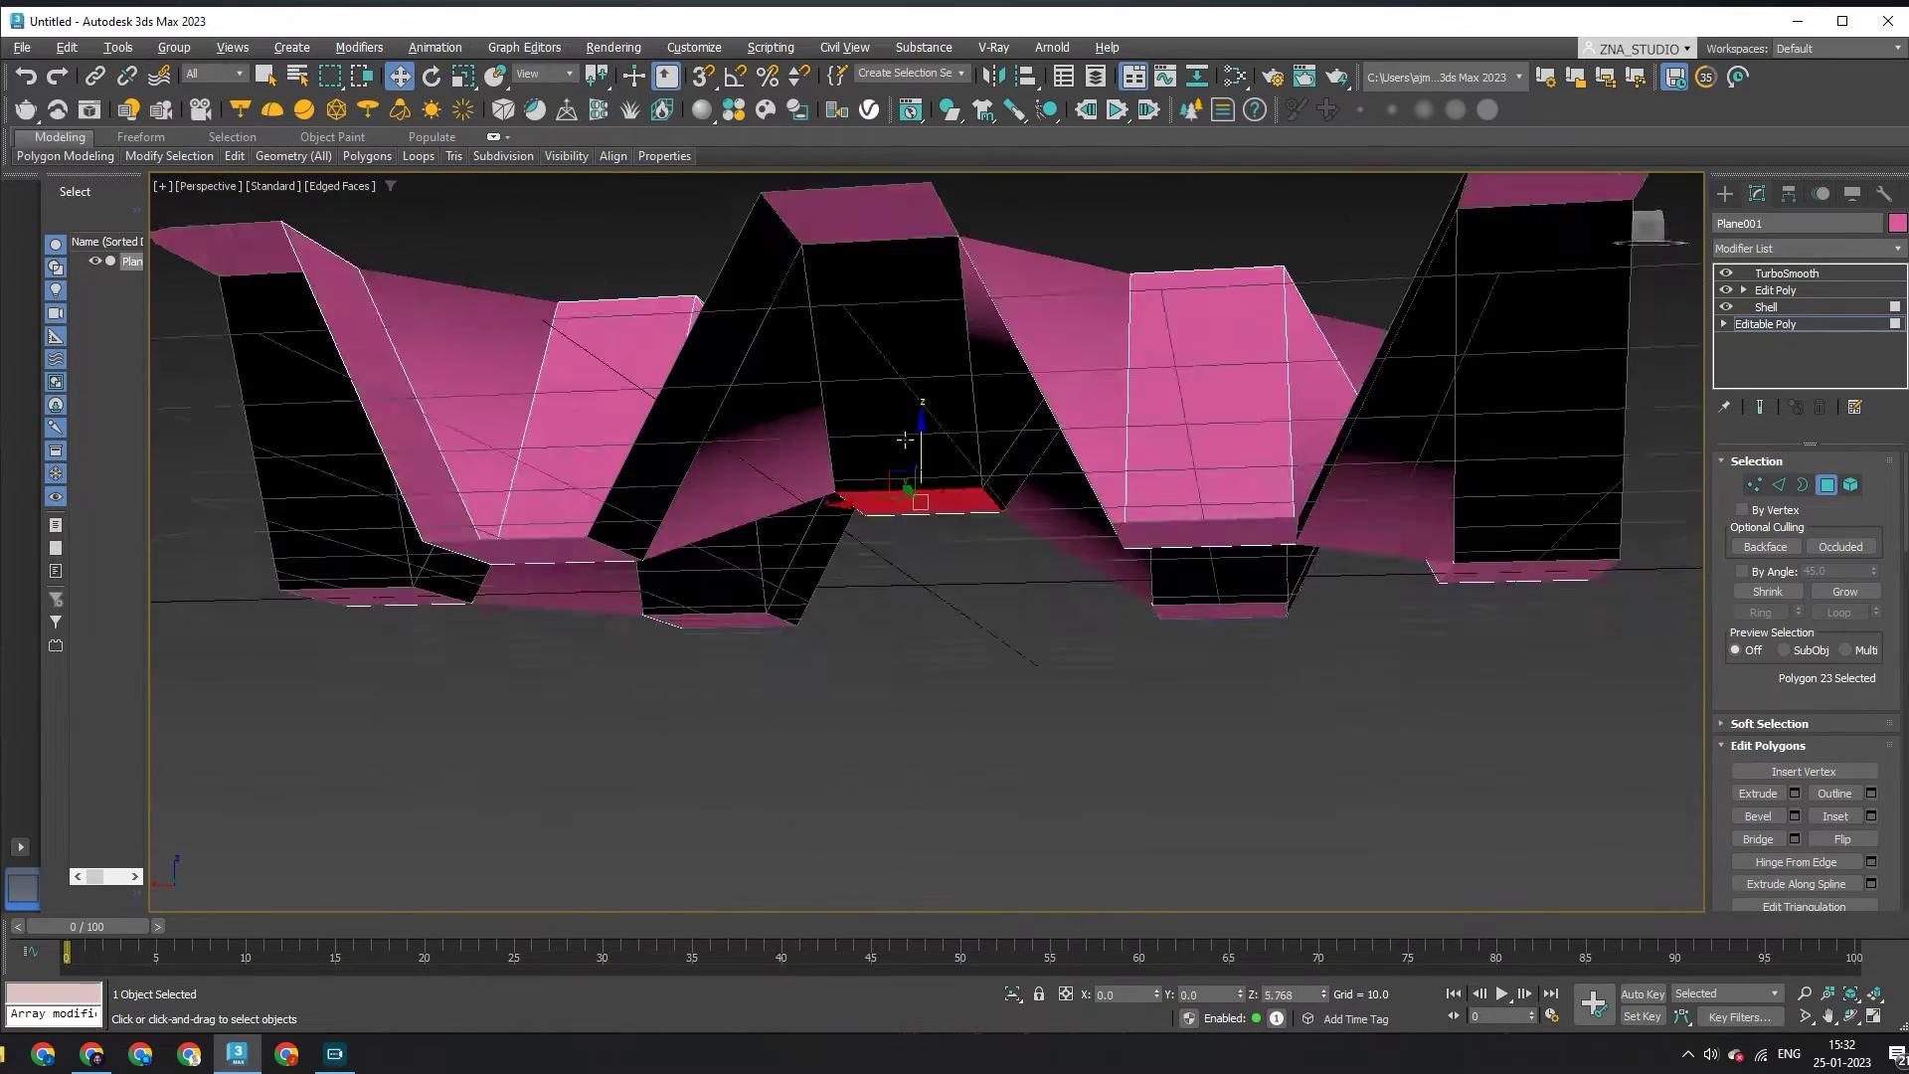
{"action": "middle_click_drag", "start_coordinate": [922, 459], "coordinate": [920, 502], "text": "alt"}
Step: Return to the TurboSmooth level and view the smoothed shell without edged faces
{"action": "left_click", "coordinate": [1879, 306]}
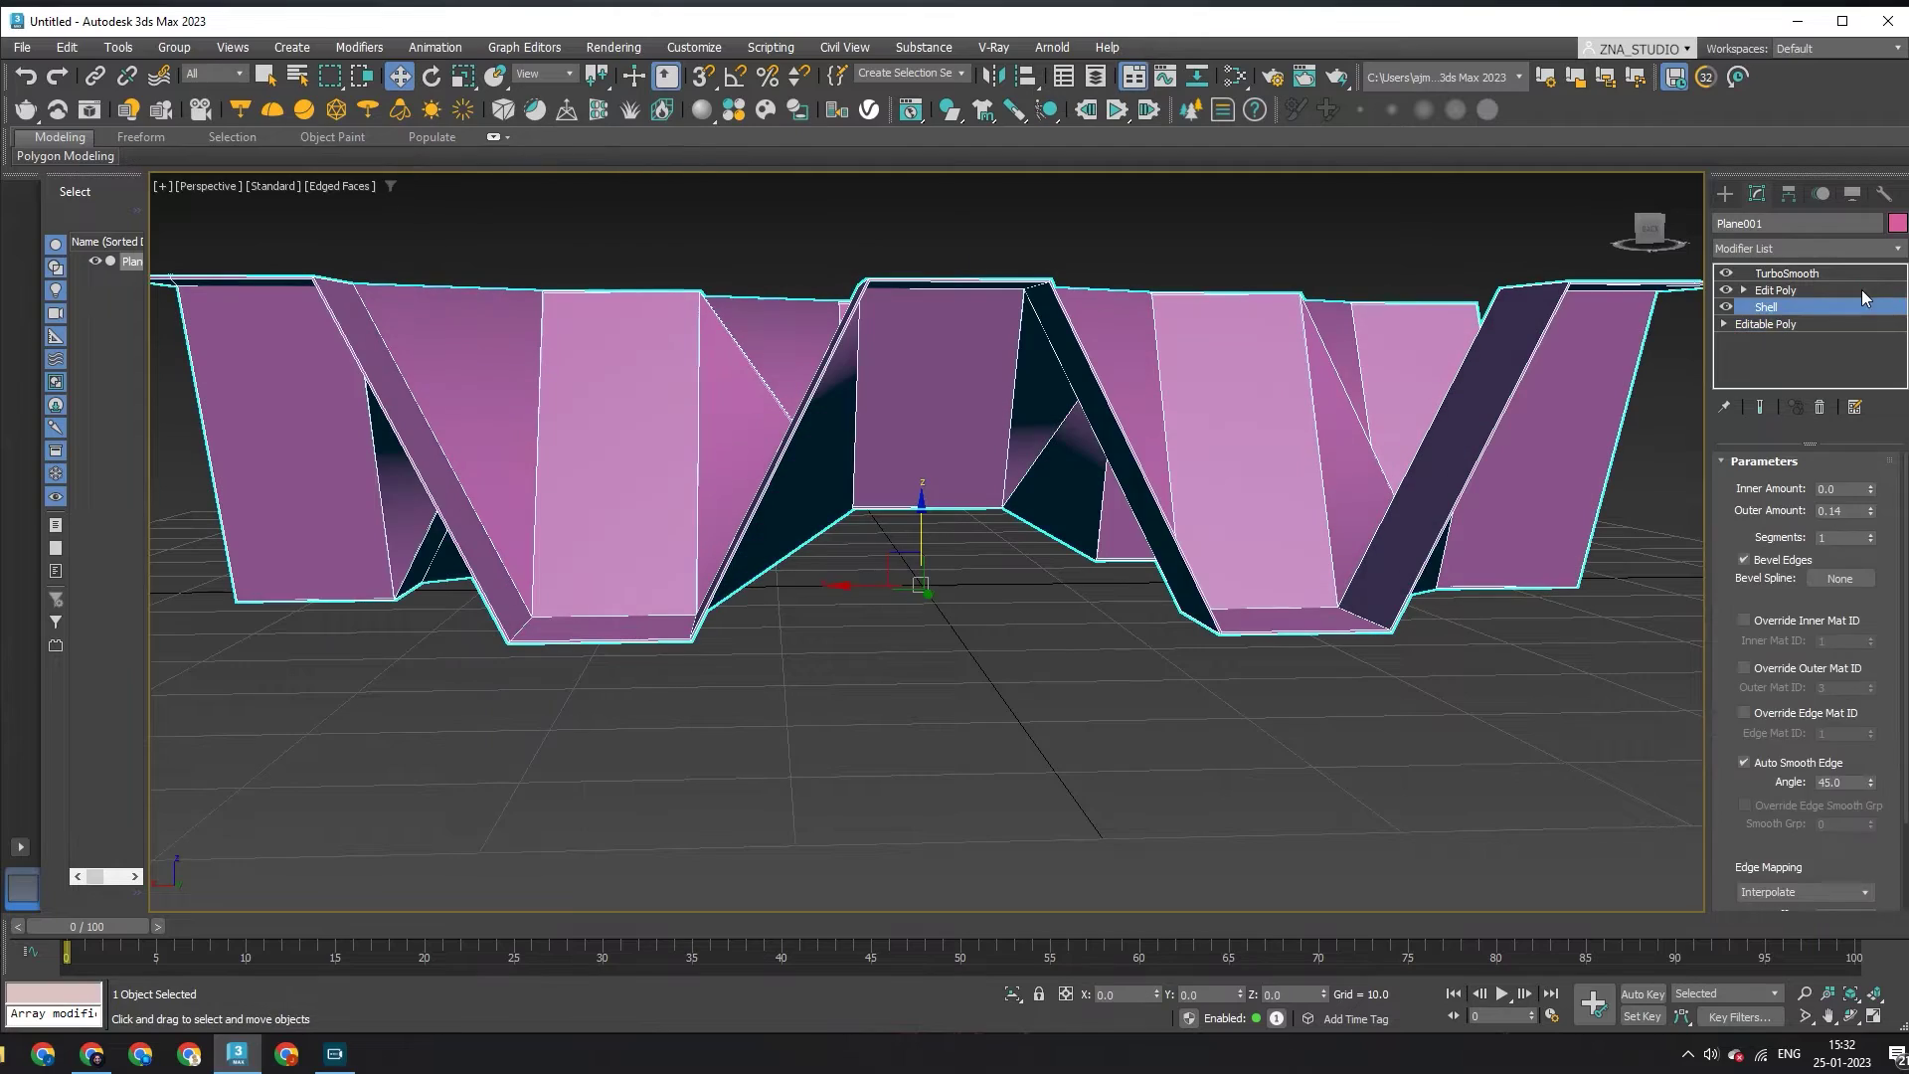
{"action": "left_click", "coordinate": [1861, 290]}
{"action": "left_click", "coordinate": [1839, 272]}
{"action": "mouse_move", "coordinate": [975, 545]}
{"action": "middle_mouse_down", "text": "alt"}
{"action": "mouse_move", "coordinate": [998, 630]}
{"action": "mouse_move", "coordinate": [867, 565]}
{"action": "mouse_move", "coordinate": [837, 589]}
{"action": "middle_mouse_up", "text": "alt"}
{"action": "key", "text": "F4"}
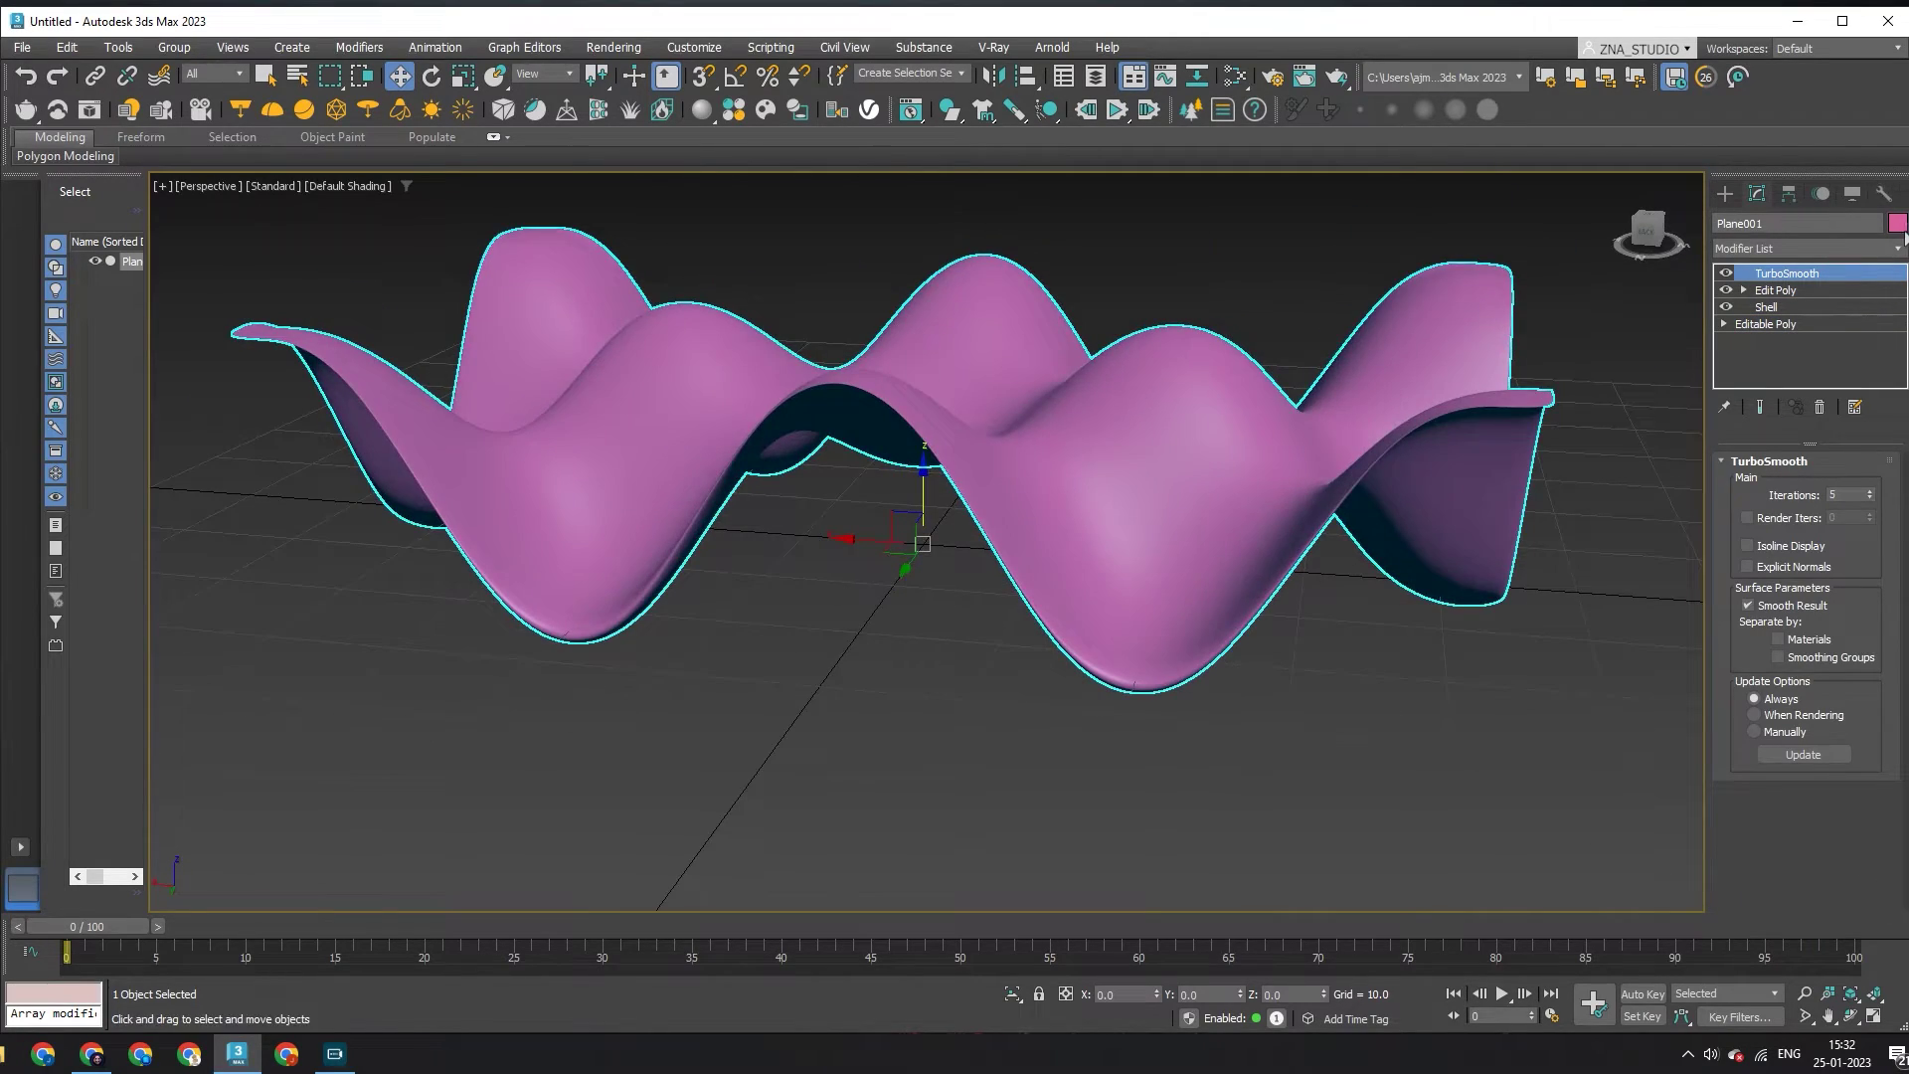
{"action": "left_click", "coordinate": [809, 558]}
Step: Colour the shell light blue and return to the Edit Poly level
{"action": "left_click", "coordinate": [745, 617]}
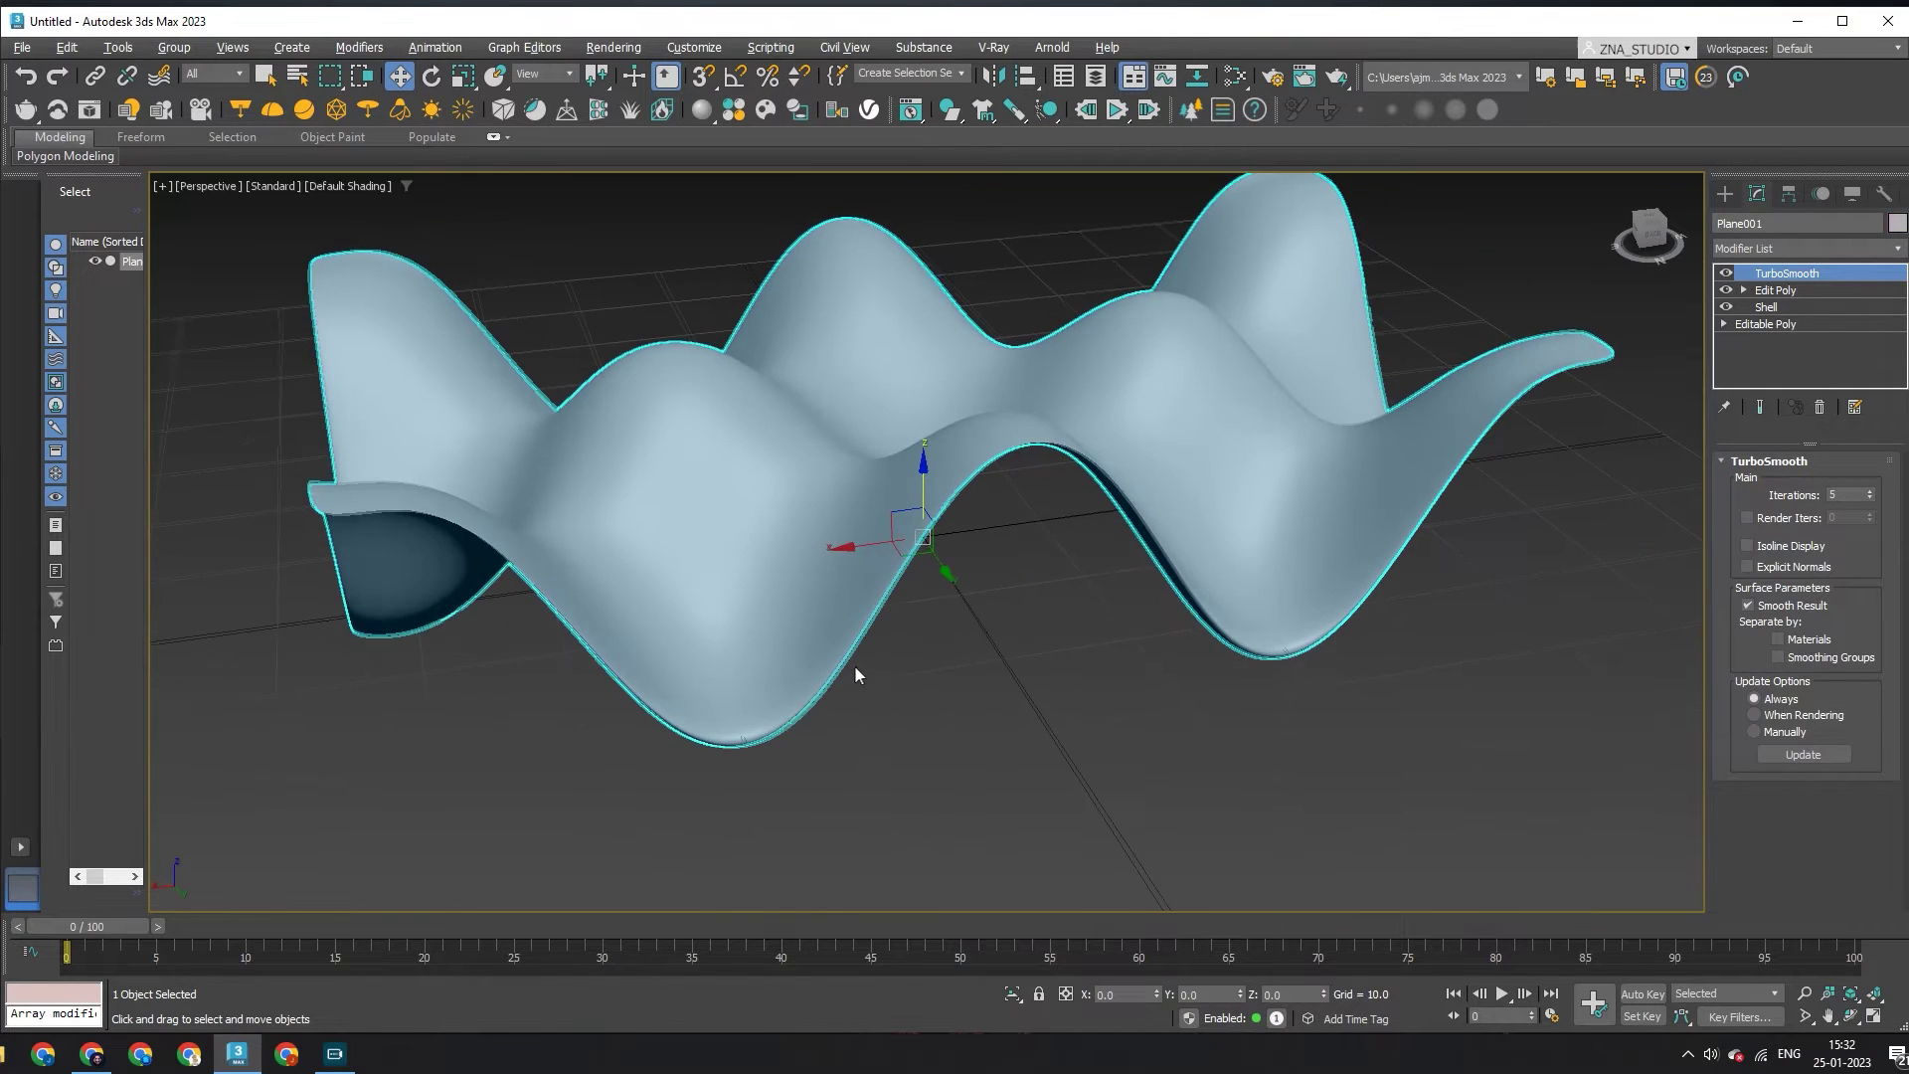
{"action": "scroll", "coordinate": [665, 706], "scroll_direction": "up", "scroll_amount": 3}
{"action": "scroll", "coordinate": [665, 707], "scroll_direction": "up", "scroll_amount": 3}
{"action": "scroll", "coordinate": [779, 758], "scroll_direction": "down", "scroll_amount": 3}
{"action": "left_click", "coordinate": [1777, 289]}
{"action": "middle_click_drag", "start_coordinate": [1539, 398], "coordinate": [1181, 420]}
Step: In Edge mode, select the fold-base edge loops plus two corner edges
{"action": "key", "text": "2"}
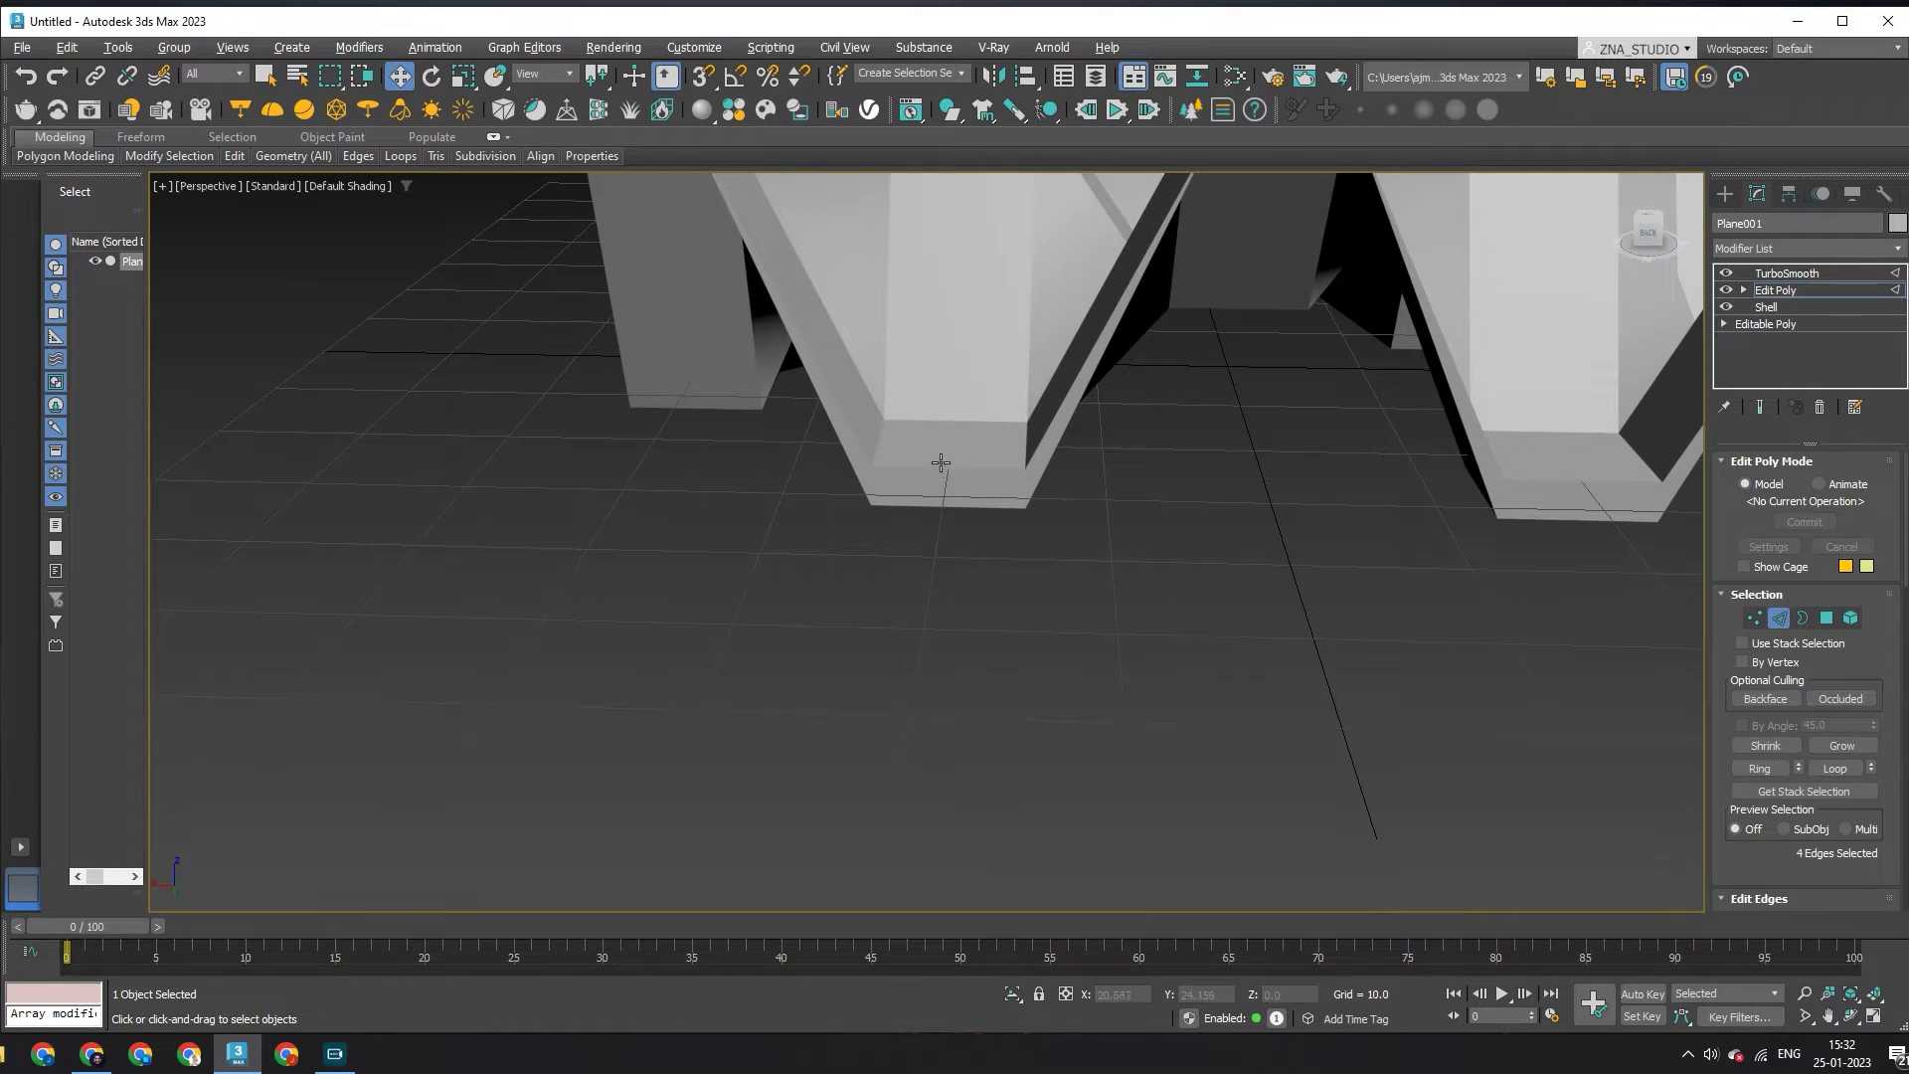
{"action": "double_click", "coordinate": [943, 468]}
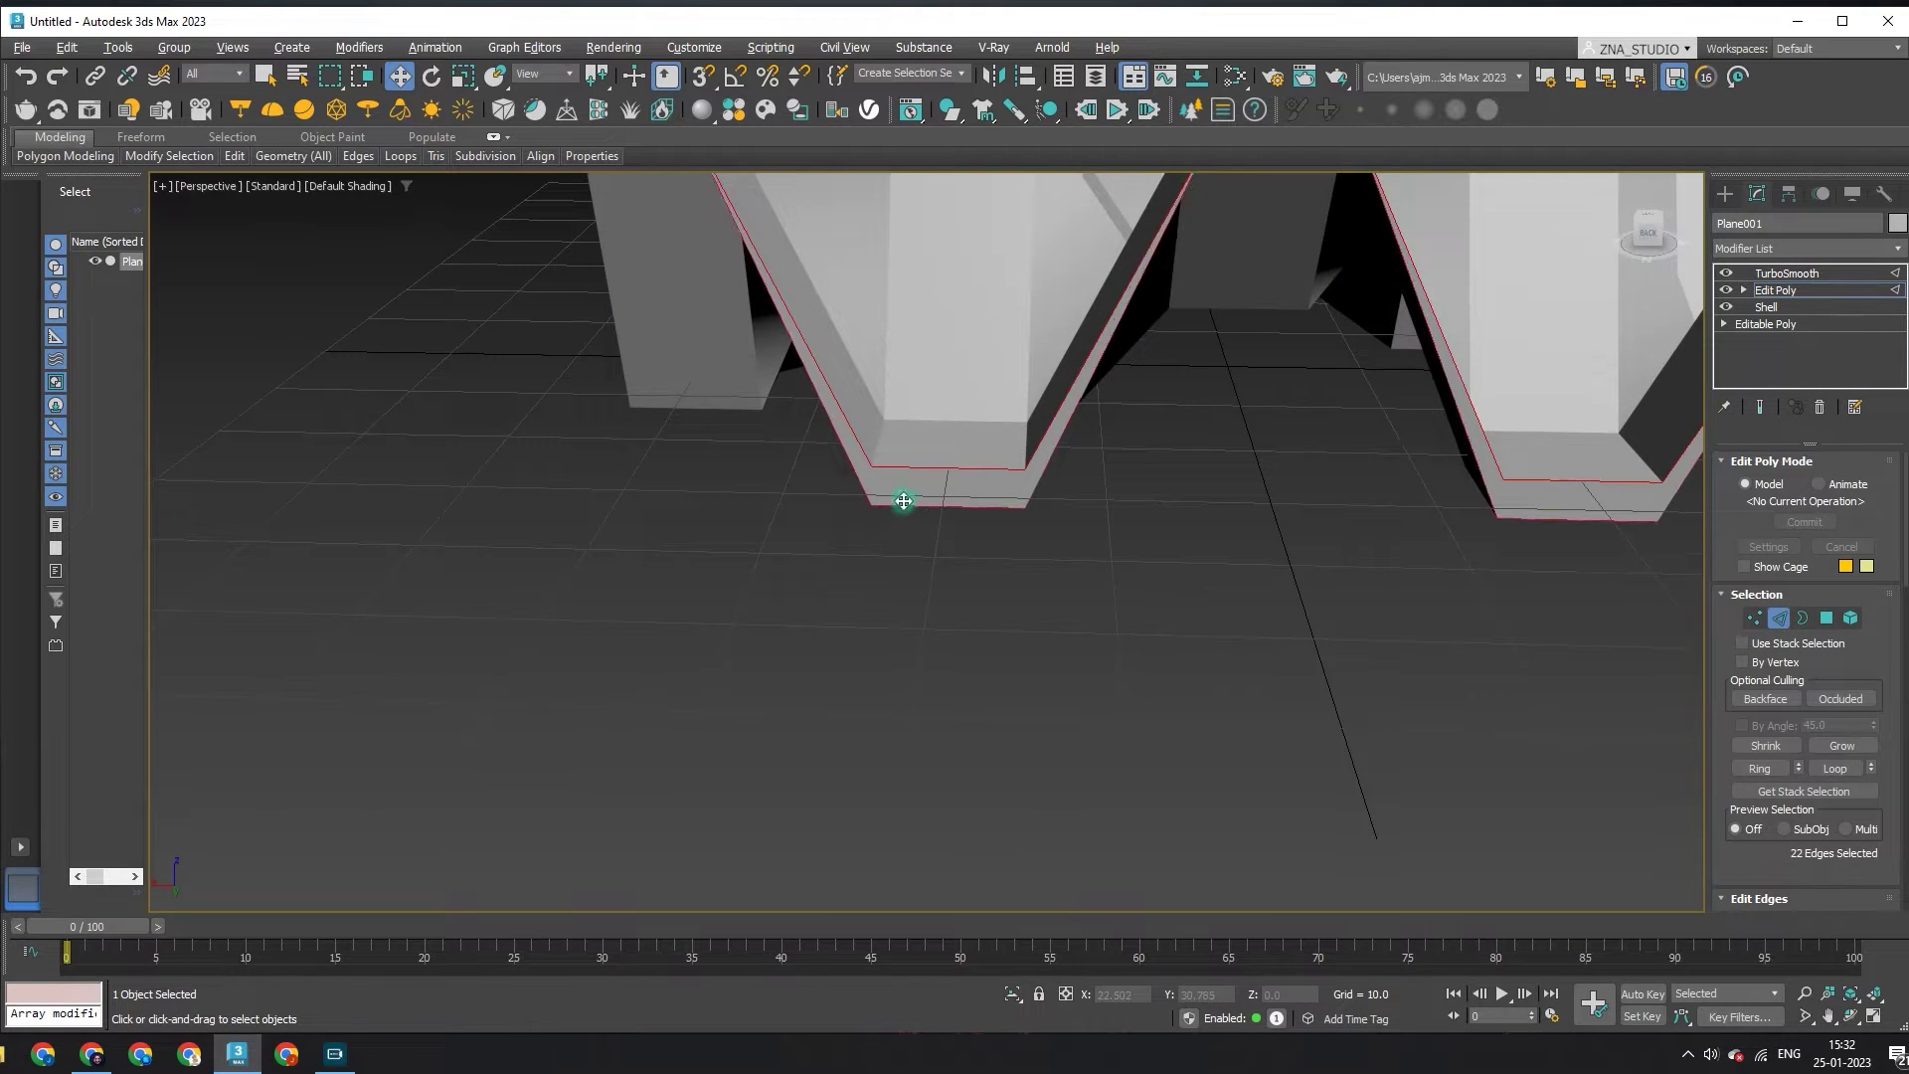
{"action": "scroll", "coordinate": [903, 501], "scroll_direction": "down", "scroll_amount": 5}
{"action": "middle_click_drag", "start_coordinate": [903, 501], "coordinate": [890, 516], "text": "alt"}
{"action": "scroll", "coordinate": [889, 516], "scroll_direction": "up", "scroll_amount": 6}
{"action": "scroll", "coordinate": [890, 516], "scroll_direction": "down", "scroll_amount": 2}
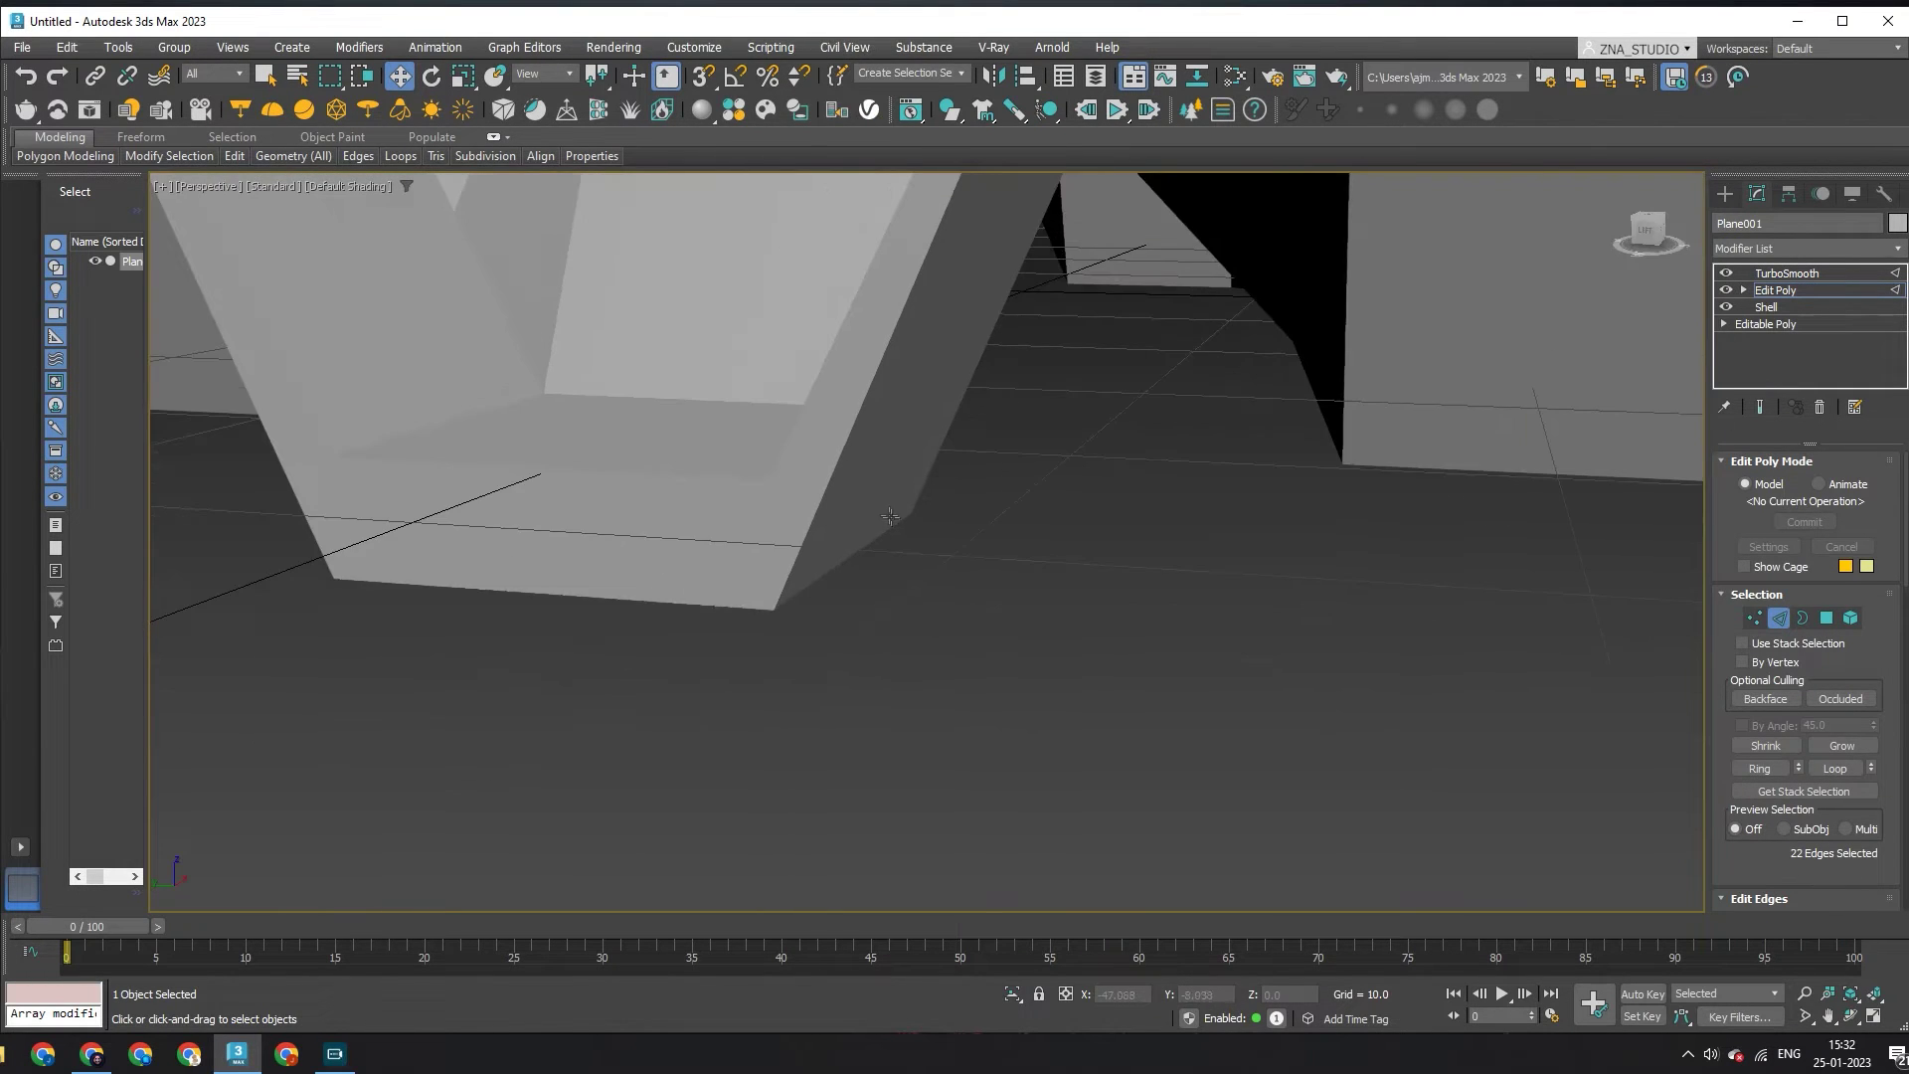
{"action": "double_click", "coordinate": [776, 449], "text": "ctrl"}
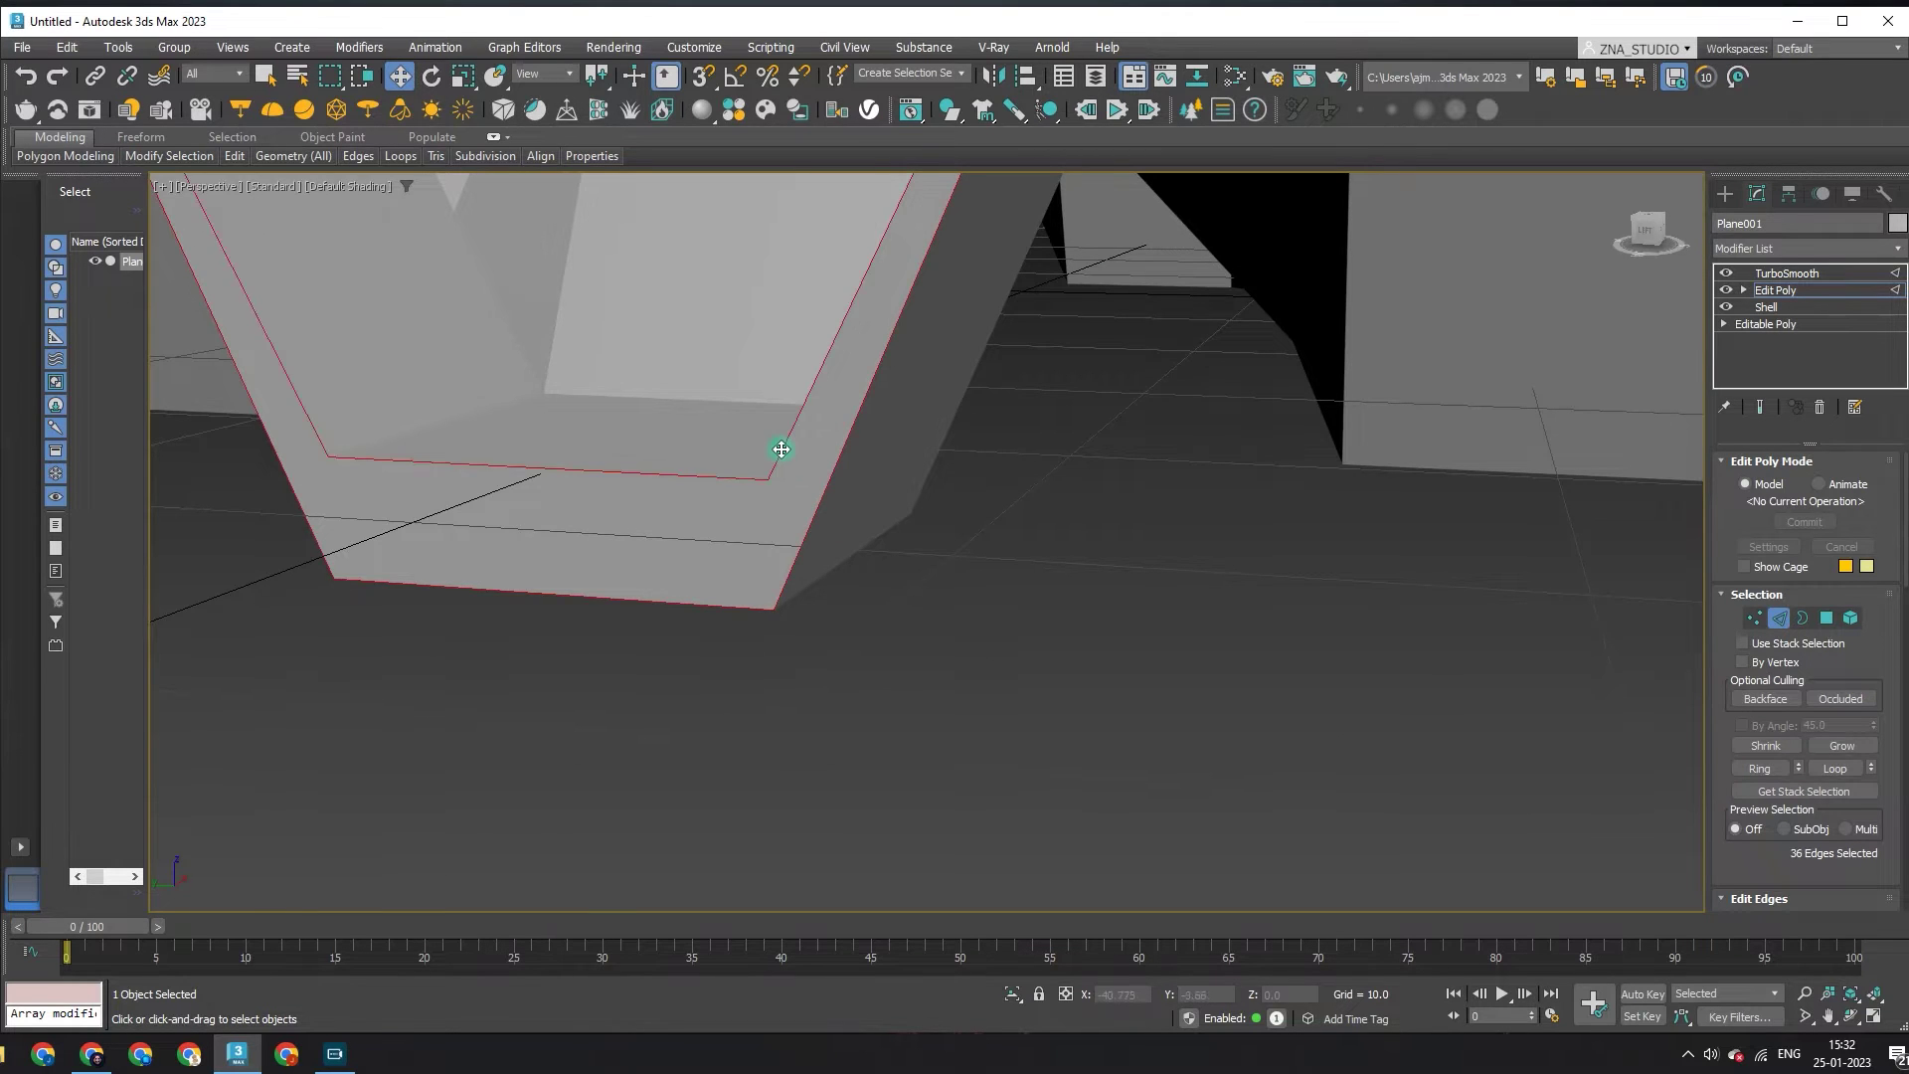
{"action": "scroll", "coordinate": [779, 447], "scroll_direction": "down", "scroll_amount": 3}
{"action": "scroll", "coordinate": [890, 494], "scroll_direction": "down", "scroll_amount": 4}
{"action": "scroll", "coordinate": [872, 425], "scroll_direction": "down", "scroll_amount": 1}
{"action": "scroll", "coordinate": [872, 426], "scroll_direction": "up", "scroll_amount": 4}
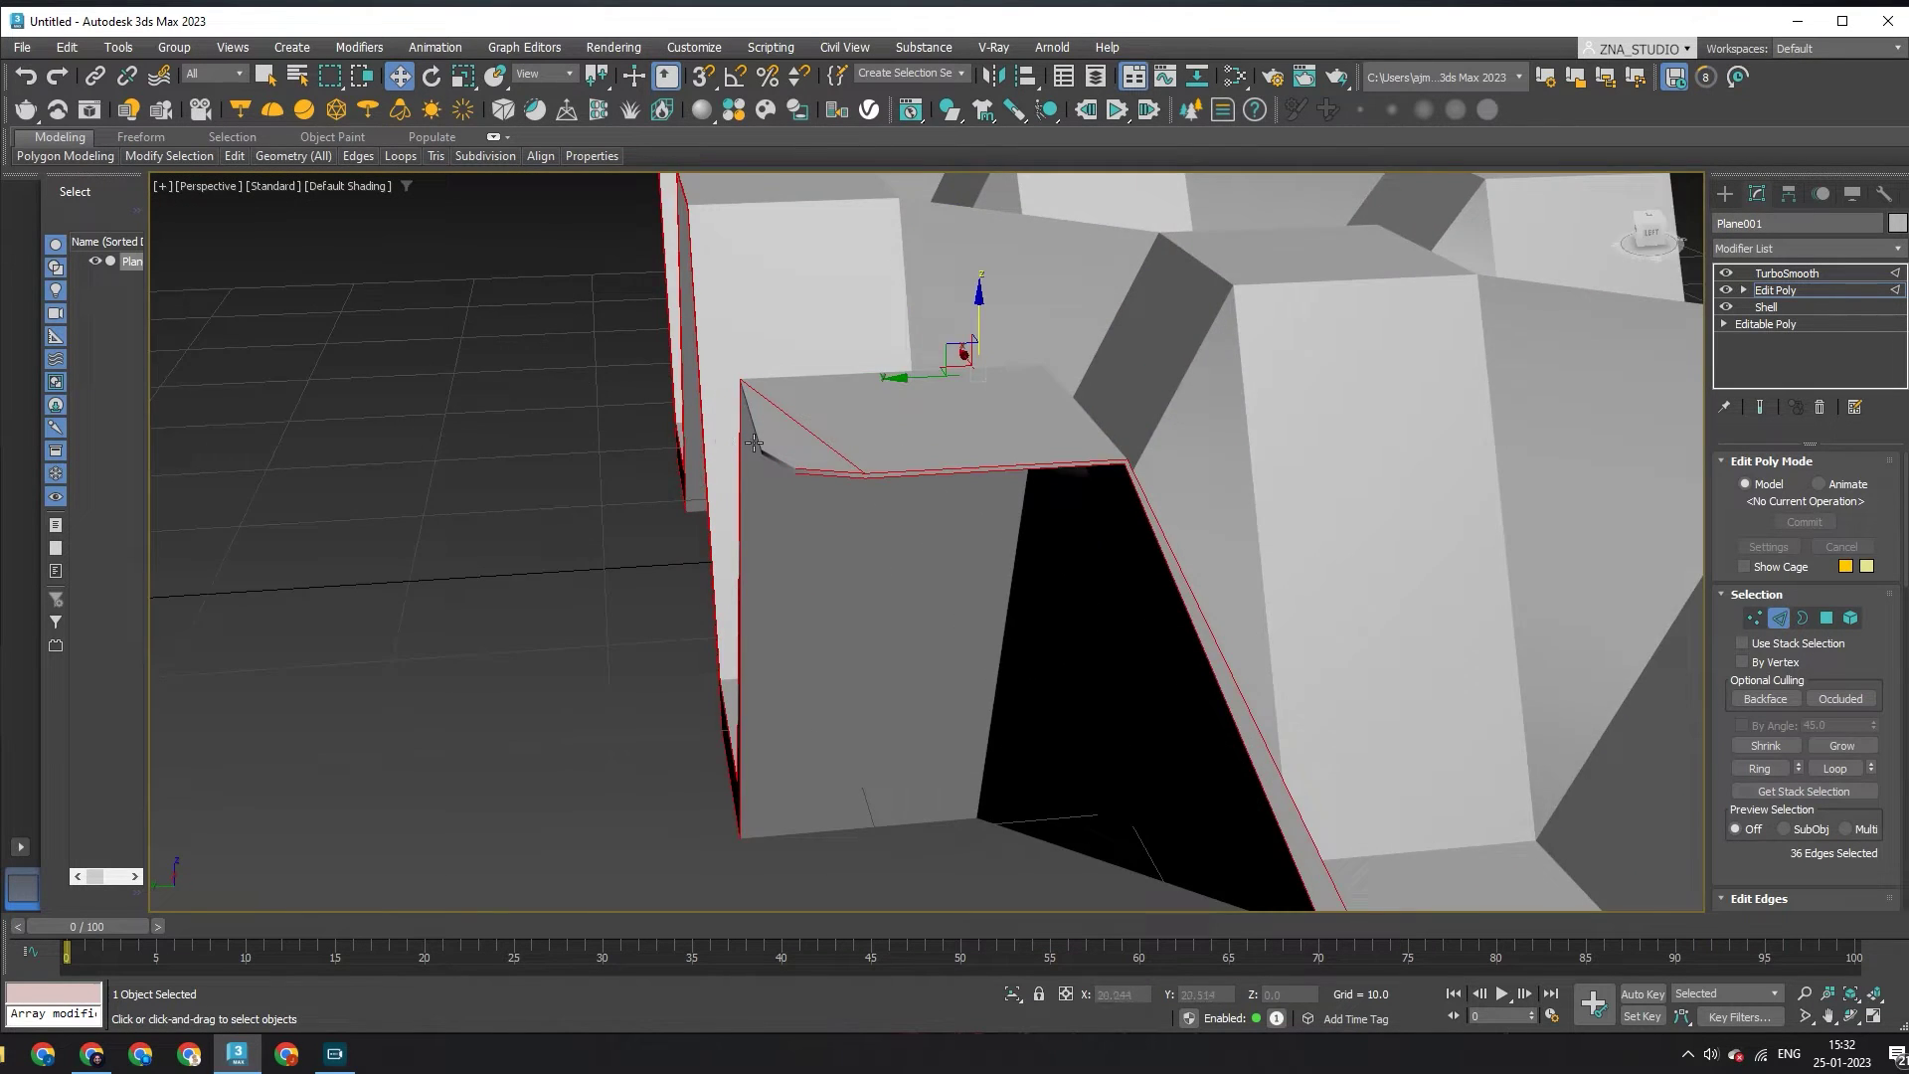
{"action": "scroll", "coordinate": [789, 450], "scroll_direction": "up", "scroll_amount": 3}
{"action": "left_click", "coordinate": [788, 486], "text": "ctrl"}
{"action": "left_click", "coordinate": [755, 436], "text": "ctrl"}
{"action": "middle_click_drag", "start_coordinate": [808, 516], "coordinate": [1165, 482], "text": "alt"}
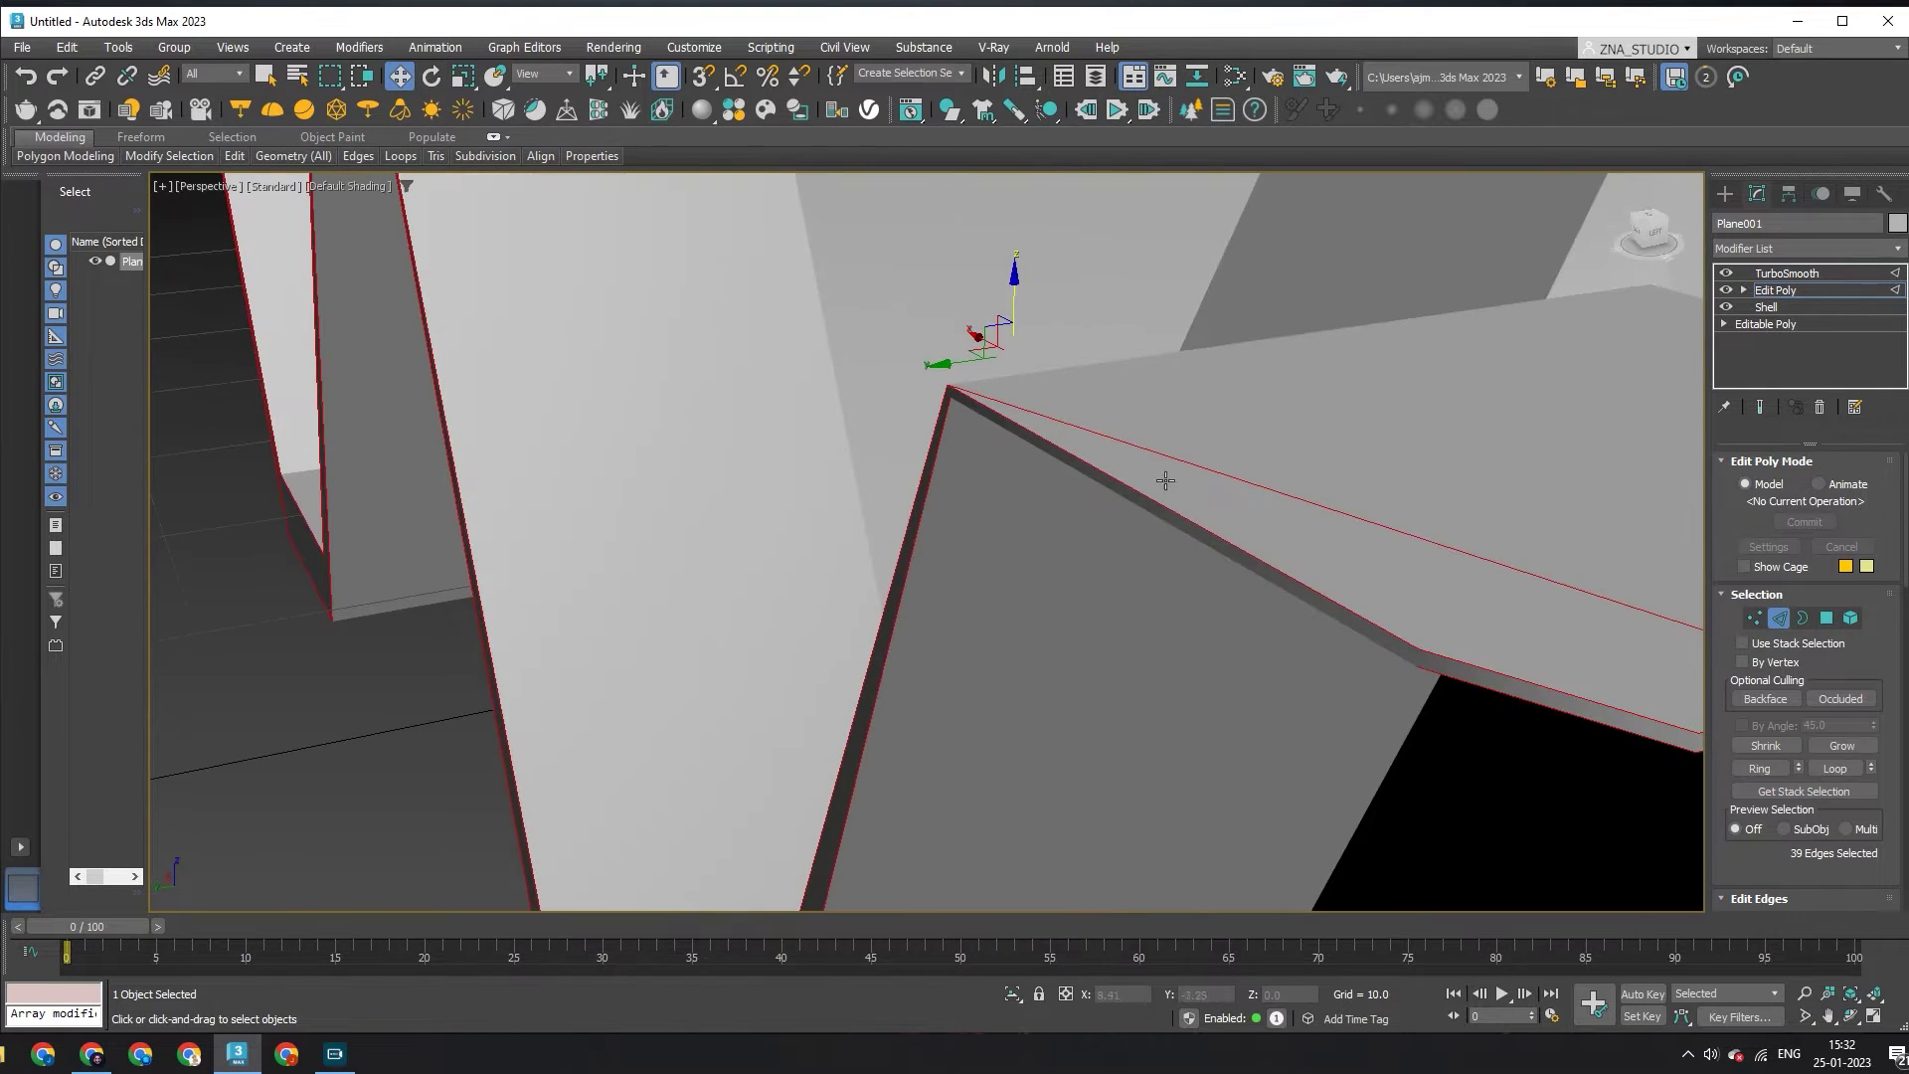
Step: Grow the edge selection with Select Similar to 76 rim edges
{"action": "left_click", "coordinate": [226, 141]}
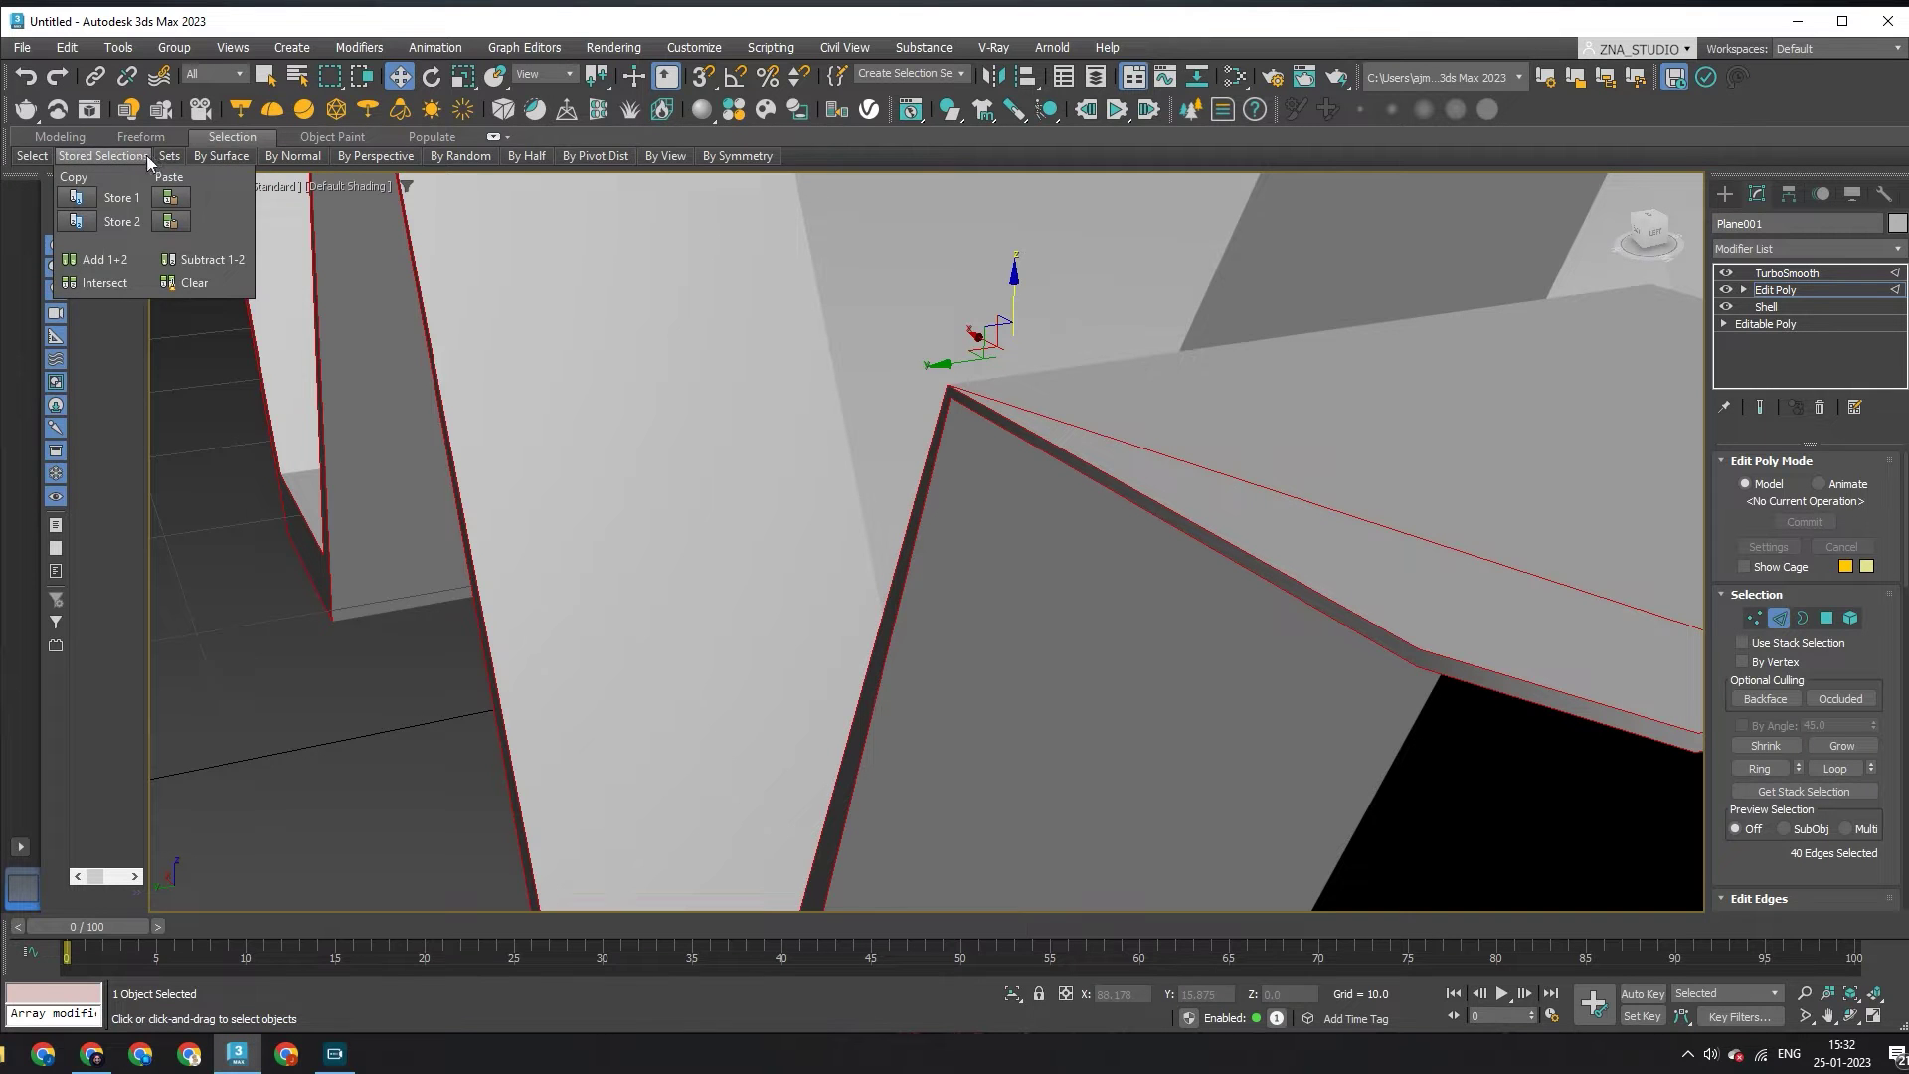
{"action": "left_click", "coordinate": [60, 136]}
{"action": "left_click", "coordinate": [241, 348]}
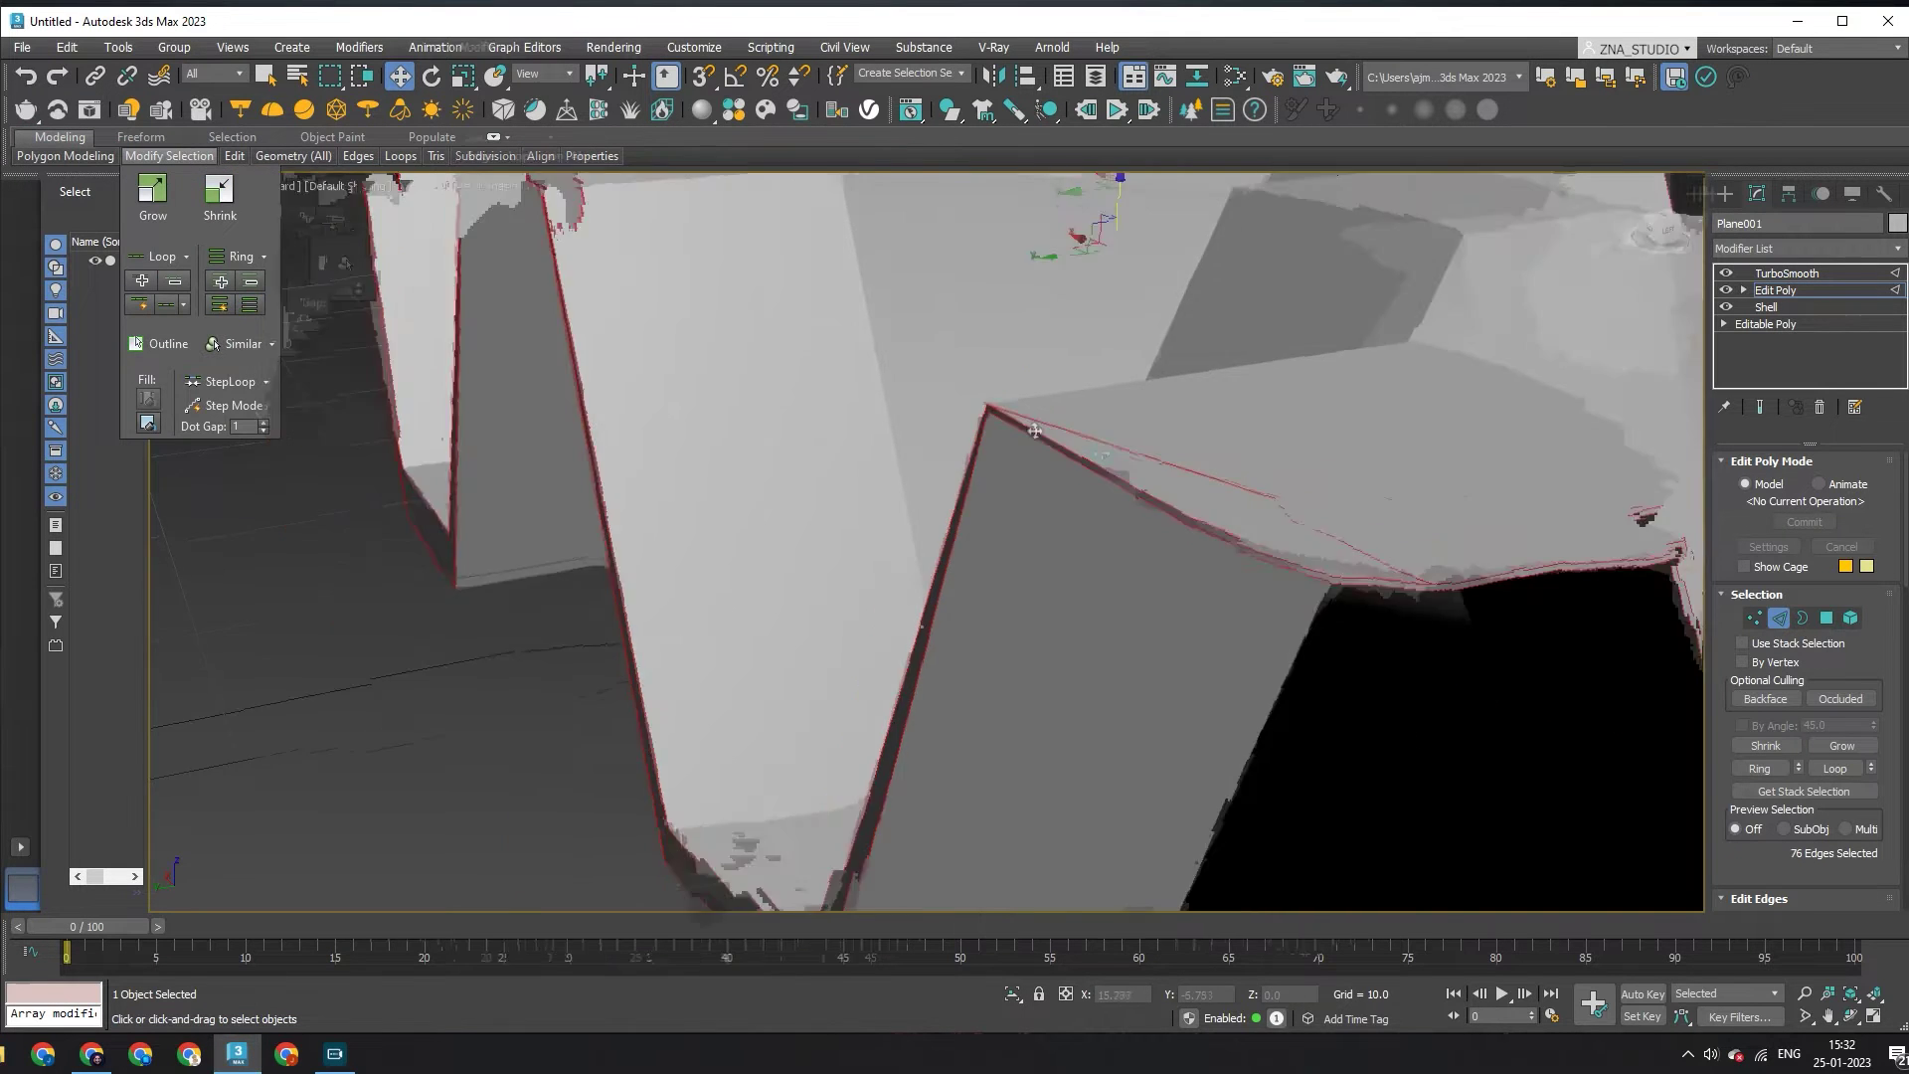
{"action": "scroll", "coordinate": [1009, 502], "scroll_direction": "down", "scroll_amount": 5}
{"action": "middle_click_drag", "start_coordinate": [1009, 502], "coordinate": [1607, 684], "text": "alt"}
{"action": "scroll", "coordinate": [1269, 576], "scroll_direction": "up", "scroll_amount": 3}
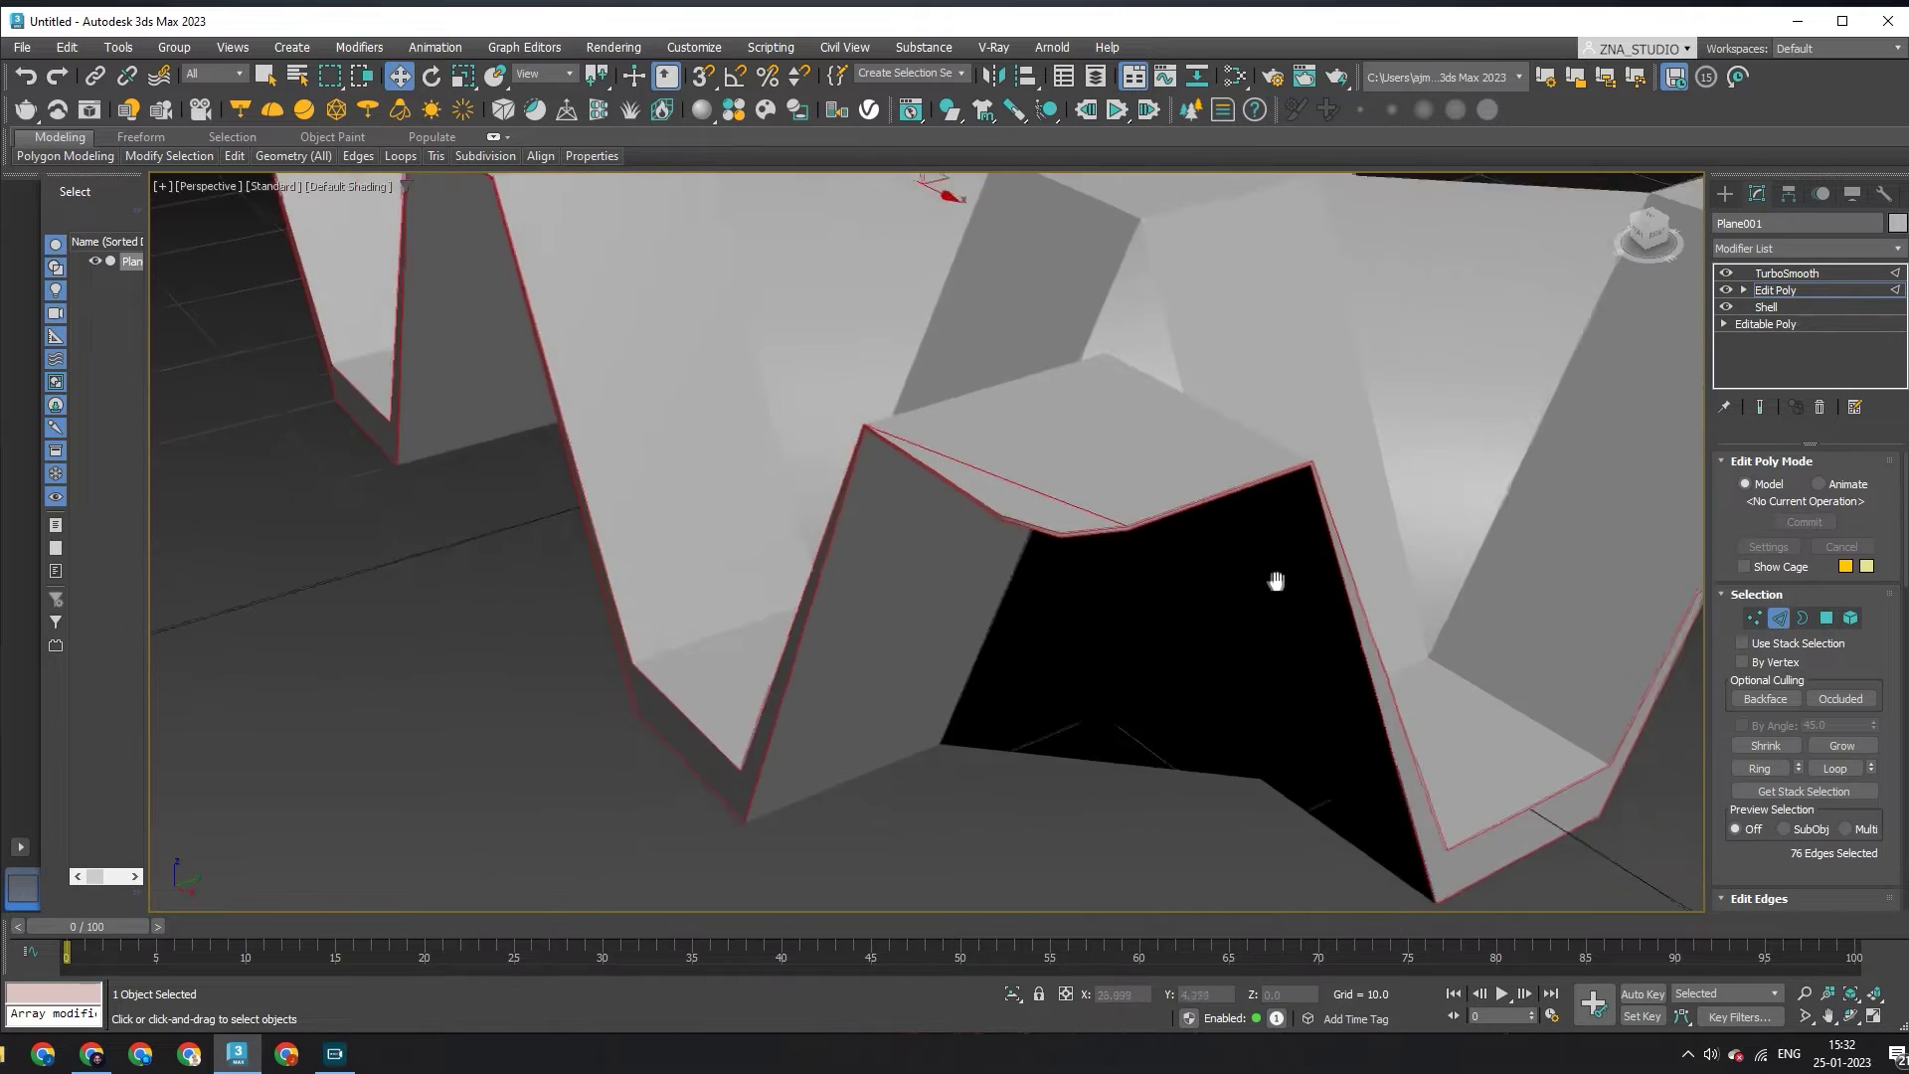
{"action": "scroll", "coordinate": [1180, 384], "scroll_direction": "up", "scroll_amount": 3}
Step: Chamfer the selected rim edges with Amount 0.03 and 2 segments
{"action": "right_click", "coordinate": [934, 295]}
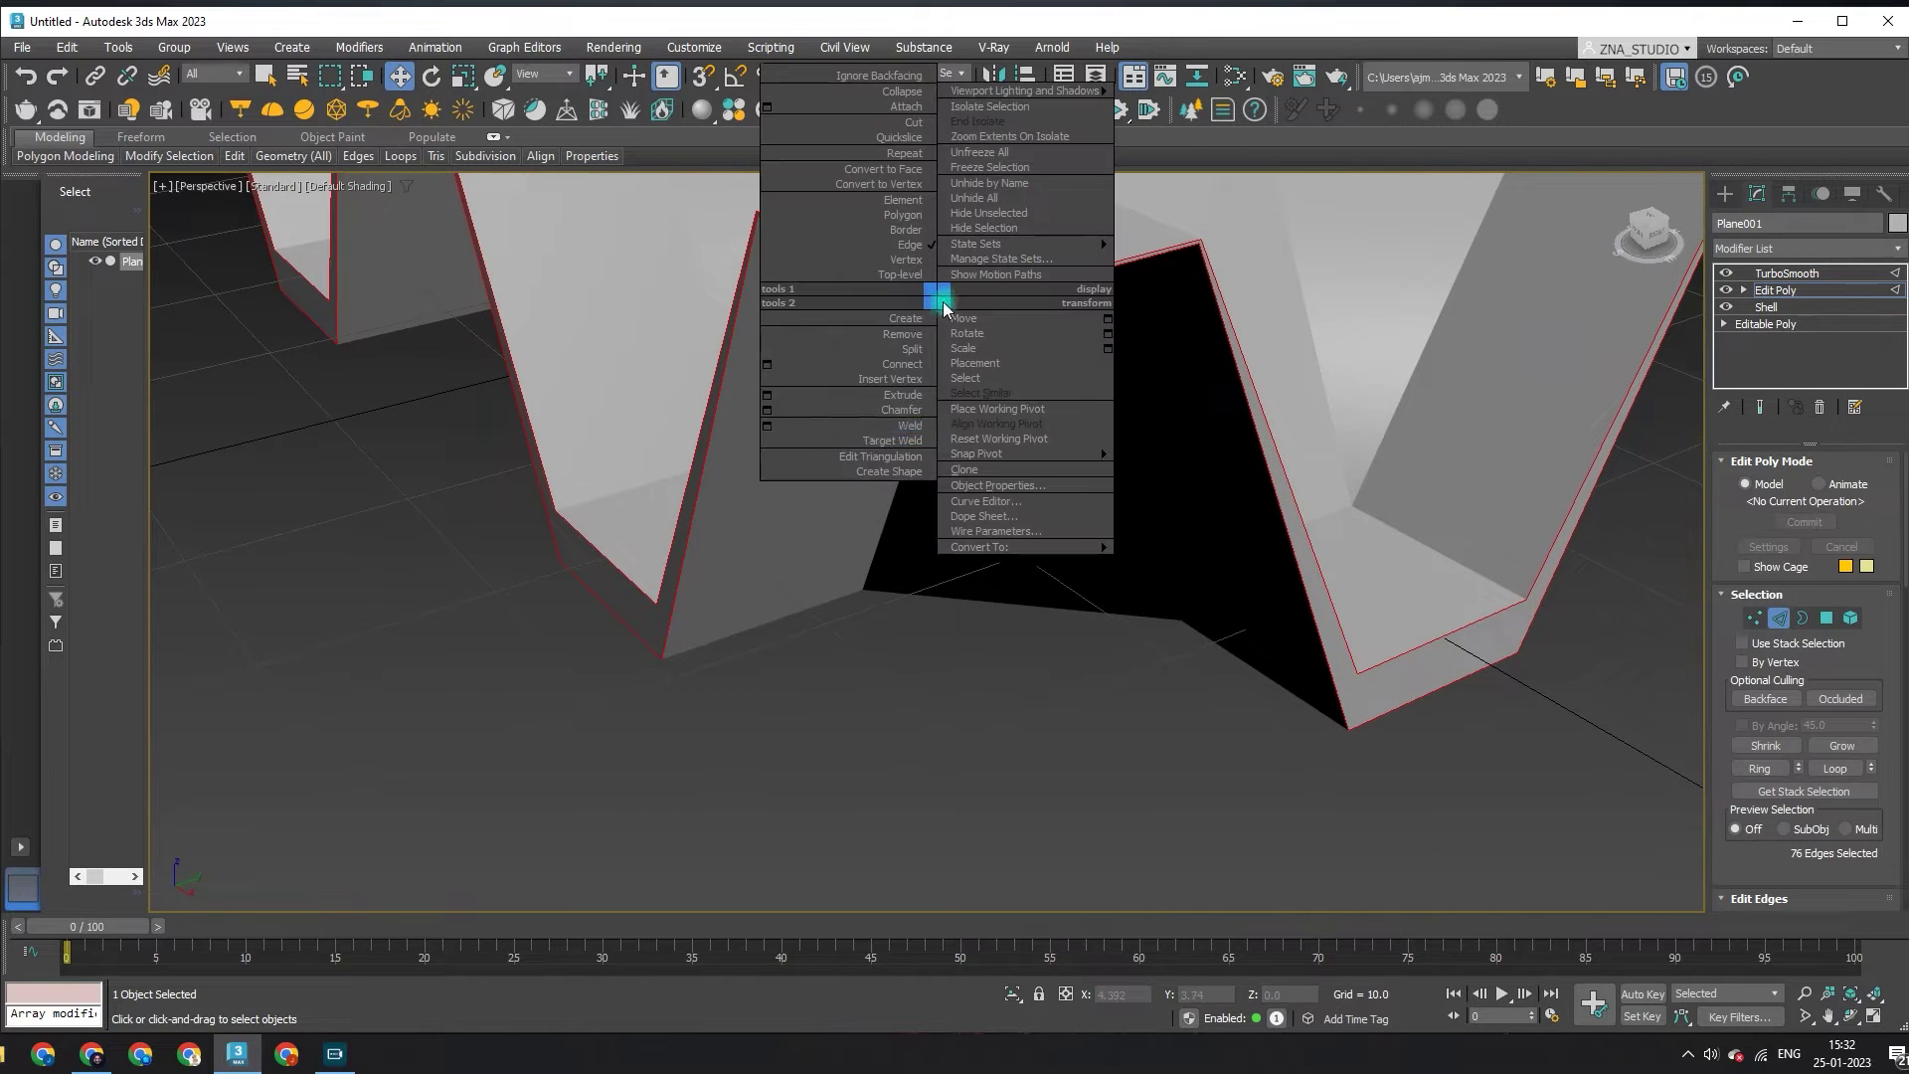
{"action": "left_click", "coordinate": [766, 410]}
{"action": "scroll", "coordinate": [971, 272], "scroll_direction": "up", "scroll_amount": 3}
{"action": "scroll", "coordinate": [971, 273], "scroll_direction": "up", "scroll_amount": 3}
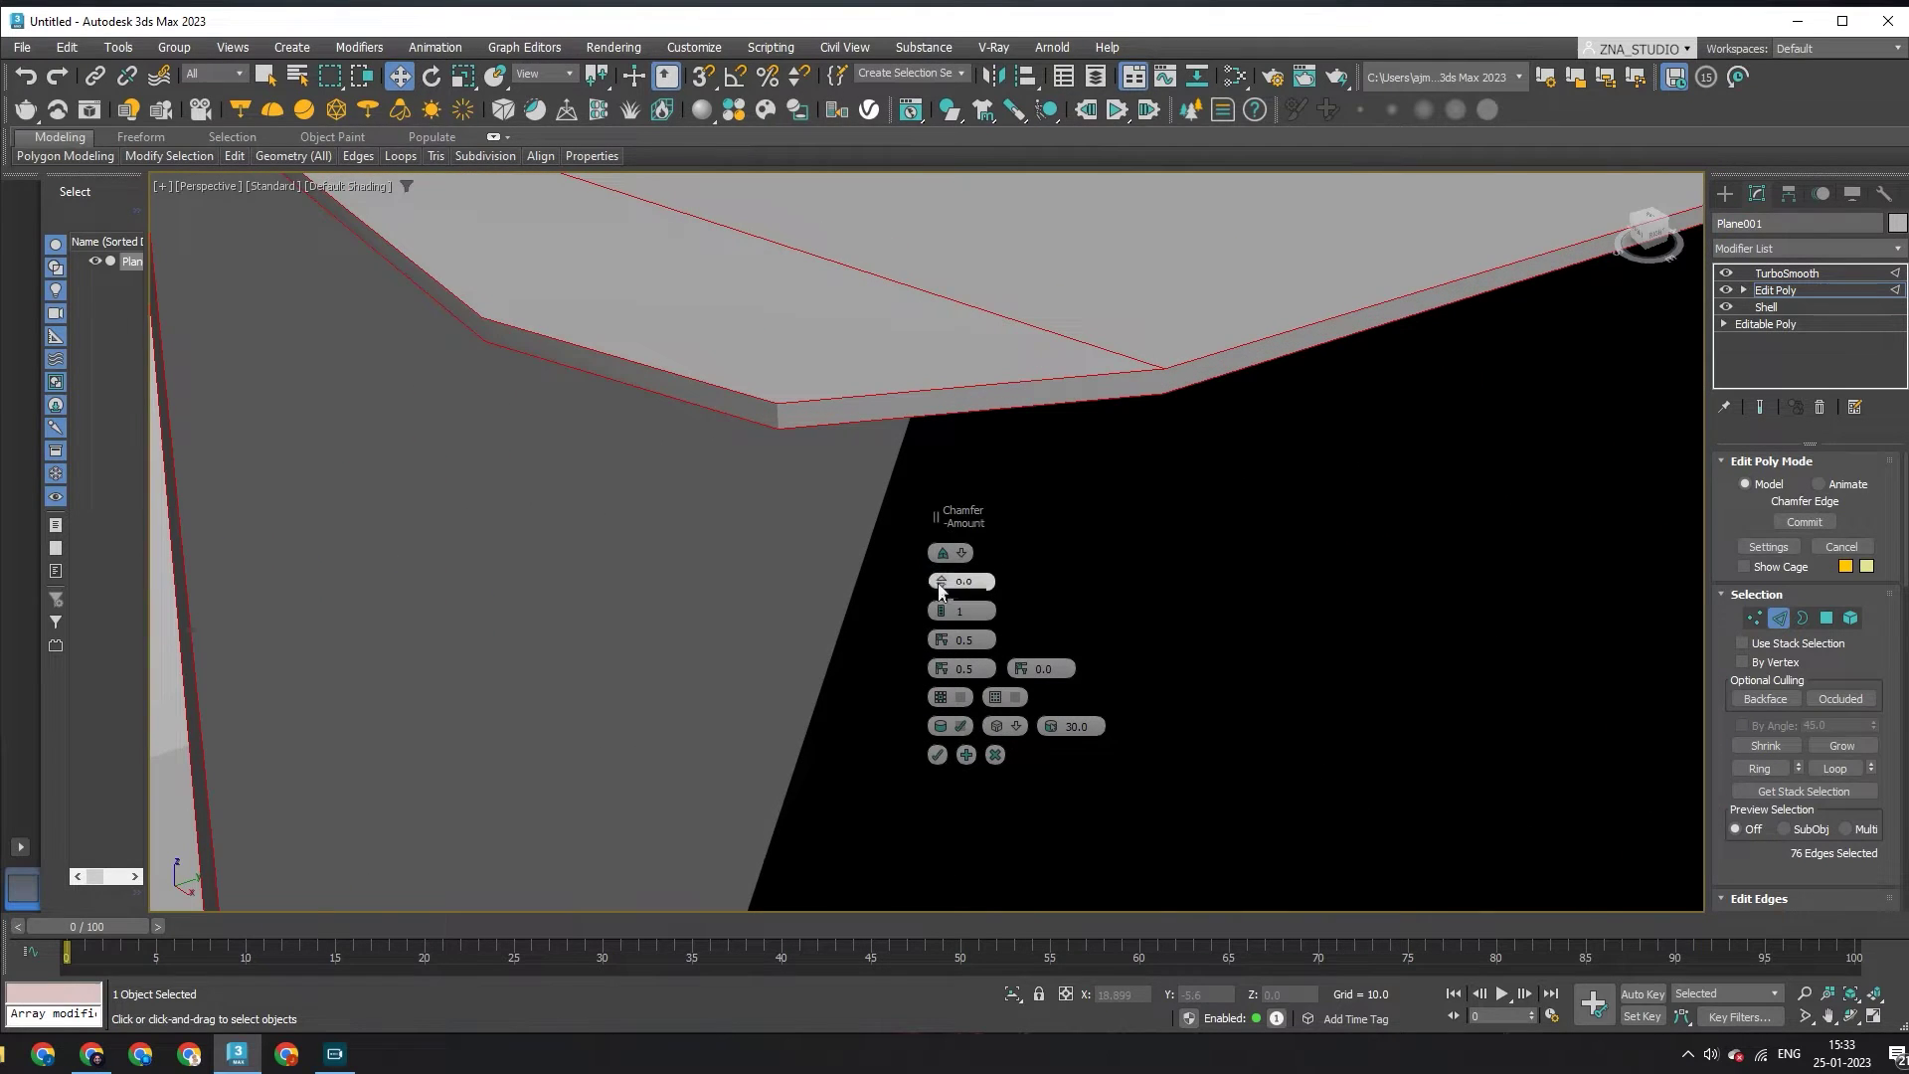
{"action": "left_click_drag", "start_coordinate": [934, 583], "coordinate": [941, 605]}
{"action": "middle_click_drag", "start_coordinate": [944, 612], "coordinate": [761, 398], "text": "alt"}
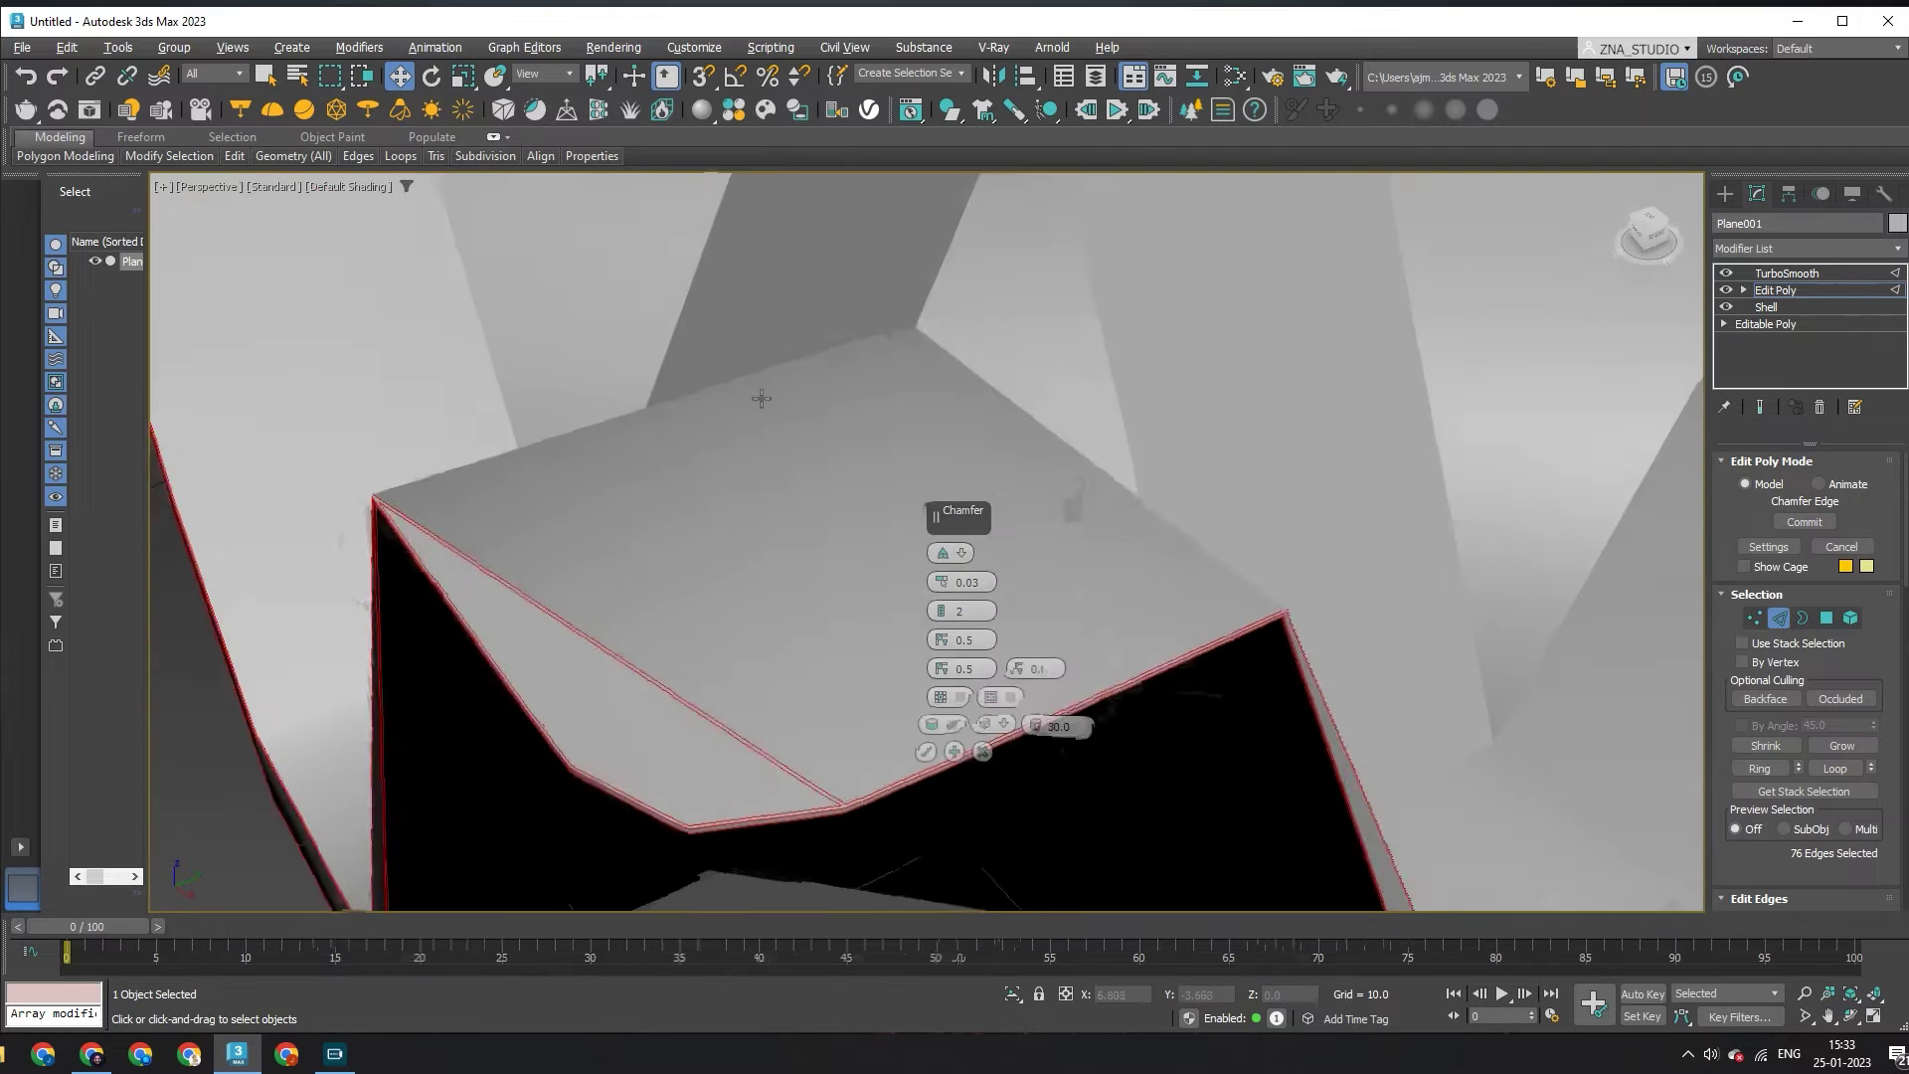
{"action": "scroll", "coordinate": [761, 398], "scroll_direction": "up", "scroll_amount": 1}
{"action": "scroll", "coordinate": [421, 623], "scroll_direction": "up", "scroll_amount": 1}
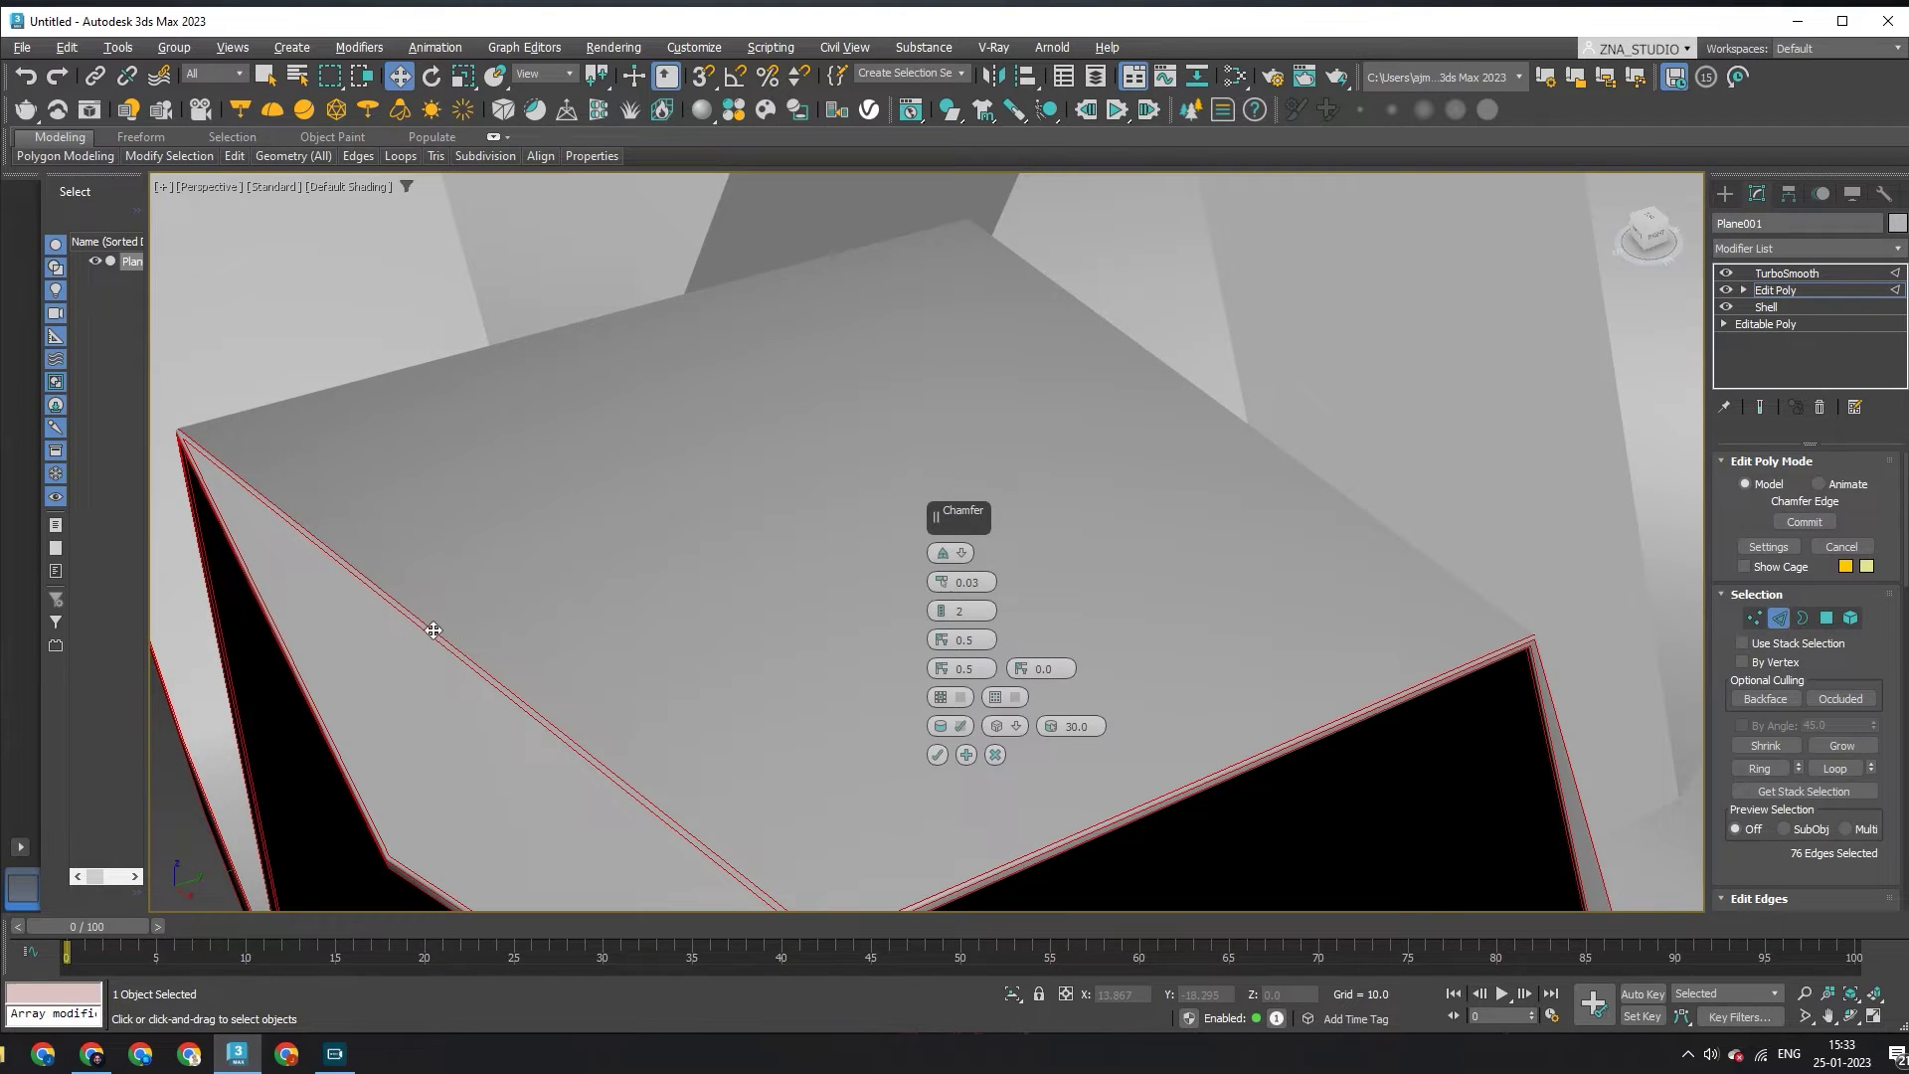
{"action": "scroll", "coordinate": [434, 629], "scroll_direction": "down", "scroll_amount": 1}
{"action": "scroll", "coordinate": [478, 601], "scroll_direction": "down", "scroll_amount": 3}
Step: Deselect one stray edge and confirm the chamfer
{"action": "mouse_move", "coordinate": [1223, 389]}
{"action": "middle_mouse_down", "text": "alt"}
{"action": "mouse_move", "coordinate": [789, 414]}
{"action": "mouse_move", "coordinate": [270, 271]}
{"action": "middle_mouse_up", "text": "alt"}
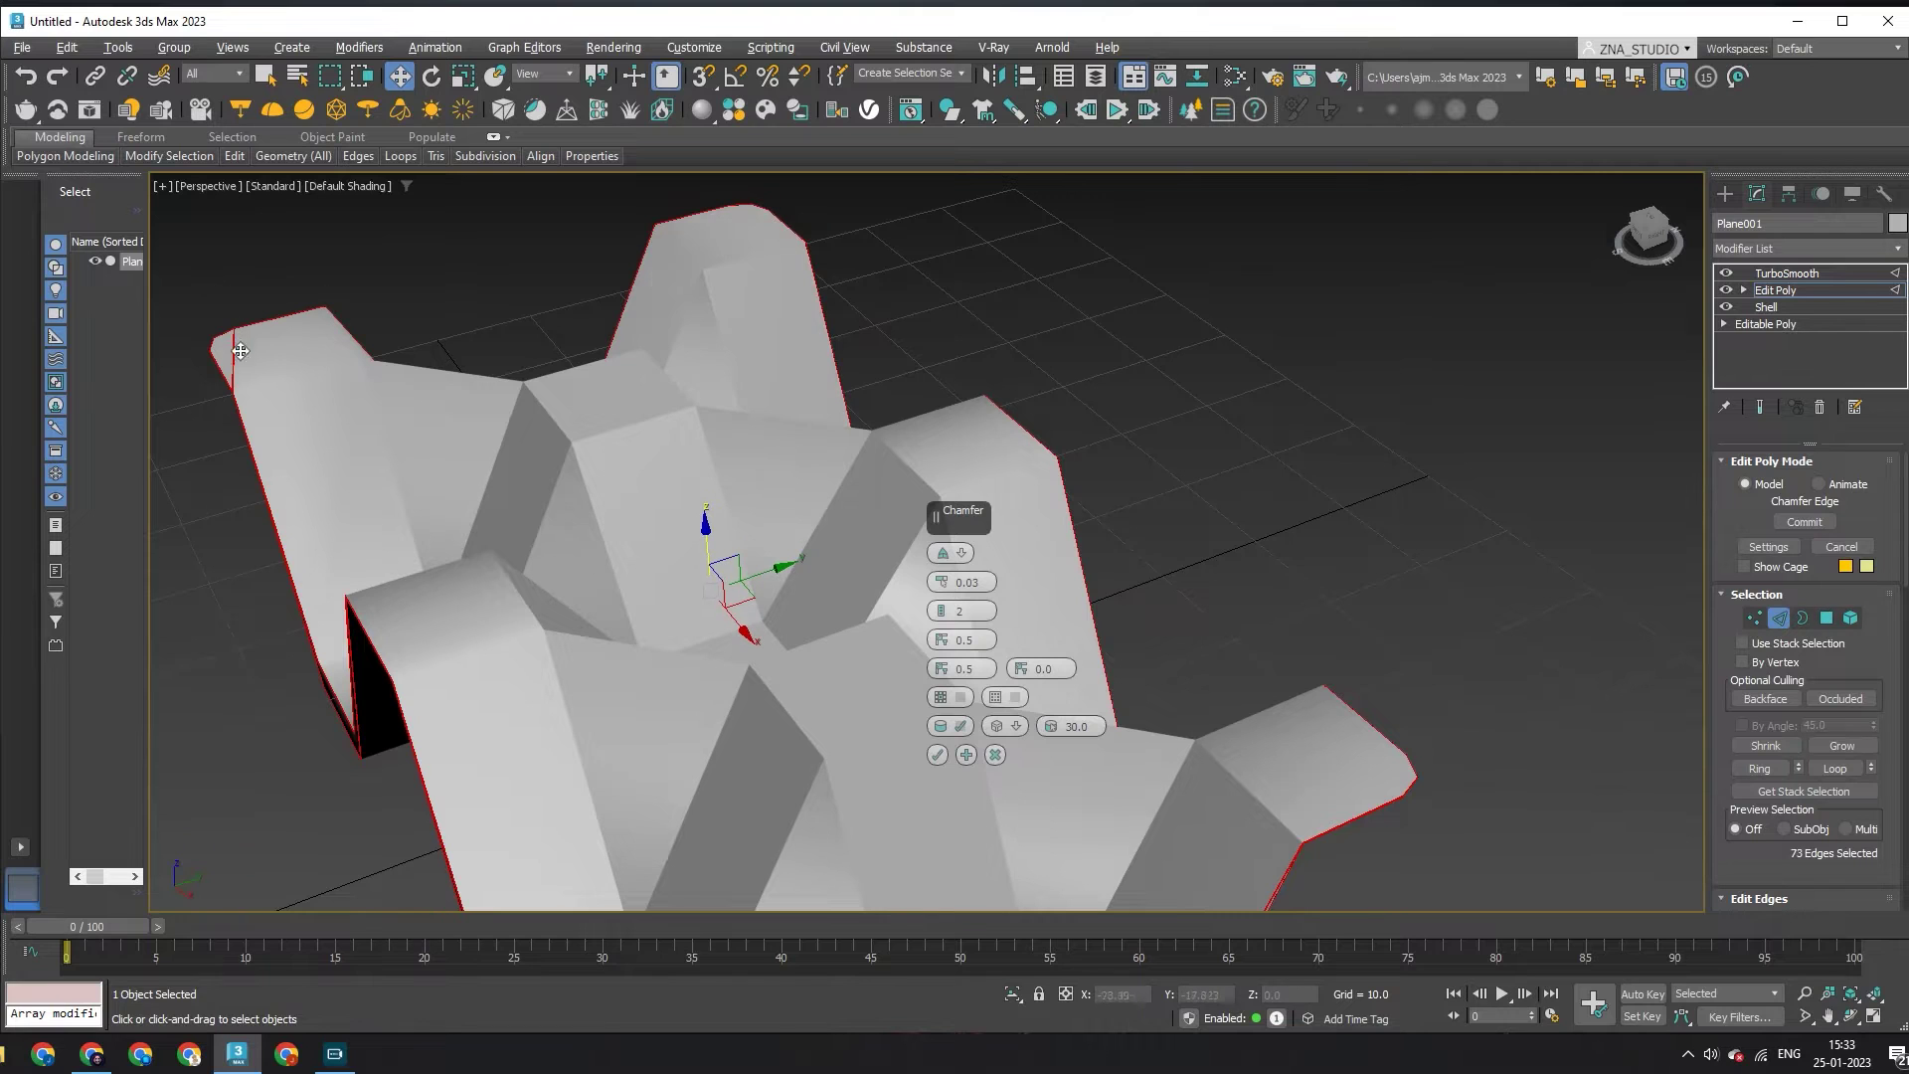
{"action": "left_click", "coordinate": [241, 350], "text": "alt"}
{"action": "middle_click_drag", "start_coordinate": [241, 350], "coordinate": [456, 468], "text": "alt"}
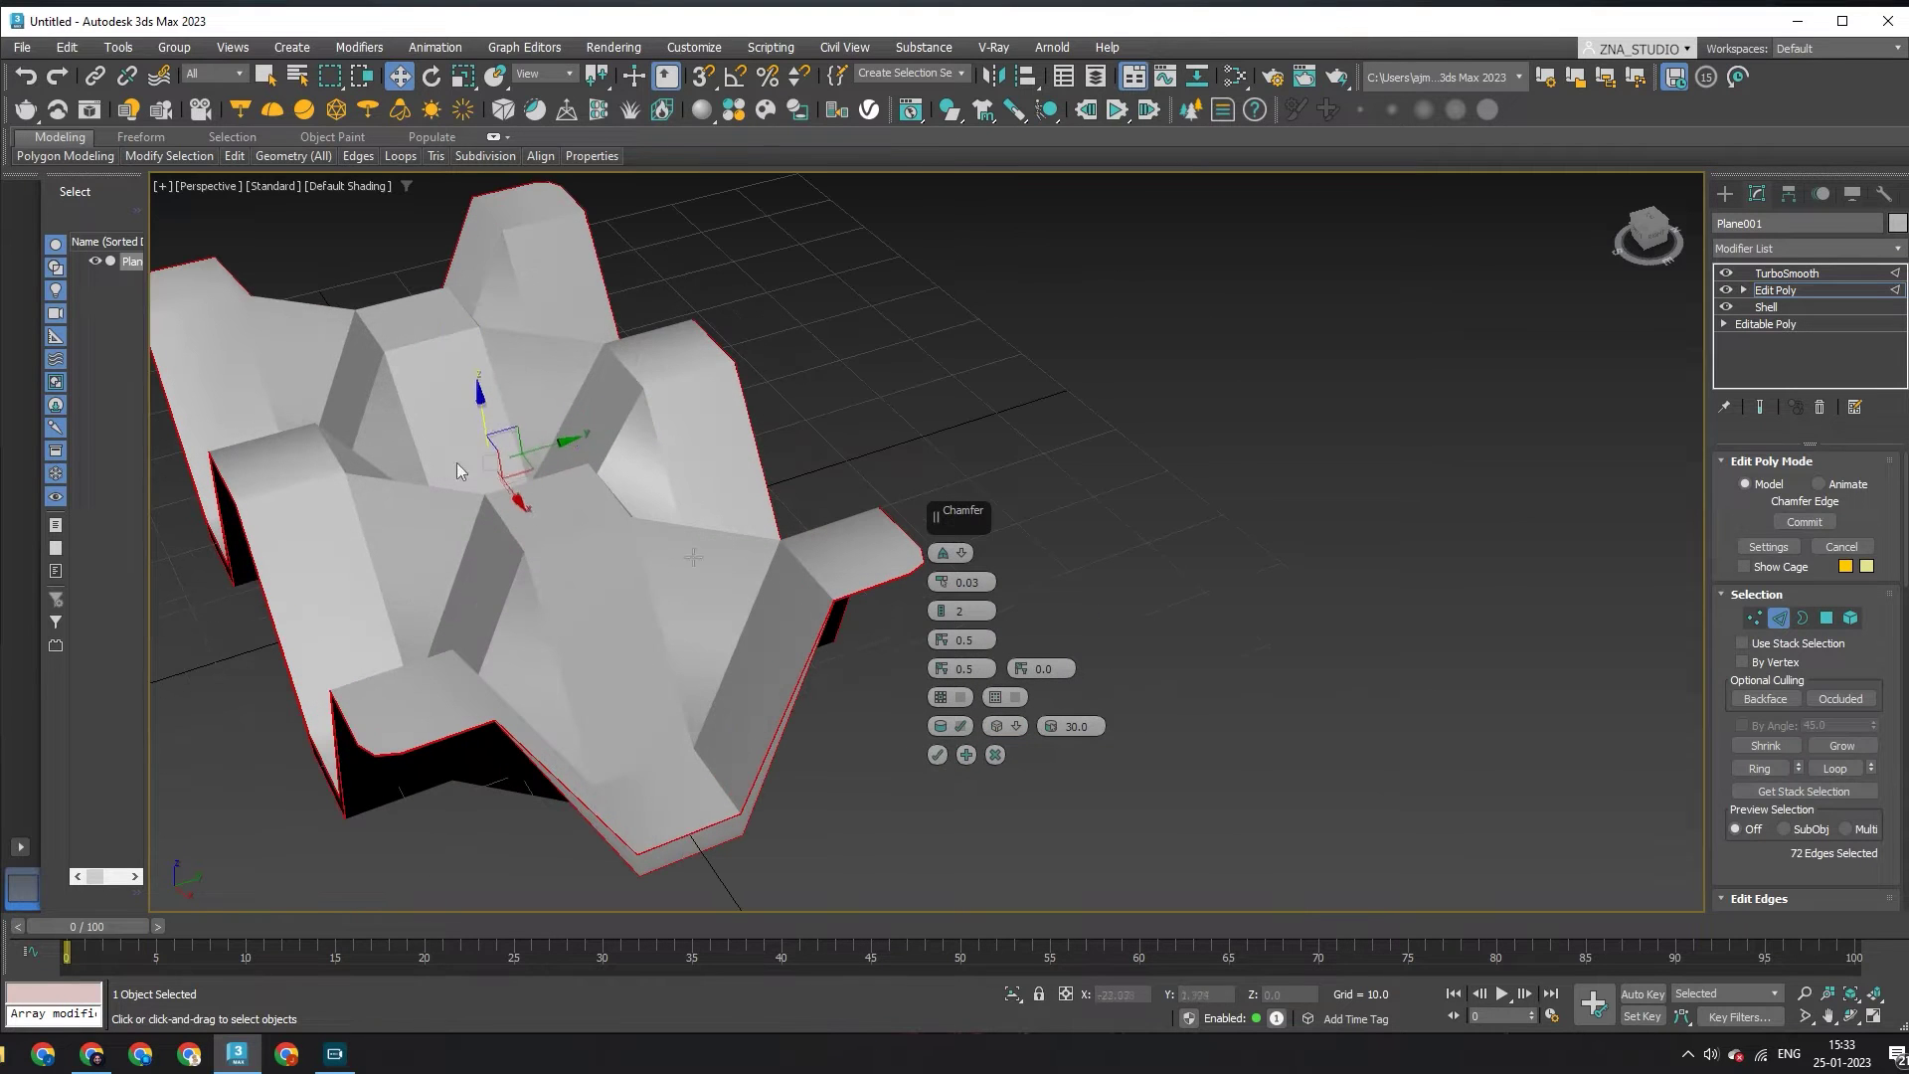
{"action": "left_click", "coordinate": [937, 754]}
Step: Re-enable TurboSmooth and orbit around the smoothed, chamfered wavy shell
{"action": "left_click", "coordinate": [1786, 273]}
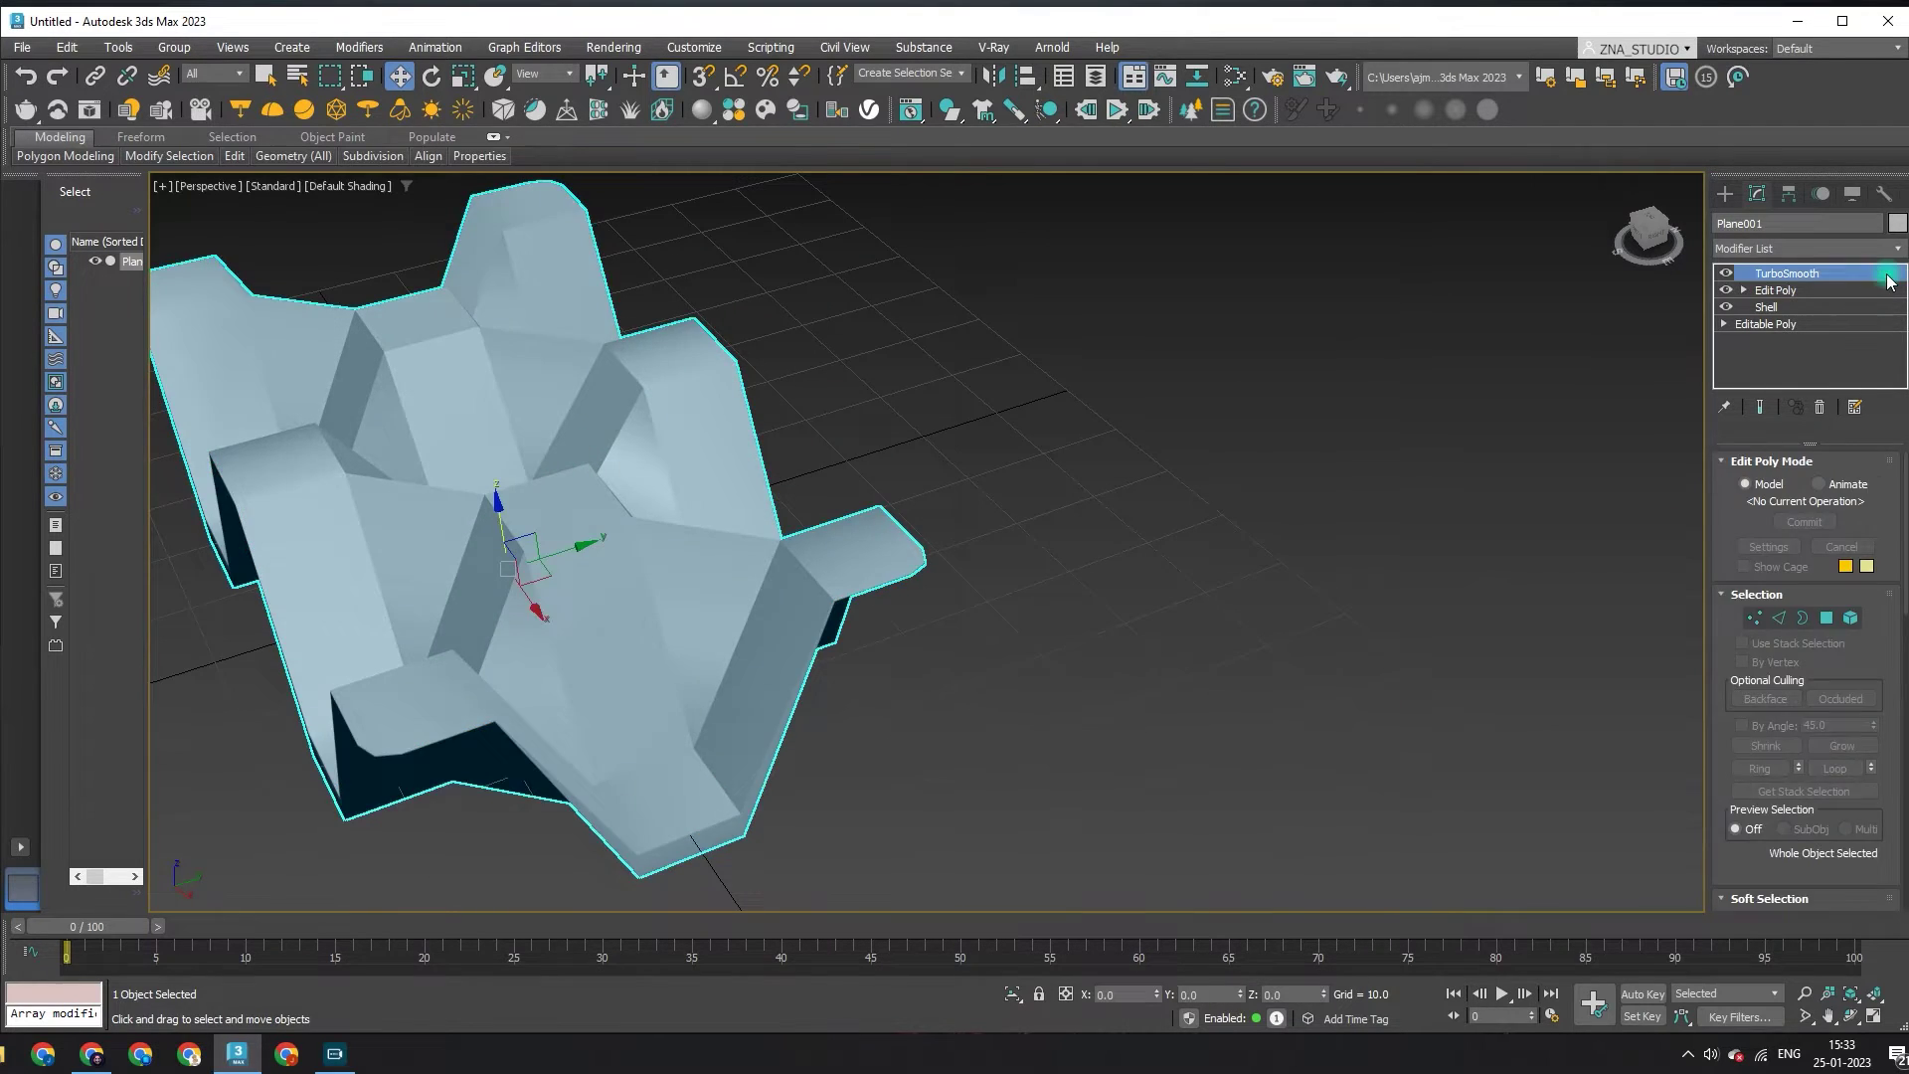
{"action": "middle_click_drag", "start_coordinate": [1293, 557], "coordinate": [945, 604], "text": "alt"}
{"action": "scroll", "coordinate": [592, 636], "scroll_direction": "up", "scroll_amount": 5}
{"action": "scroll", "coordinate": [614, 644], "scroll_direction": "down", "scroll_amount": 4}
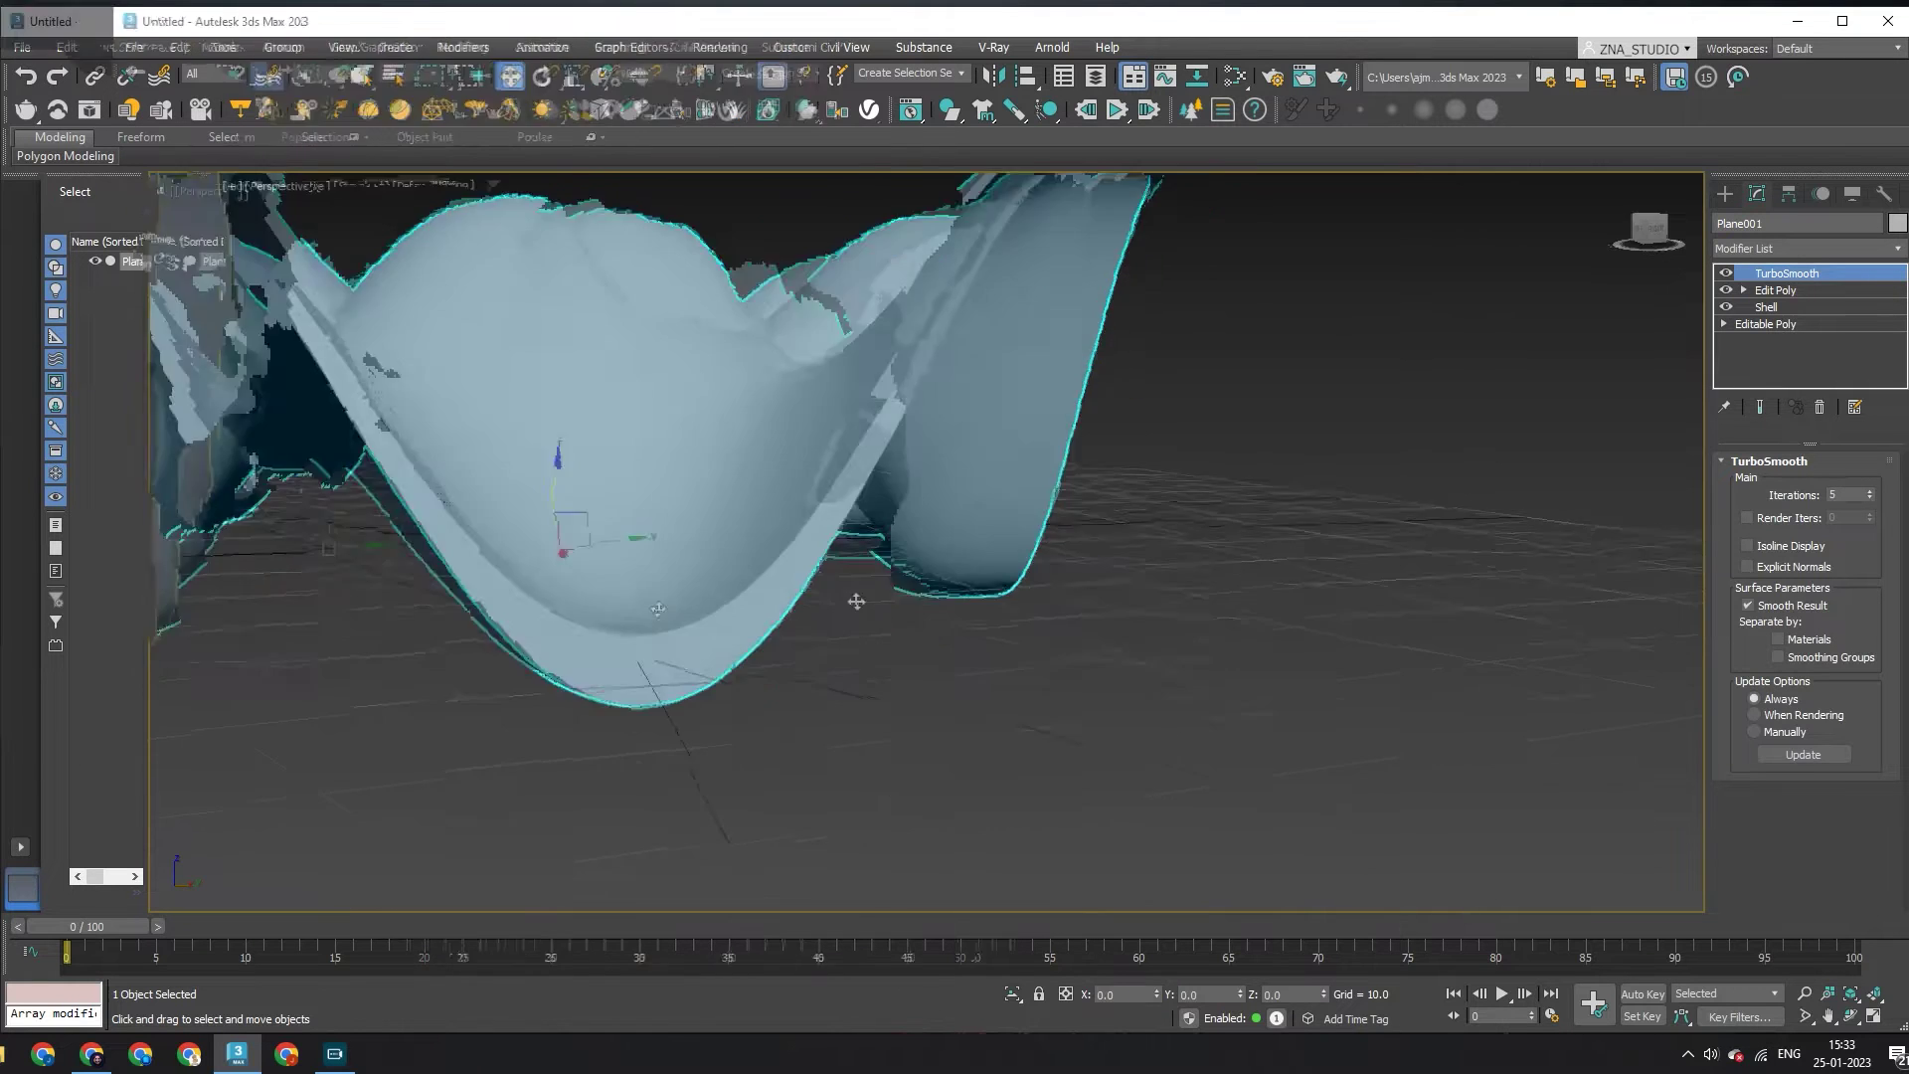
{"action": "scroll", "coordinate": [626, 617], "scroll_direction": "down", "scroll_amount": 4}
{"action": "middle_click_drag", "start_coordinate": [636, 600], "coordinate": [656, 686], "text": "alt"}
{"action": "left_click", "coordinate": [1724, 193]}
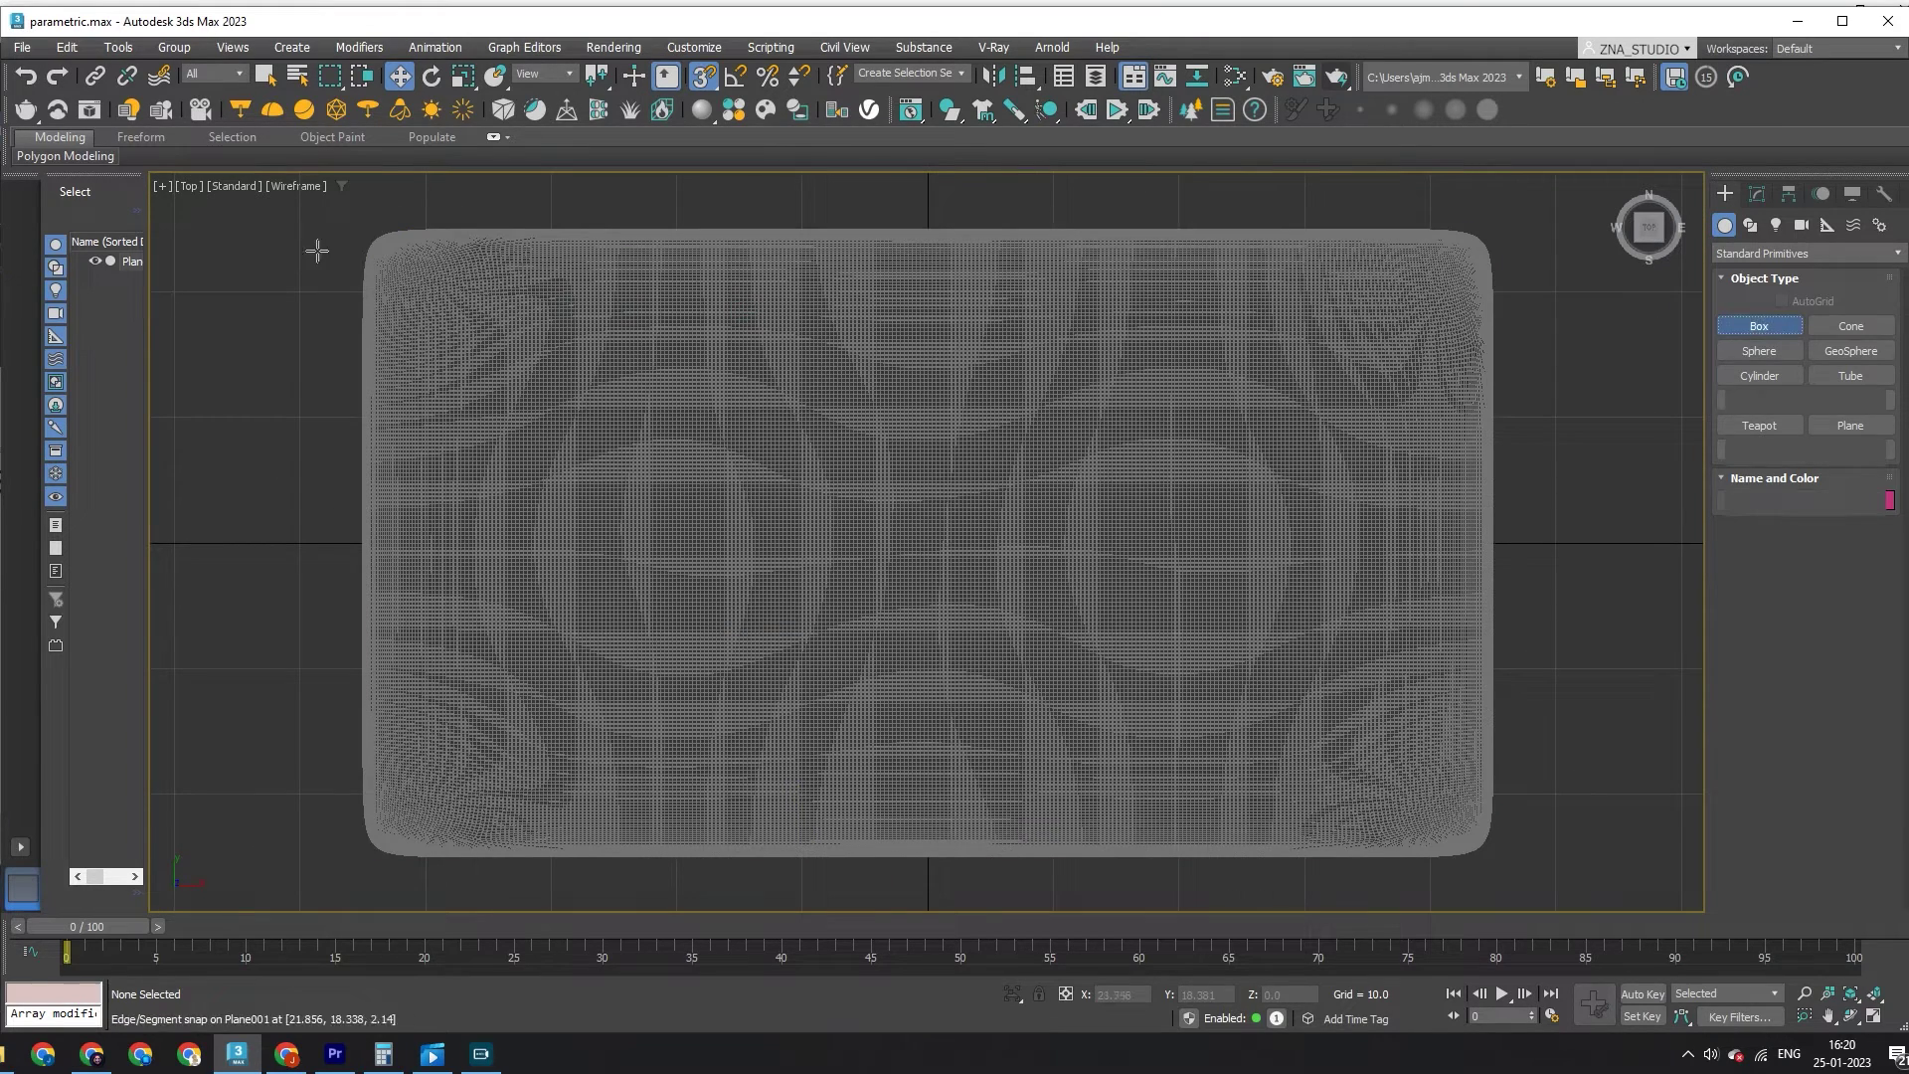
Step: Draw a box spanning the wavy surface, make it much taller, and zero its Z position
{"action": "left_click_drag", "start_coordinate": [412, 265], "coordinate": [1449, 810]}
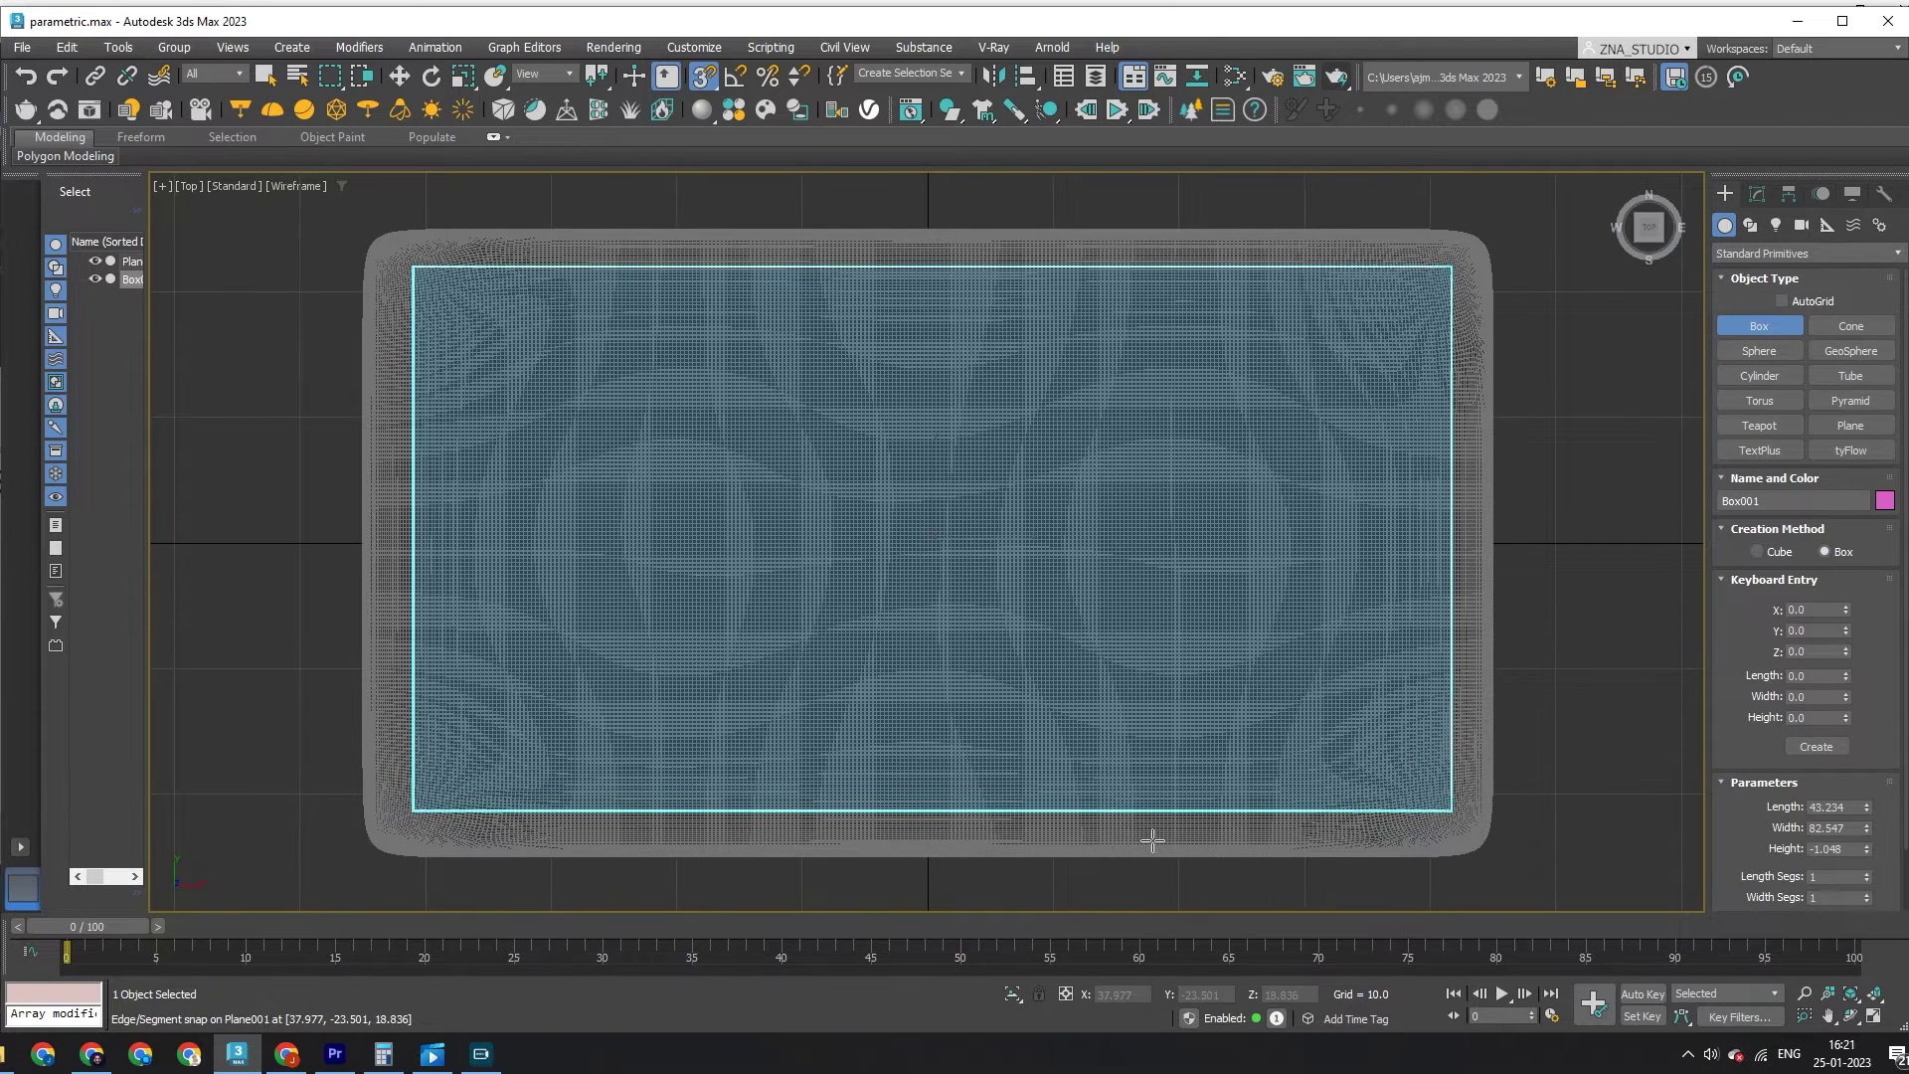
{"action": "left_click", "coordinate": [1152, 840]}
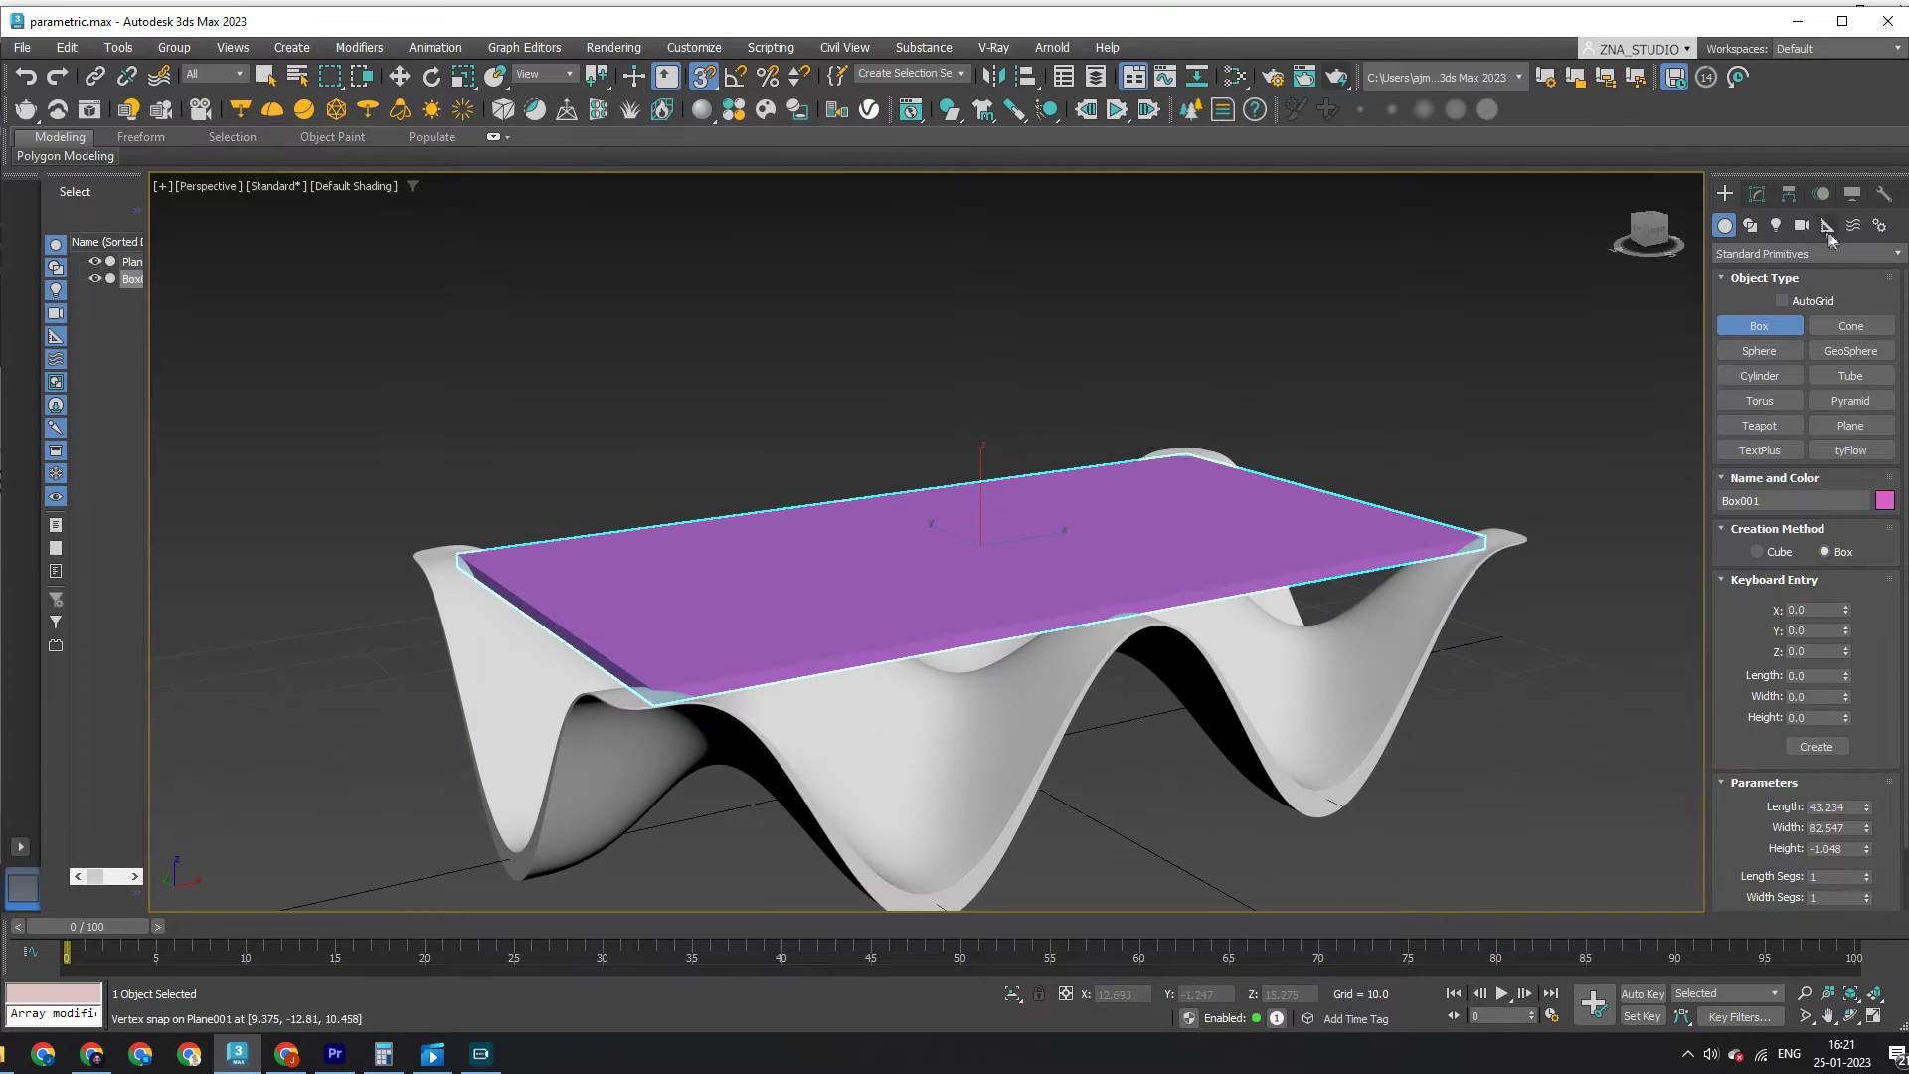
{"action": "left_click", "coordinate": [1756, 192]}
{"action": "mouse_move", "coordinate": [1866, 528]}
{"action": "left_mouse_down"}
{"action": "mouse_move", "coordinate": [1622, 966]}
{"action": "mouse_move", "coordinate": [1324, 643]}
{"action": "left_mouse_up"}
{"action": "right_click", "coordinate": [1322, 993]}
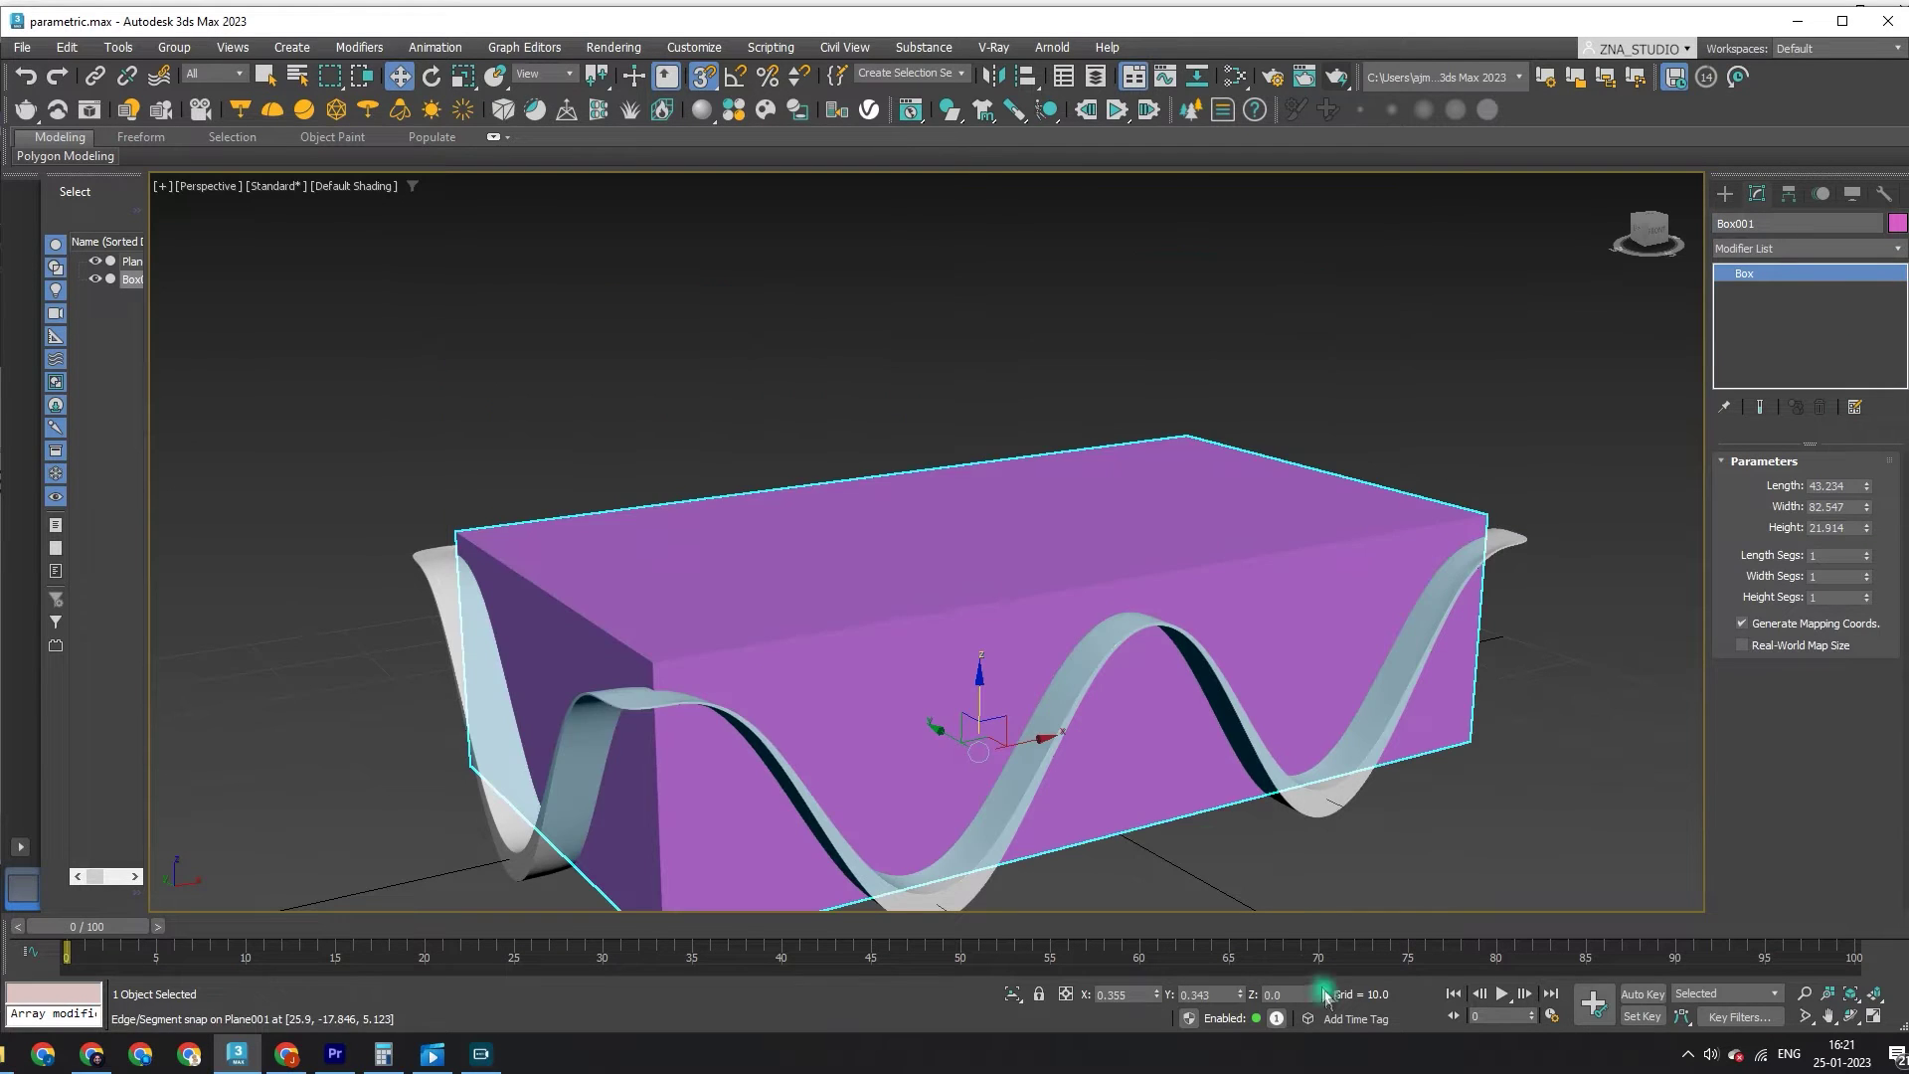
Step: In Left view, drop the box to the wave's lowest point and lengthen it to 46.26
{"action": "key", "text": "l"}
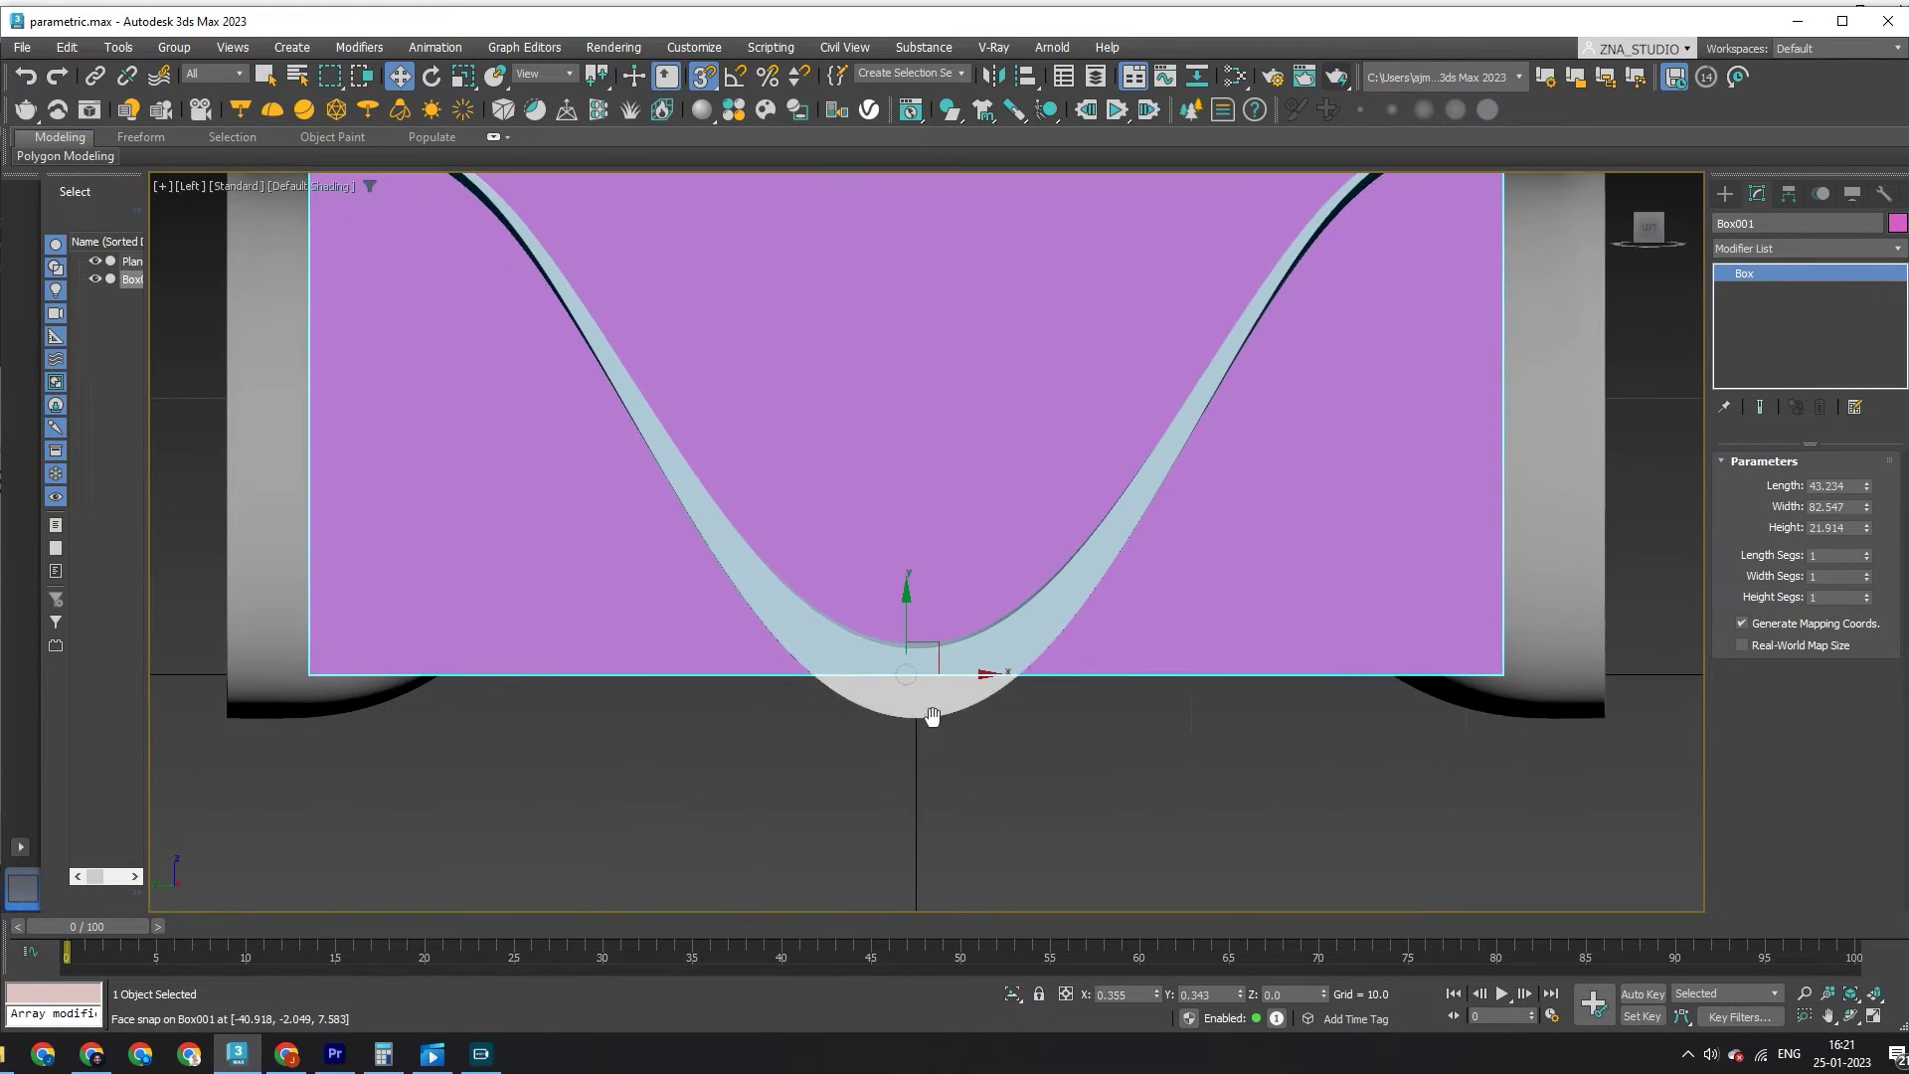
{"action": "scroll", "coordinate": [929, 716], "scroll_direction": "down", "scroll_amount": 2}
{"action": "left_click_drag", "start_coordinate": [896, 644], "coordinate": [898, 711]}
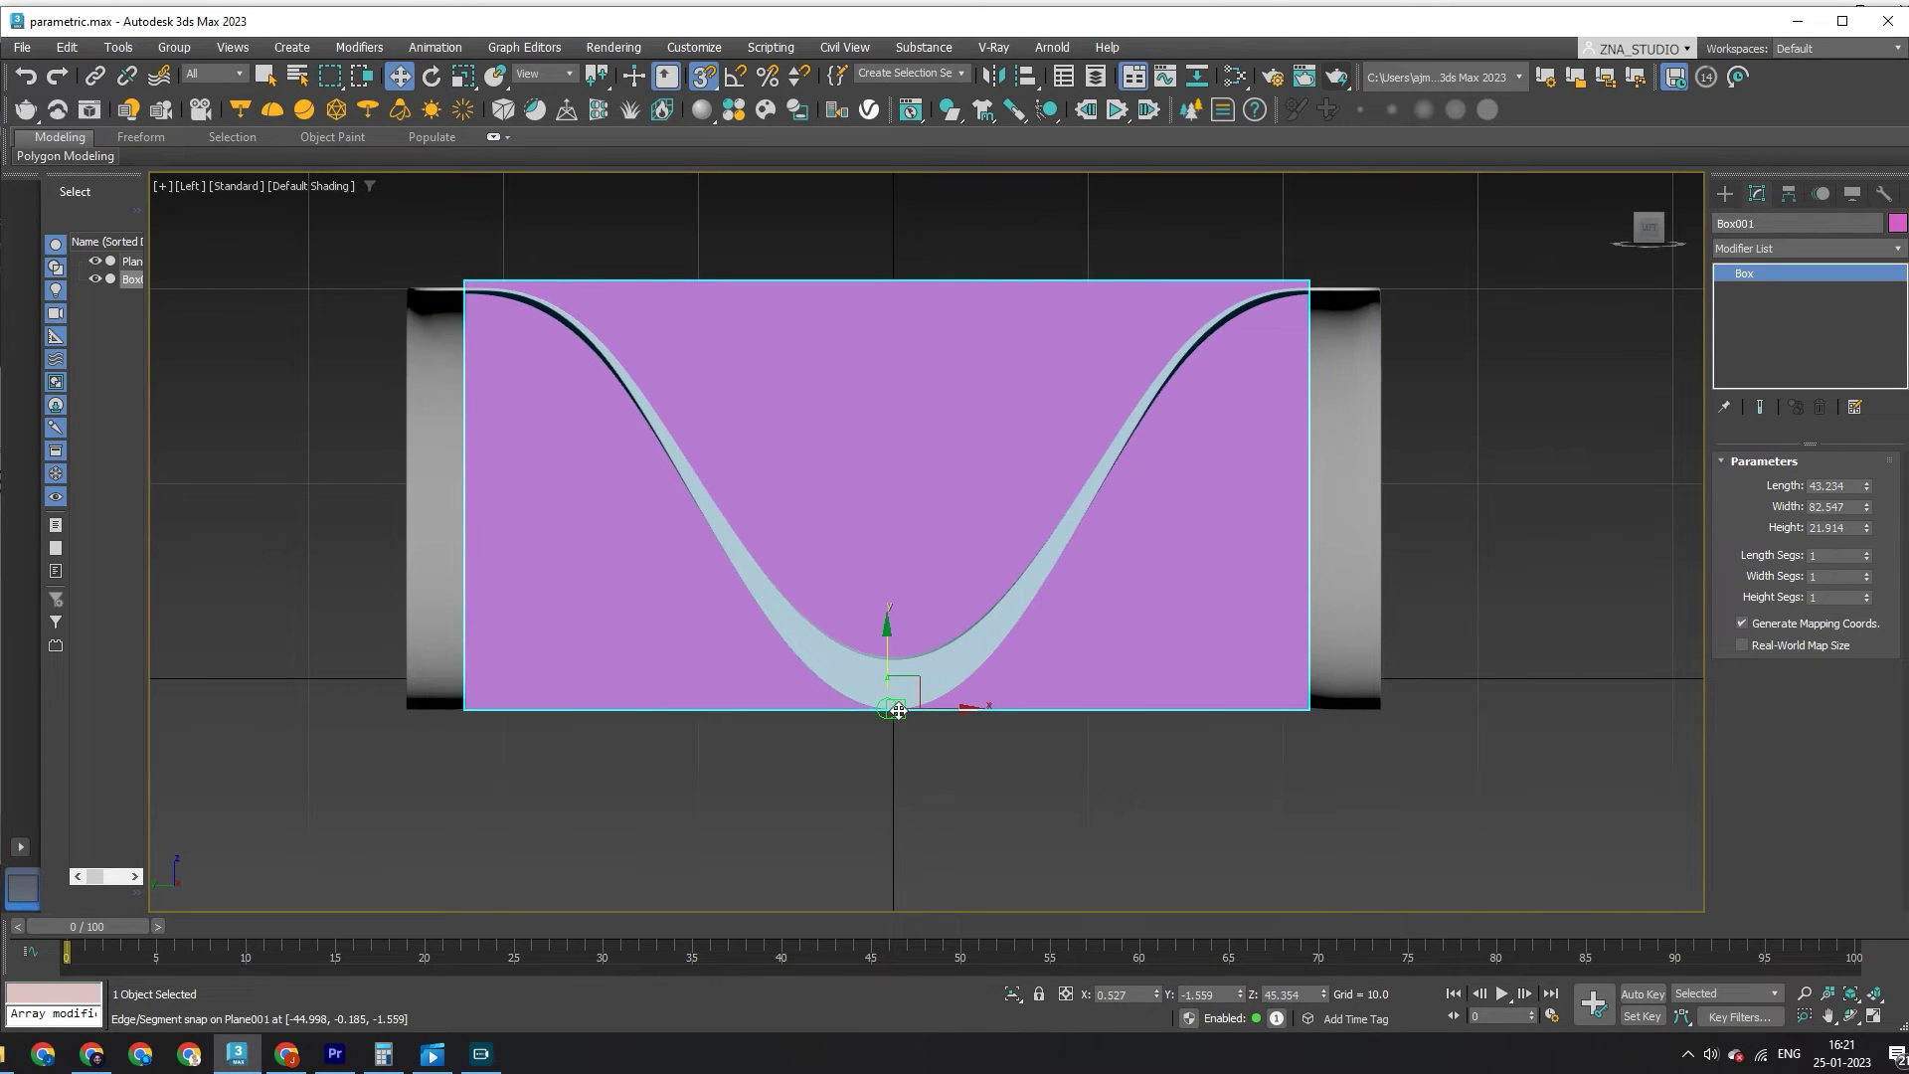
{"action": "left_click_drag", "start_coordinate": [1869, 487], "coordinate": [783, 857]}
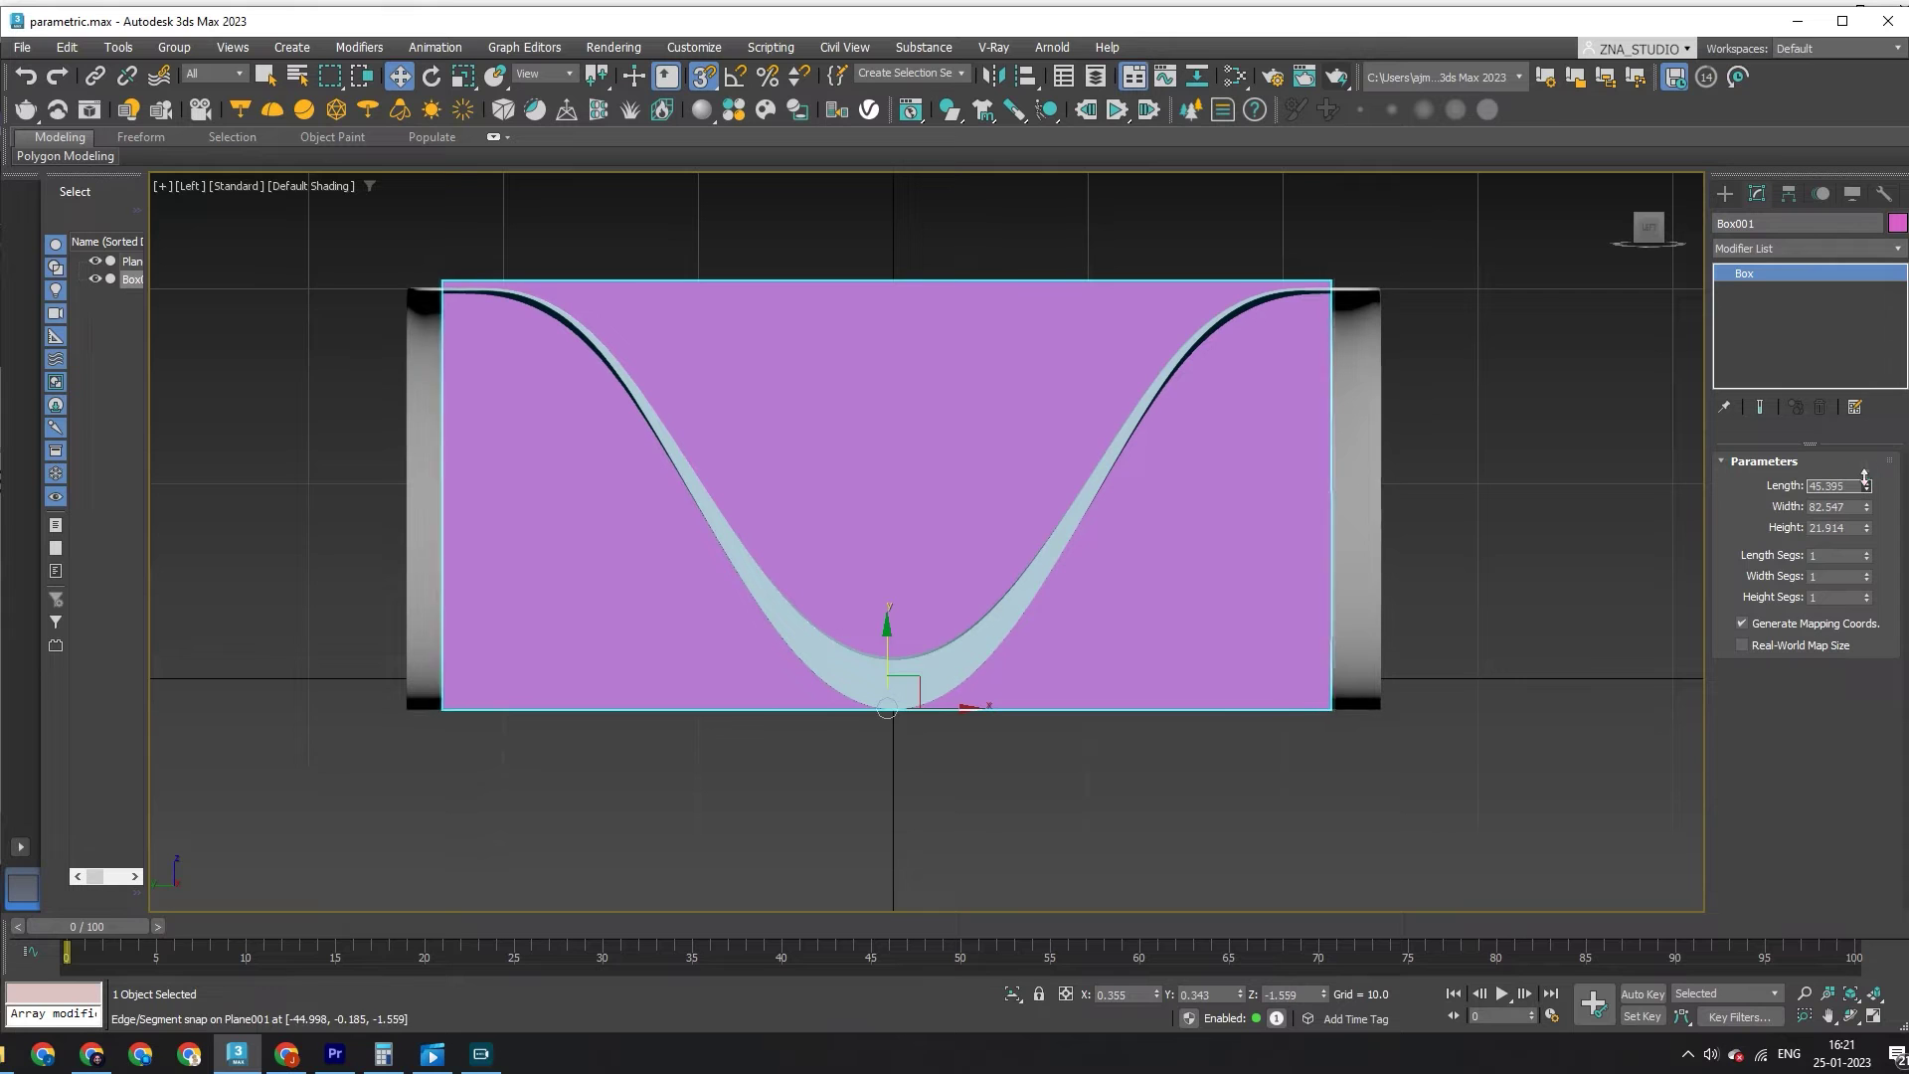
{"action": "key", "text": "p"}
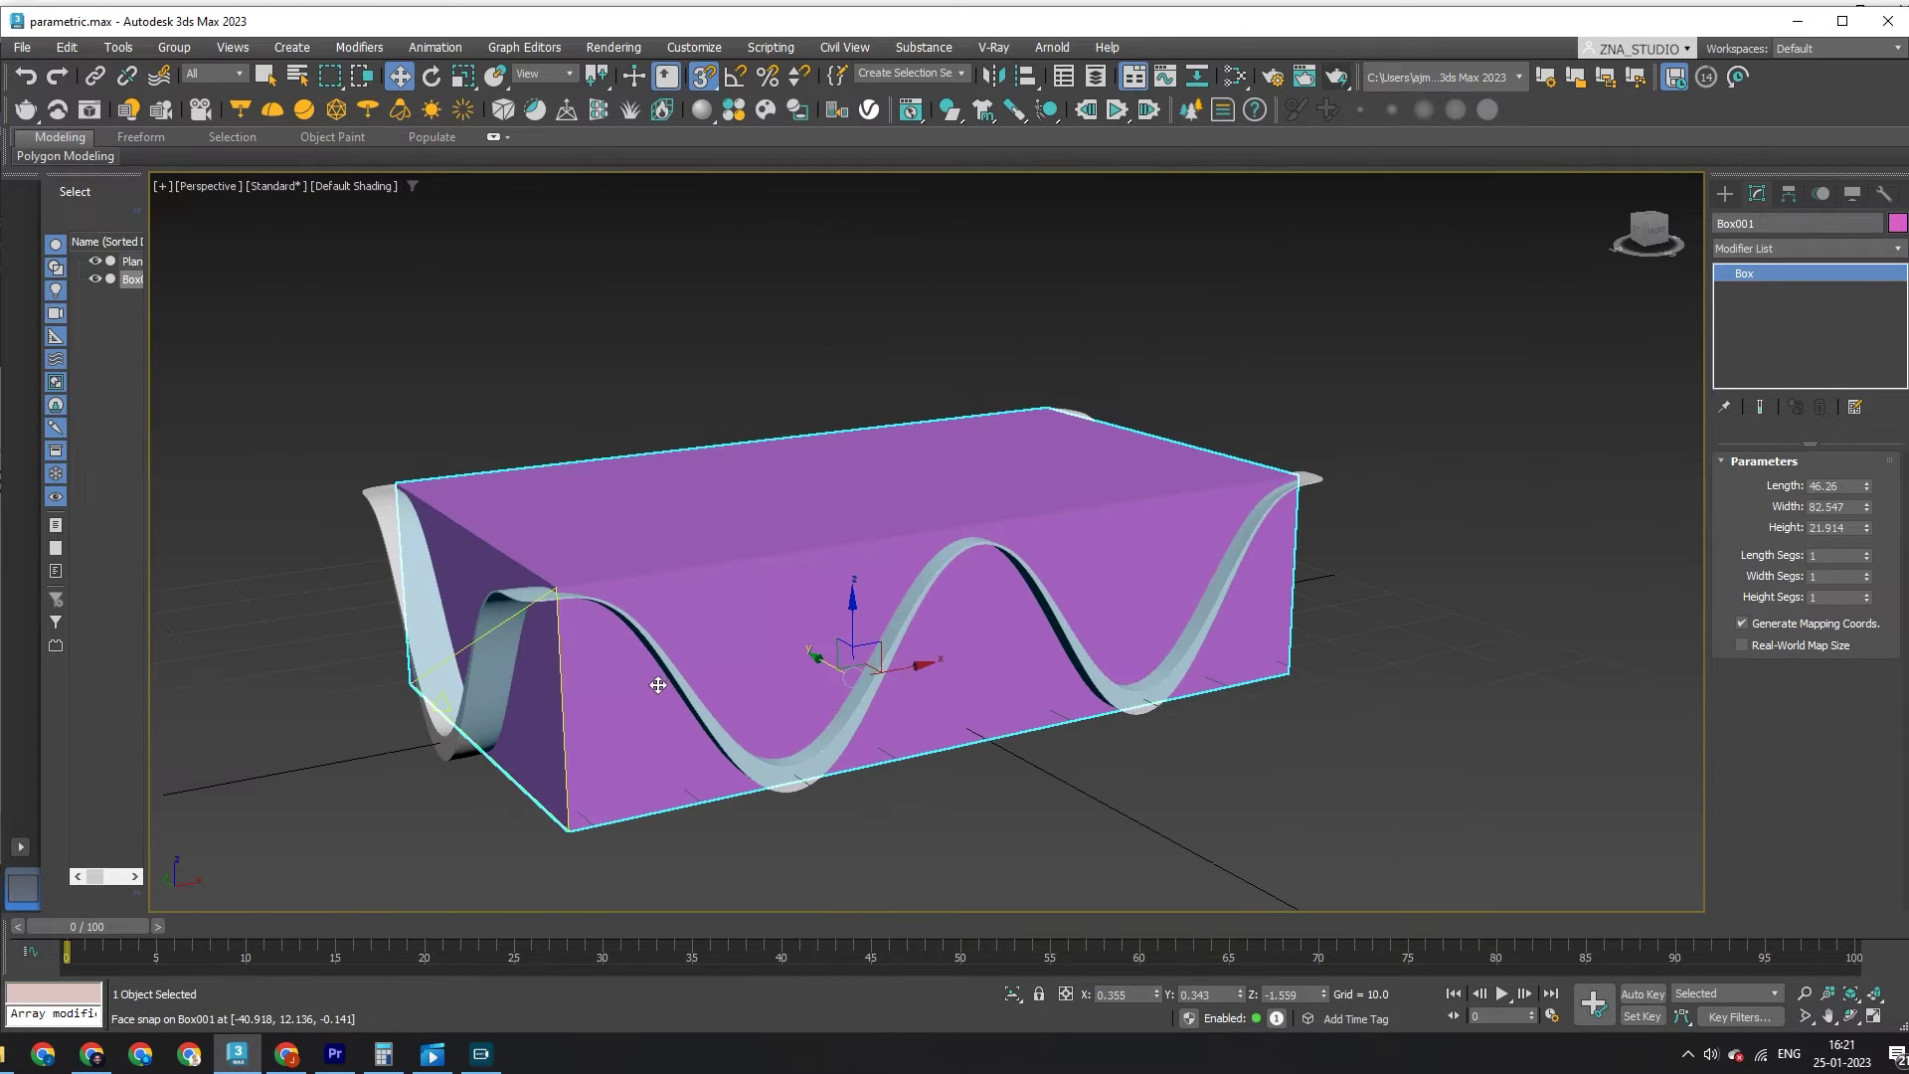
Step: Align the box centre-to-centre with the wave surface
{"action": "key", "text": "alt+a"}
{"action": "middle_click_drag", "start_coordinate": [644, 753], "coordinate": [681, 686], "text": "alt"}
{"action": "left_click", "coordinate": [591, 745]}
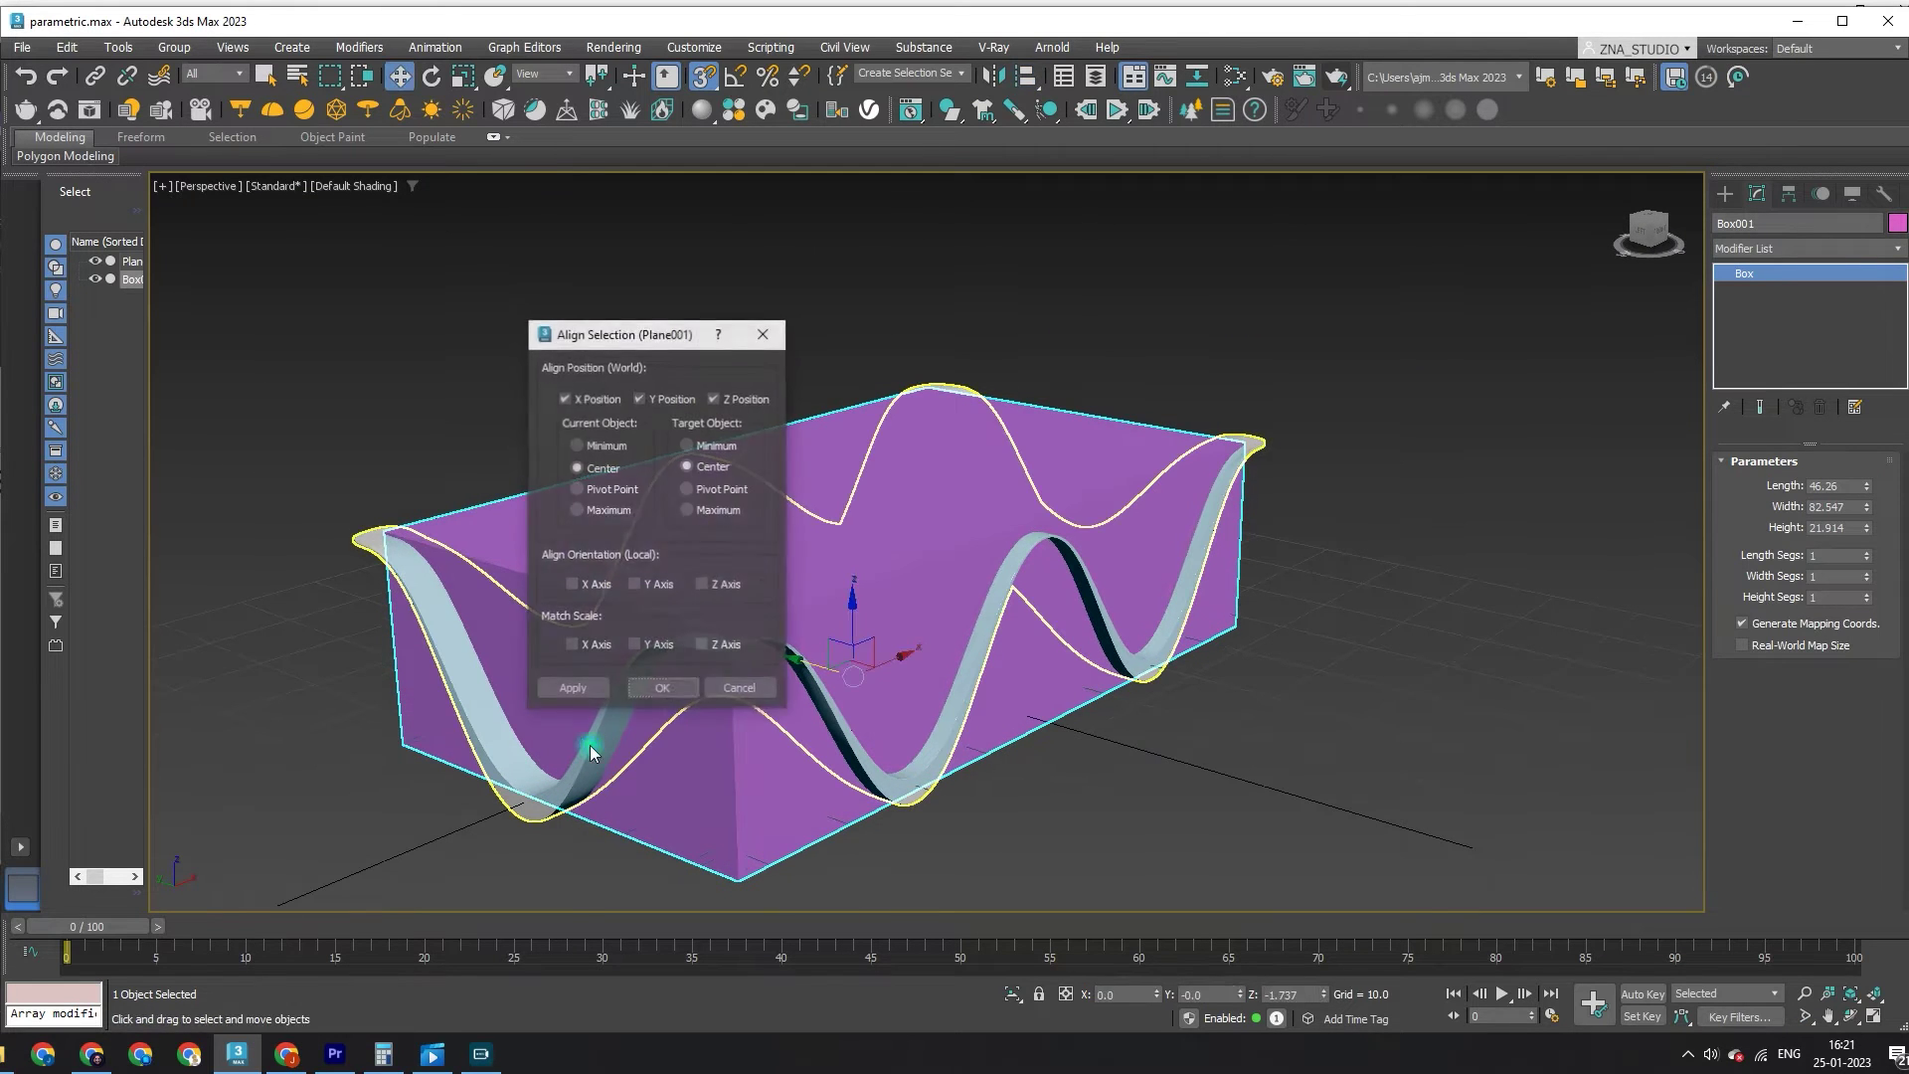
{"action": "left_click", "coordinate": [668, 682]}
{"action": "mouse_move", "coordinate": [887, 699]}
{"action": "middle_mouse_down", "text": "alt"}
{"action": "mouse_move", "coordinate": [746, 689]}
{"action": "mouse_move", "coordinate": [831, 669]}
{"action": "mouse_move", "coordinate": [741, 682]}
{"action": "mouse_move", "coordinate": [758, 687]}
{"action": "middle_mouse_up", "text": "alt"}
Step: Convert the box to Editable Poly and connect its edges with a new vertical edge
{"action": "right_click", "coordinate": [758, 687]}
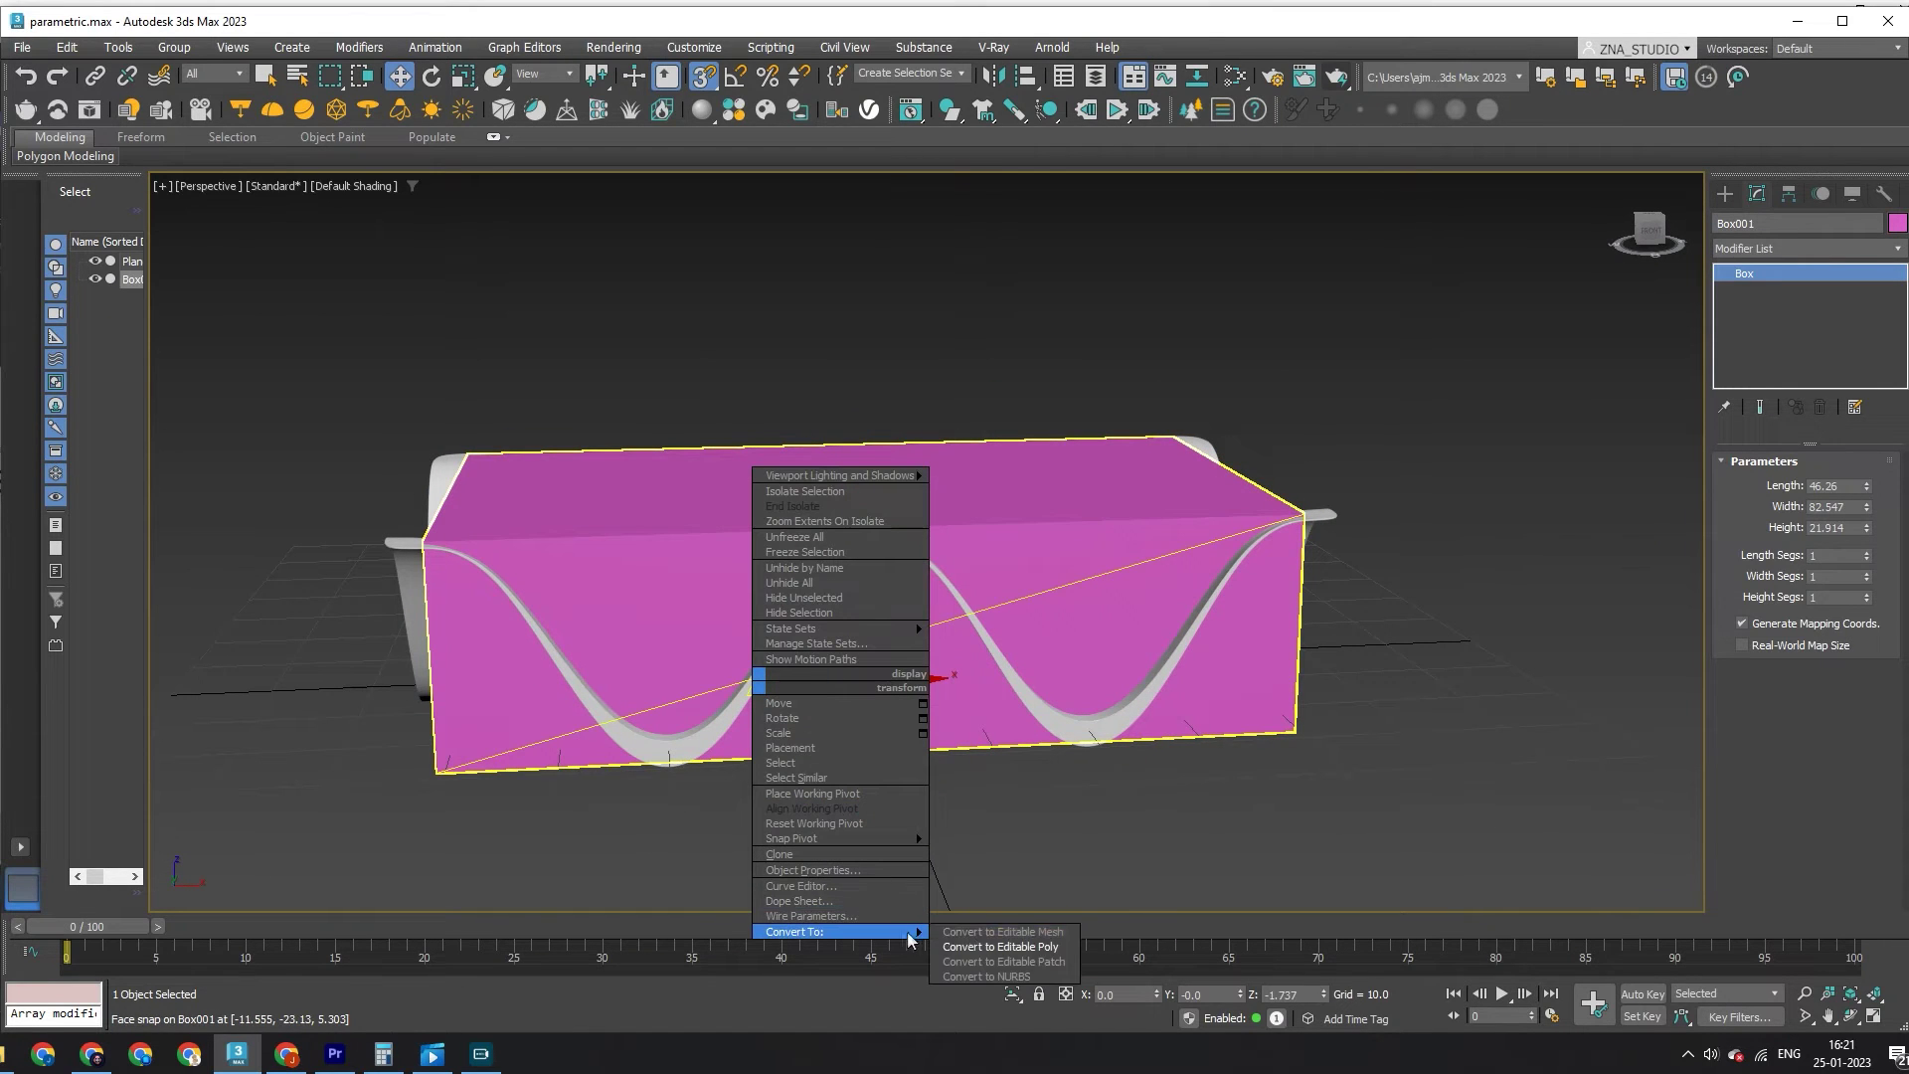
{"action": "left_click", "coordinate": [994, 943]}
{"action": "key", "text": "2"}
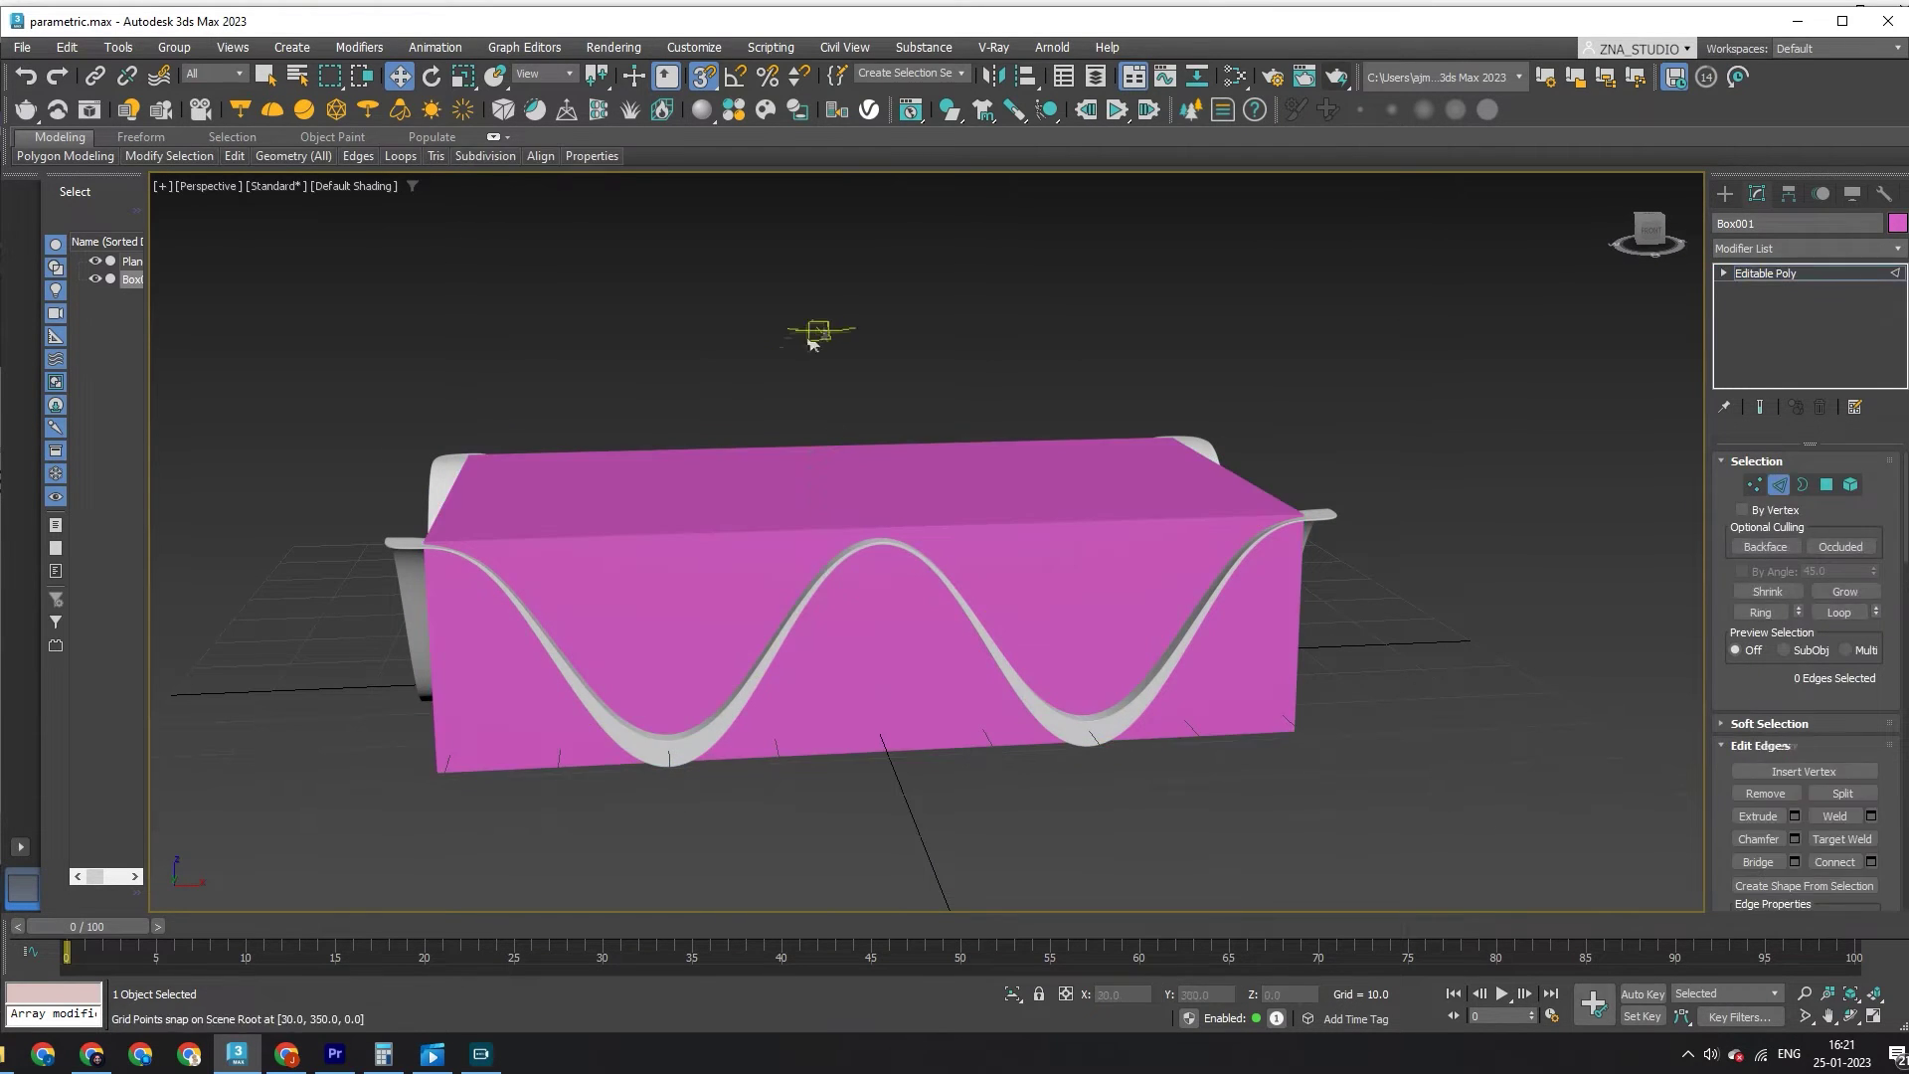
{"action": "right_click", "coordinate": [951, 736]}
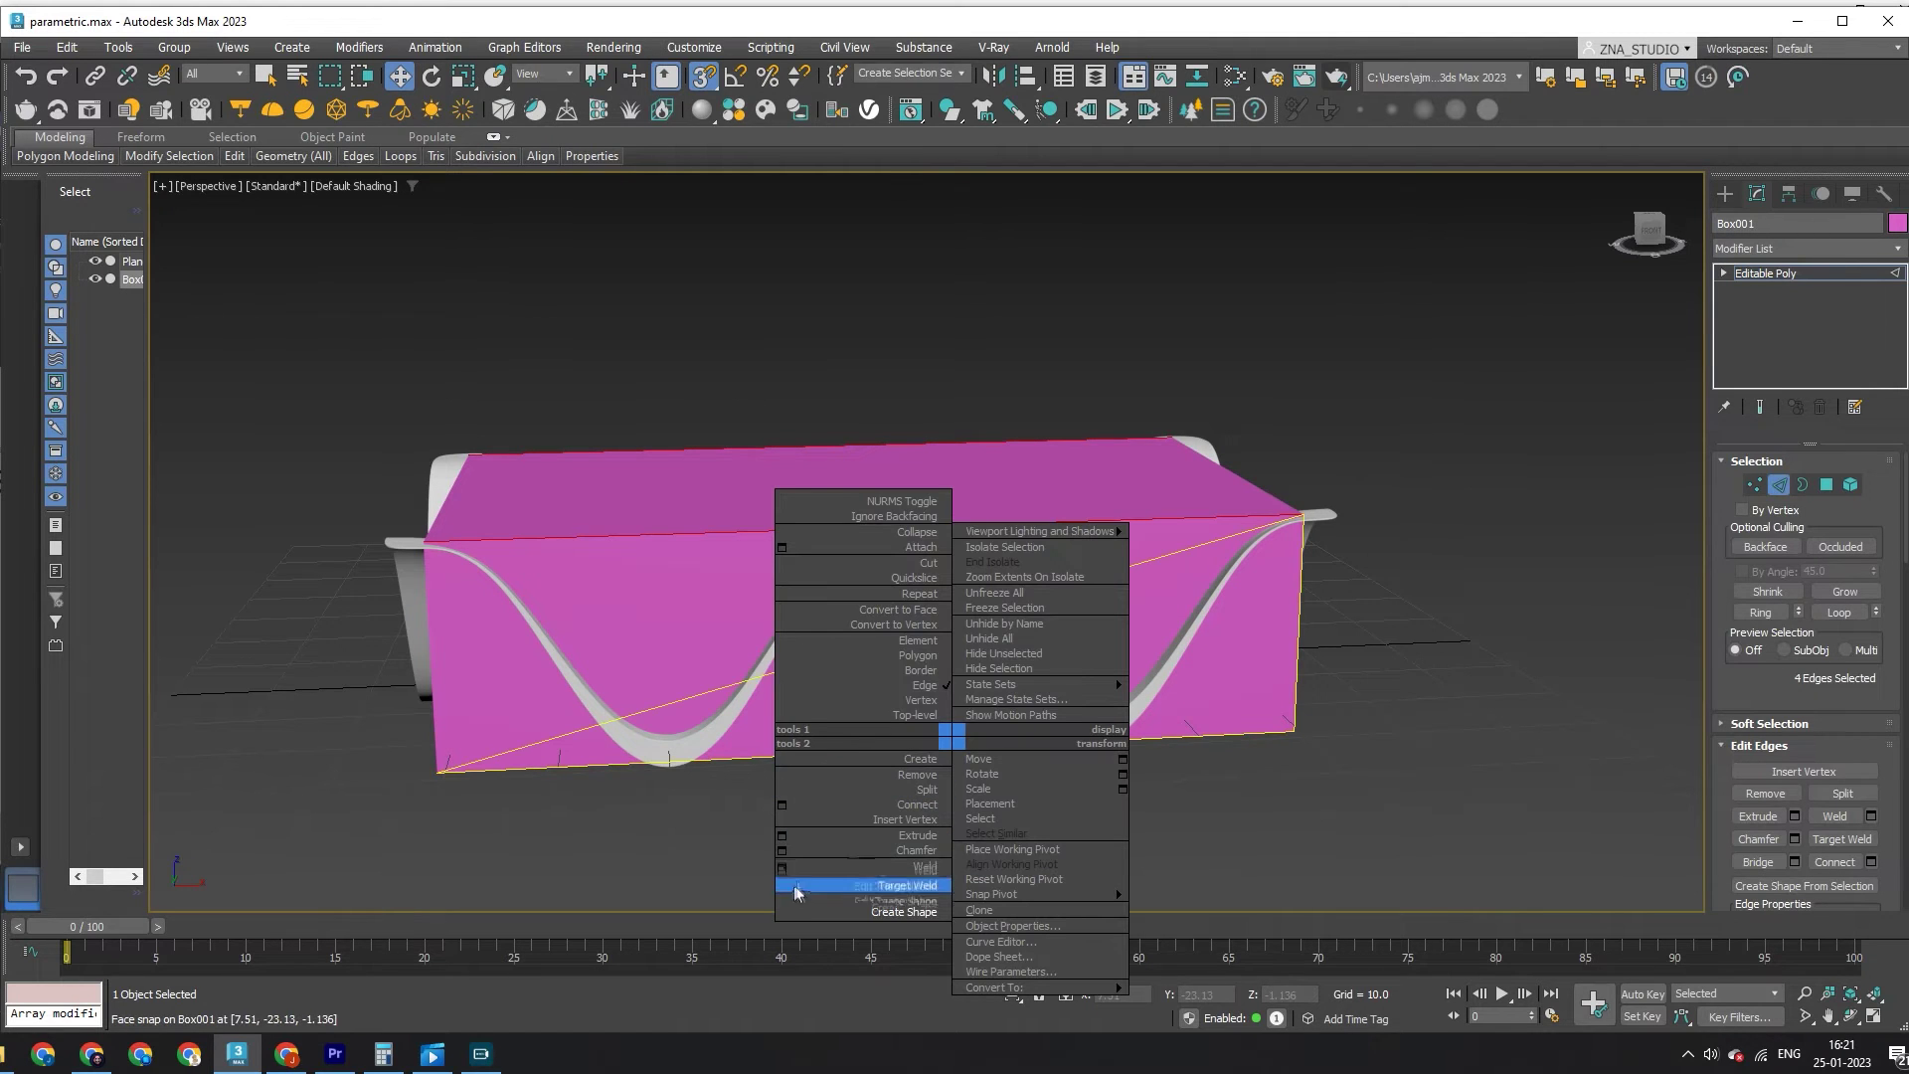
{"action": "left_click", "coordinate": [782, 801]}
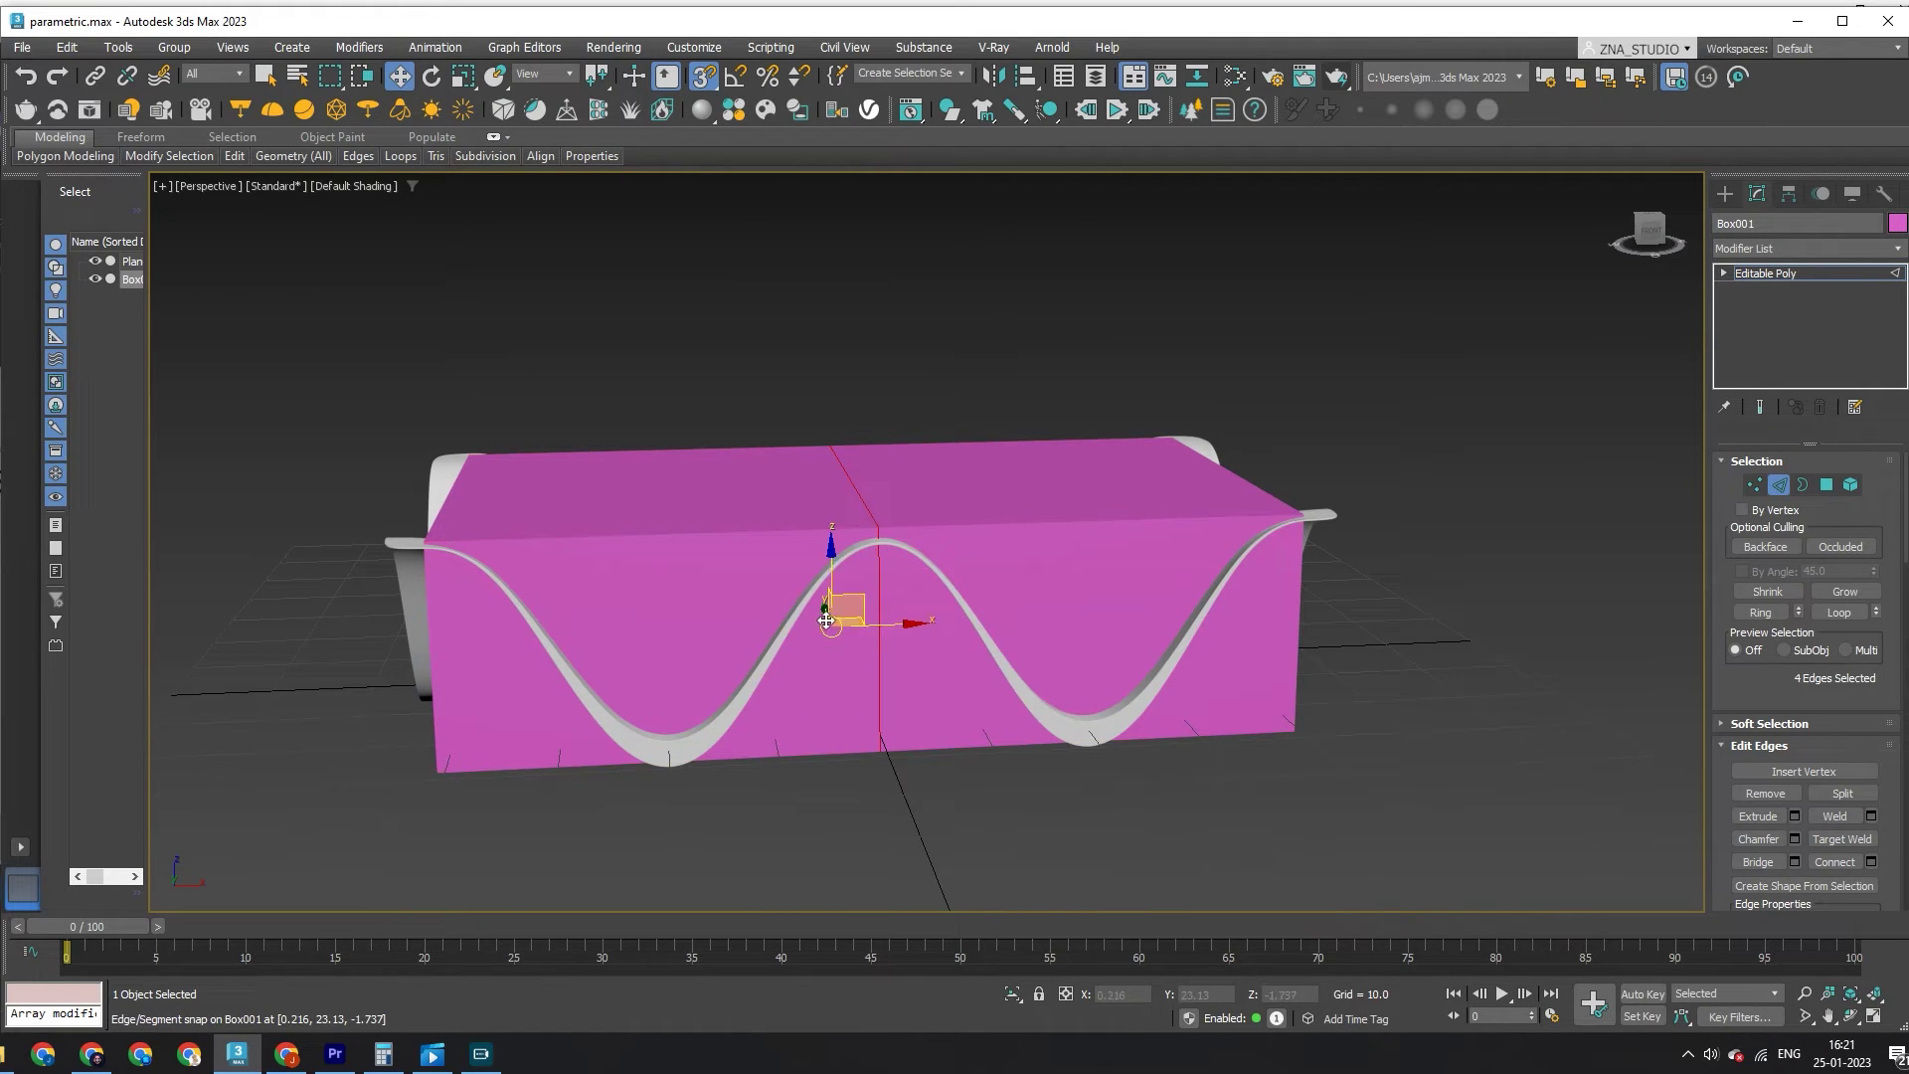
{"action": "scroll", "coordinate": [875, 636], "scroll_direction": "up", "scroll_amount": 3}
{"action": "left_click", "coordinate": [936, 639]}
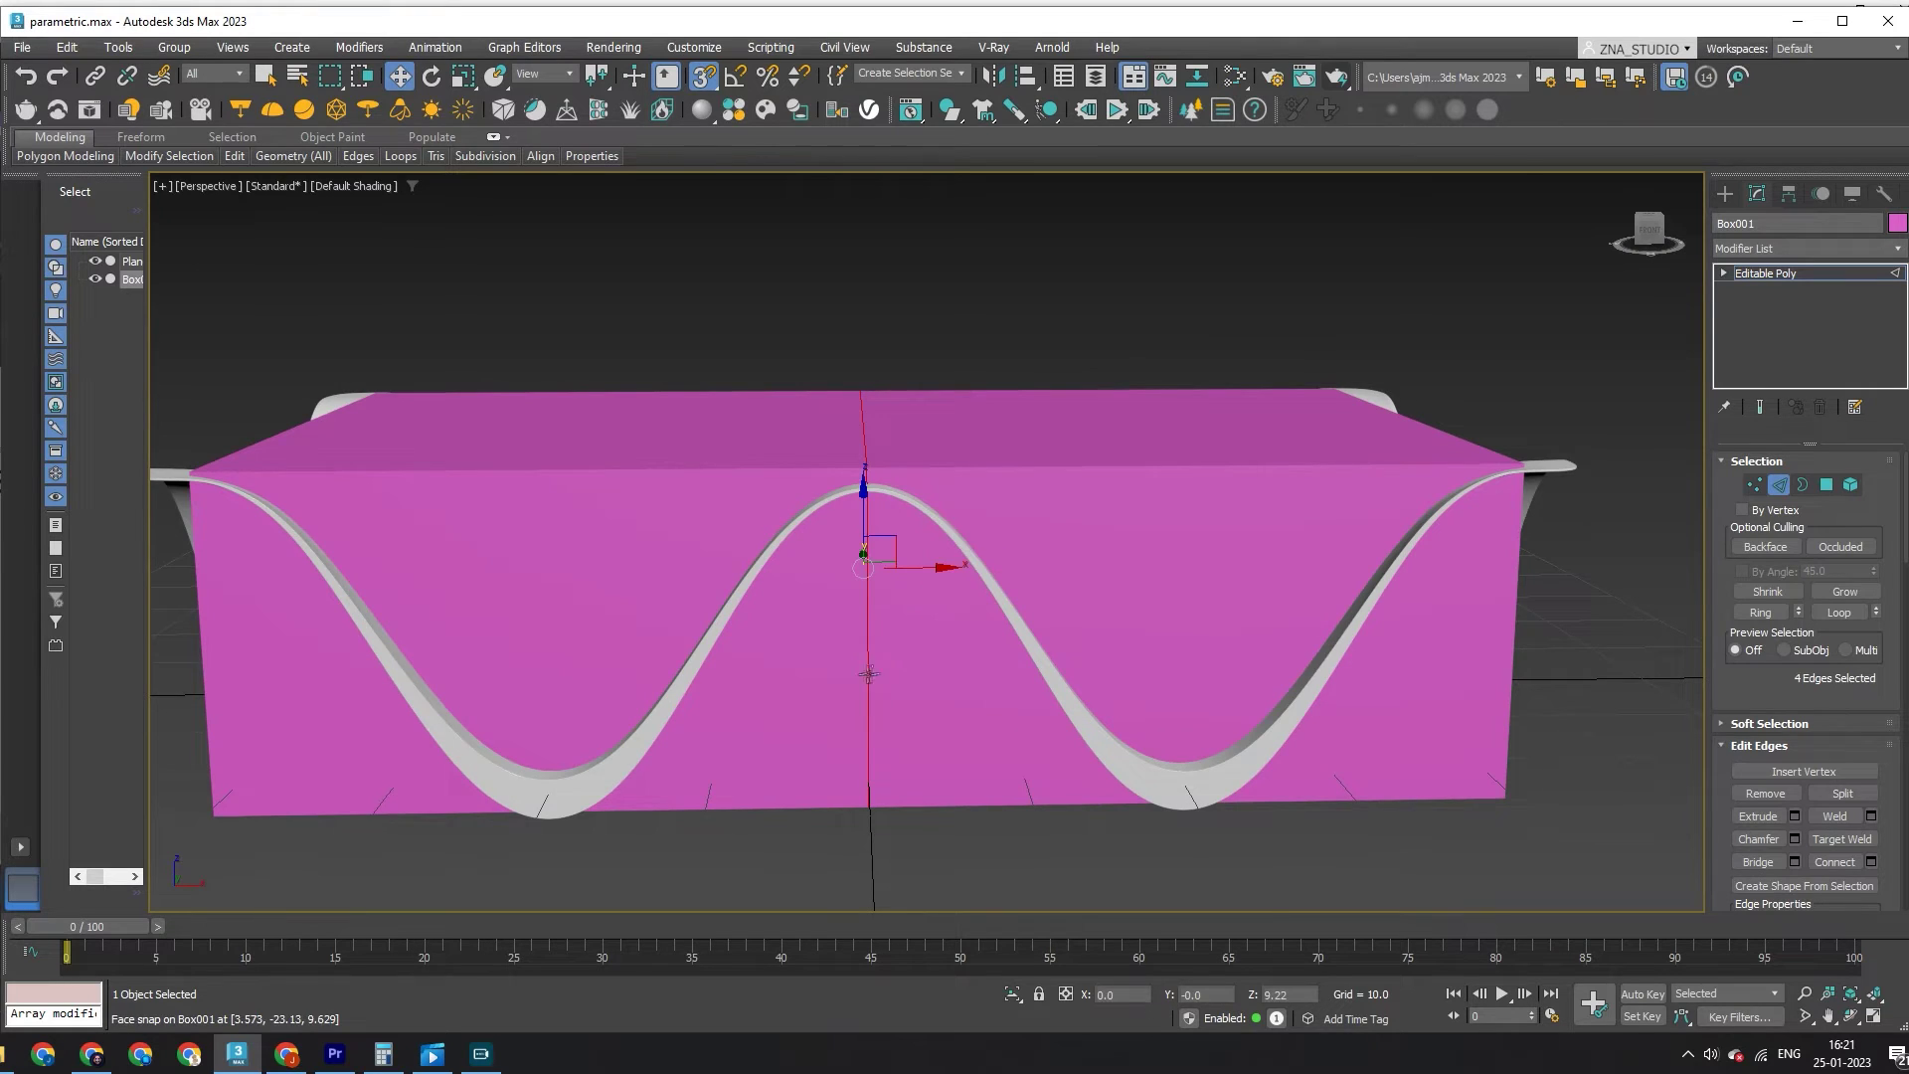
{"action": "key", "text": "F4"}
{"action": "left_click", "coordinate": [863, 675]}
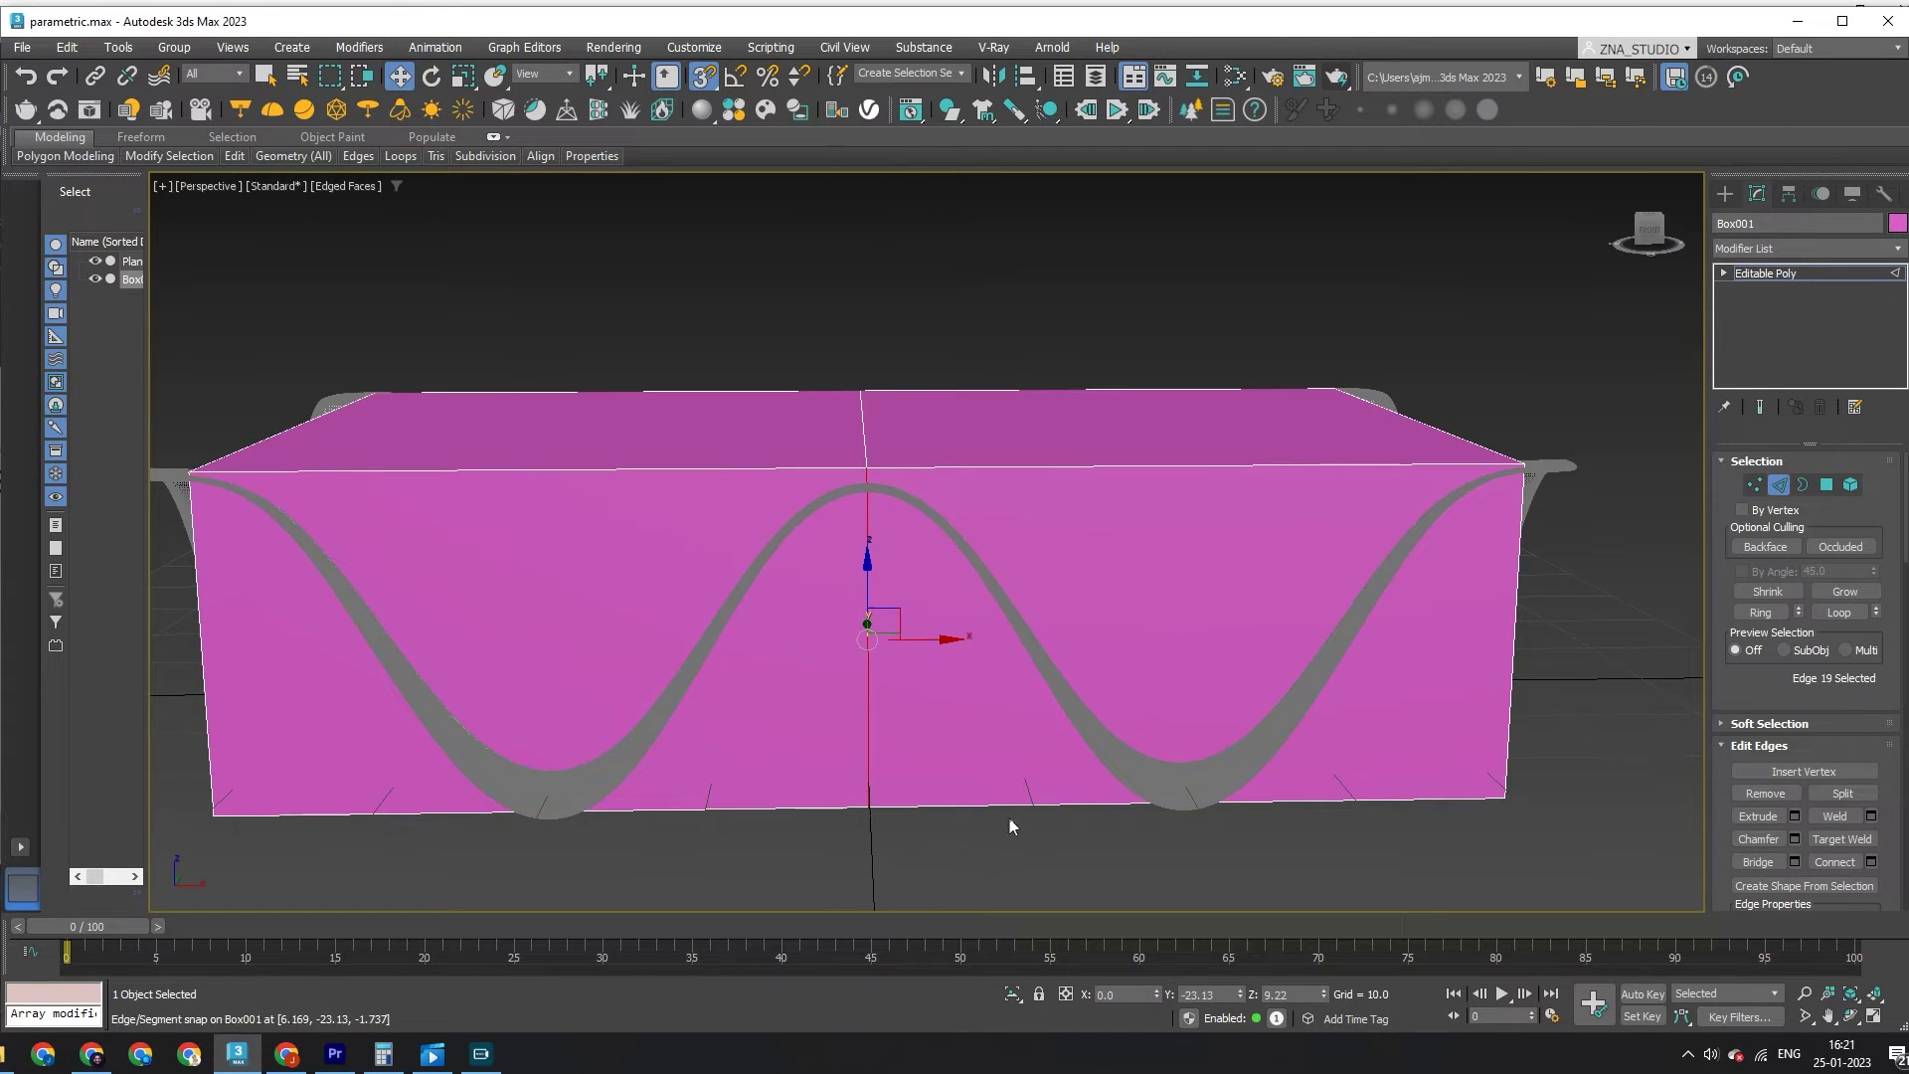
{"action": "middle_click_drag", "start_coordinate": [1014, 822], "coordinate": [1663, 703], "text": "alt"}
Step: Select the edge ring and connect it with a horizontal edge loop
{"action": "left_click", "coordinate": [1759, 613]}
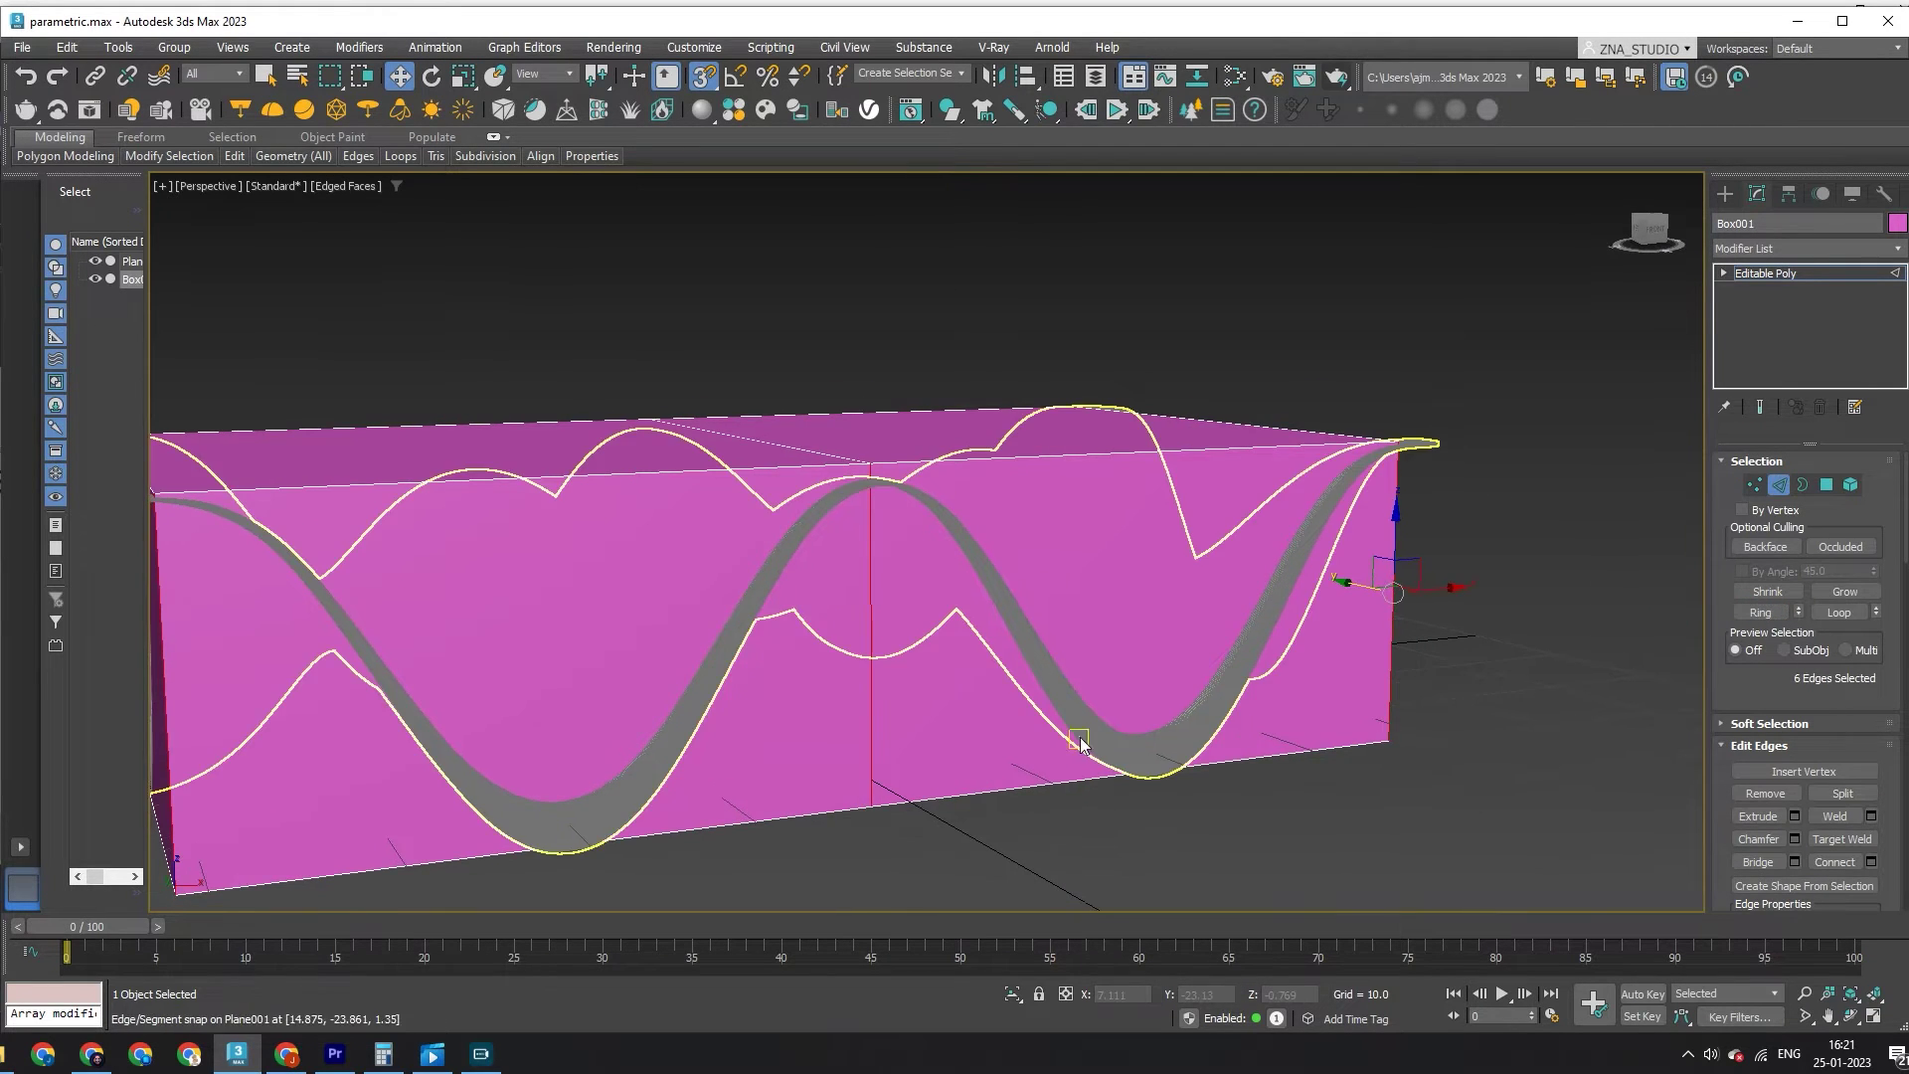
{"action": "right_click", "coordinate": [1077, 776]}
{"action": "left_click", "coordinate": [907, 844]}
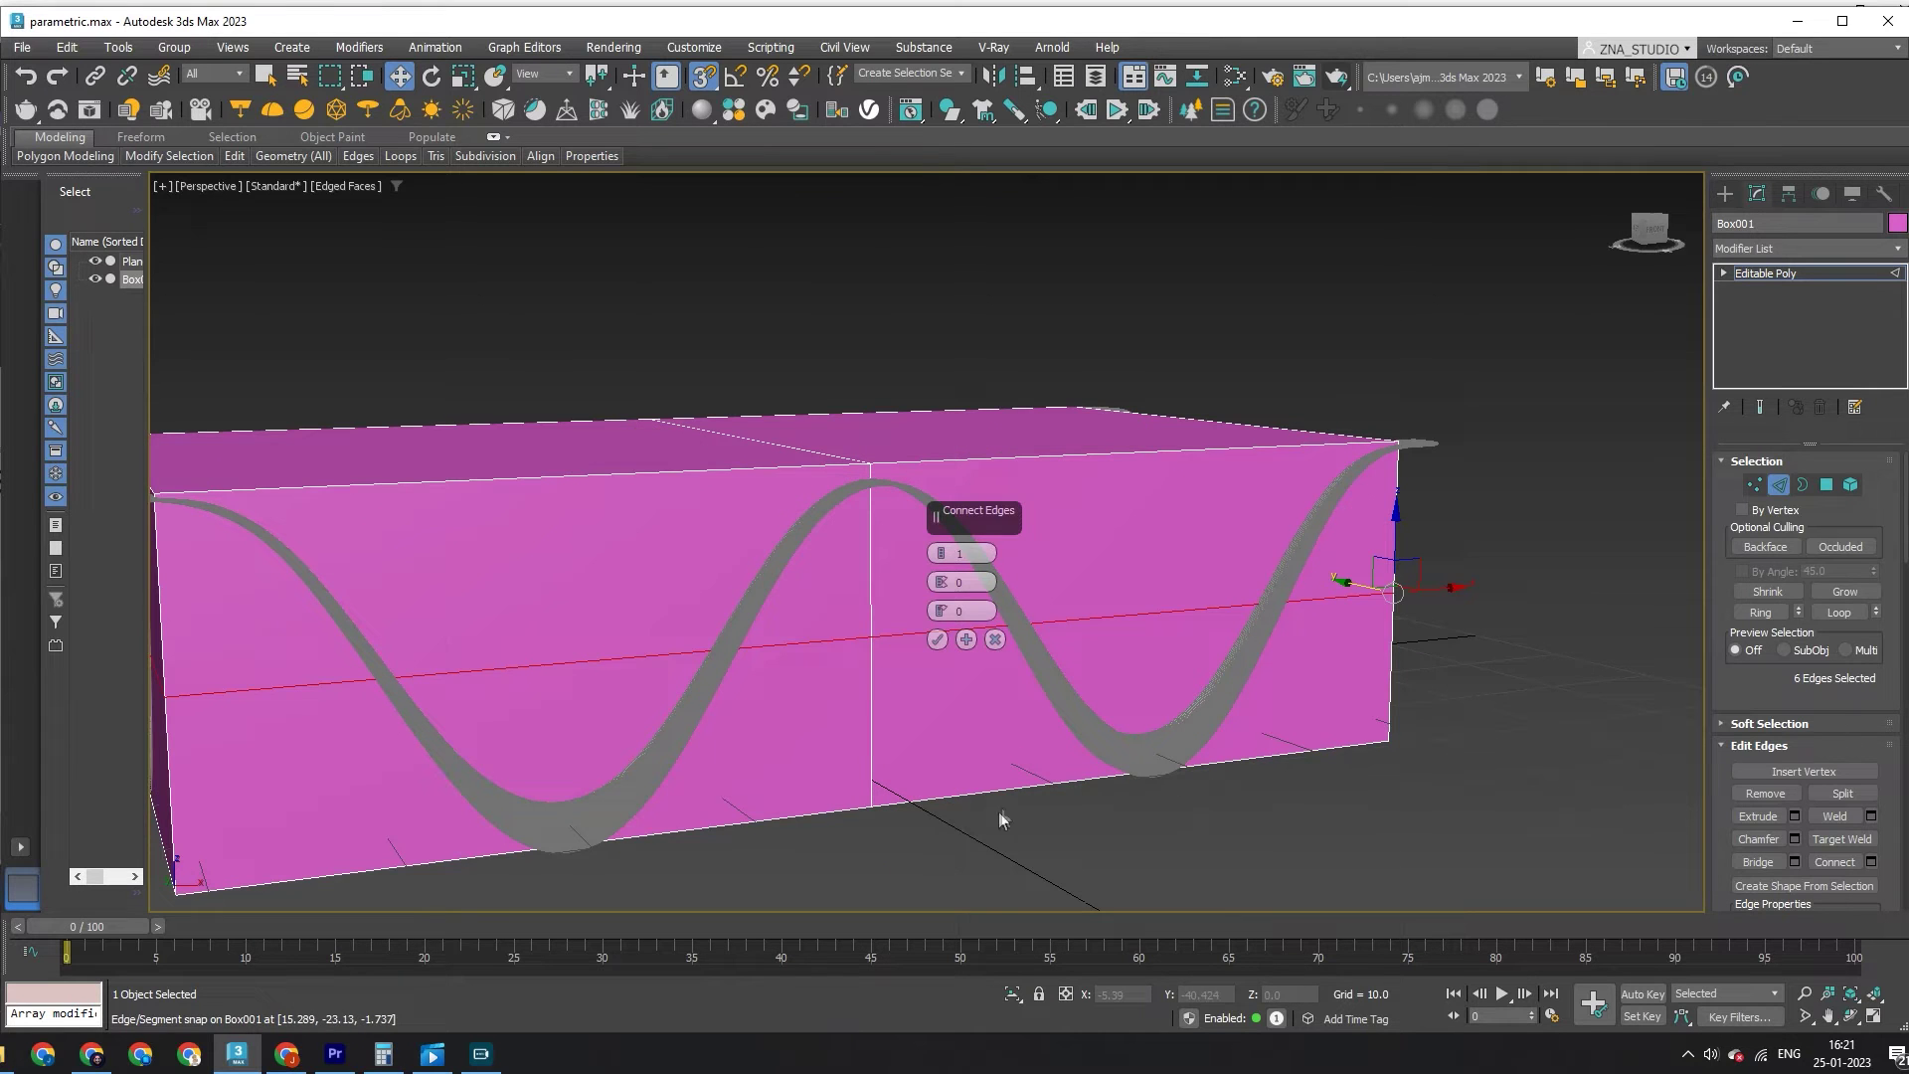
{"action": "left_click", "coordinate": [940, 644]}
Step: Loop-select the new edges and run Create Shape From Selection
{"action": "left_click", "coordinate": [882, 673]}
{"action": "scroll", "coordinate": [885, 671], "scroll_direction": "down", "scroll_amount": 3}
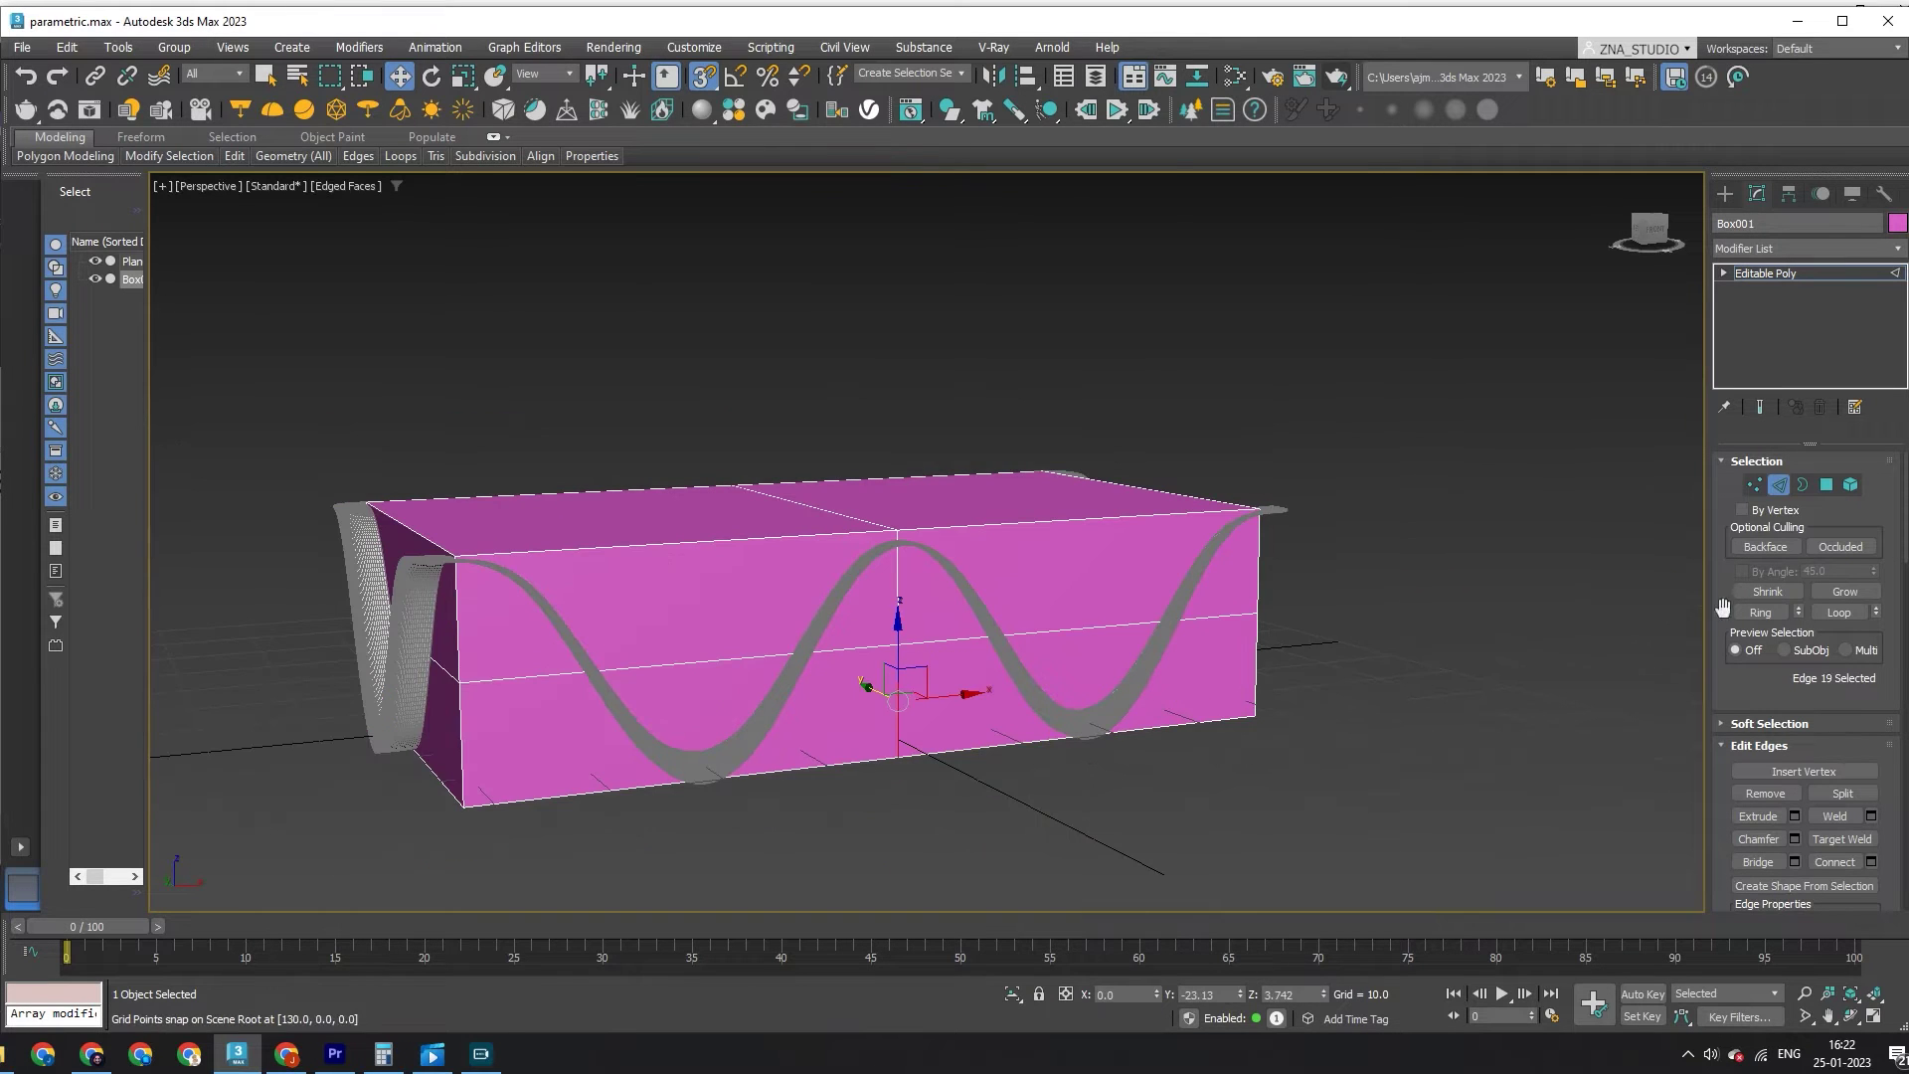
{"action": "left_click", "coordinate": [1766, 621]}
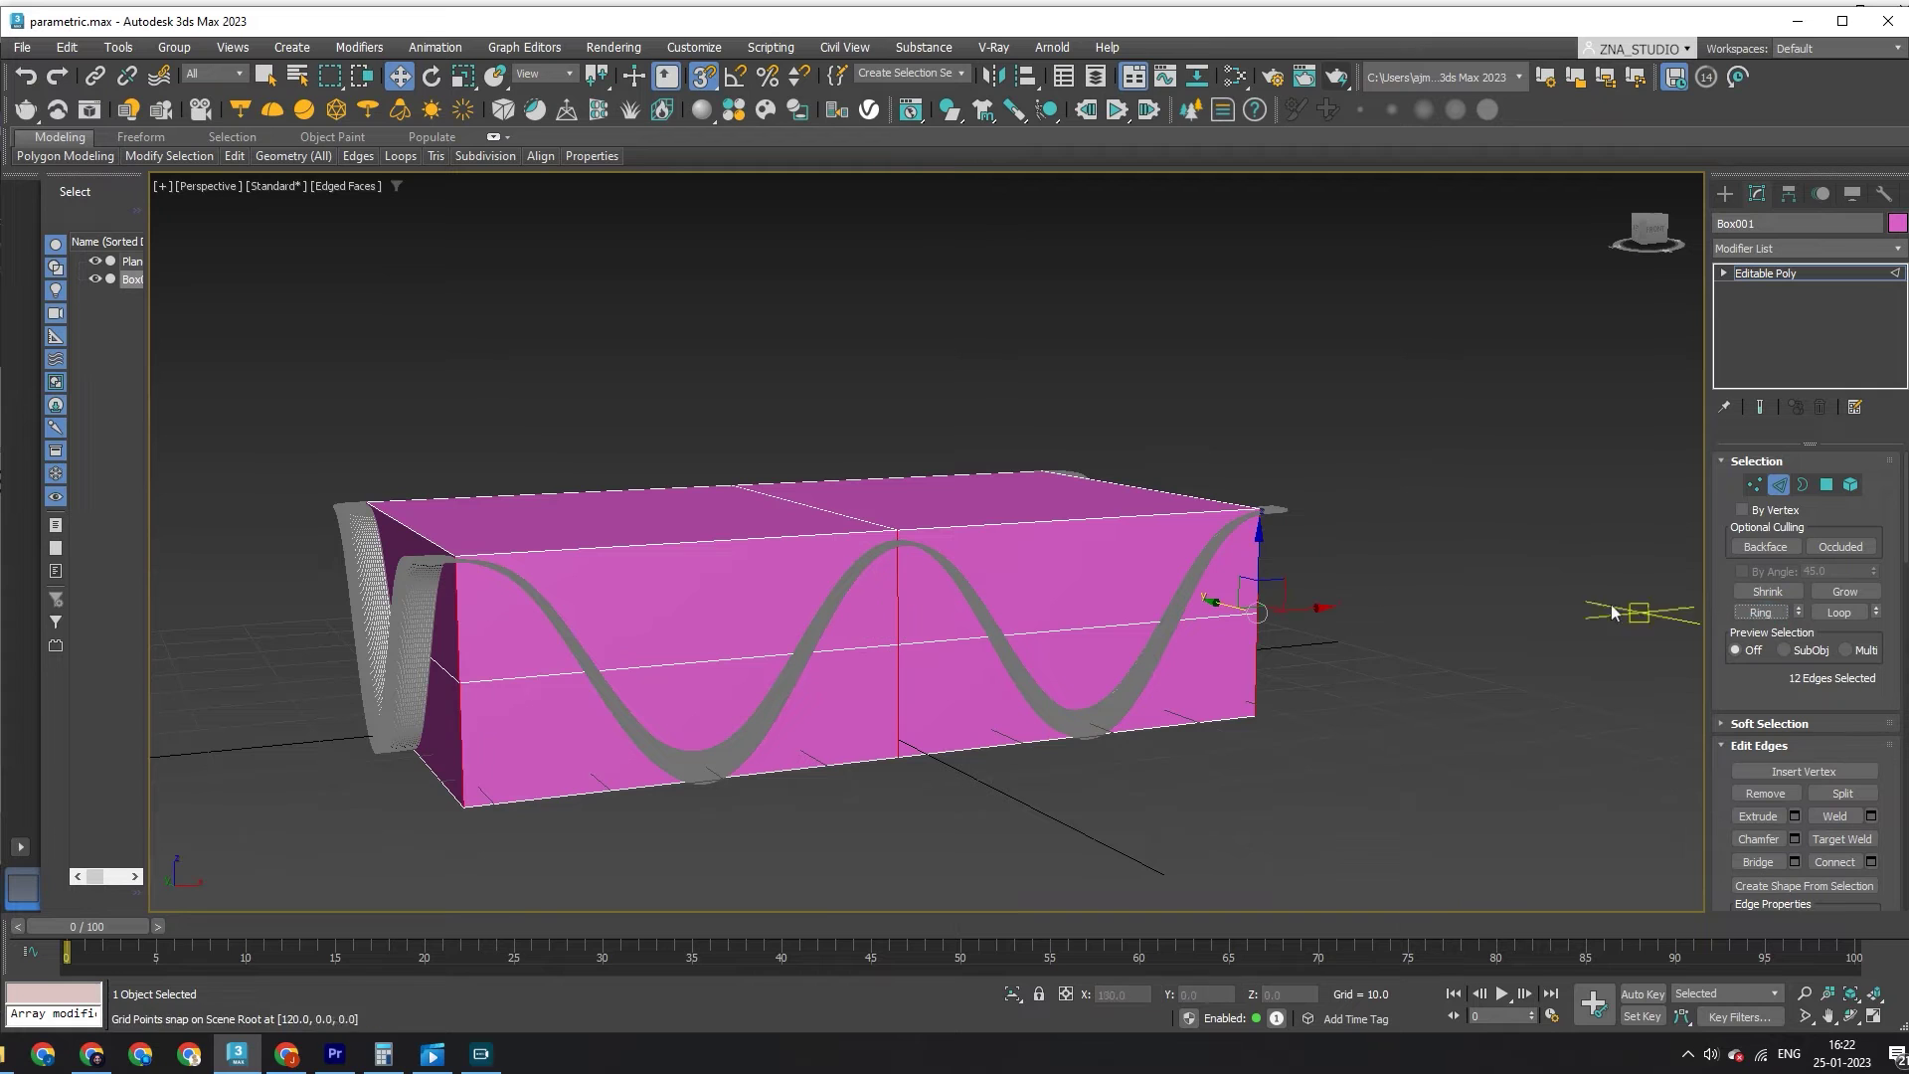
{"action": "right_click", "coordinate": [967, 636]}
{"action": "left_click", "coordinate": [928, 809]}
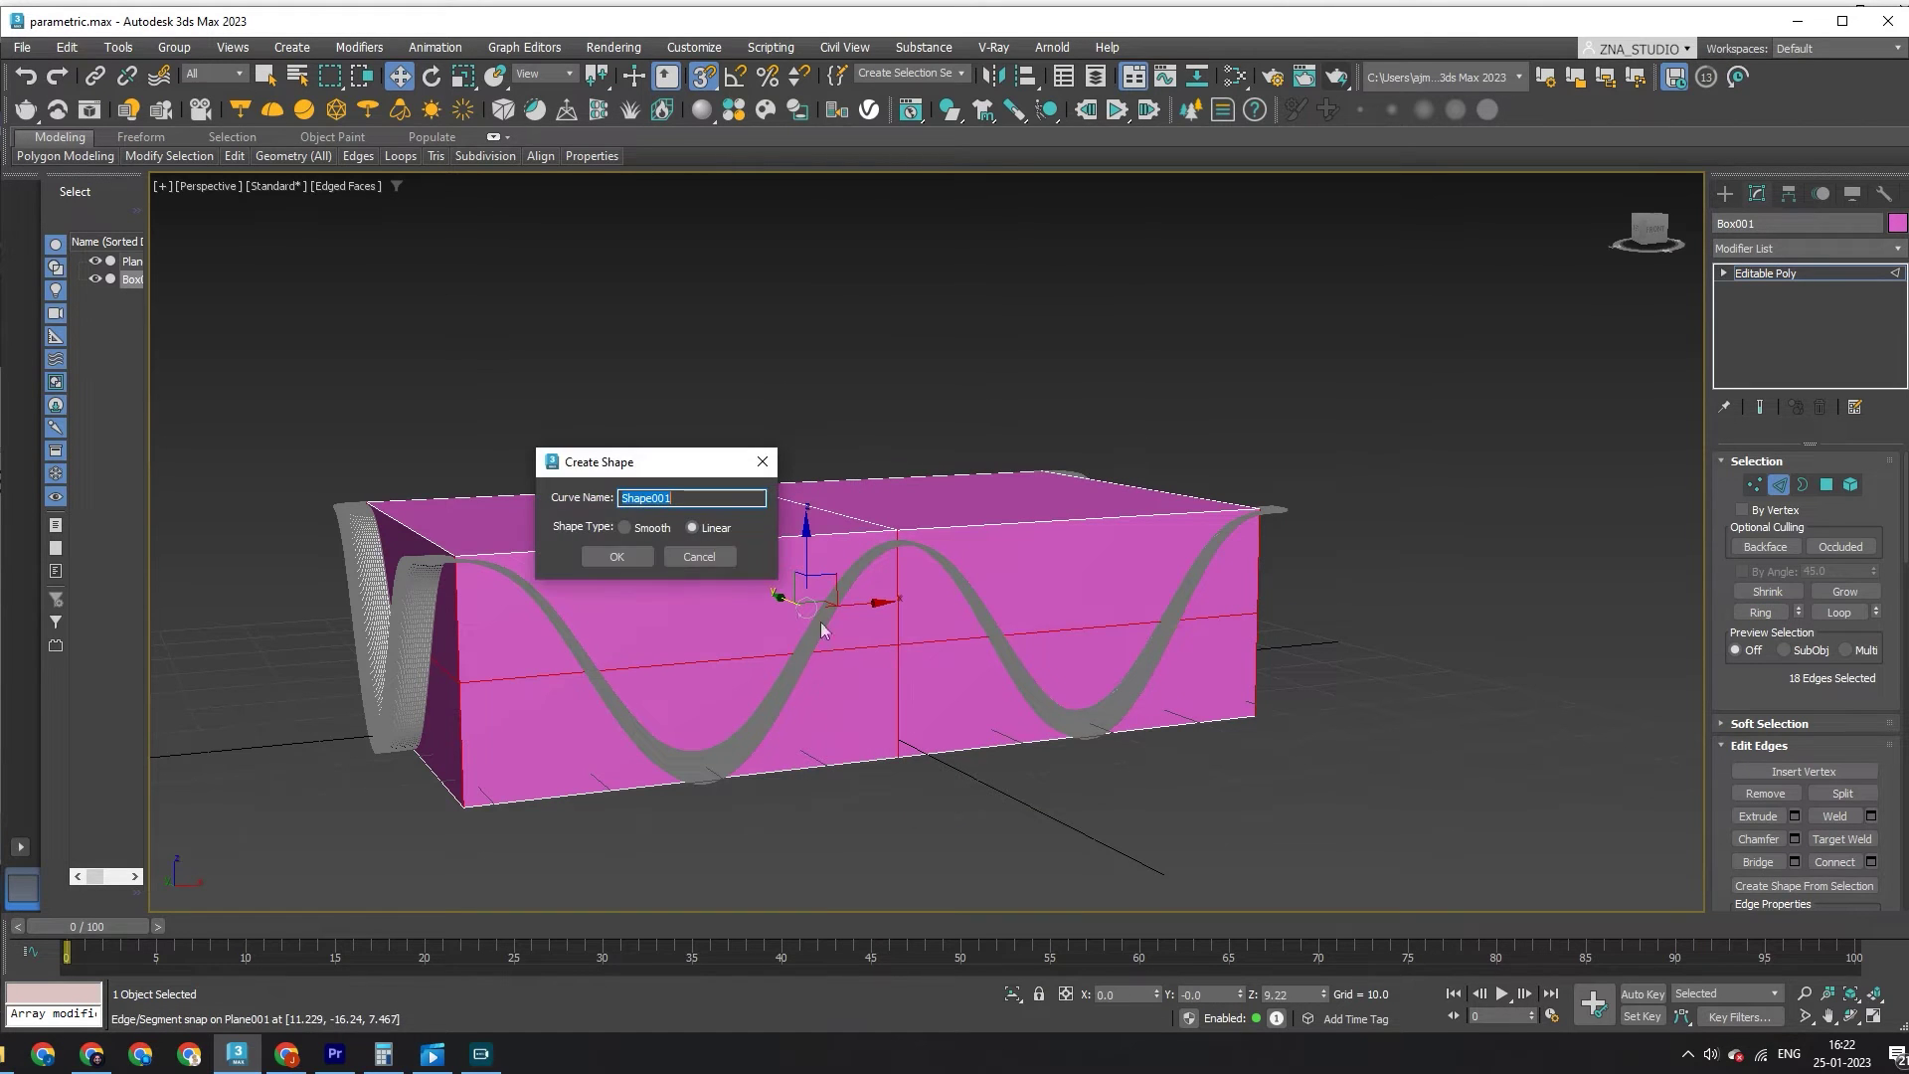
Step: Create the edge loops as linear shape Shape001
{"action": "left_click", "coordinate": [617, 556]}
{"action": "scroll", "coordinate": [1074, 624], "scroll_direction": "up", "scroll_amount": 2}
{"action": "scroll", "coordinate": [1074, 623], "scroll_direction": "up", "scroll_amount": 3}
{"action": "scroll", "coordinate": [1074, 624], "scroll_direction": "down", "scroll_amount": 3}
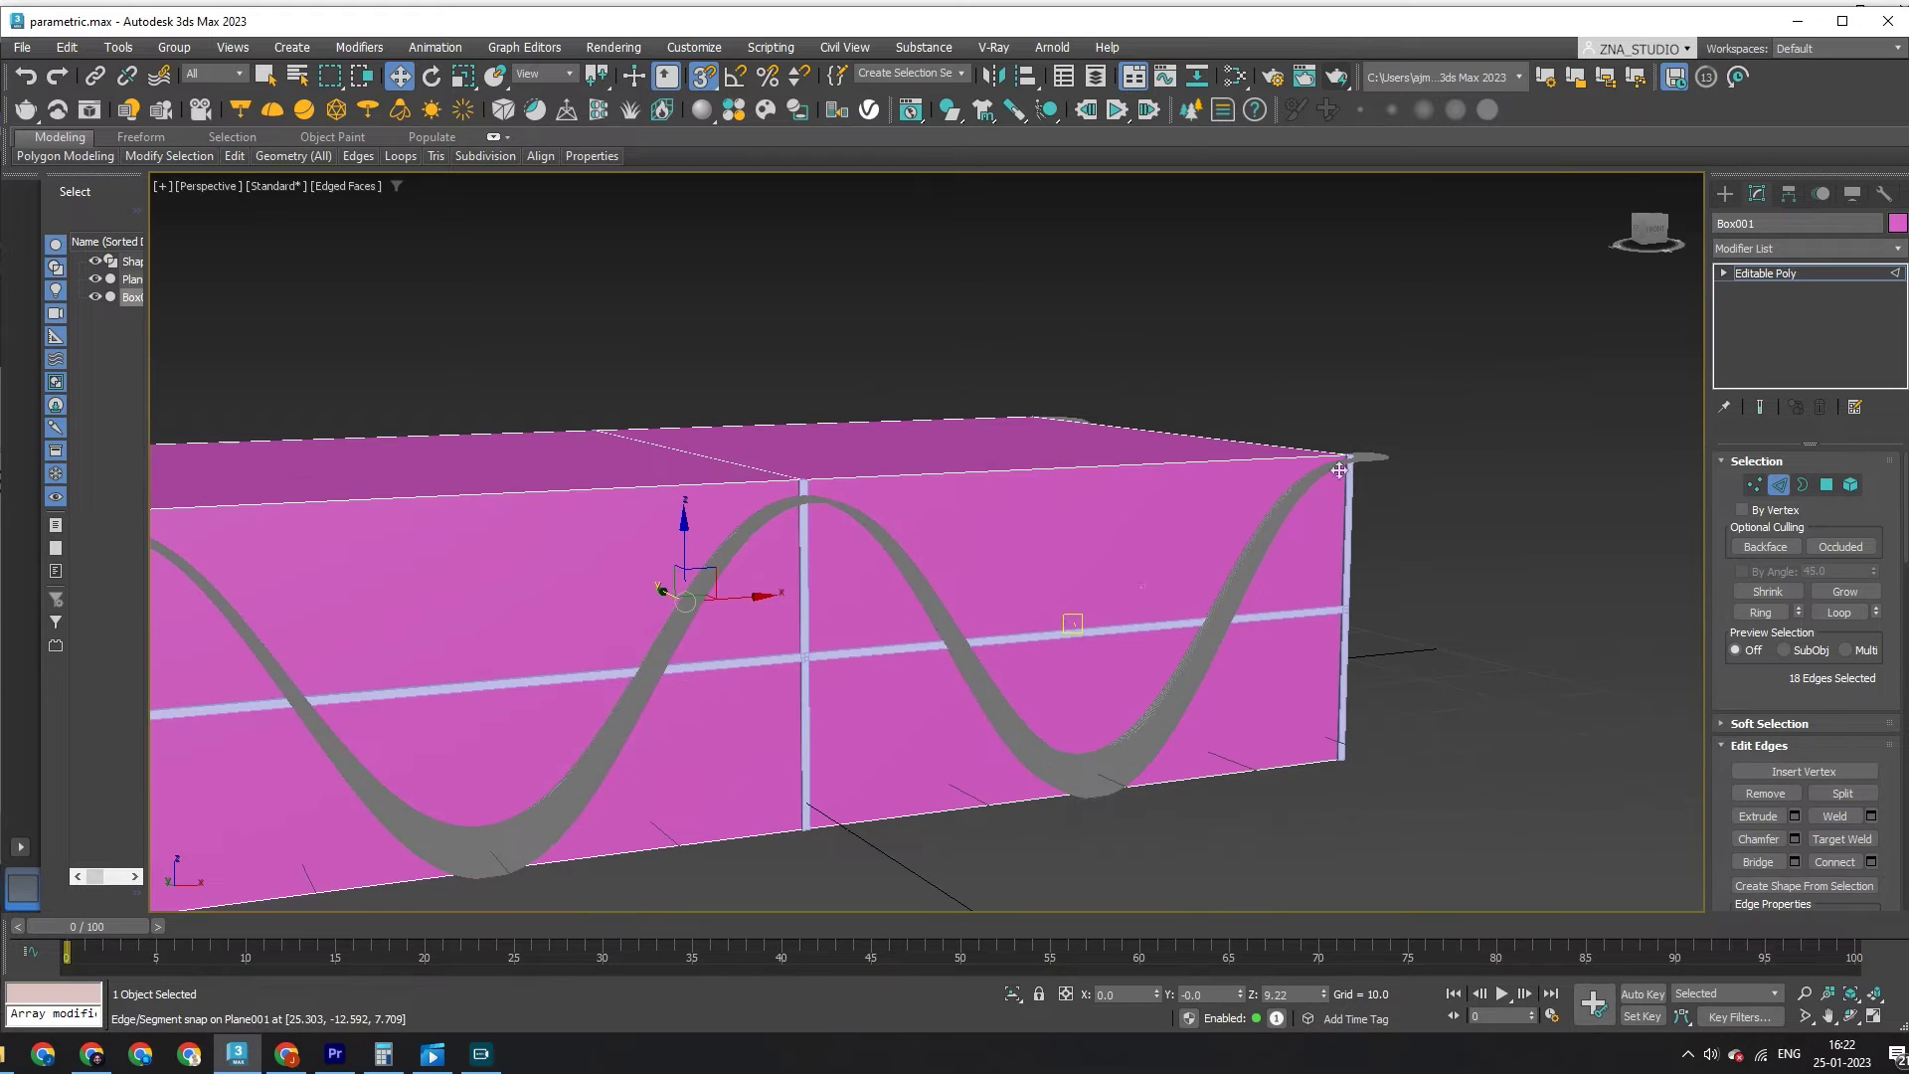
Step: Apply a ProBoolean Subtraction to the box, picking the wave surface as the cutter
{"action": "left_click", "coordinate": [1724, 193]}
{"action": "middle_click_drag", "start_coordinate": [919, 587], "coordinate": [1153, 567]}
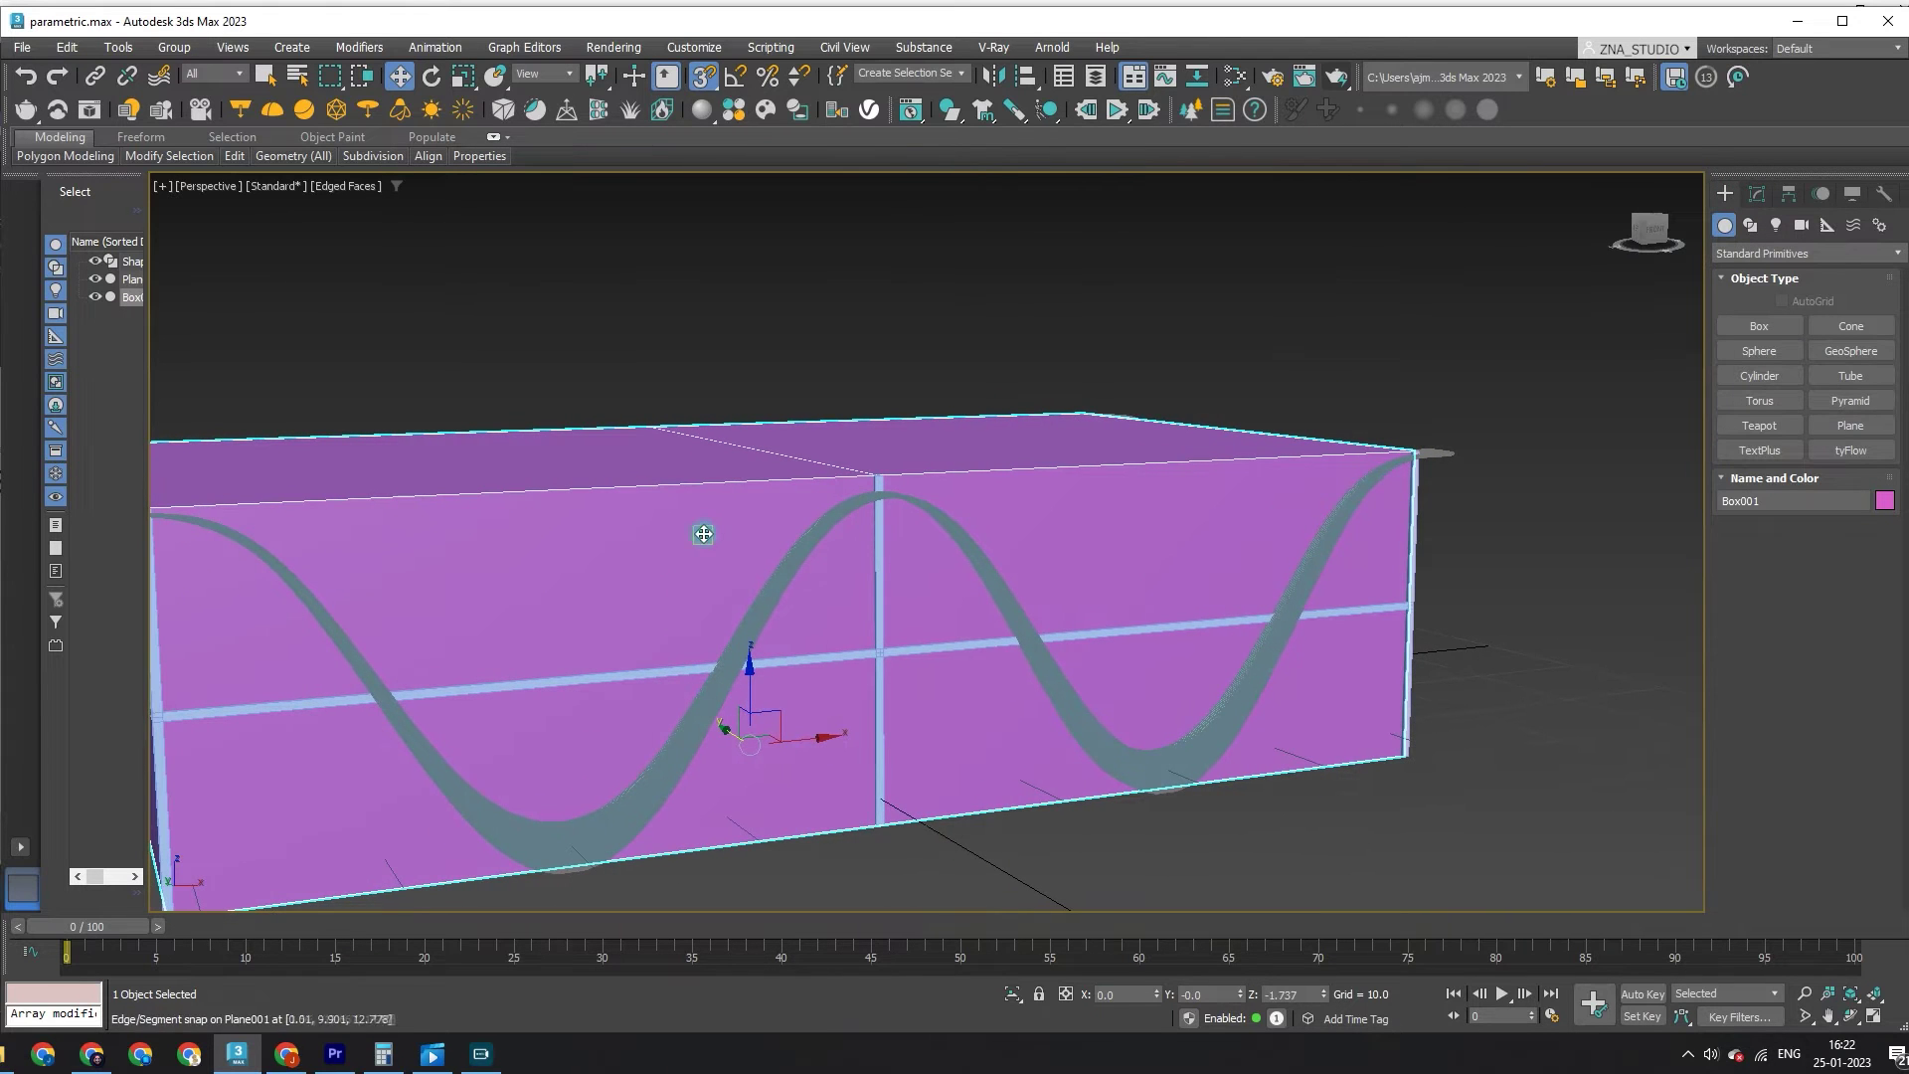
{"action": "left_click", "coordinate": [1755, 255]}
{"action": "left_click", "coordinate": [1755, 257]}
{"action": "left_click", "coordinate": [1787, 298]}
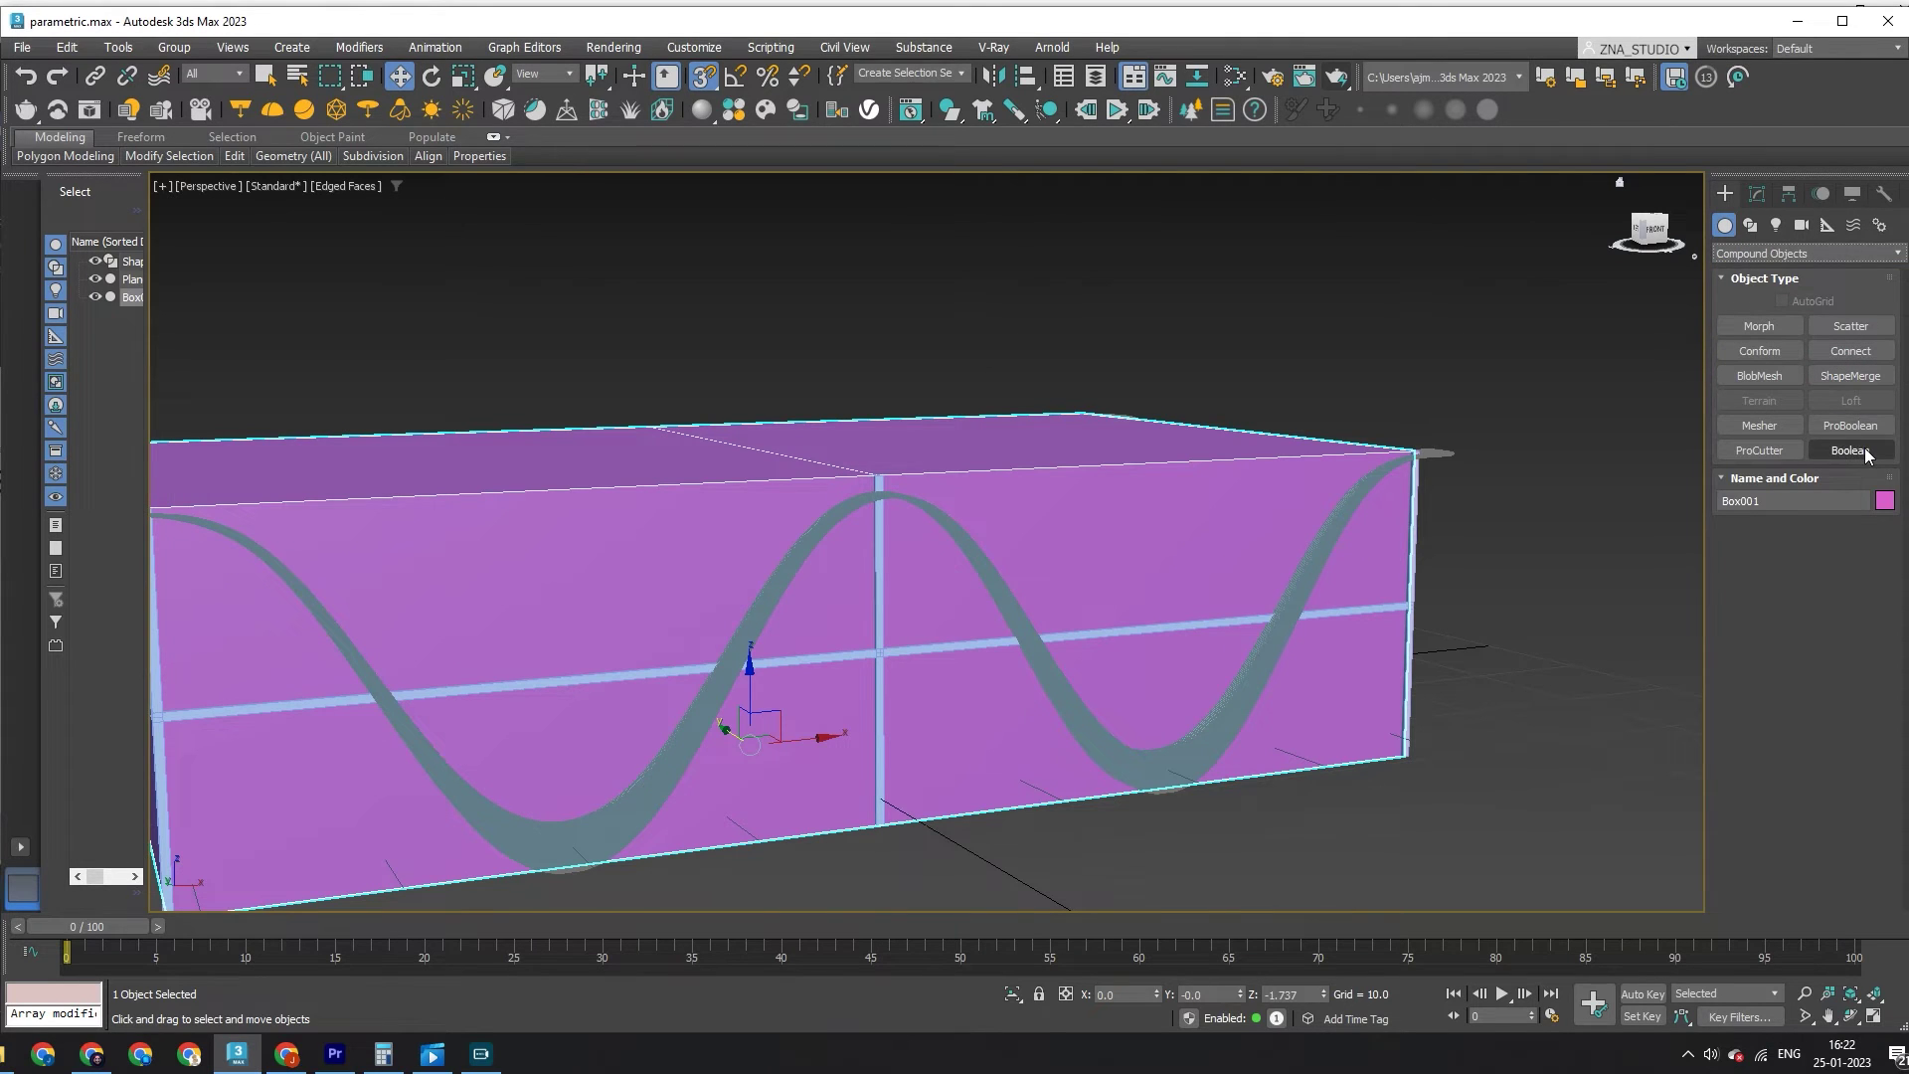
{"action": "left_click", "coordinate": [1865, 425]}
{"action": "left_click", "coordinate": [1802, 549]}
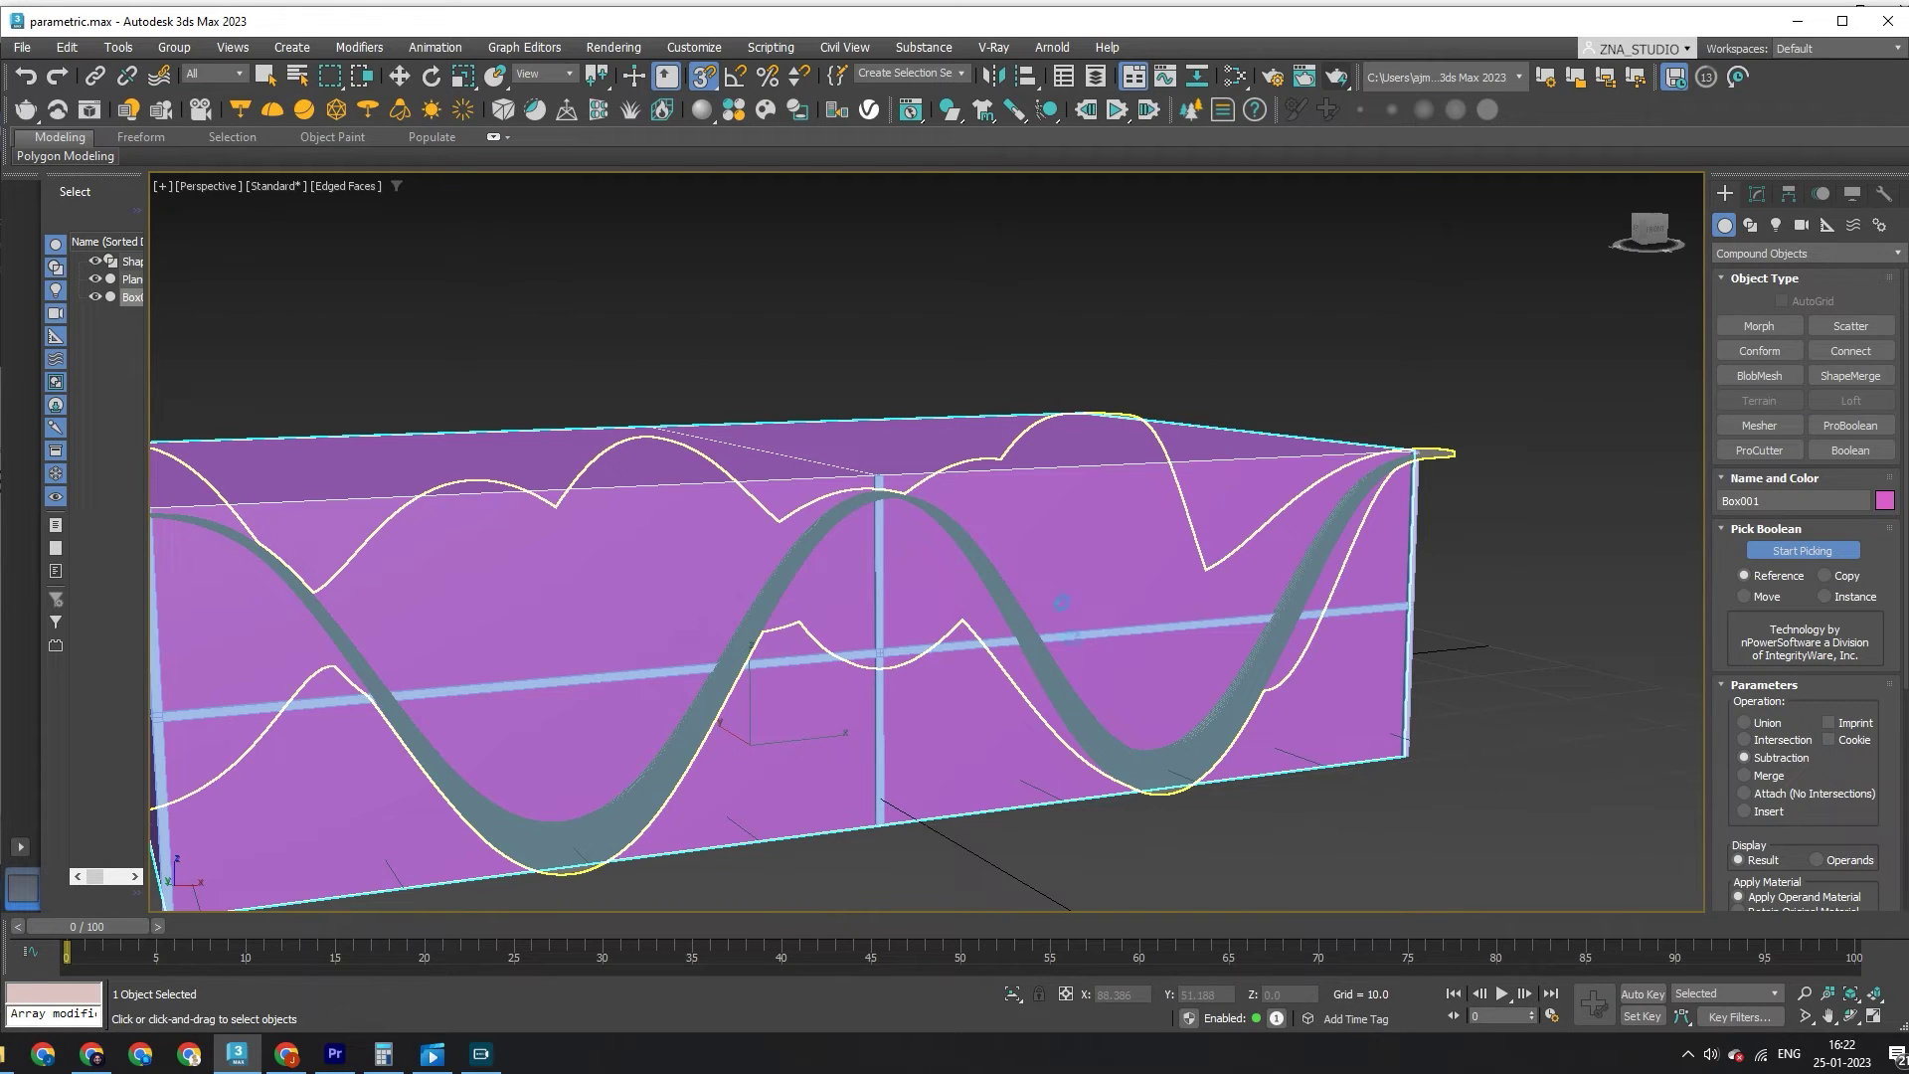
{"action": "left_click", "coordinate": [1089, 648]}
{"action": "scroll", "coordinate": [1089, 648], "scroll_direction": "down", "scroll_amount": 4}
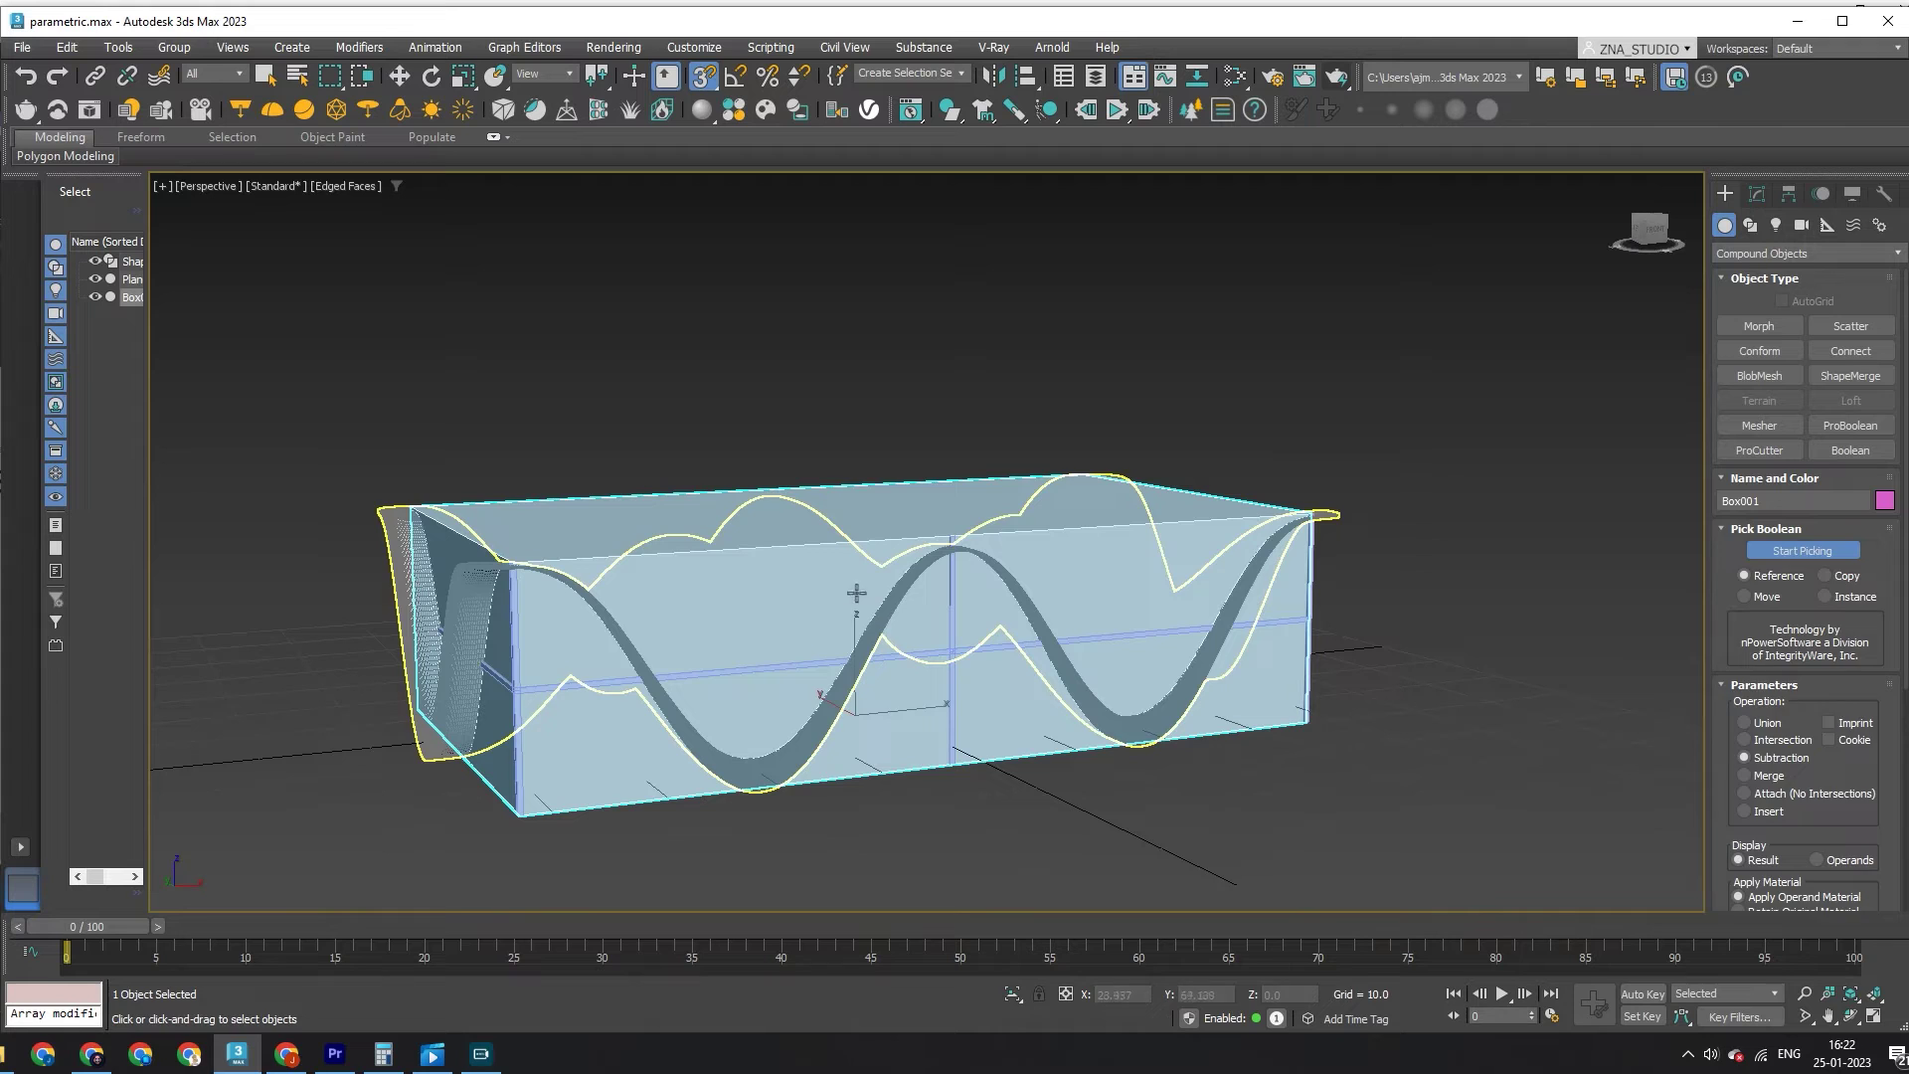
Step: Convert the boolean result to Editable Poly and delete its top cap element
{"action": "key", "text": "w"}
{"action": "right_click", "coordinate": [857, 626]}
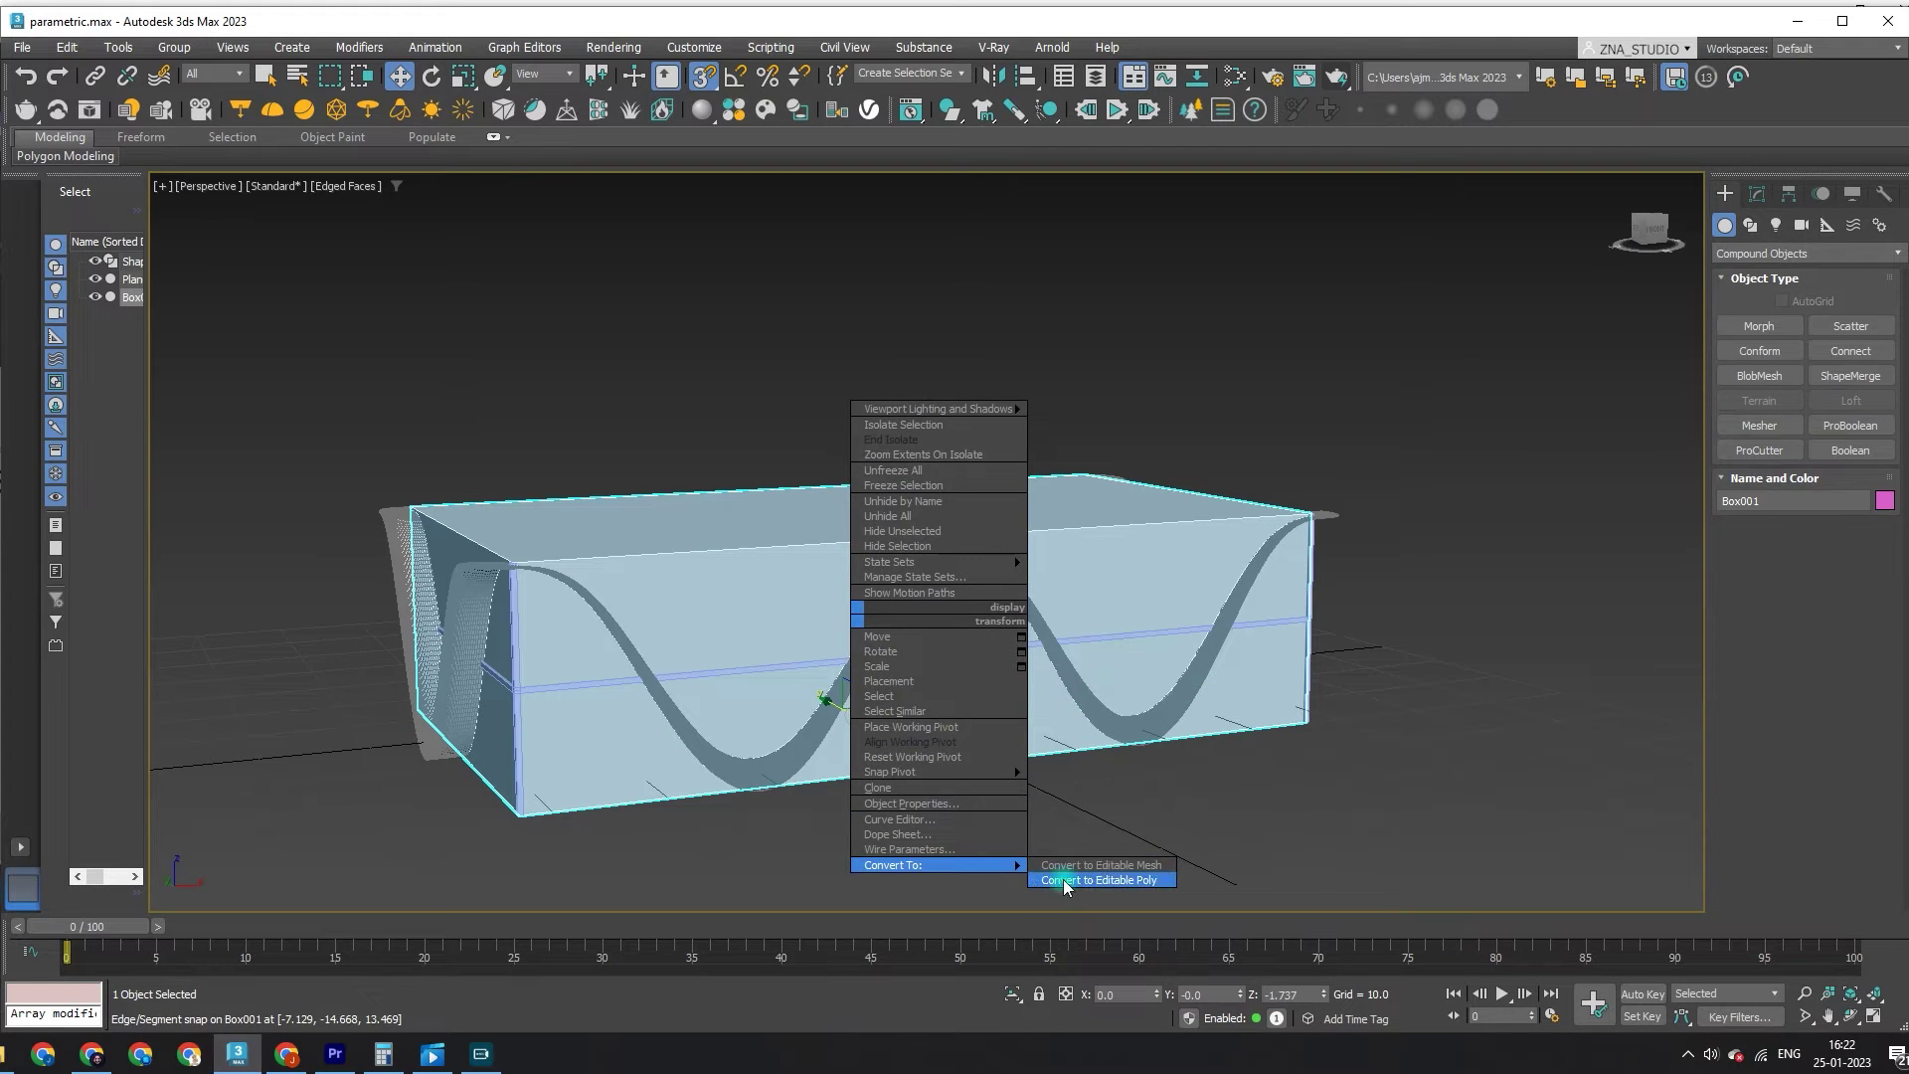
{"action": "left_click", "coordinate": [1060, 879]}
{"action": "key", "text": "4"}
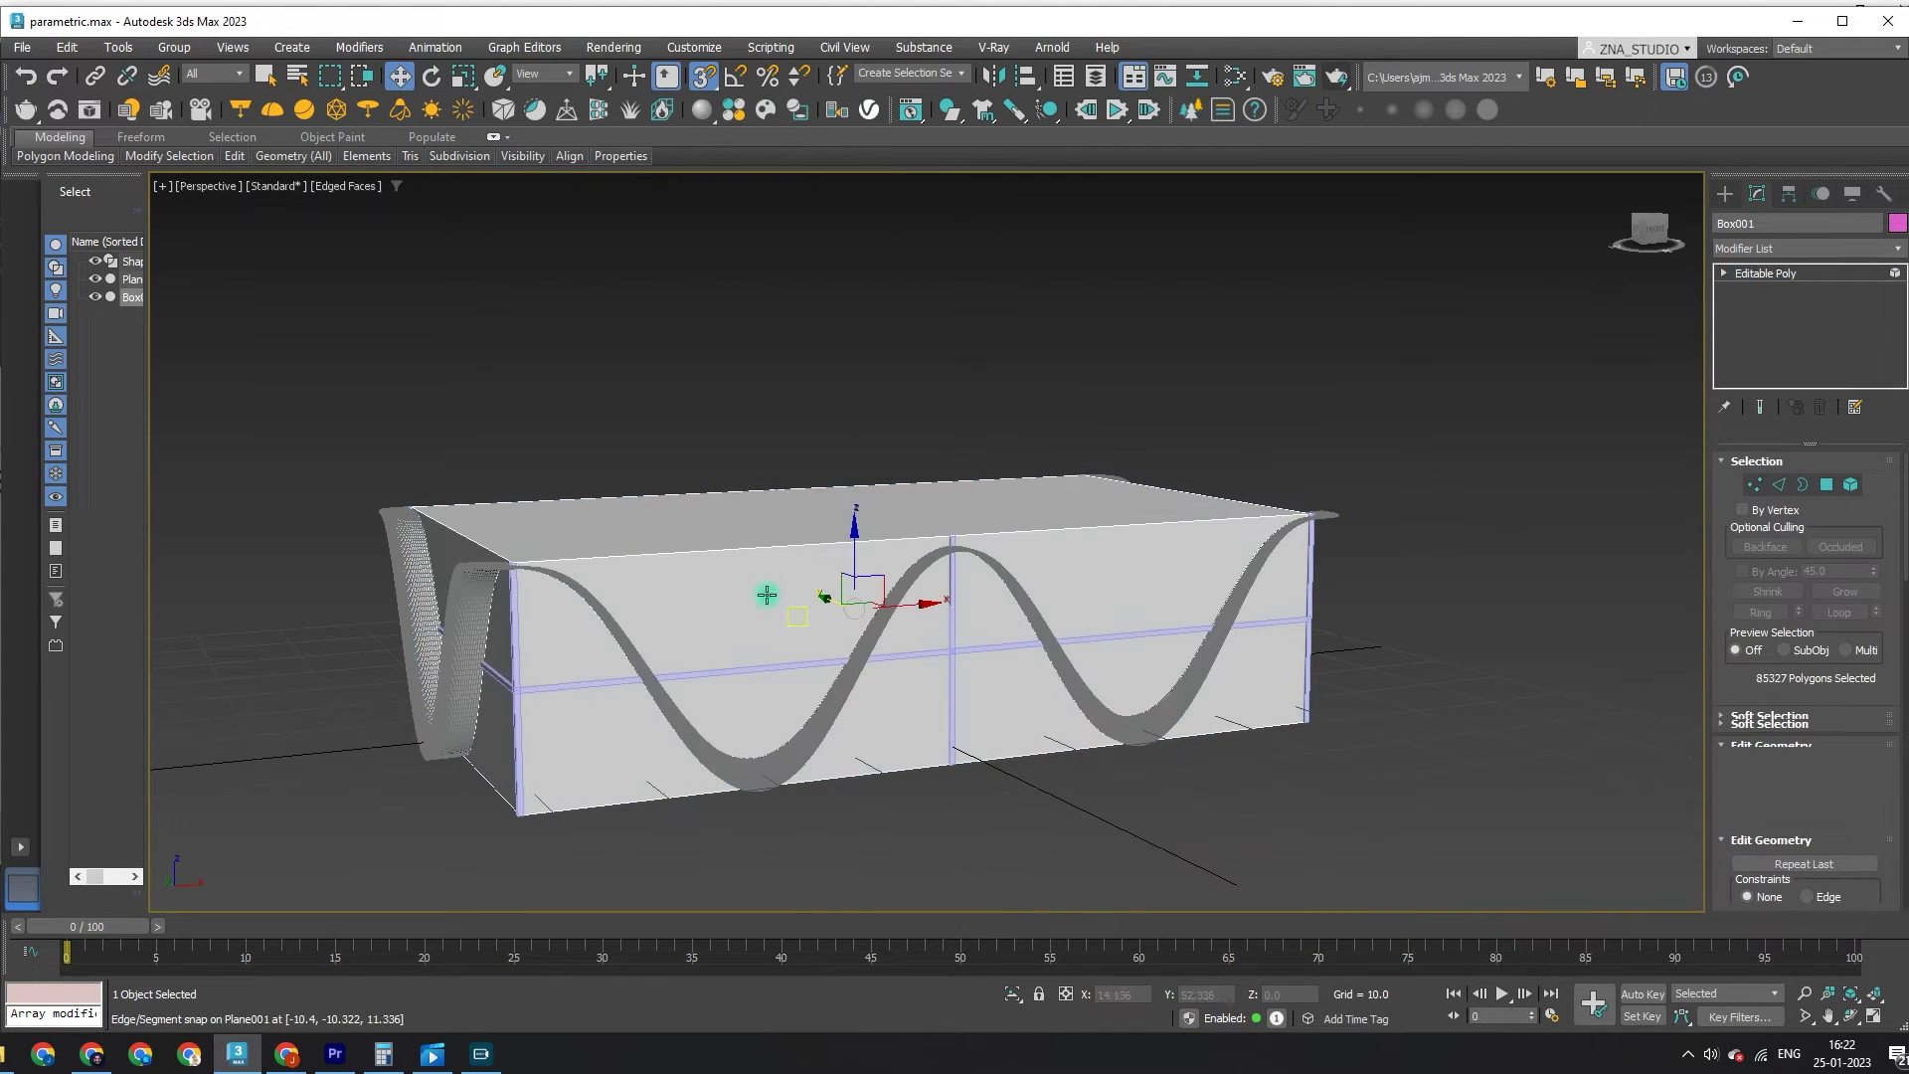
{"action": "key", "text": "5"}
{"action": "left_click", "coordinate": [767, 594]}
{"action": "key", "text": "Delete"}
Step: Select the wall faces to keep, invert the selection, and delete the unwanted faces
{"action": "left_click", "coordinate": [941, 719]}
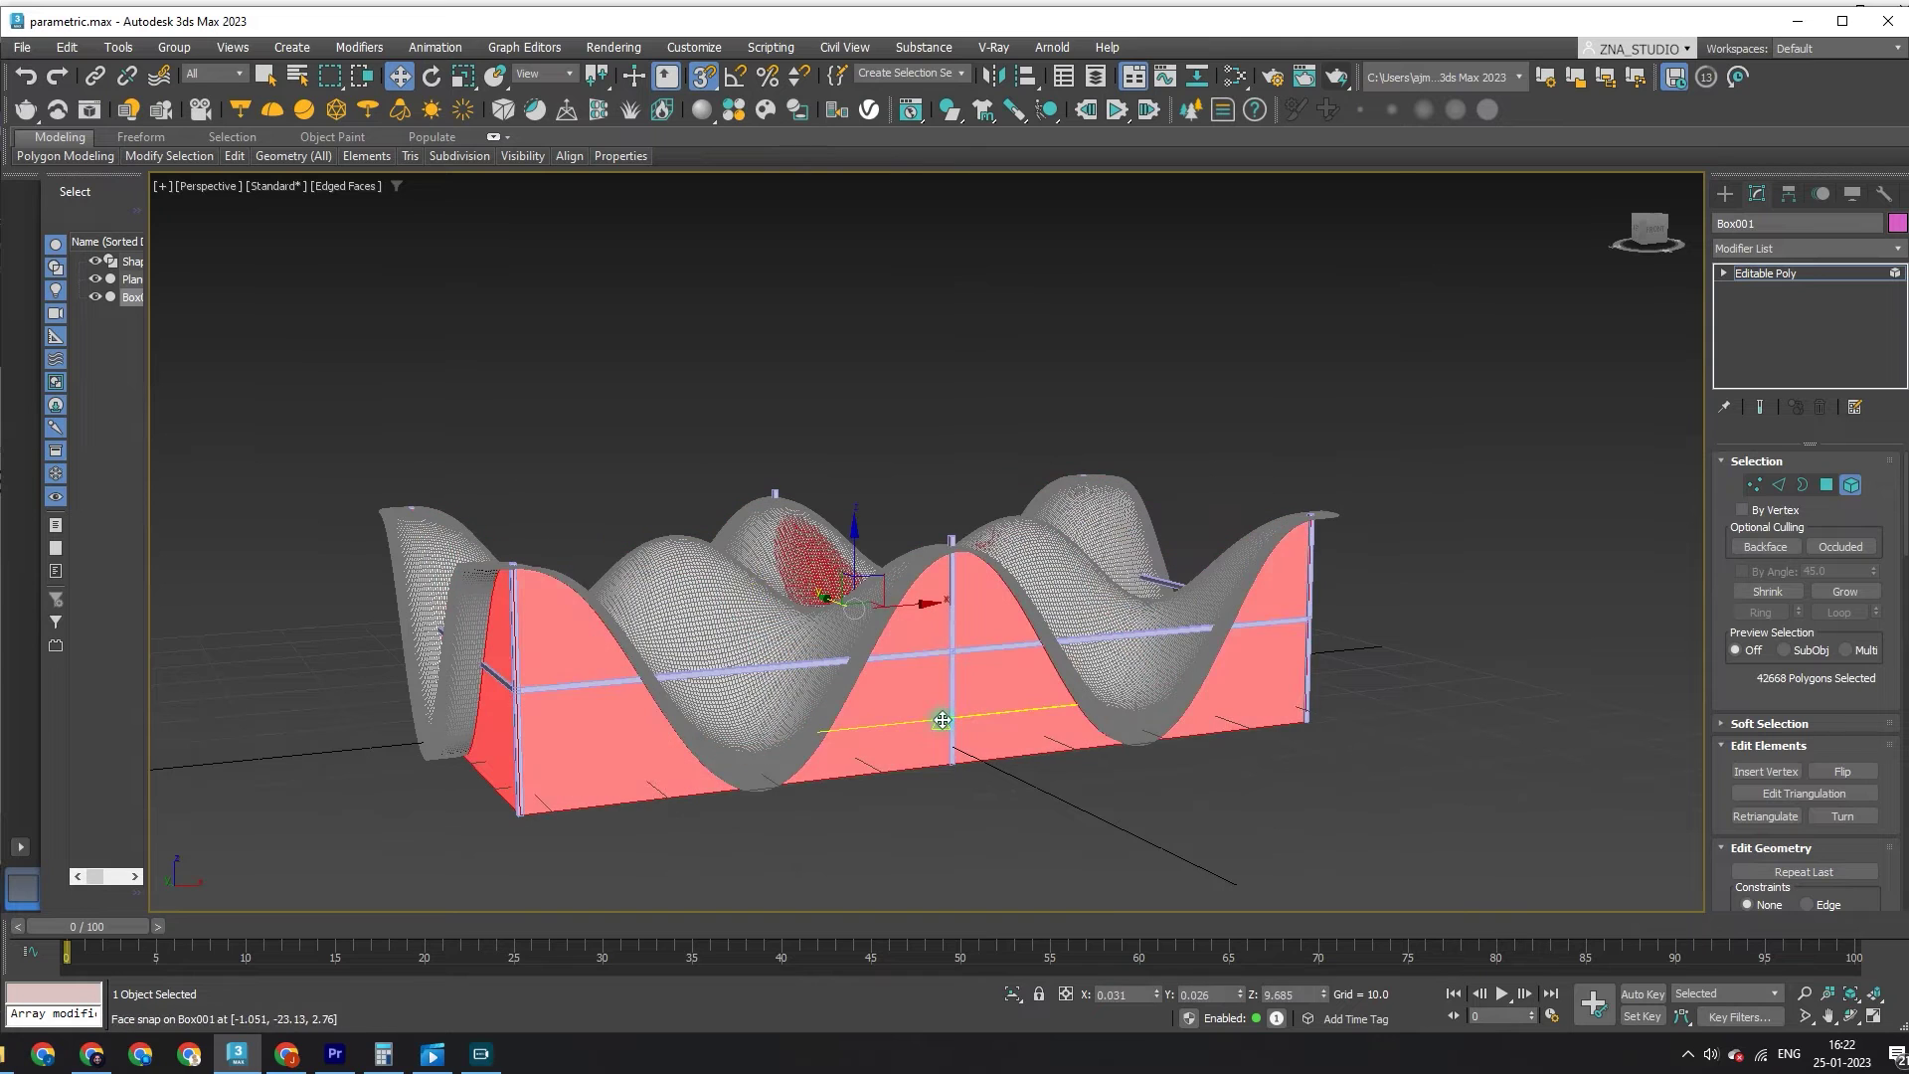
{"action": "key", "text": "ctrl+a"}
{"action": "key", "text": "4"}
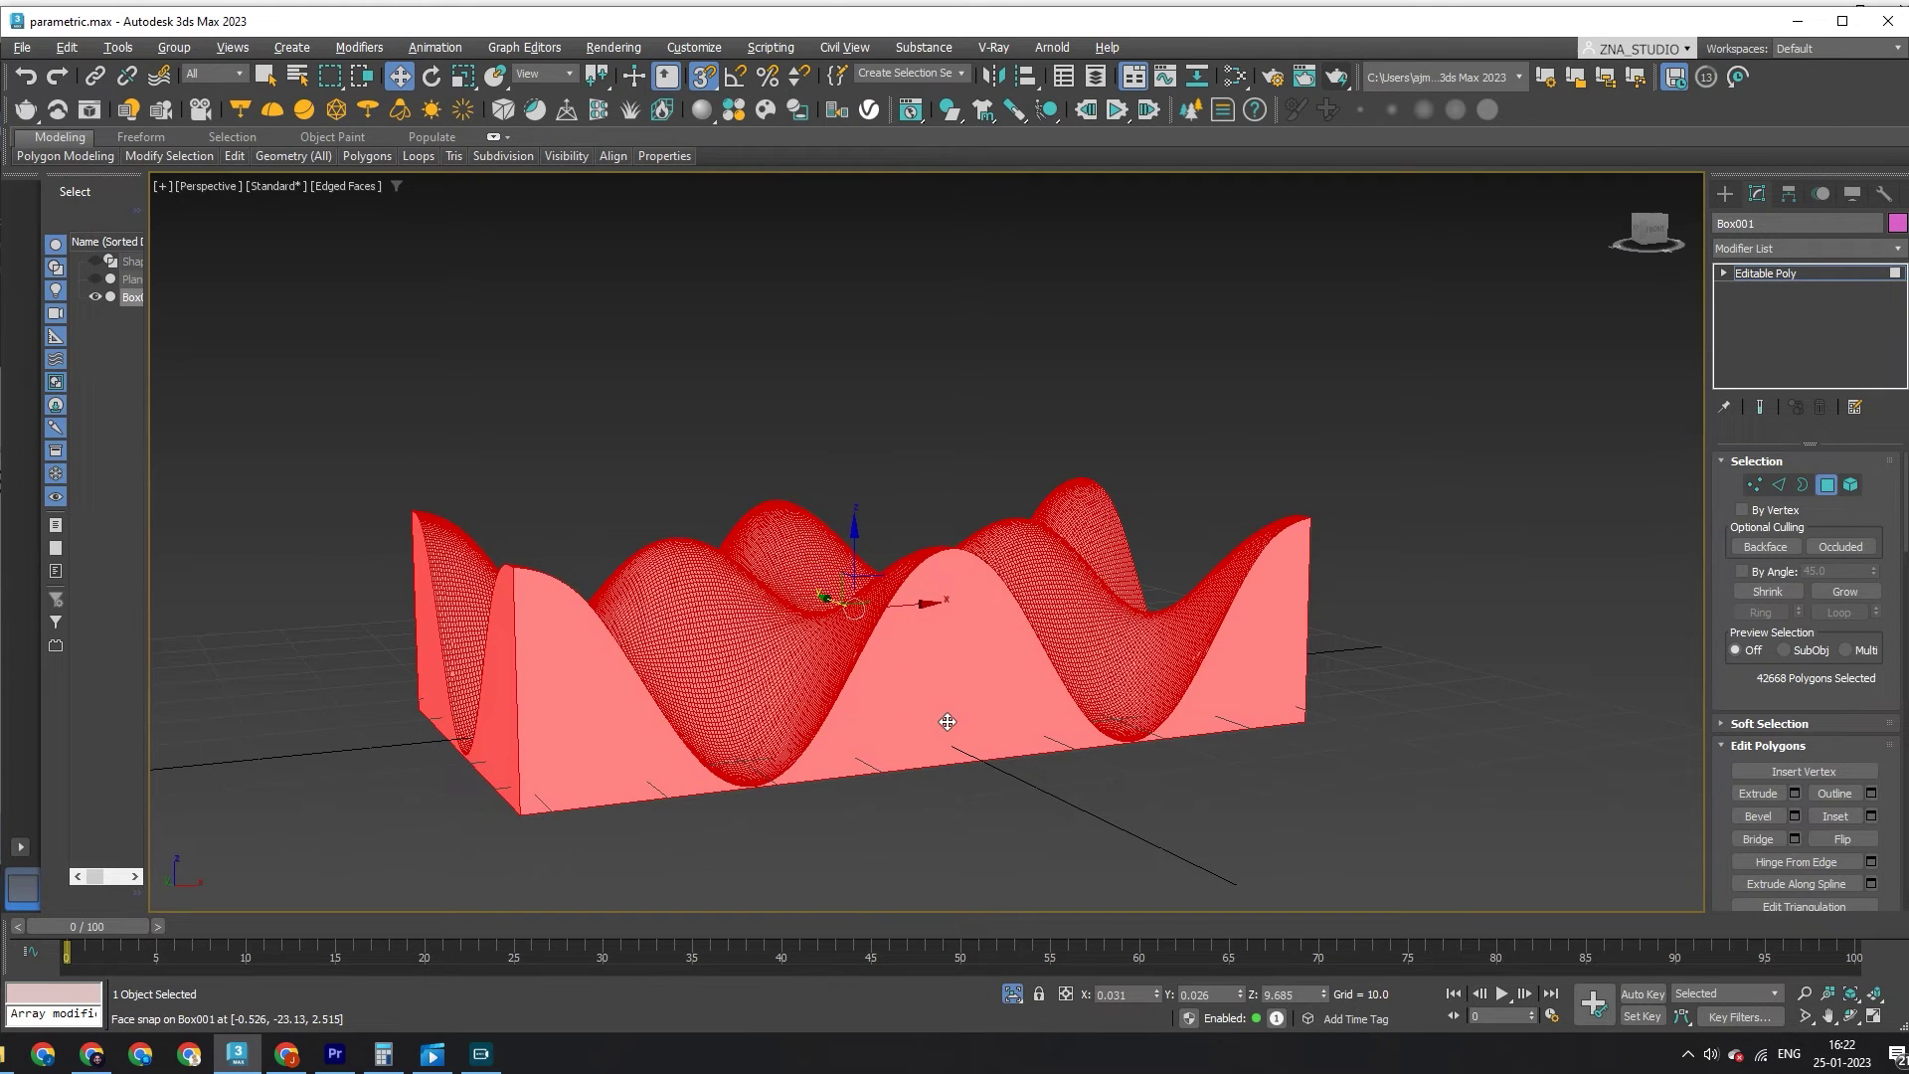
{"action": "left_click", "coordinate": [664, 769]}
{"action": "left_click", "coordinate": [511, 779], "text": "ctrl"}
{"action": "mouse_move", "coordinate": [511, 779]}
{"action": "middle_mouse_down", "text": "alt"}
{"action": "mouse_move", "coordinate": [994, 732]}
{"action": "mouse_move", "coordinate": [912, 664]}
{"action": "mouse_move", "coordinate": [630, 600]}
{"action": "mouse_move", "coordinate": [775, 750]}
{"action": "mouse_move", "coordinate": [840, 576]}
{"action": "middle_mouse_up", "text": "alt"}
{"action": "left_click", "coordinate": [994, 733], "text": "ctrl"}
{"action": "left_click", "coordinate": [696, 633], "text": "ctrl"}
{"action": "key", "text": "ctrl+i"}
{"action": "key", "text": "Delete"}
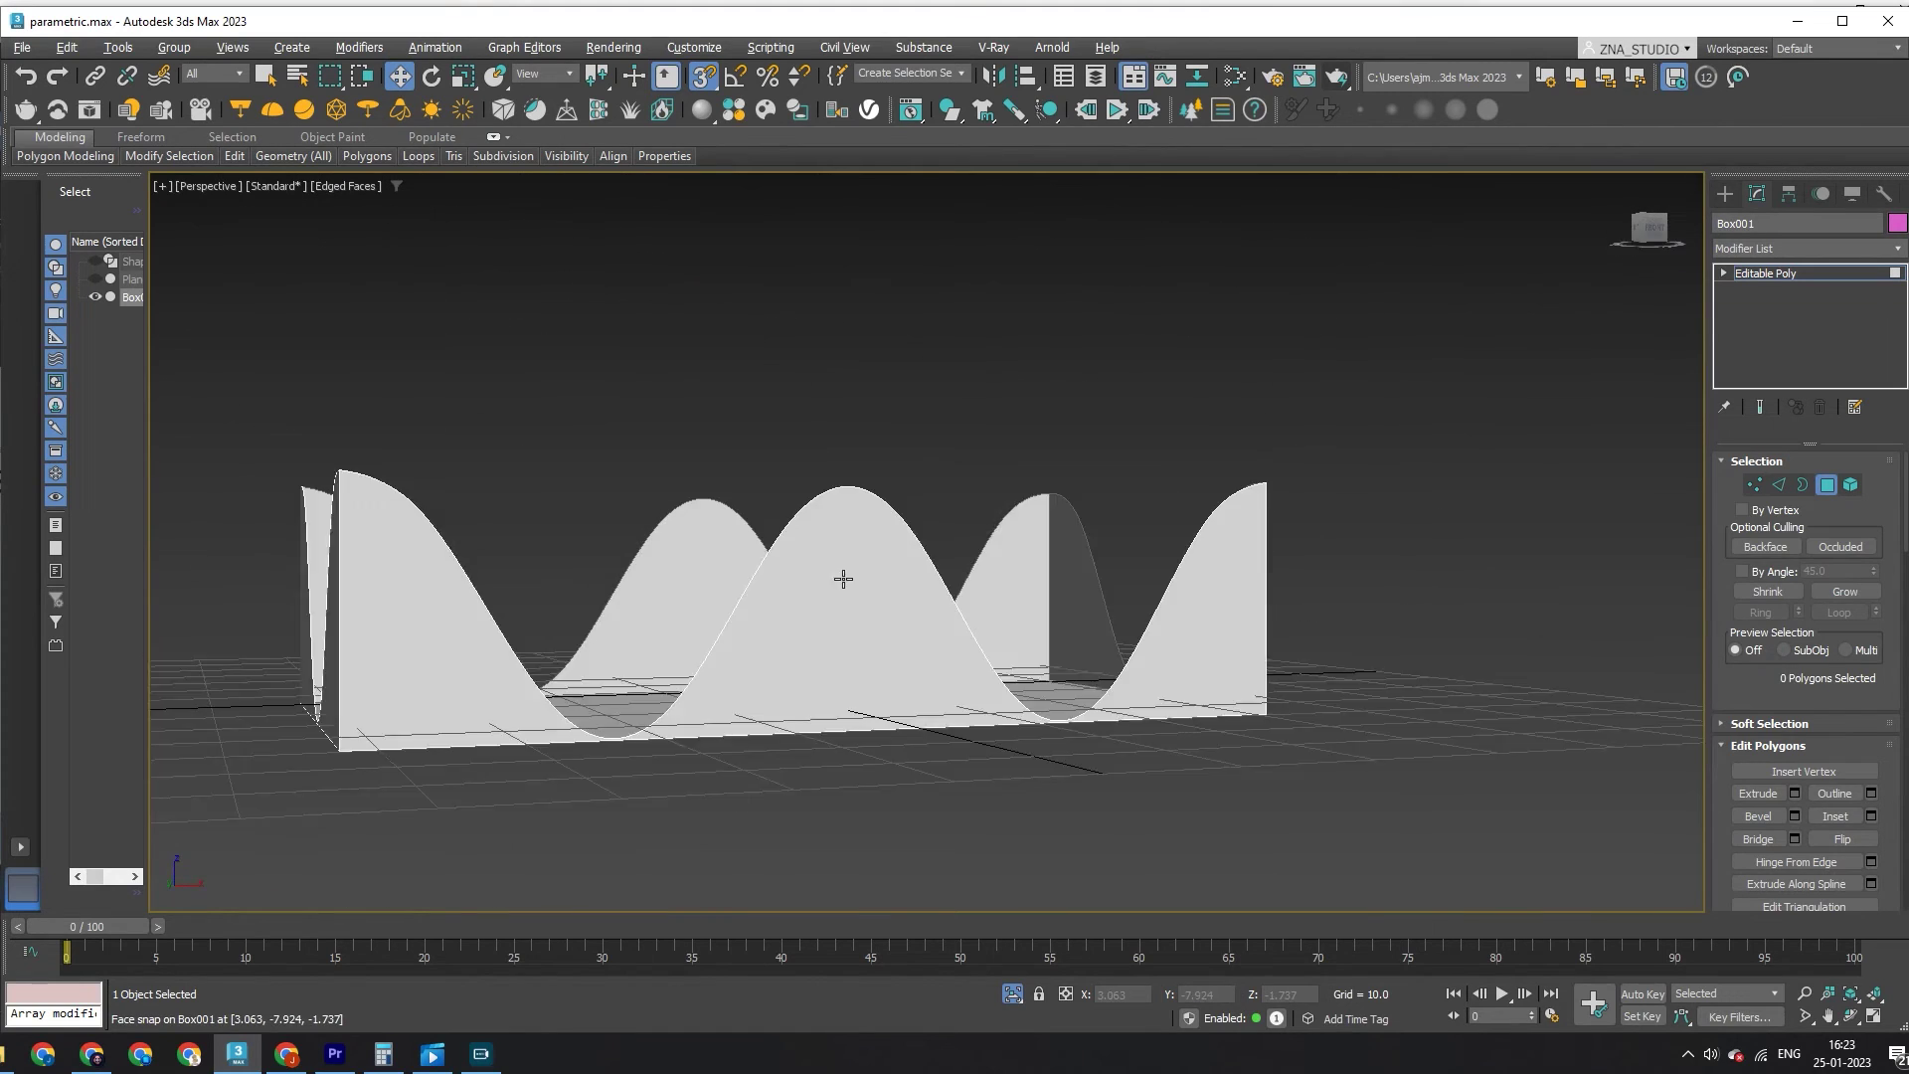
{"action": "left_click", "coordinate": [904, 554]}
Step: Add a Quadify Mesh modifier to the walls with Quad Size 6.0
{"action": "left_click", "coordinate": [1894, 273]}
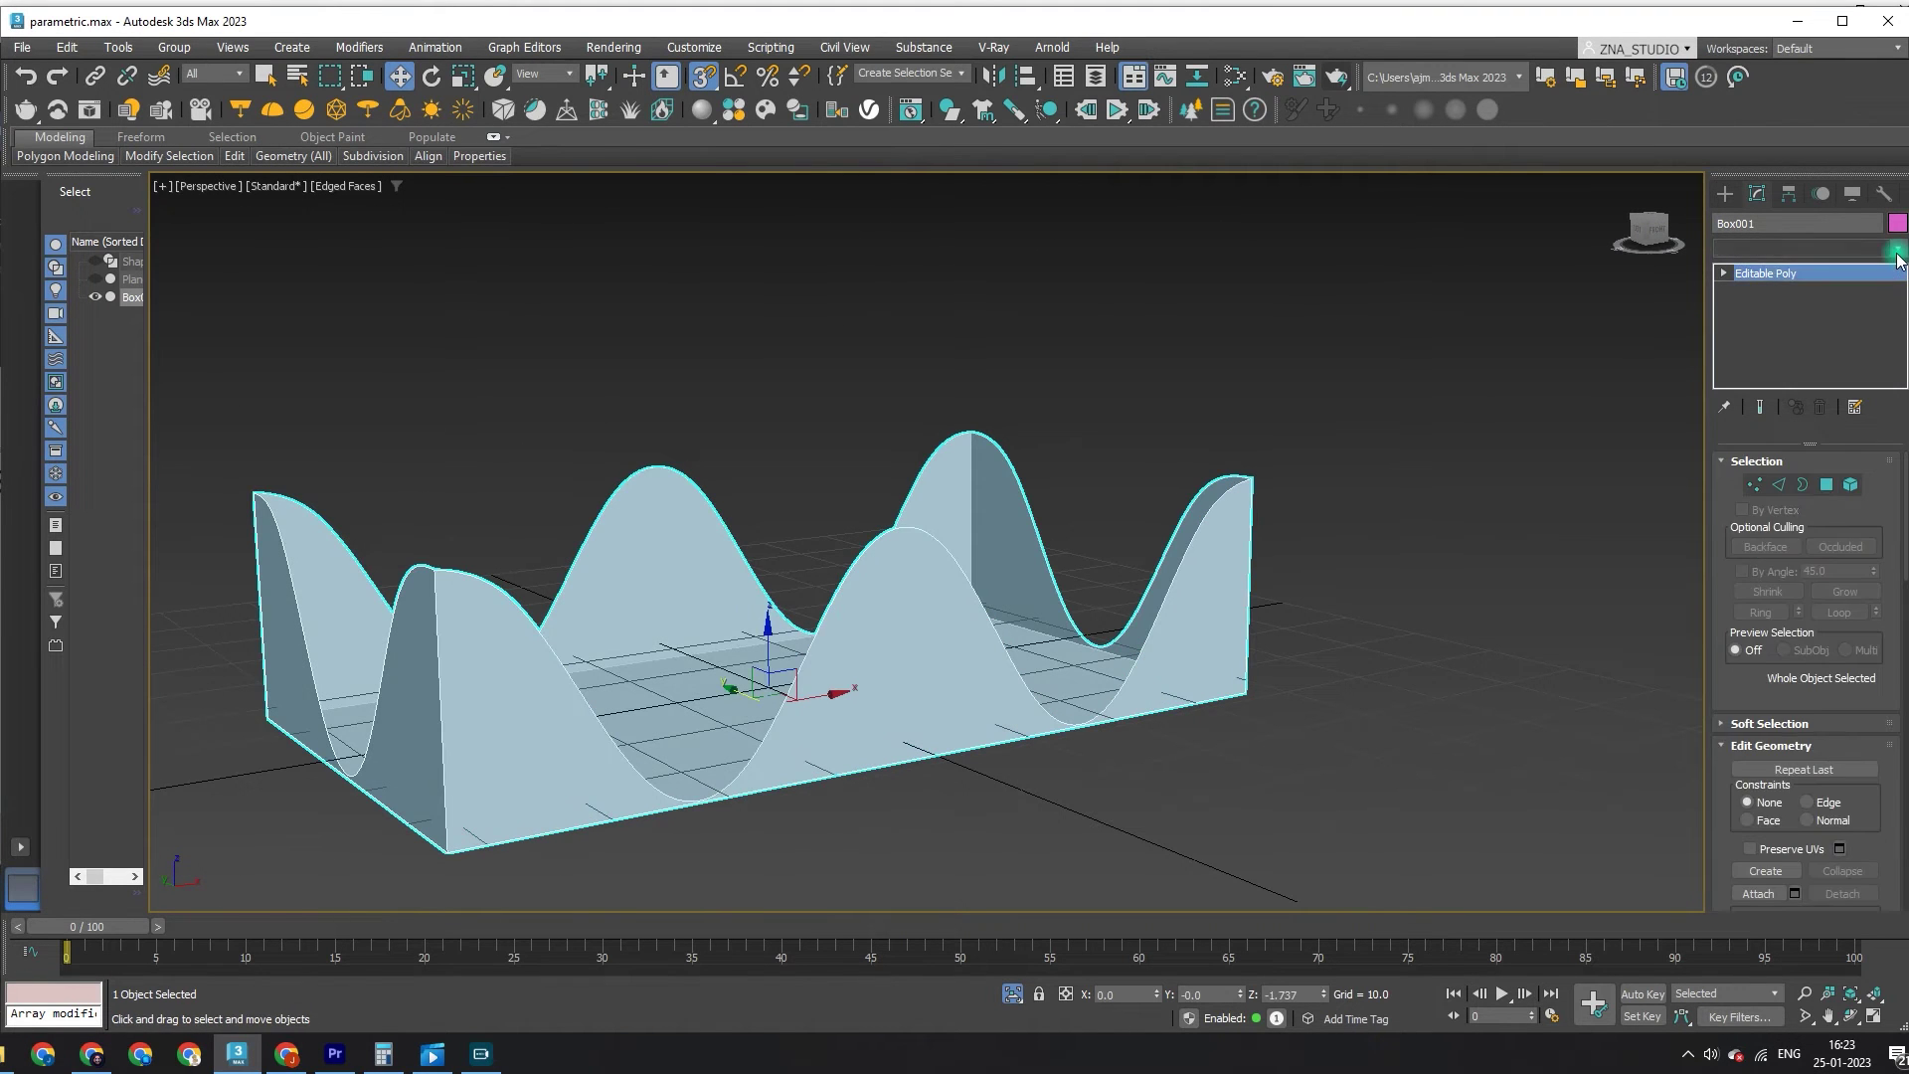
{"action": "key", "text": "q"}
{"action": "left_click", "coordinate": [1847, 274]}
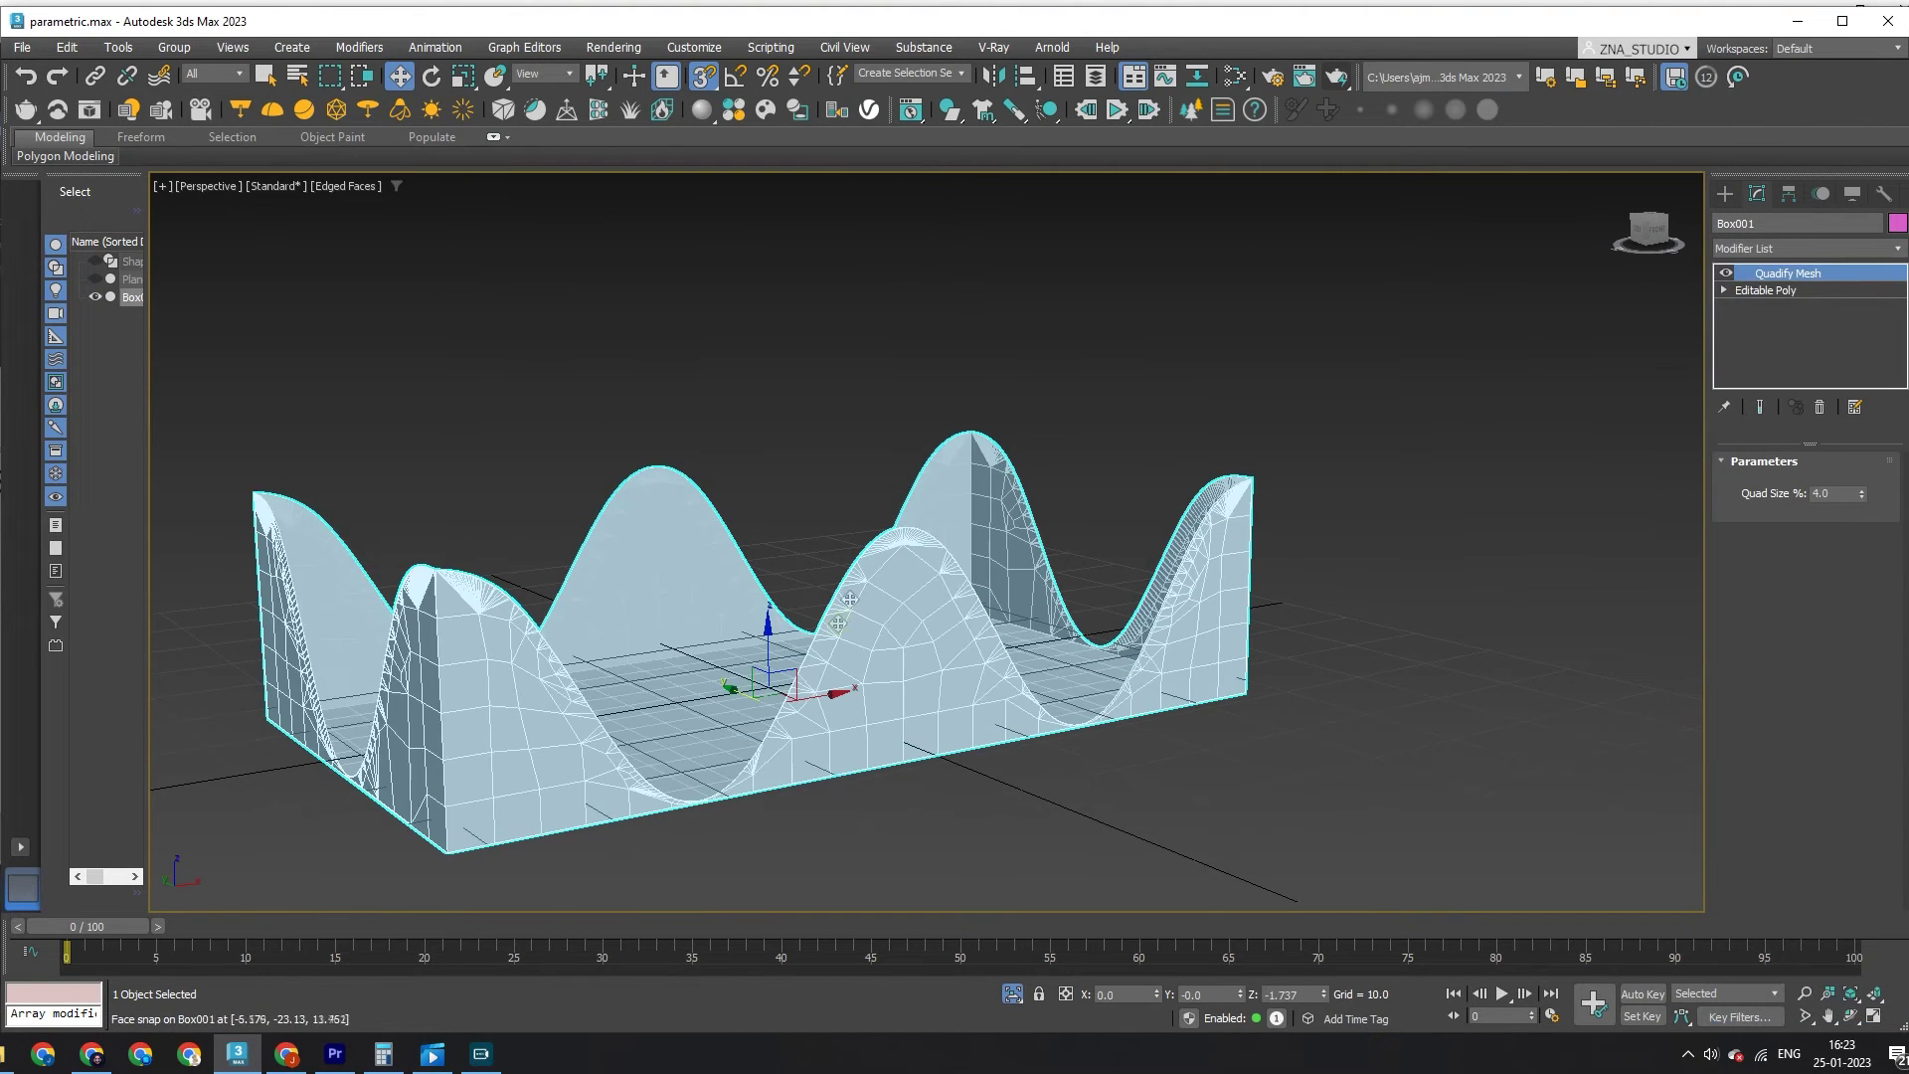
{"action": "key", "text": "bracketleft"}
{"action": "key", "text": "bracketleft"}
{"action": "left_click", "coordinate": [1859, 490]}
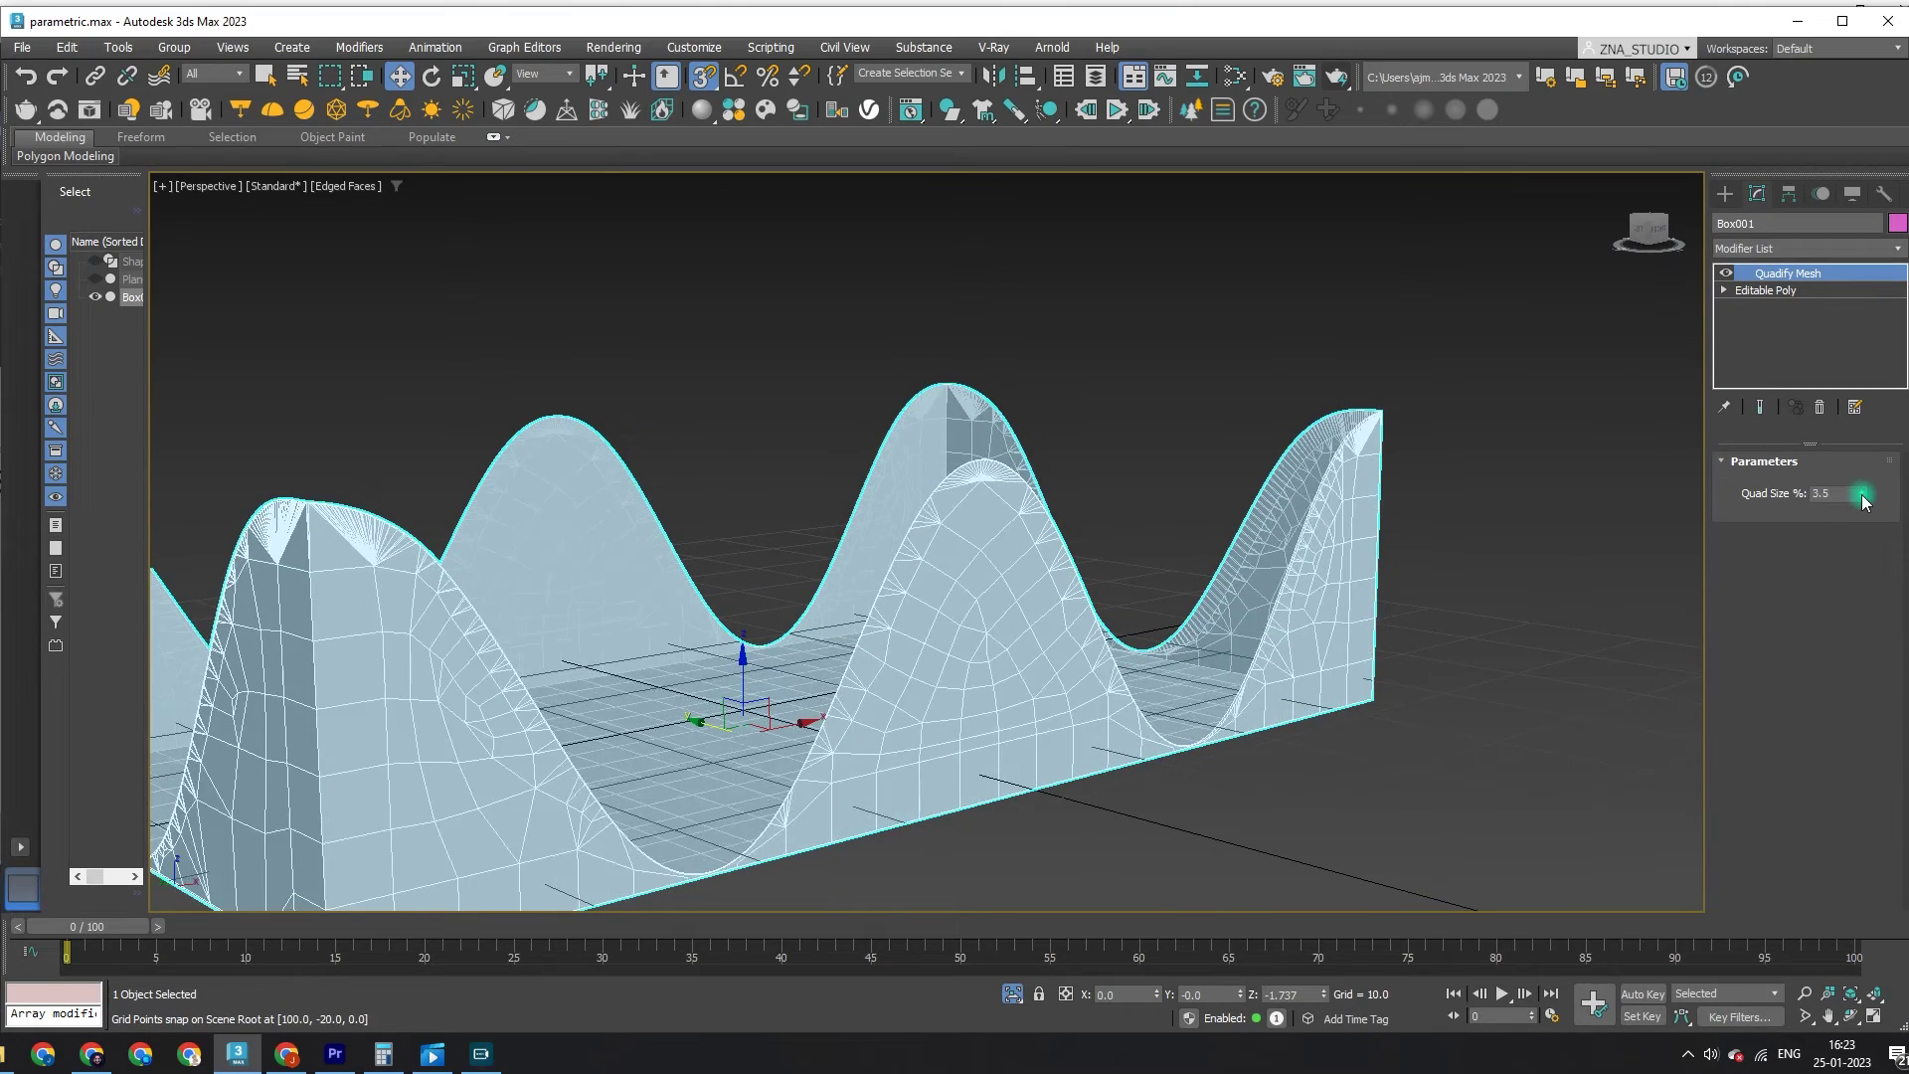
{"action": "left_click", "coordinate": [1859, 490]}
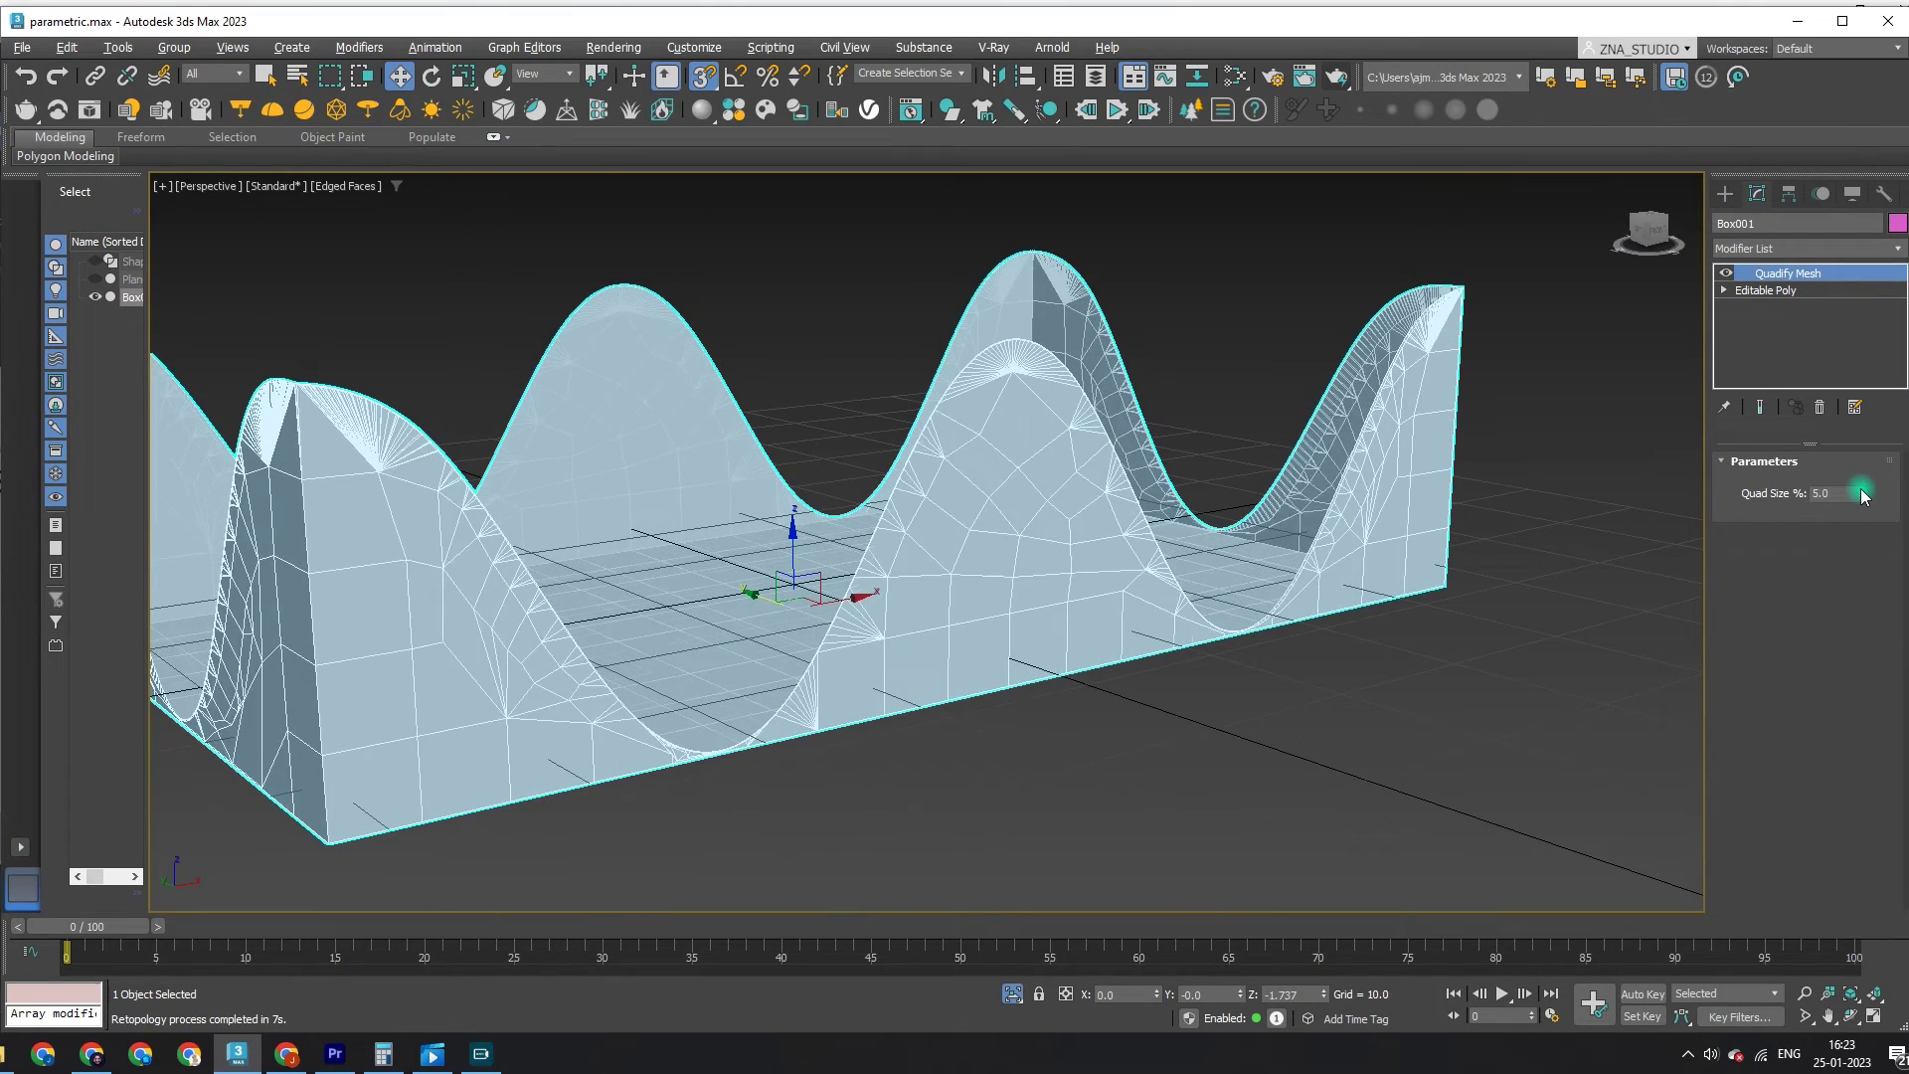
{"action": "left_click", "coordinate": [1858, 489]}
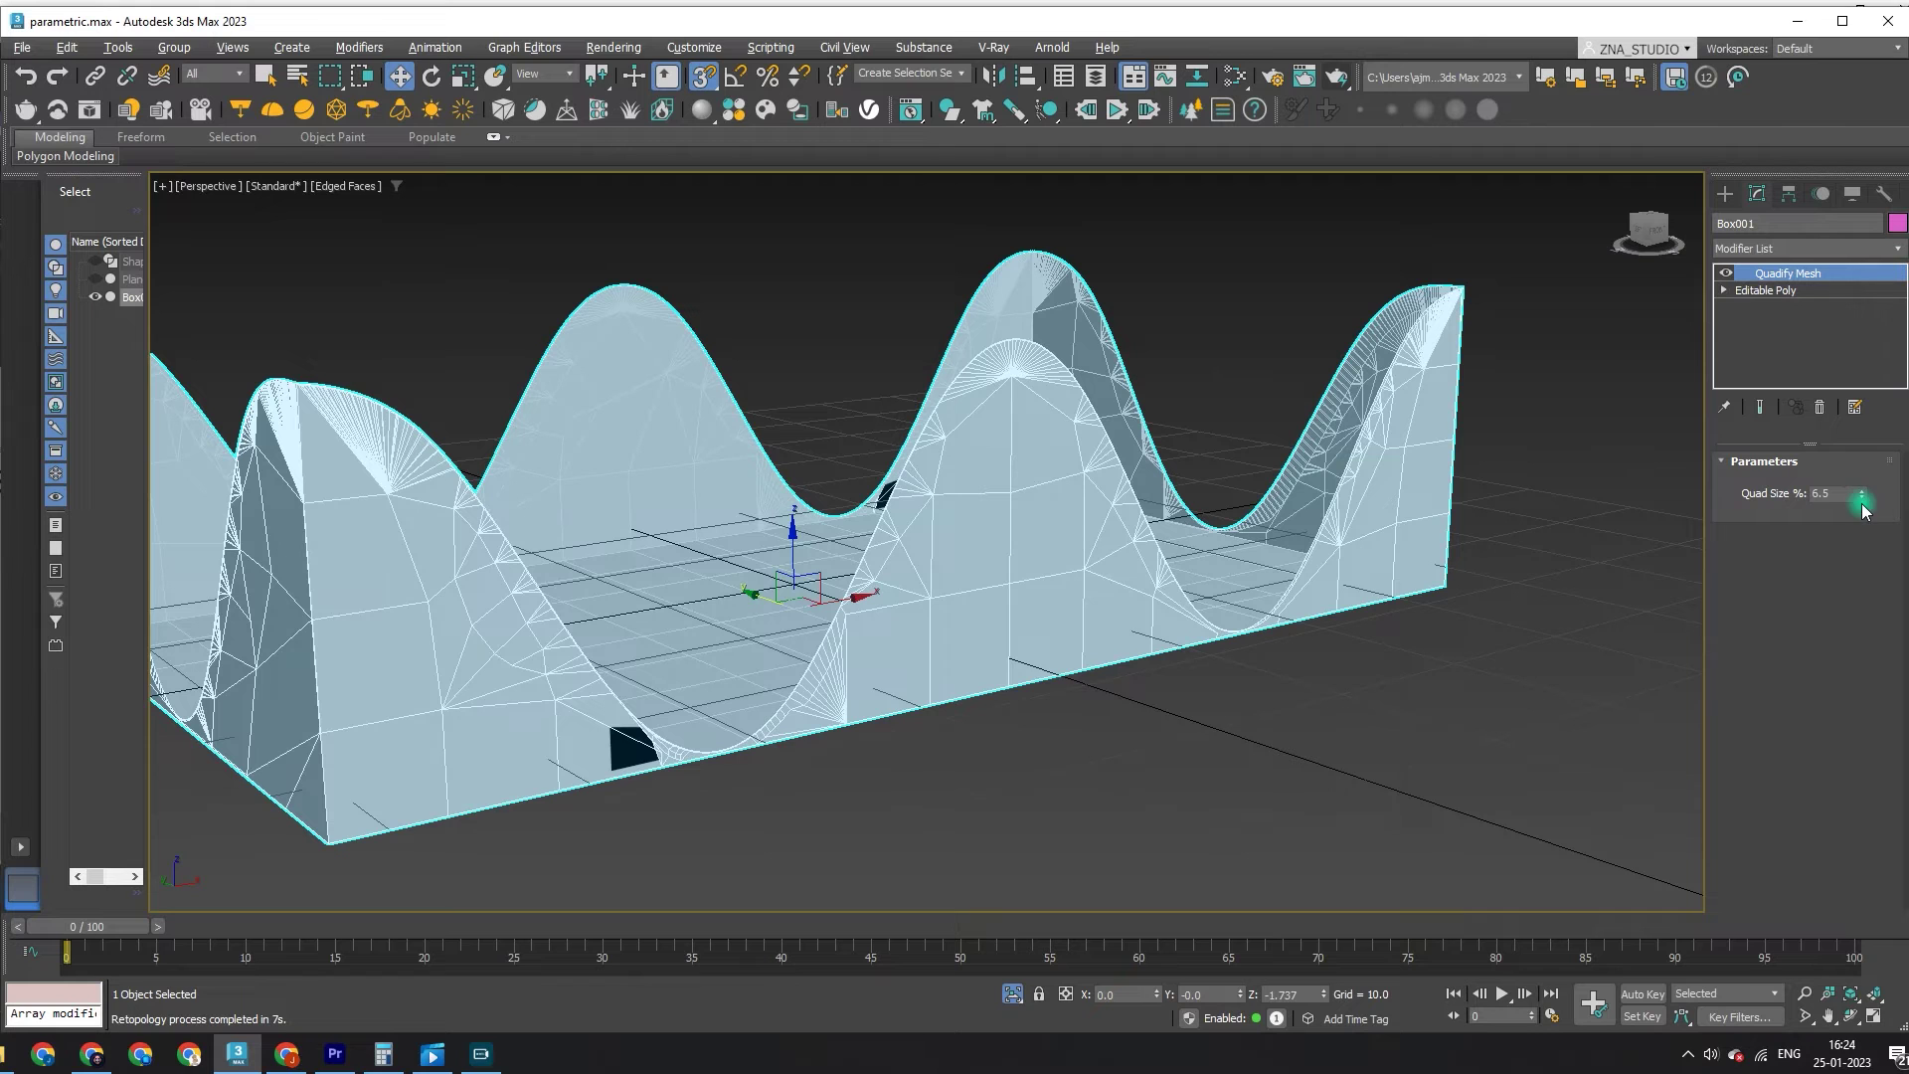
Step: Unhide all objects and select the Shape001 spline frame
{"action": "right_click", "coordinate": [1292, 688]}
{"action": "left_click", "coordinate": [1207, 577]}
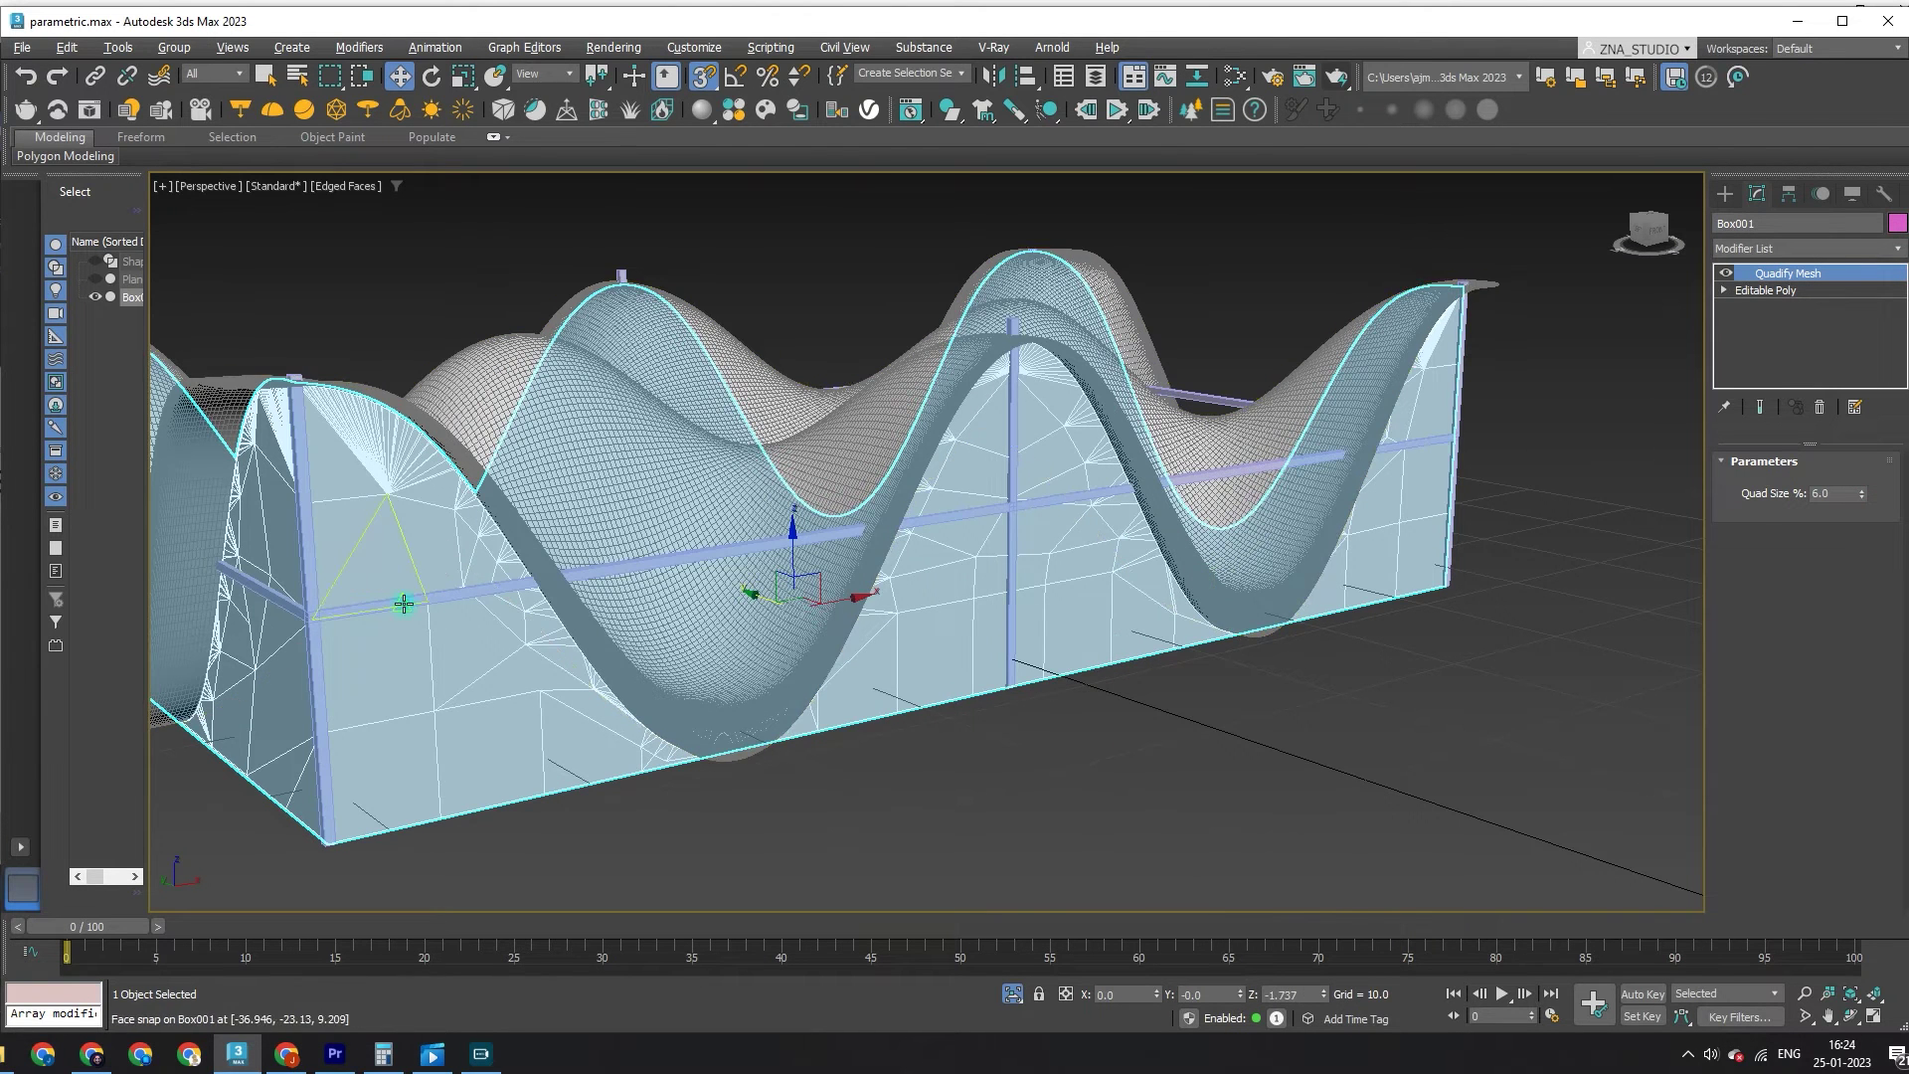
{"action": "left_click", "coordinate": [404, 605]}
Step: In Front view, lower the frame posts' top vertices onto the wavy roof curve
{"action": "key", "text": "f"}
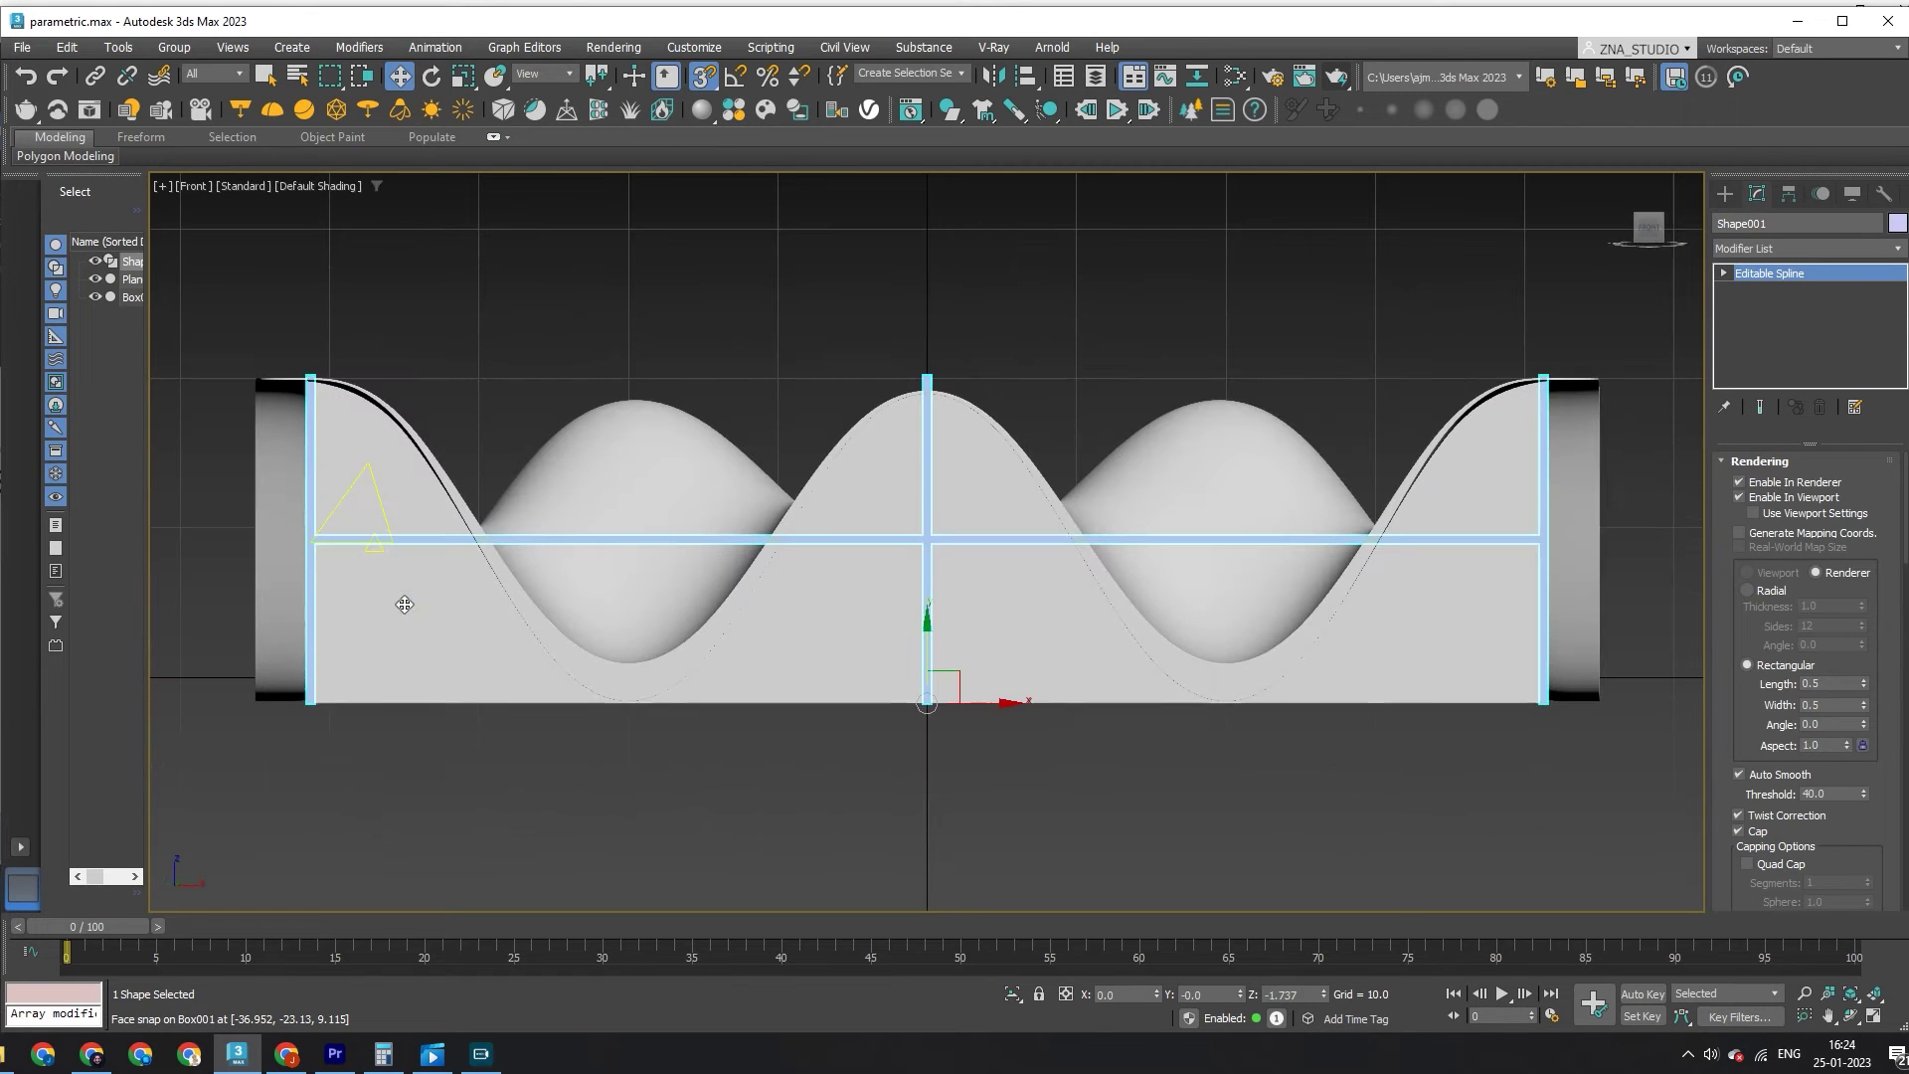
{"action": "left_click_drag", "start_coordinate": [1306, 419], "coordinate": [1311, 422]}
{"action": "scroll", "coordinate": [1423, 298], "scroll_direction": "up", "scroll_amount": 4}
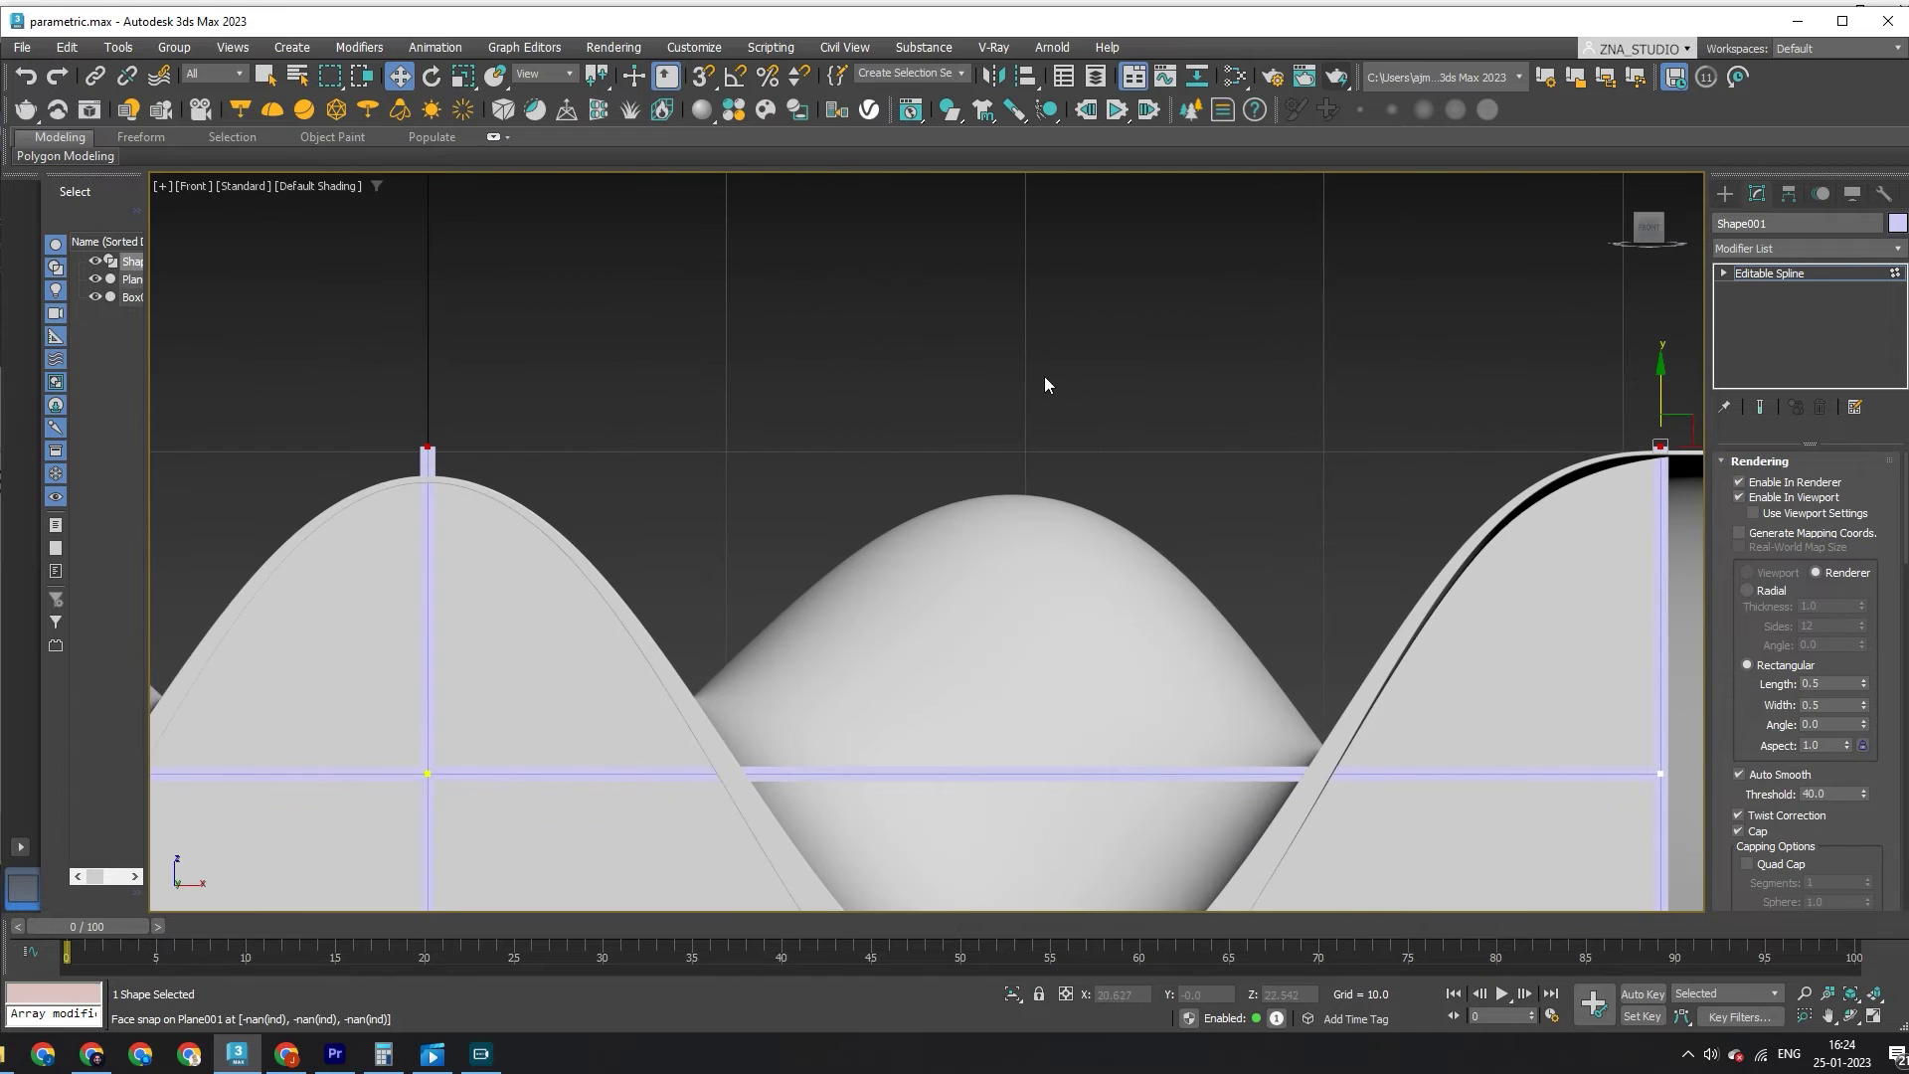
{"action": "middle_click_drag", "start_coordinate": [1044, 376], "coordinate": [929, 356]}
{"action": "middle_click_drag", "start_coordinate": [653, 345], "coordinate": [843, 328]}
{"action": "left_click_drag", "start_coordinate": [651, 341], "coordinate": [659, 370]}
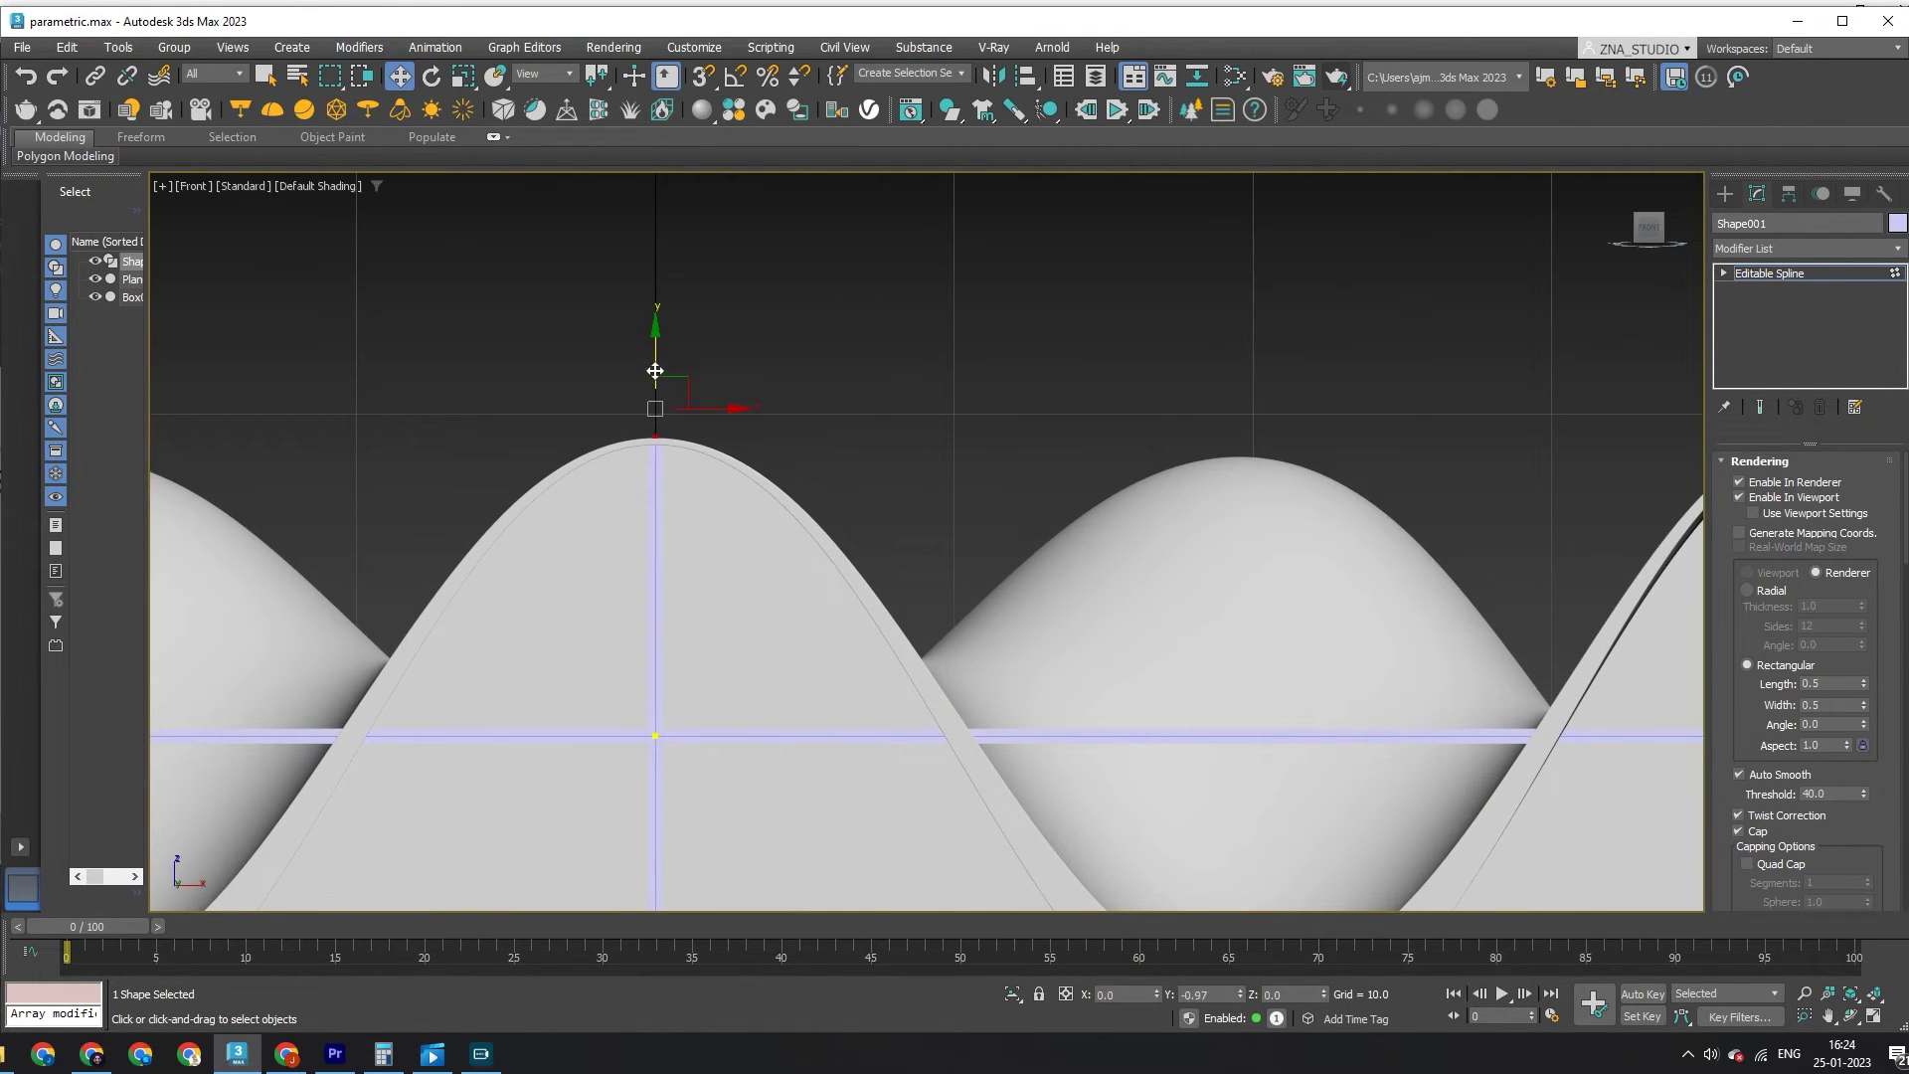
{"action": "key", "text": "z"}
{"action": "scroll", "coordinate": [400, 437], "scroll_direction": "up", "scroll_amount": 8}
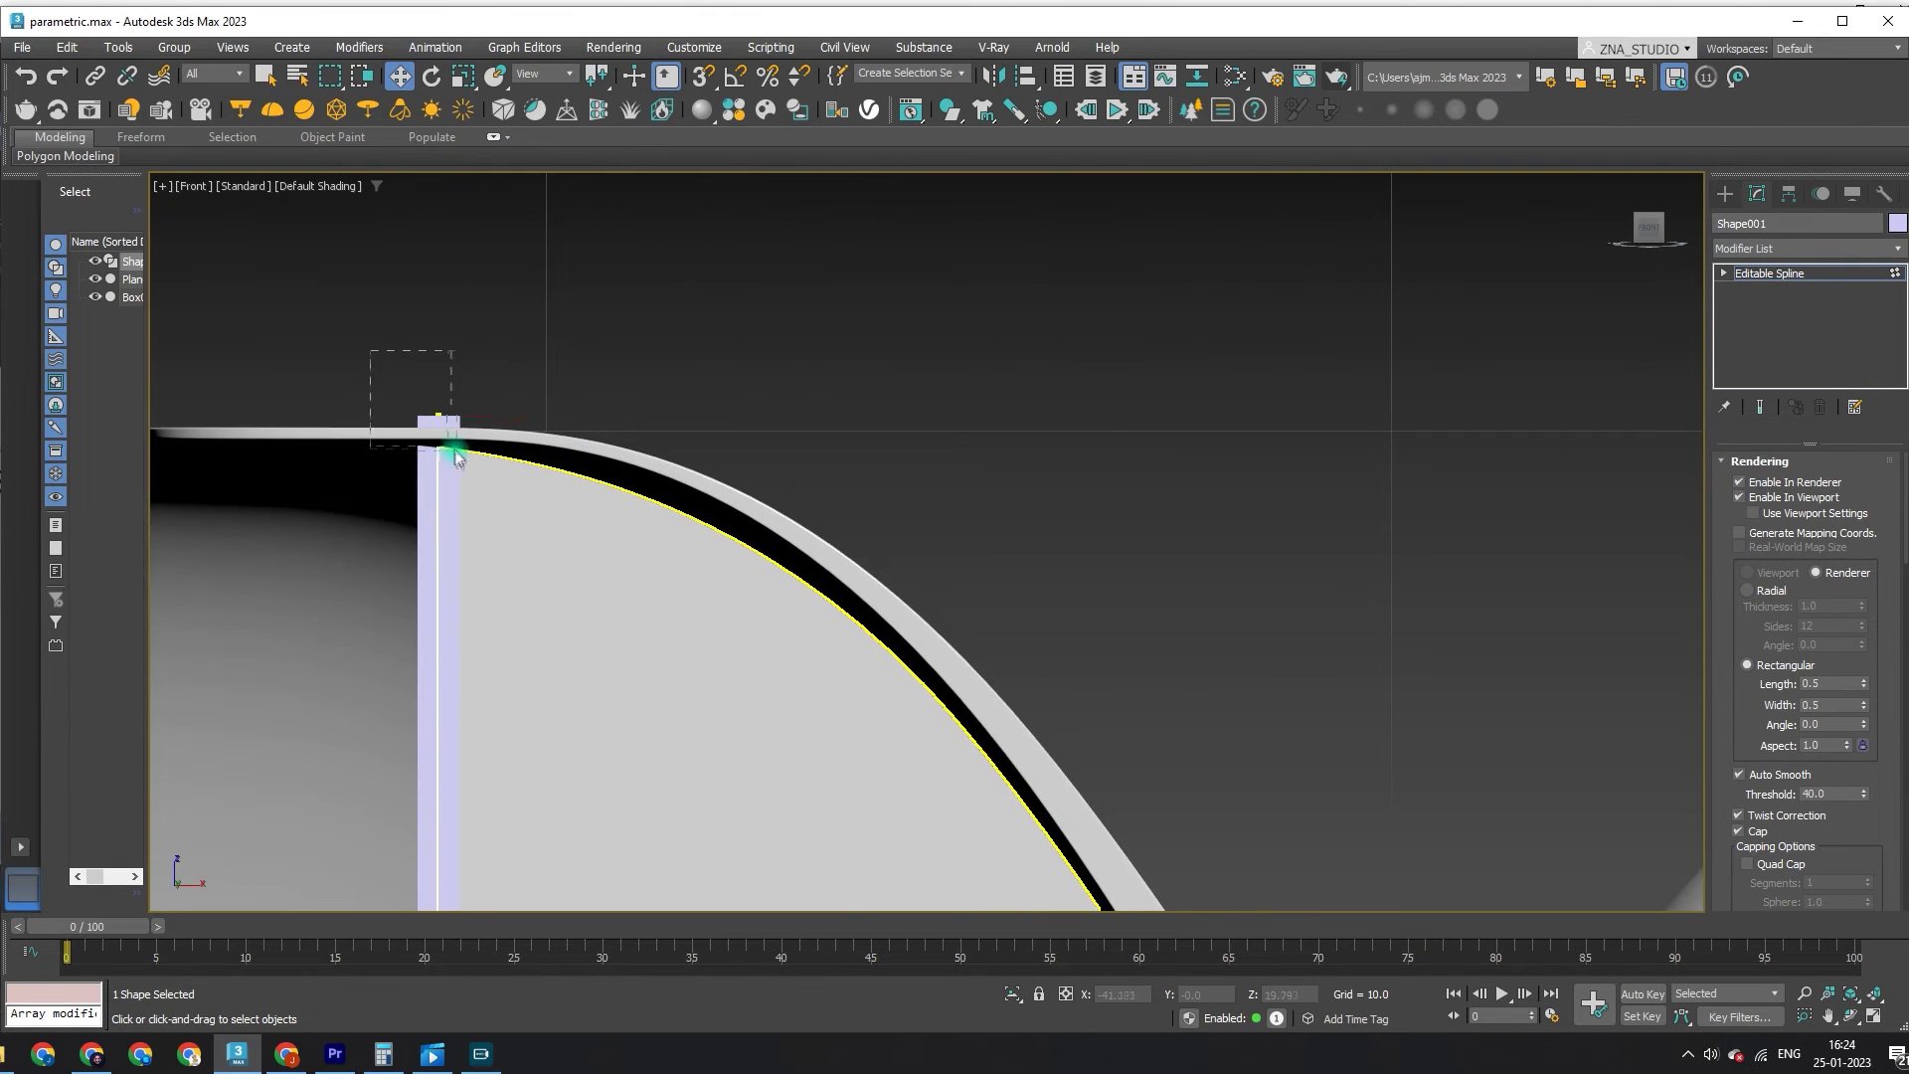
{"action": "key", "text": "z"}
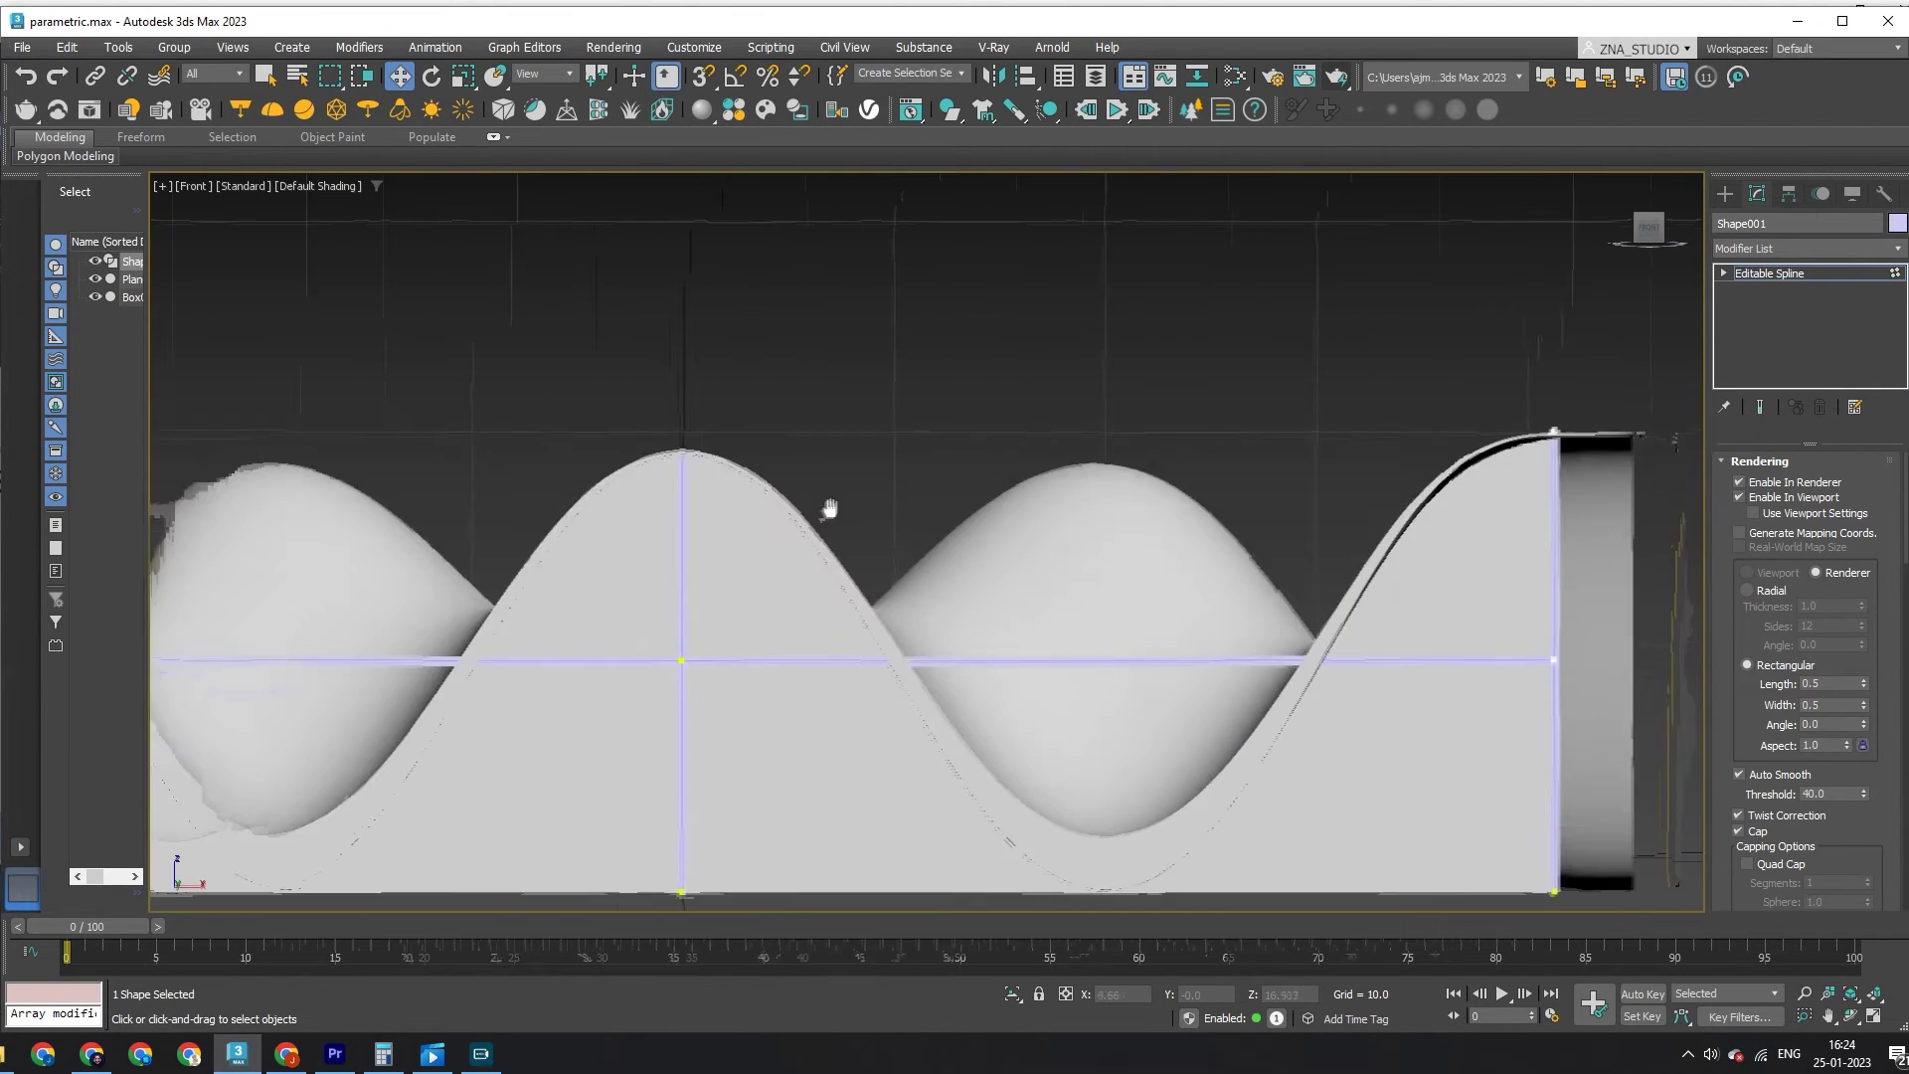
{"action": "scroll", "coordinate": [1191, 551], "scroll_direction": "up", "scroll_amount": 8}
{"action": "left_click_drag", "start_coordinate": [1028, 430], "coordinate": [1035, 450]}
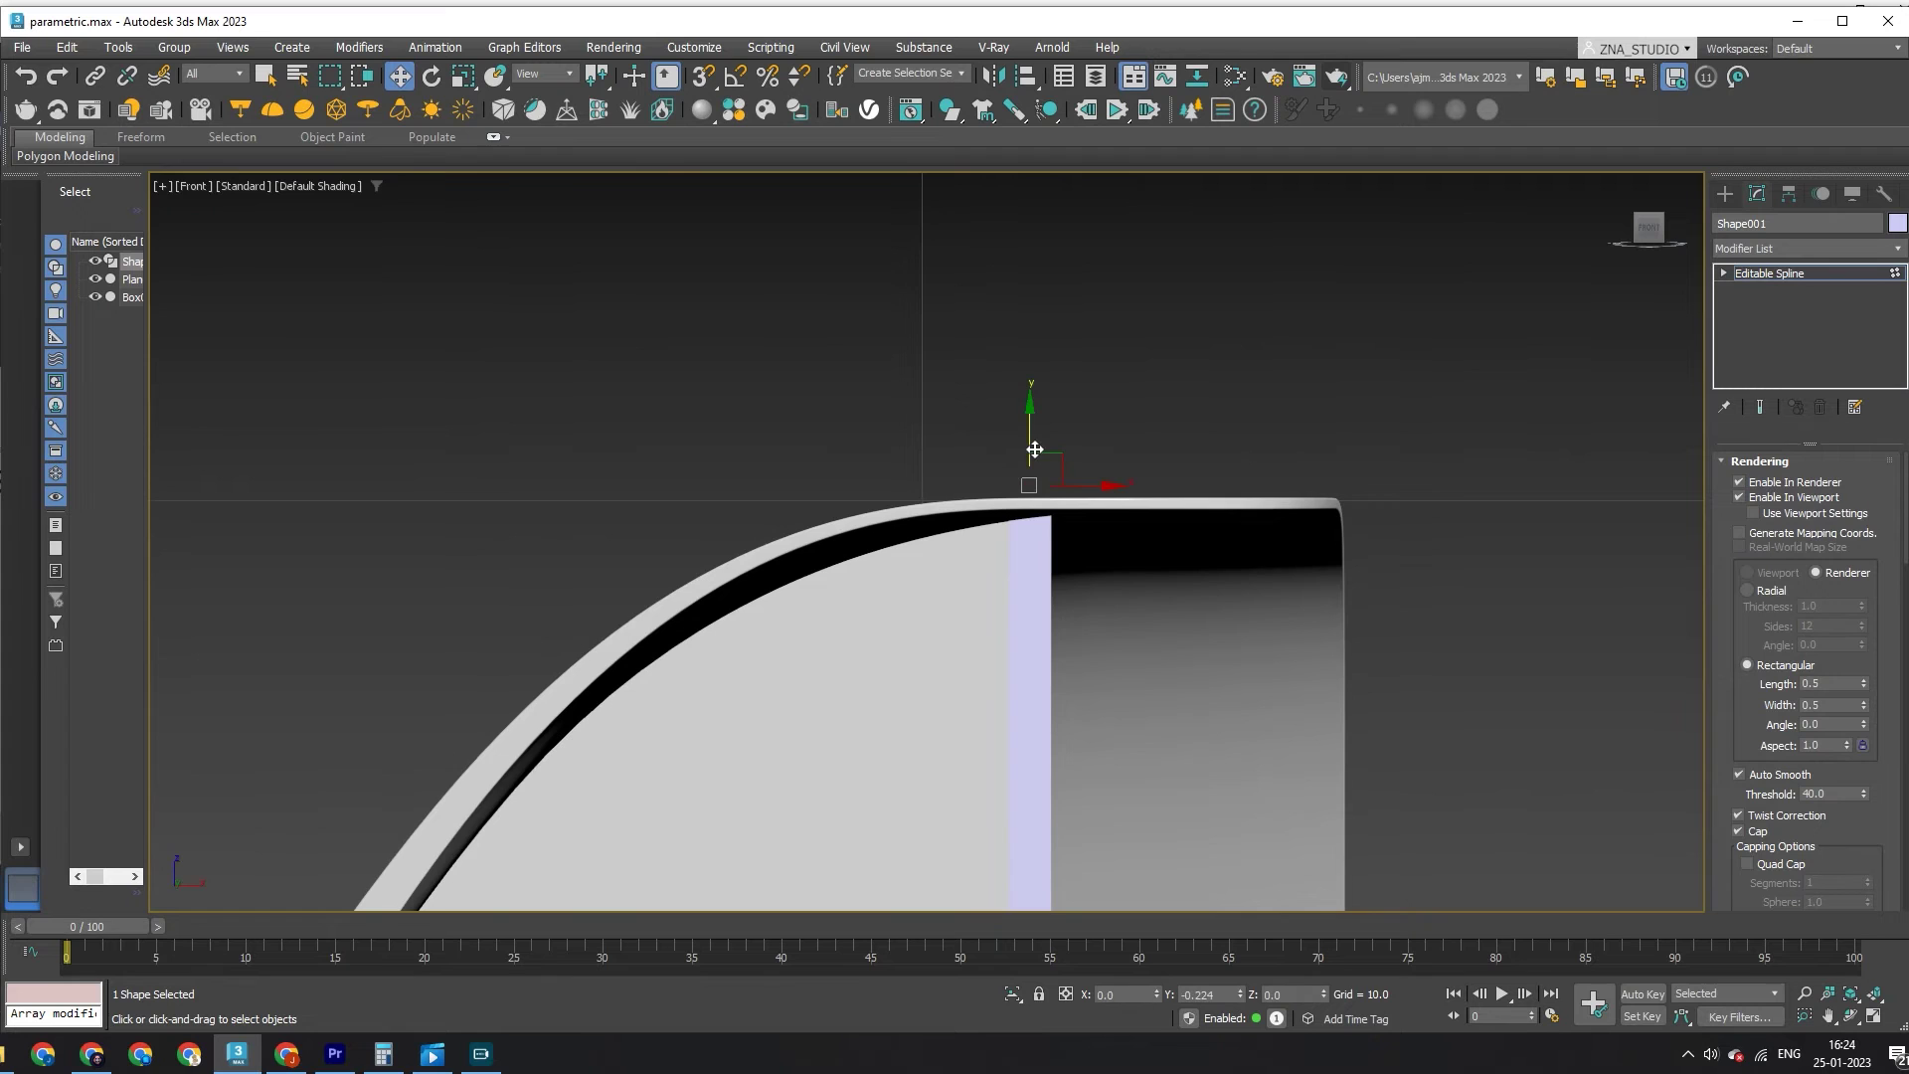
Step: Slide the horizontal crossbar vertices outward along X
{"action": "scroll", "coordinate": [1036, 449], "scroll_direction": "down", "scroll_amount": 3}
{"action": "scroll", "coordinate": [988, 528], "scroll_direction": "down", "scroll_amount": 3}
{"action": "scroll", "coordinate": [669, 588], "scroll_direction": "down", "scroll_amount": 3}
{"action": "scroll", "coordinate": [1108, 520], "scroll_direction": "down", "scroll_amount": 2}
{"action": "left_click", "coordinate": [1115, 523]}
{"action": "middle_click_drag", "start_coordinate": [1010, 758], "coordinate": [1270, 716]}
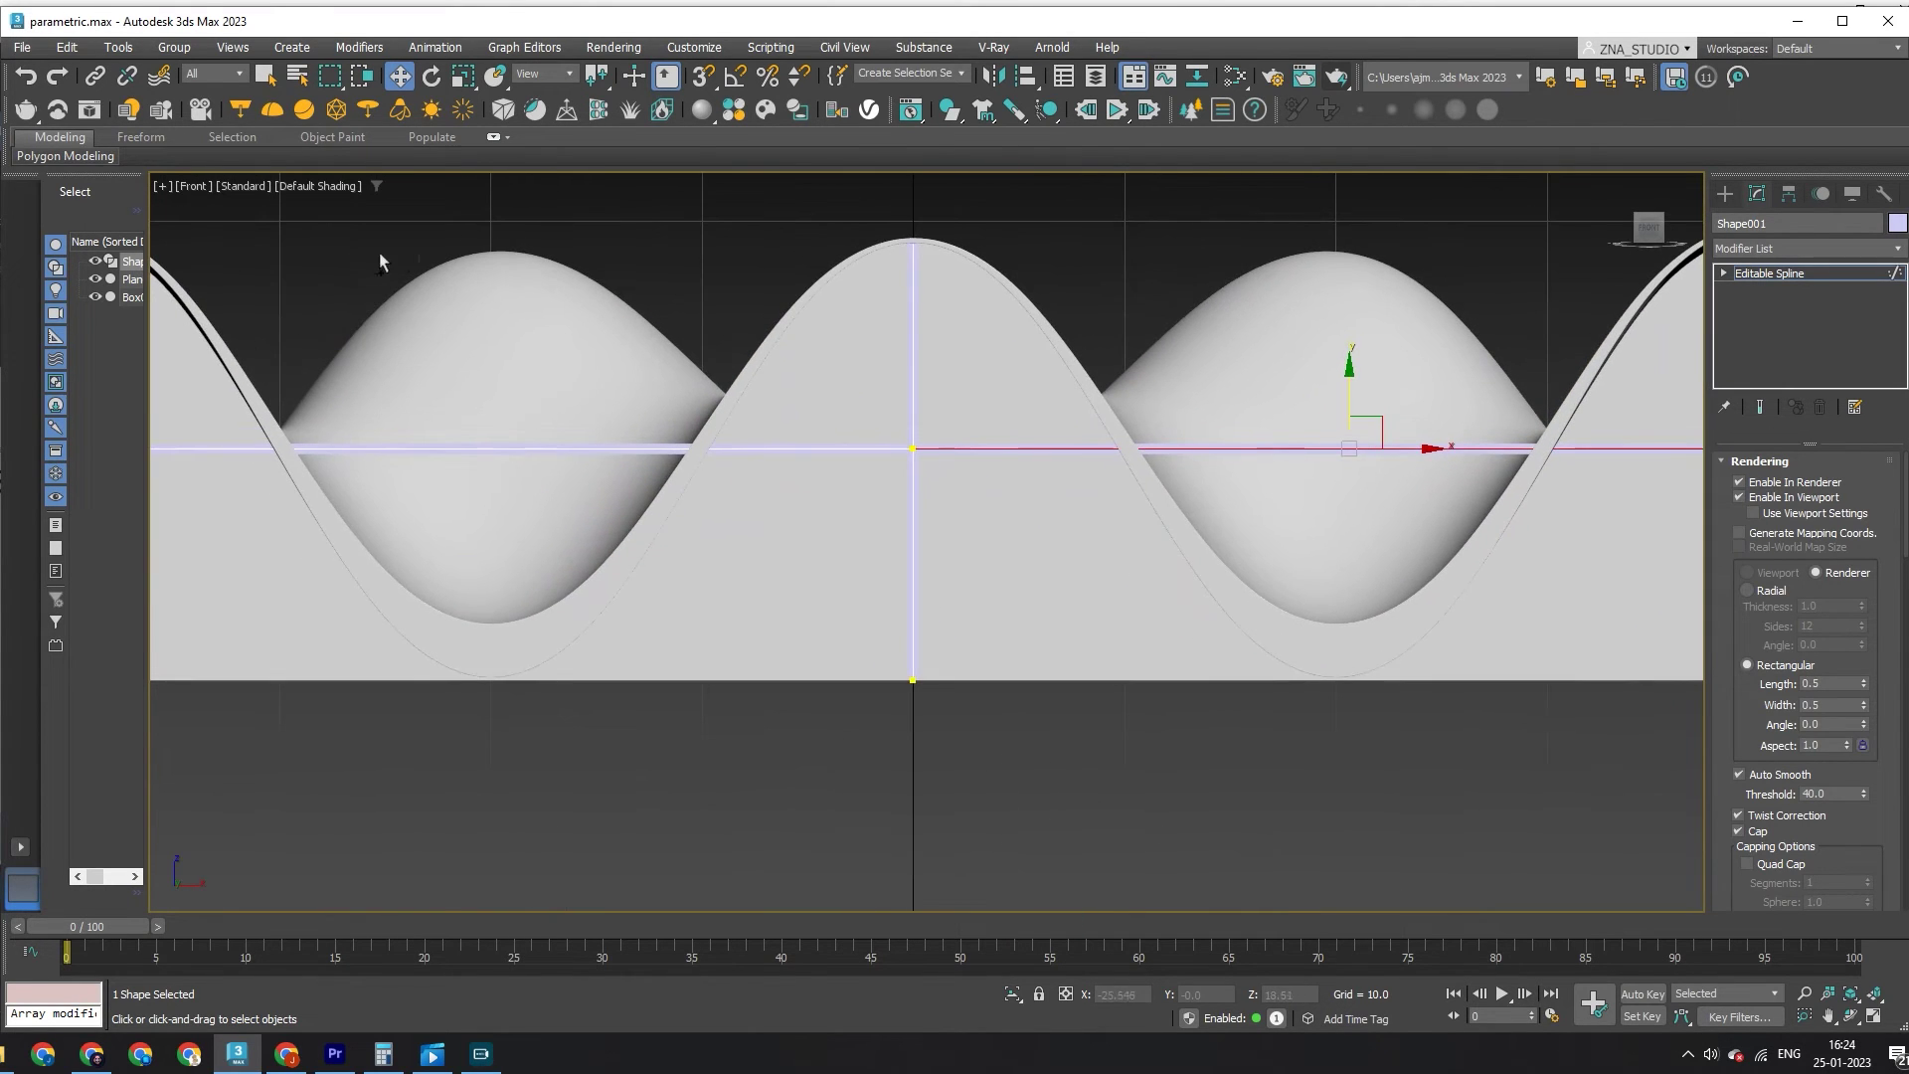
{"action": "scroll", "coordinate": [533, 807], "scroll_direction": "down", "scroll_amount": 3}
{"action": "scroll", "coordinate": [561, 646], "scroll_direction": "up", "scroll_amount": 1}
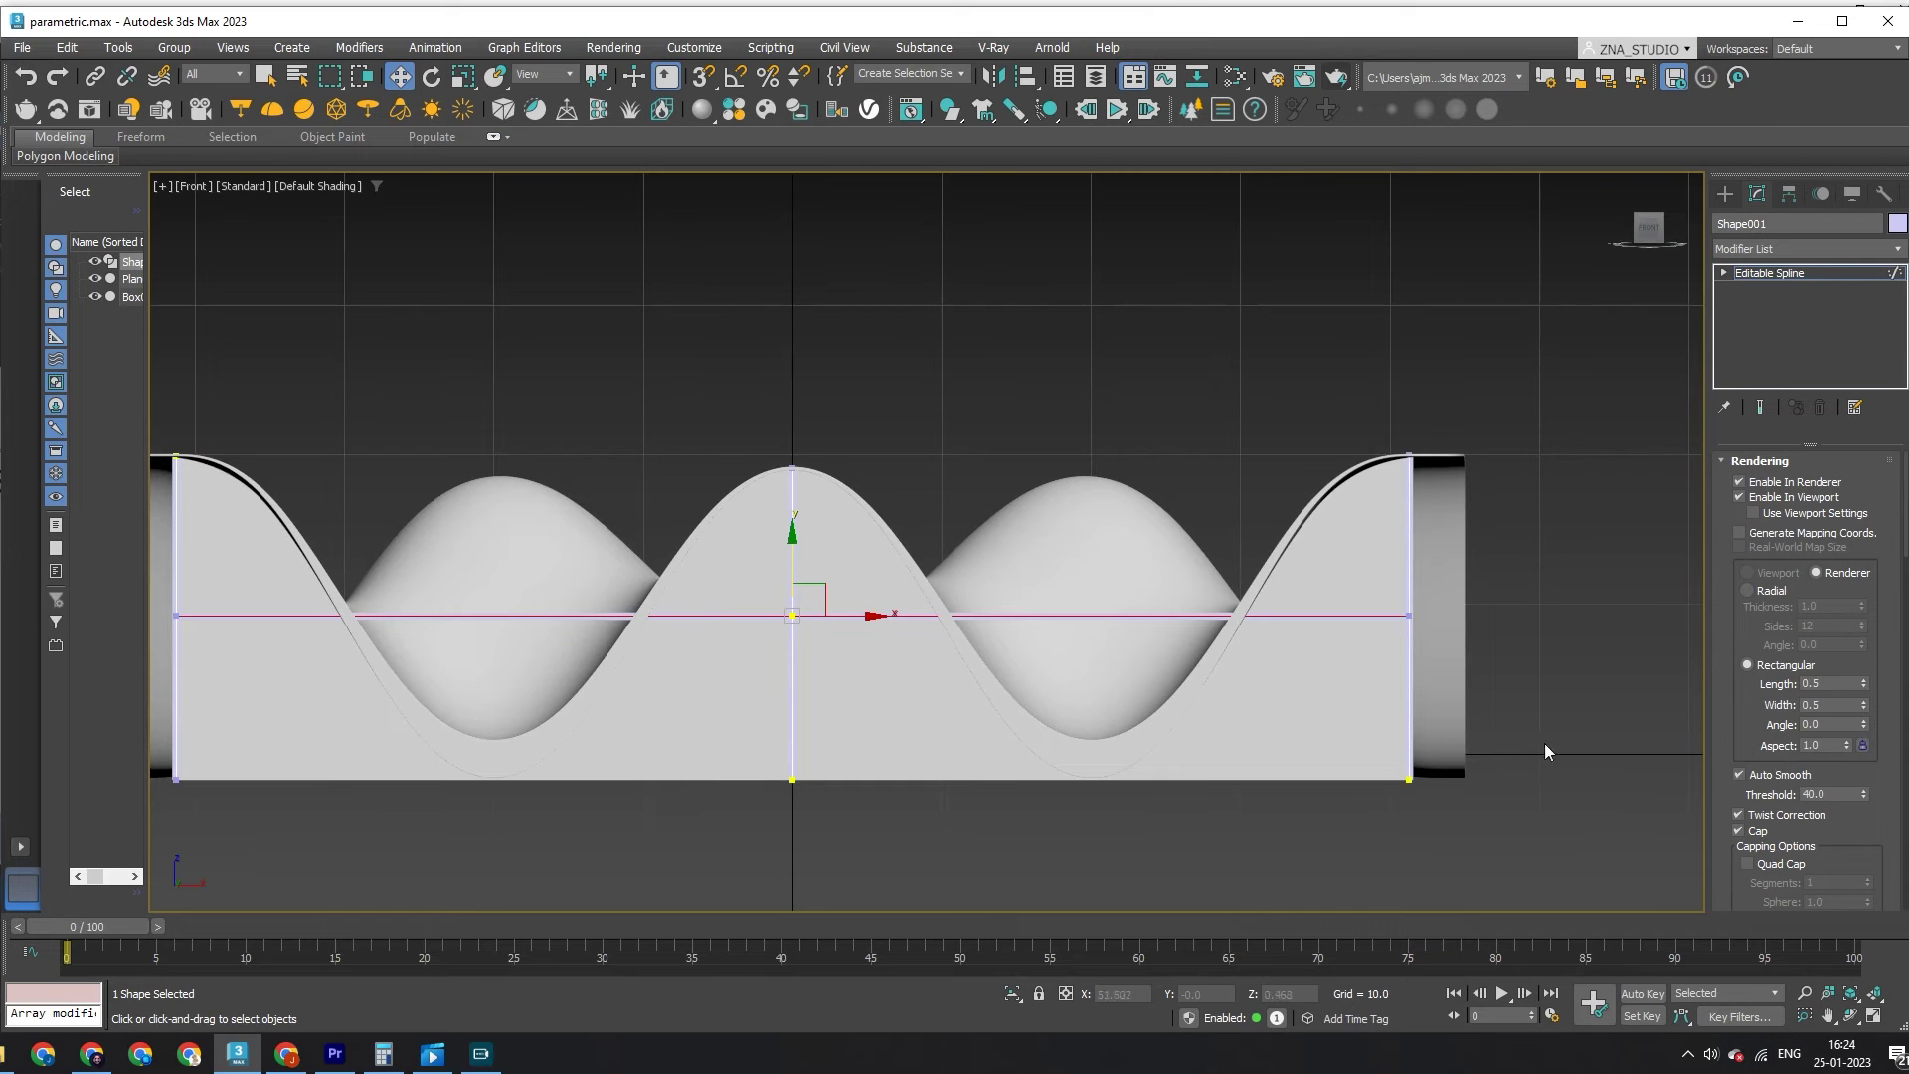
{"action": "scroll", "coordinate": [1878, 830], "scroll_direction": "down", "scroll_amount": 3}
{"action": "scroll", "coordinate": [1878, 830], "scroll_direction": "down", "scroll_amount": 3}
{"action": "scroll", "coordinate": [1878, 830], "scroll_direction": "down", "scroll_amount": 3}
{"action": "scroll", "coordinate": [1878, 830], "scroll_direction": "down", "scroll_amount": 3}
{"action": "scroll", "coordinate": [1878, 830], "scroll_direction": "down", "scroll_amount": 3}
{"action": "scroll", "coordinate": [1878, 830], "scroll_direction": "down", "scroll_amount": 3}
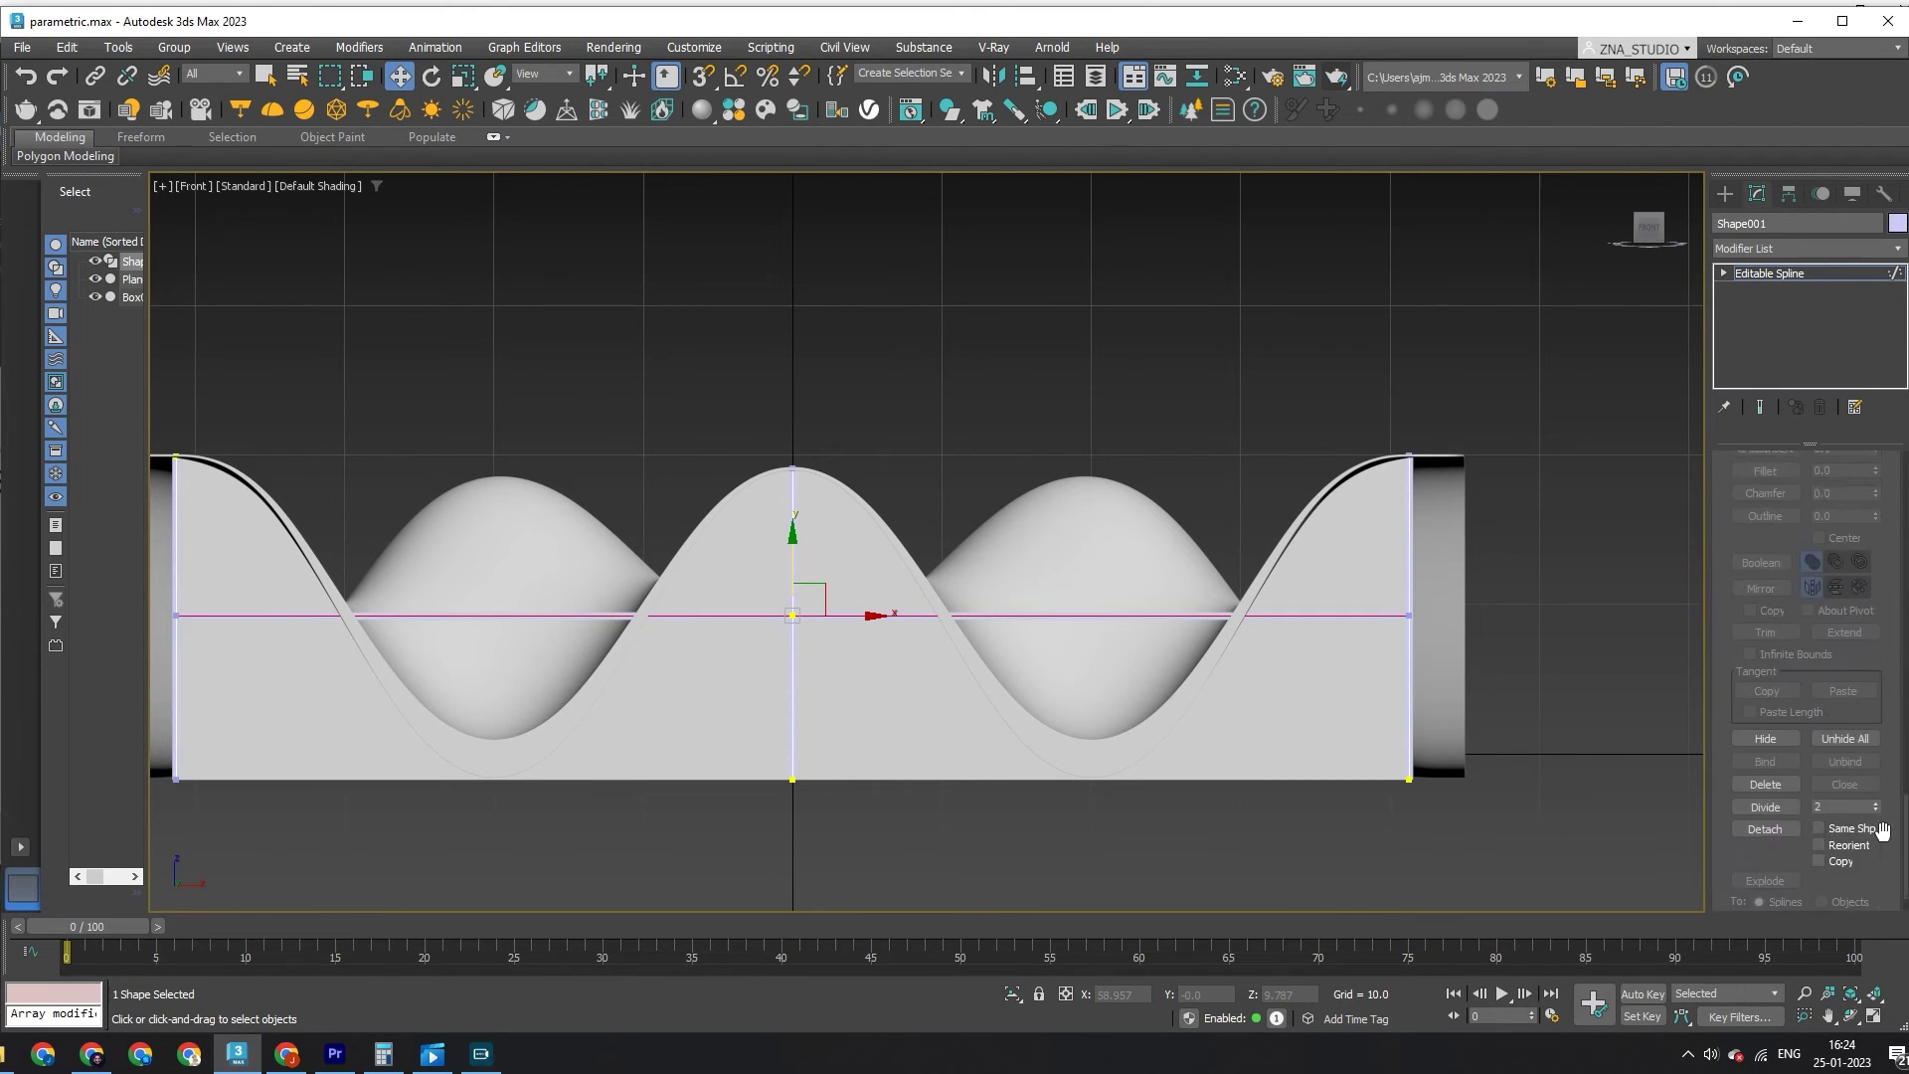
{"action": "scroll", "coordinate": [1878, 830], "scroll_direction": "down", "scroll_amount": 3}
{"action": "middle_click_drag", "start_coordinate": [748, 633], "coordinate": [837, 642]}
{"action": "key", "text": "1"}
{"action": "left_click_drag", "start_coordinate": [746, 625], "coordinate": [781, 624]}
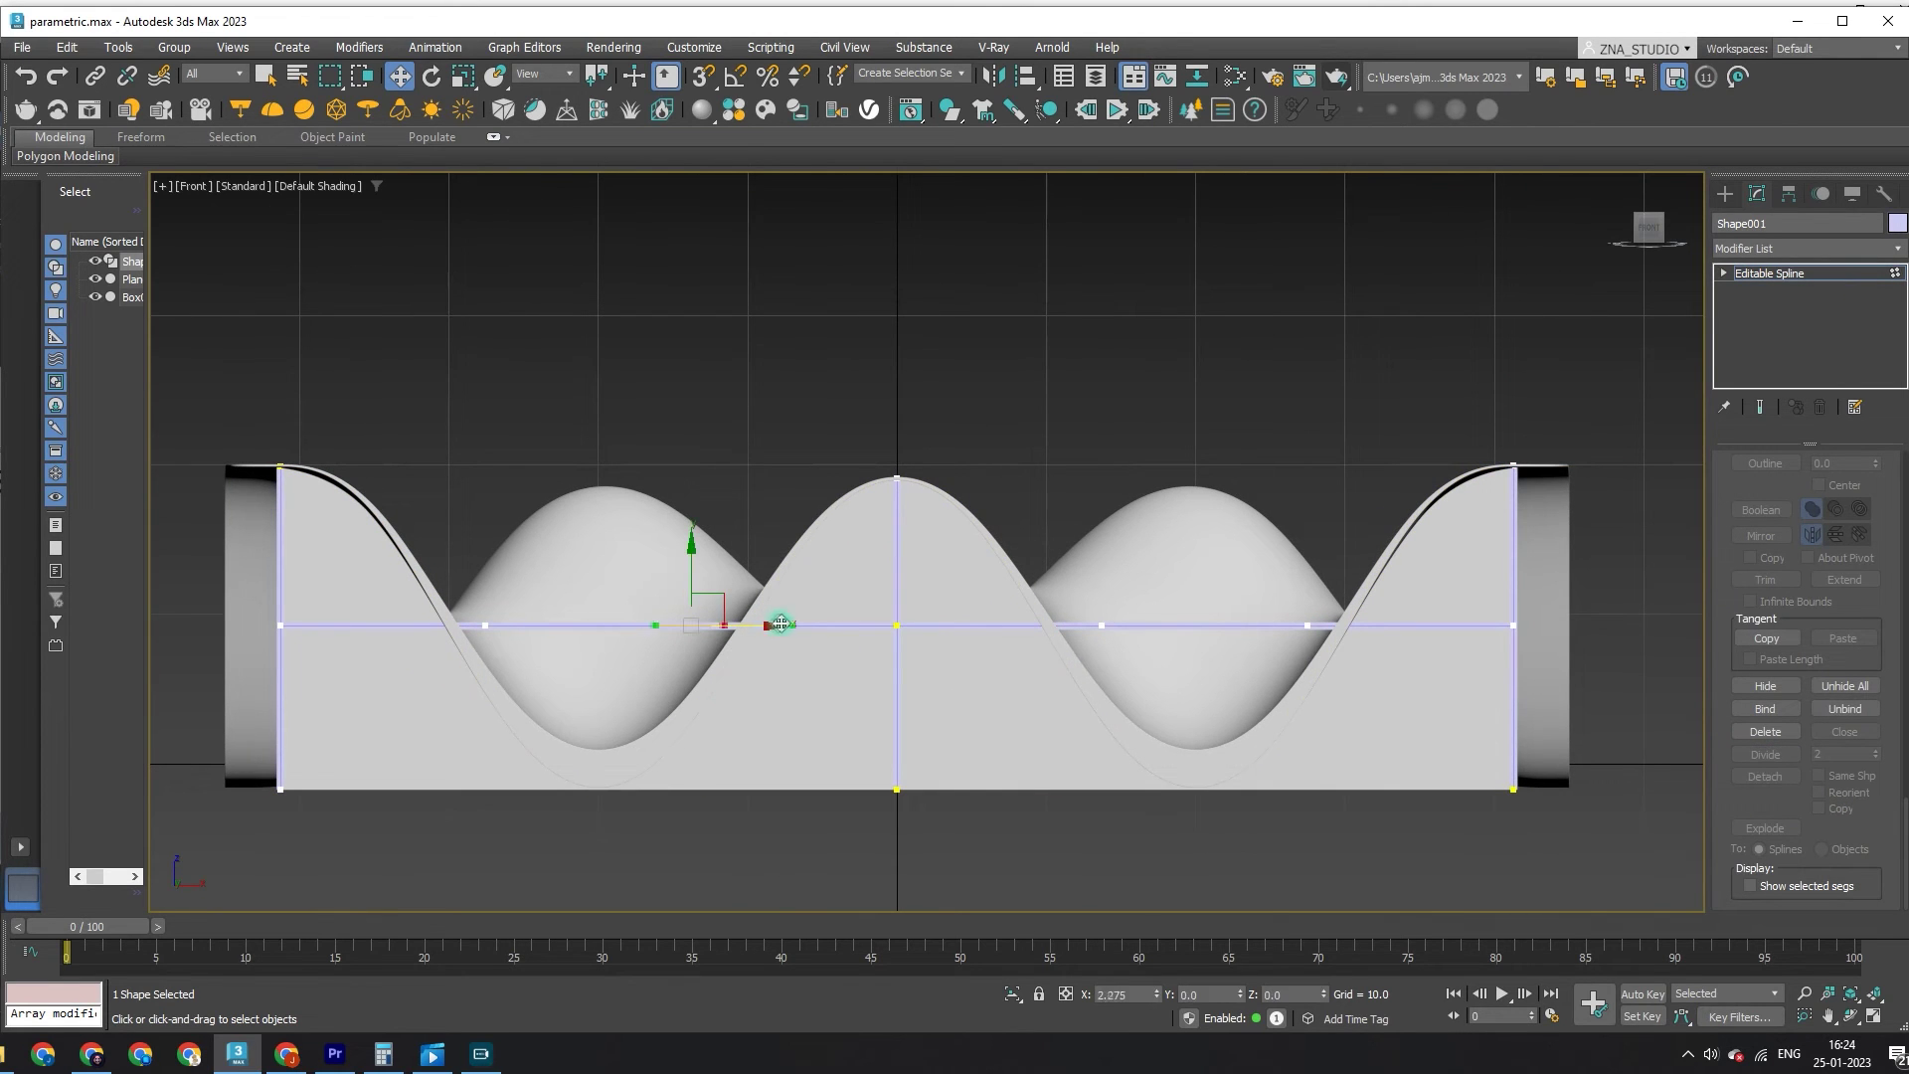
{"action": "left_click", "coordinate": [485, 626]}
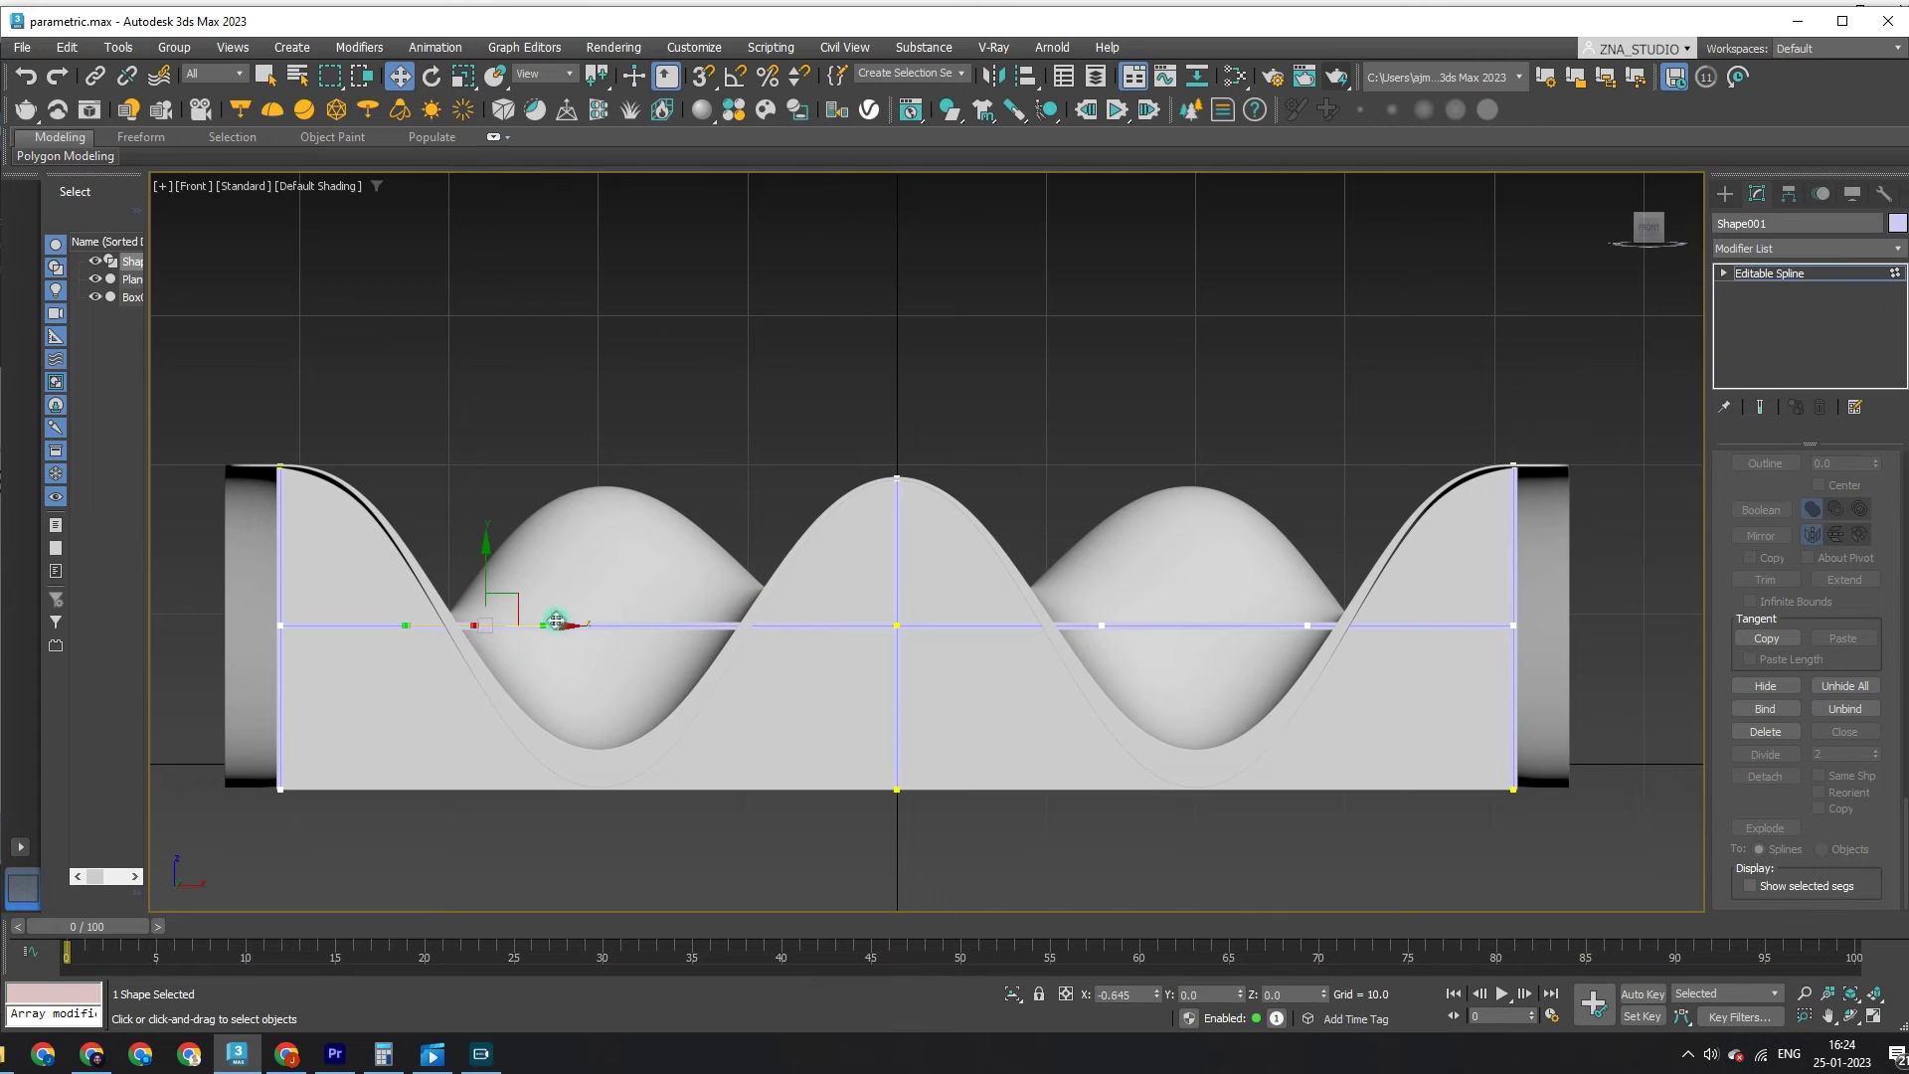
{"action": "left_click_drag", "start_coordinate": [533, 617], "coordinate": [497, 617]}
{"action": "left_click_drag", "start_coordinate": [1171, 674], "coordinate": [1427, 627]}
Step: Clear the spline selection and switch to Left view
{"action": "key", "text": "2"}
{"action": "left_click", "coordinate": [514, 583]}
{"action": "left_click", "coordinate": [561, 748]}
{"action": "key", "text": "l"}
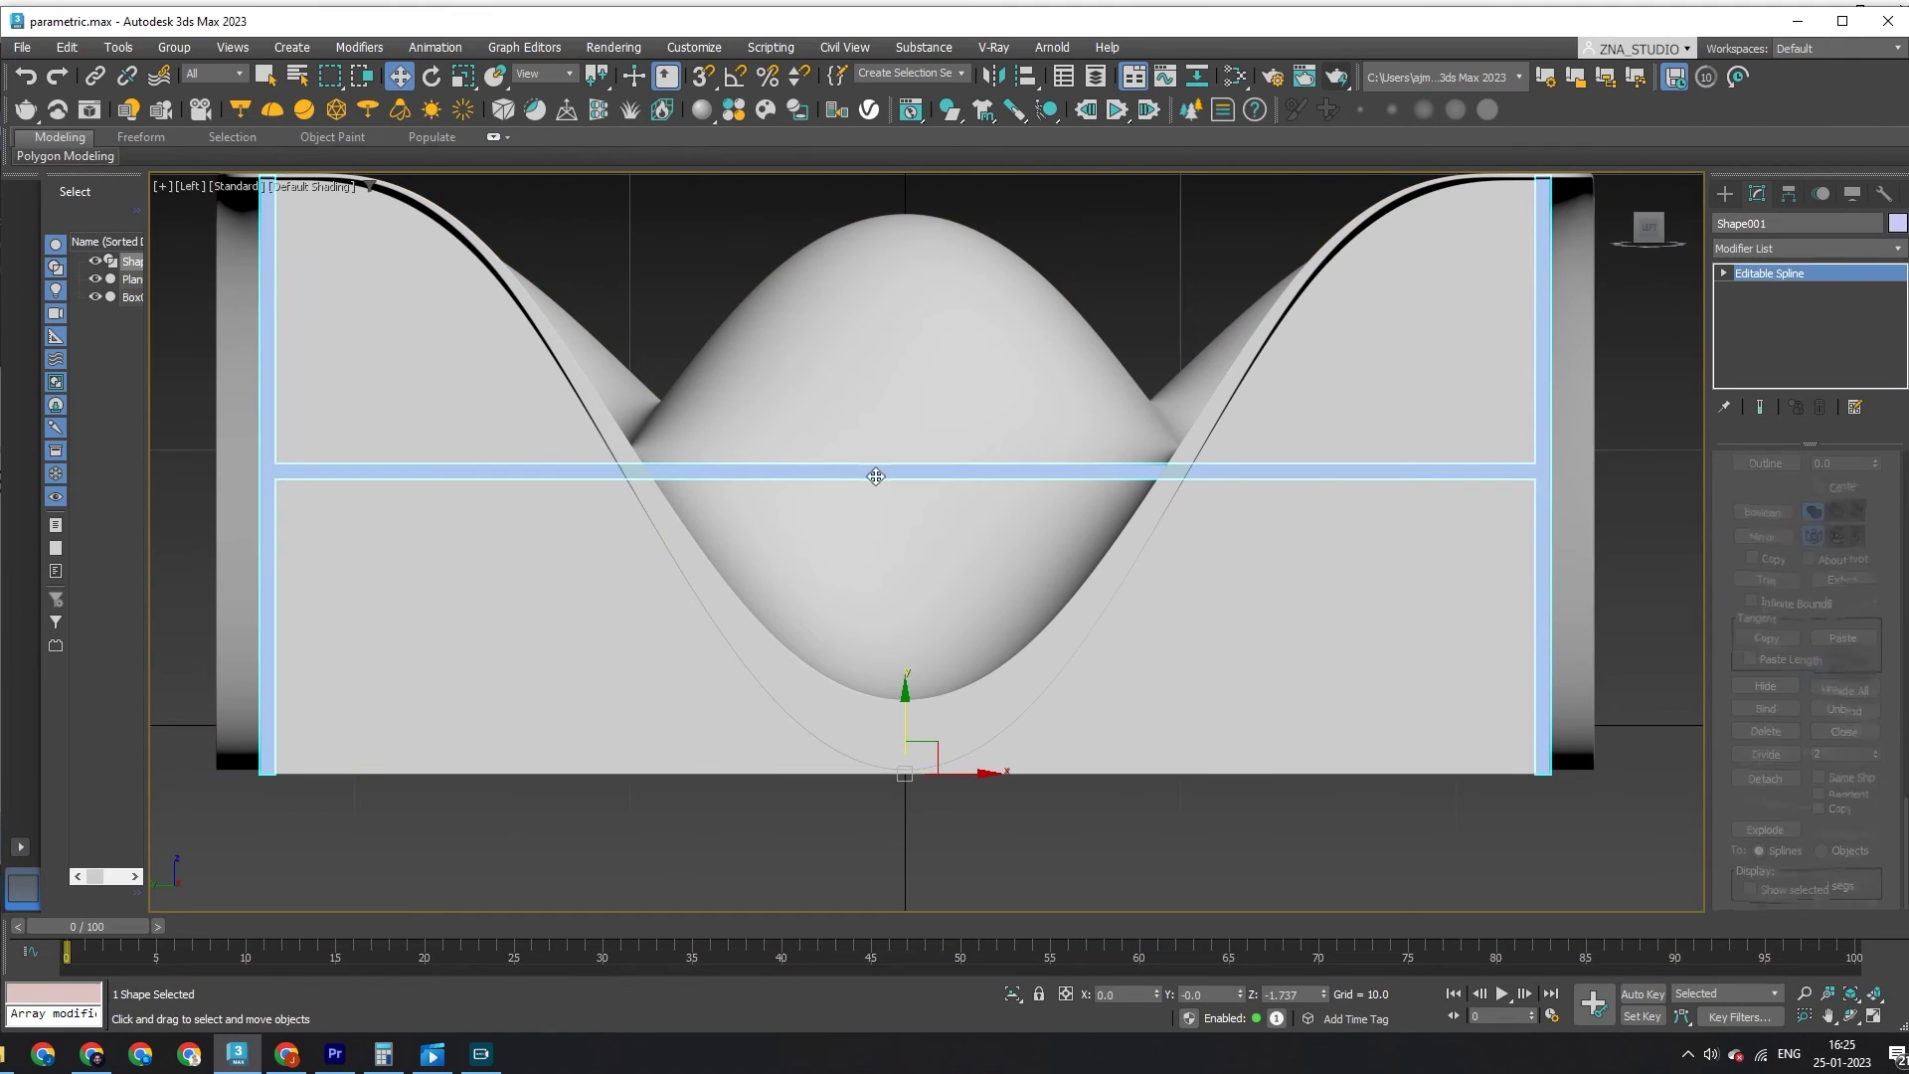
Step: Divide the side crossbar segment and slide its new vertex right
{"action": "left_click_drag", "start_coordinate": [701, 417], "coordinate": [776, 753]}
{"action": "scroll", "coordinate": [1879, 835], "scroll_direction": "down", "scroll_amount": 1}
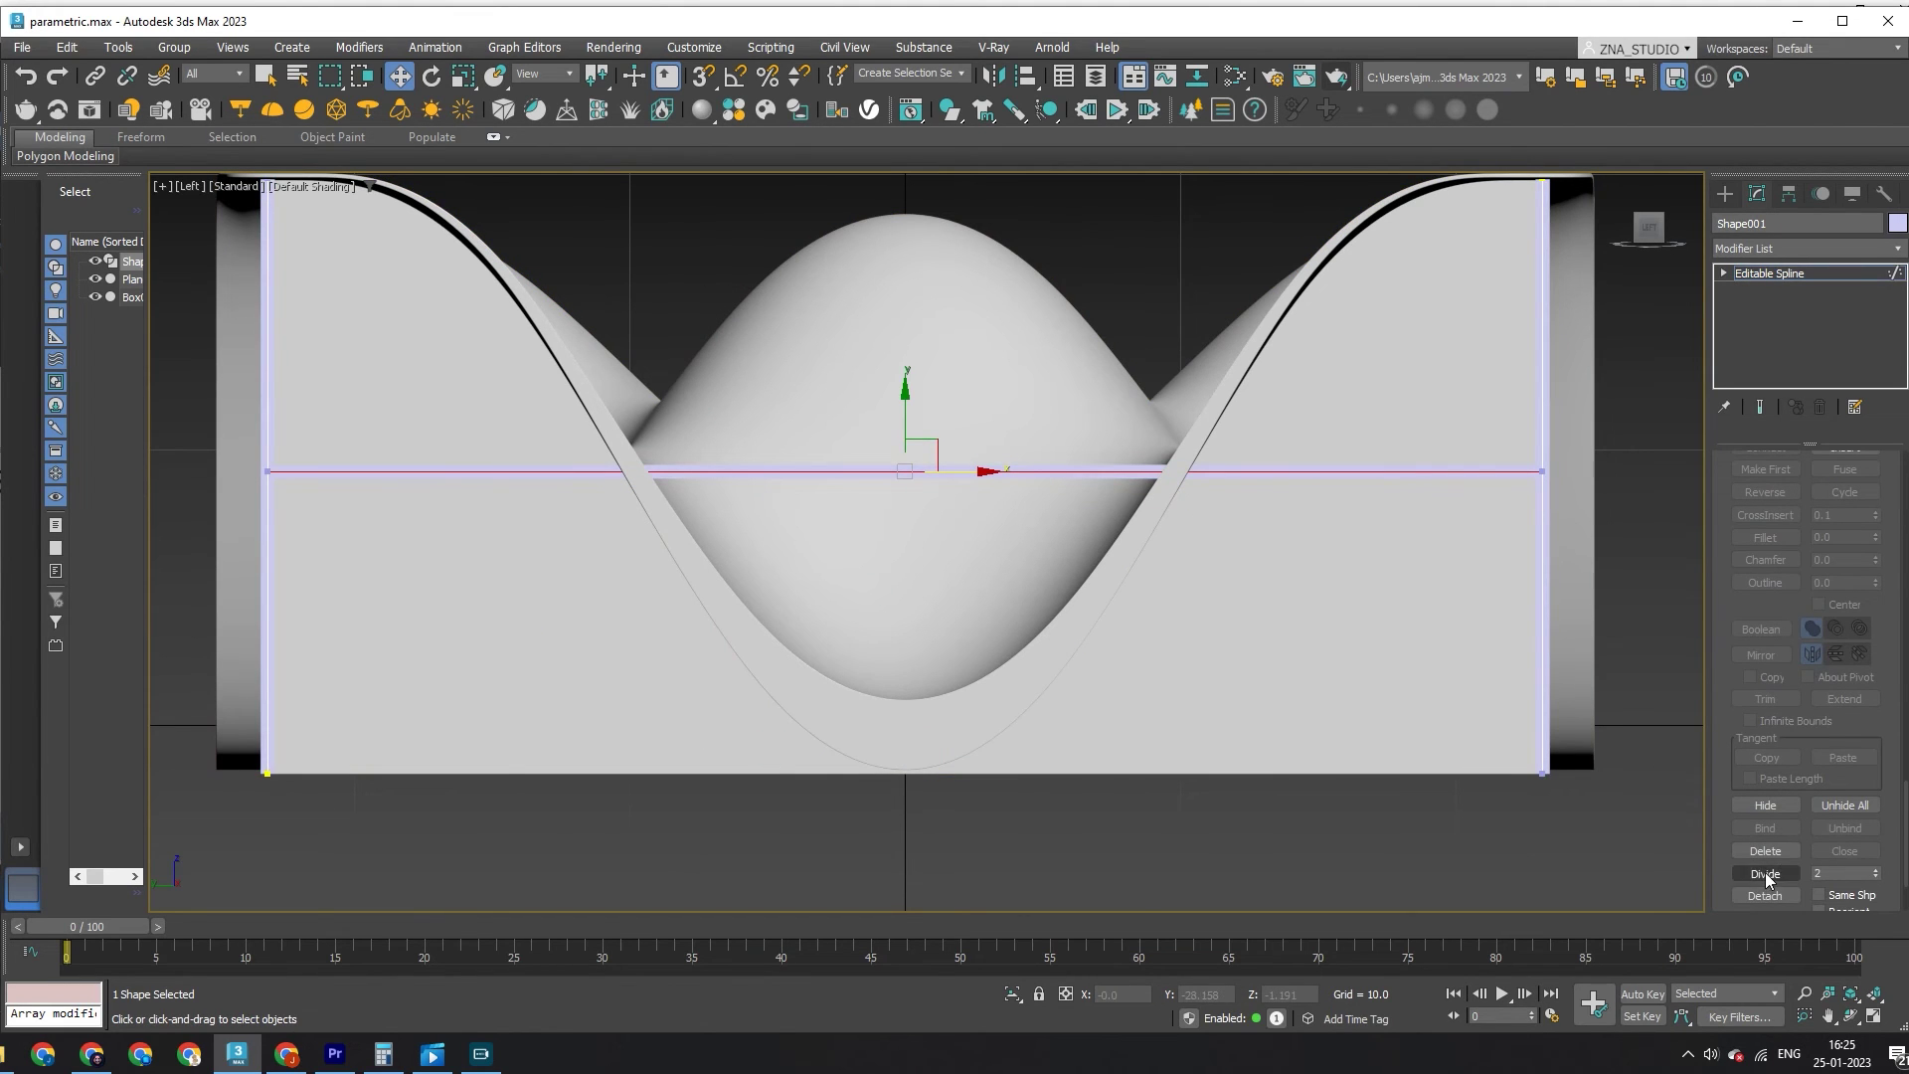
{"action": "key", "text": "1"}
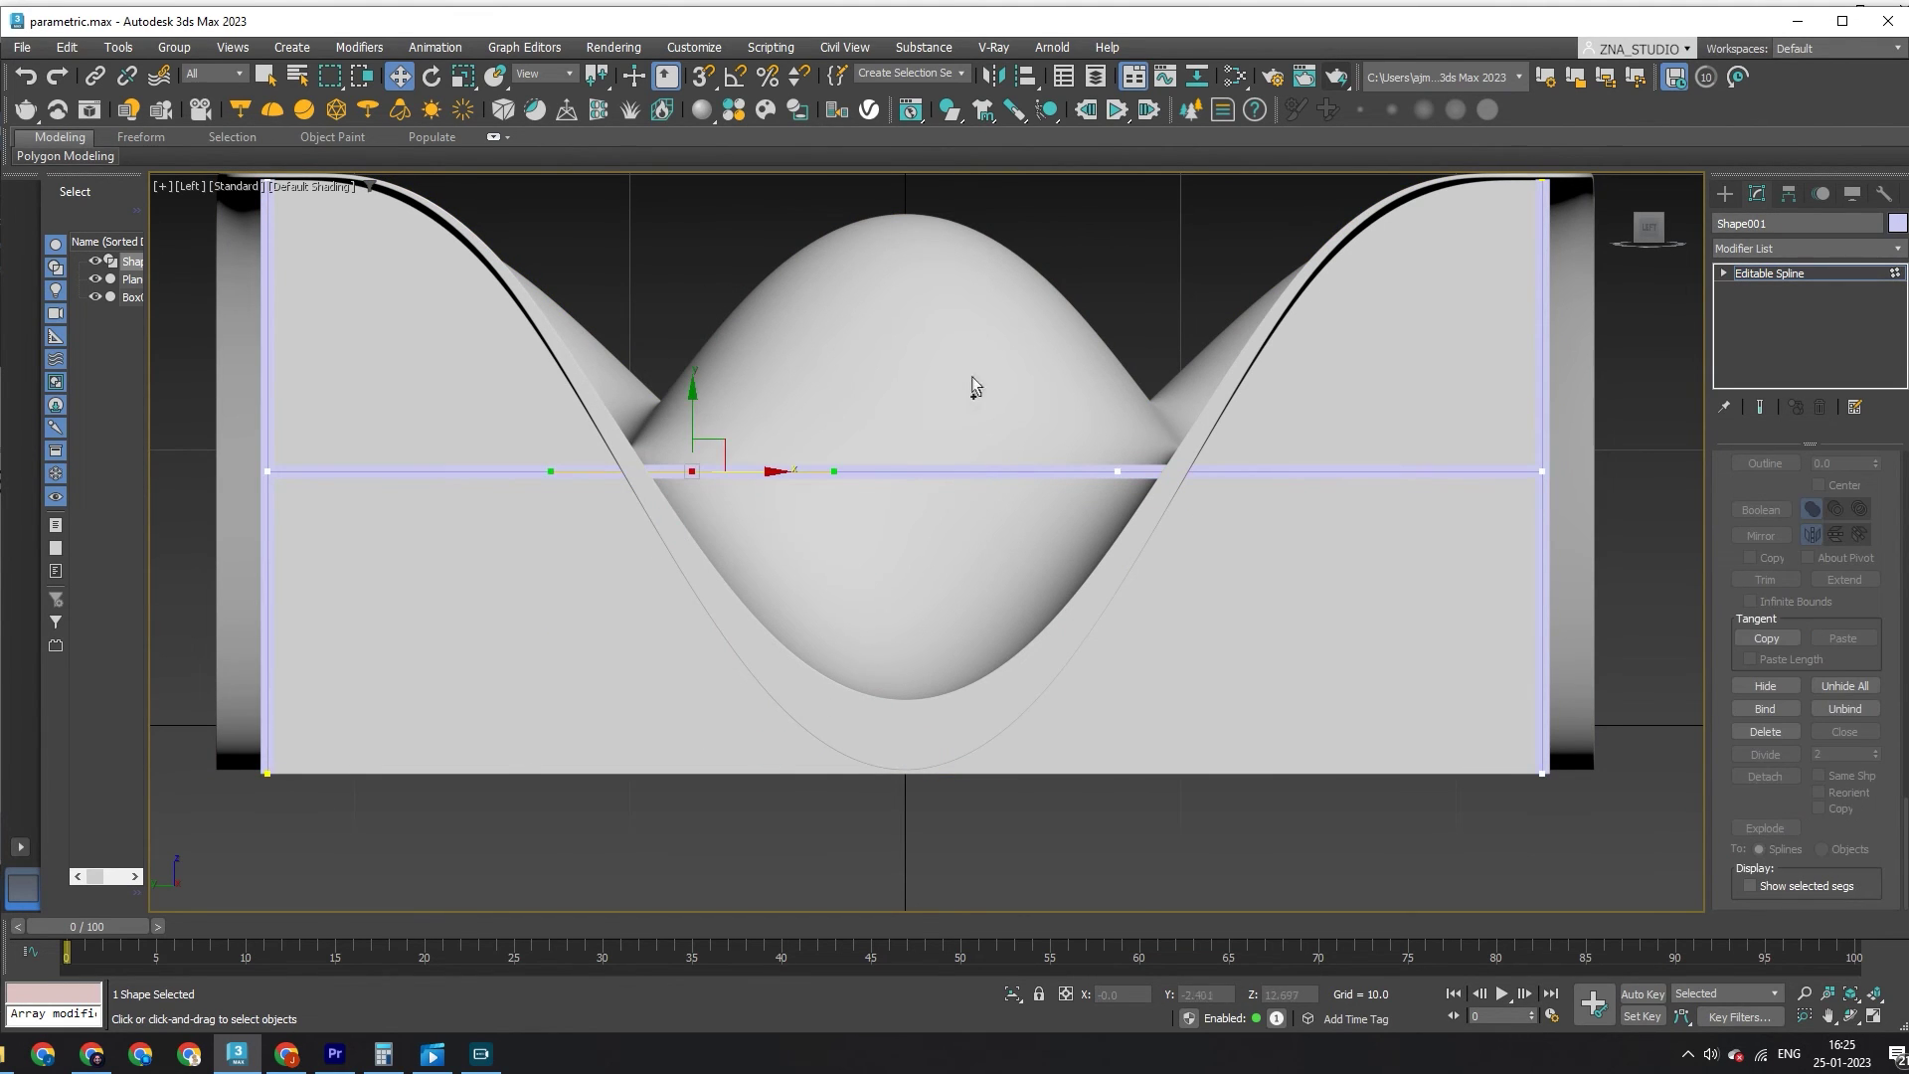
{"action": "key", "text": "r"}
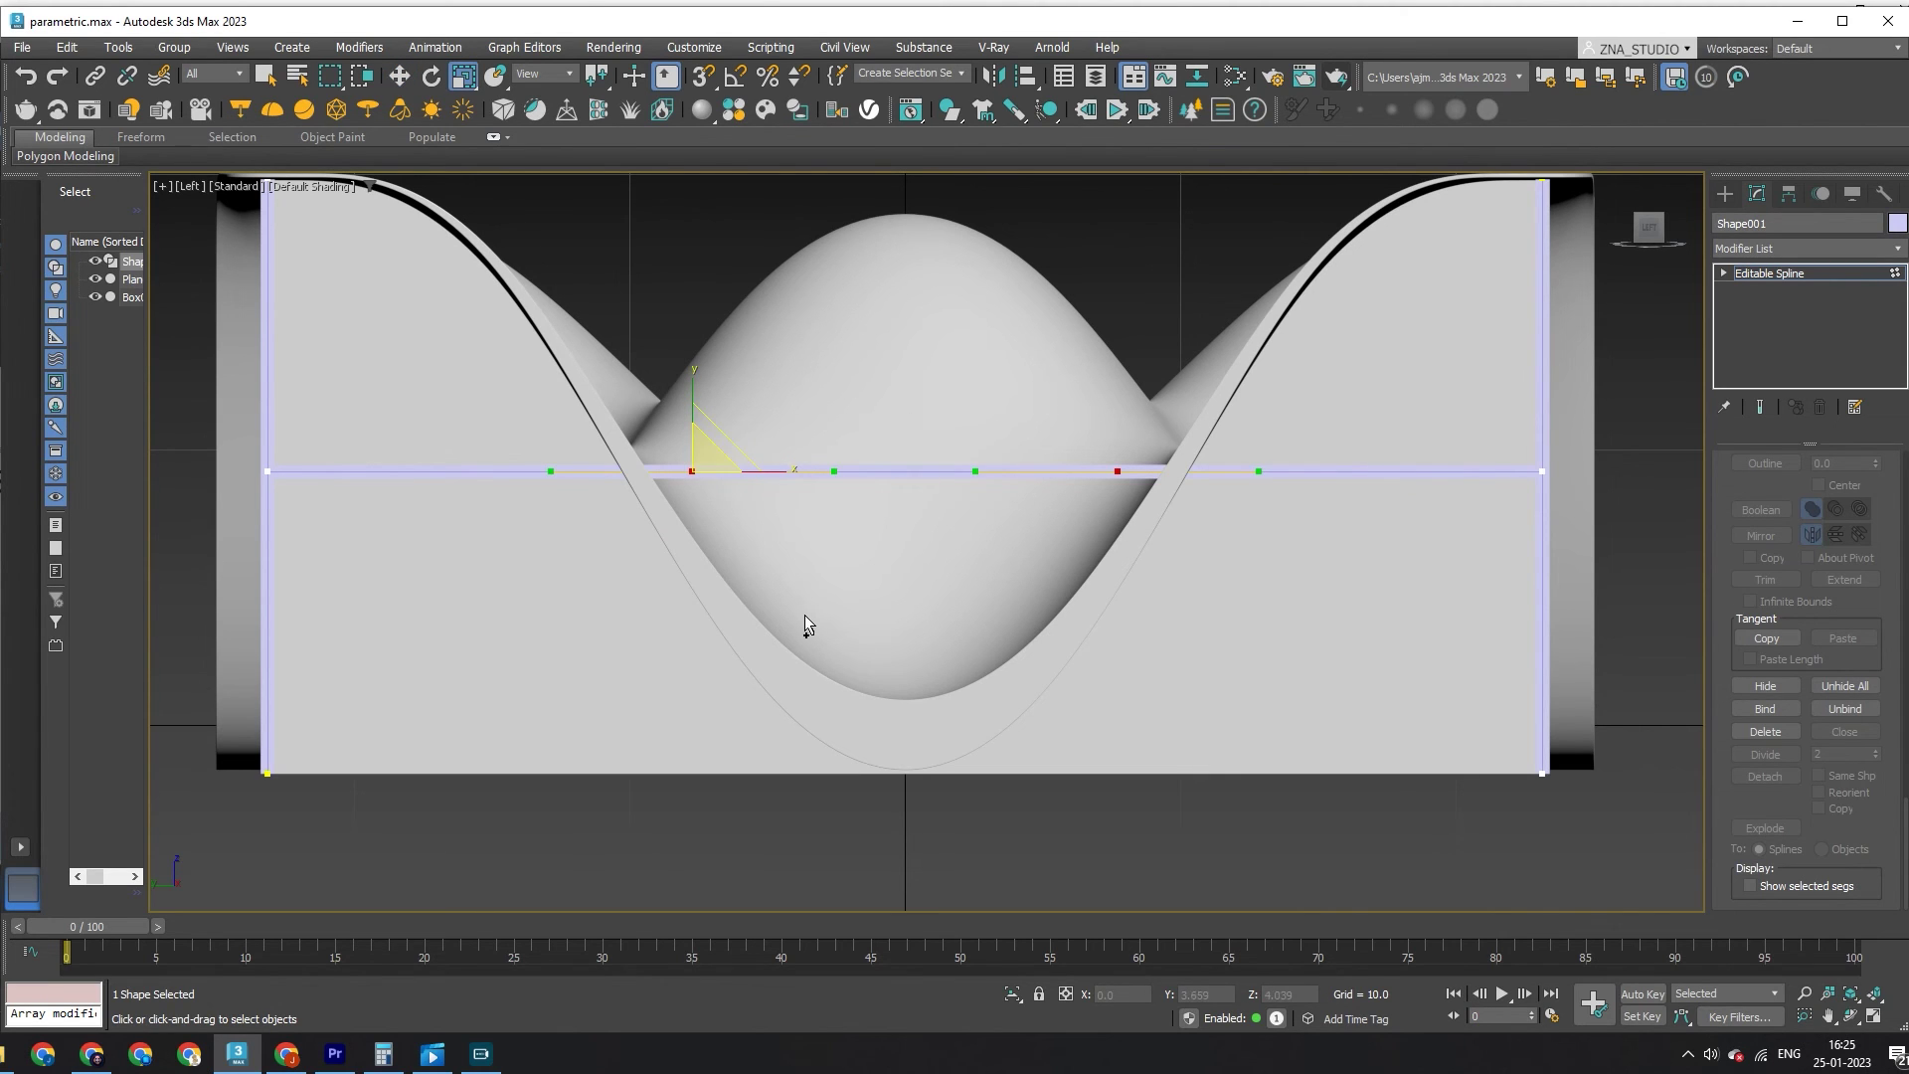
{"action": "key", "text": "w"}
{"action": "left_click", "coordinate": [693, 470]}
{"action": "left_click_drag", "start_coordinate": [981, 362], "coordinate": [1159, 541]}
{"action": "left_click_drag", "start_coordinate": [1154, 467], "coordinate": [1209, 465]}
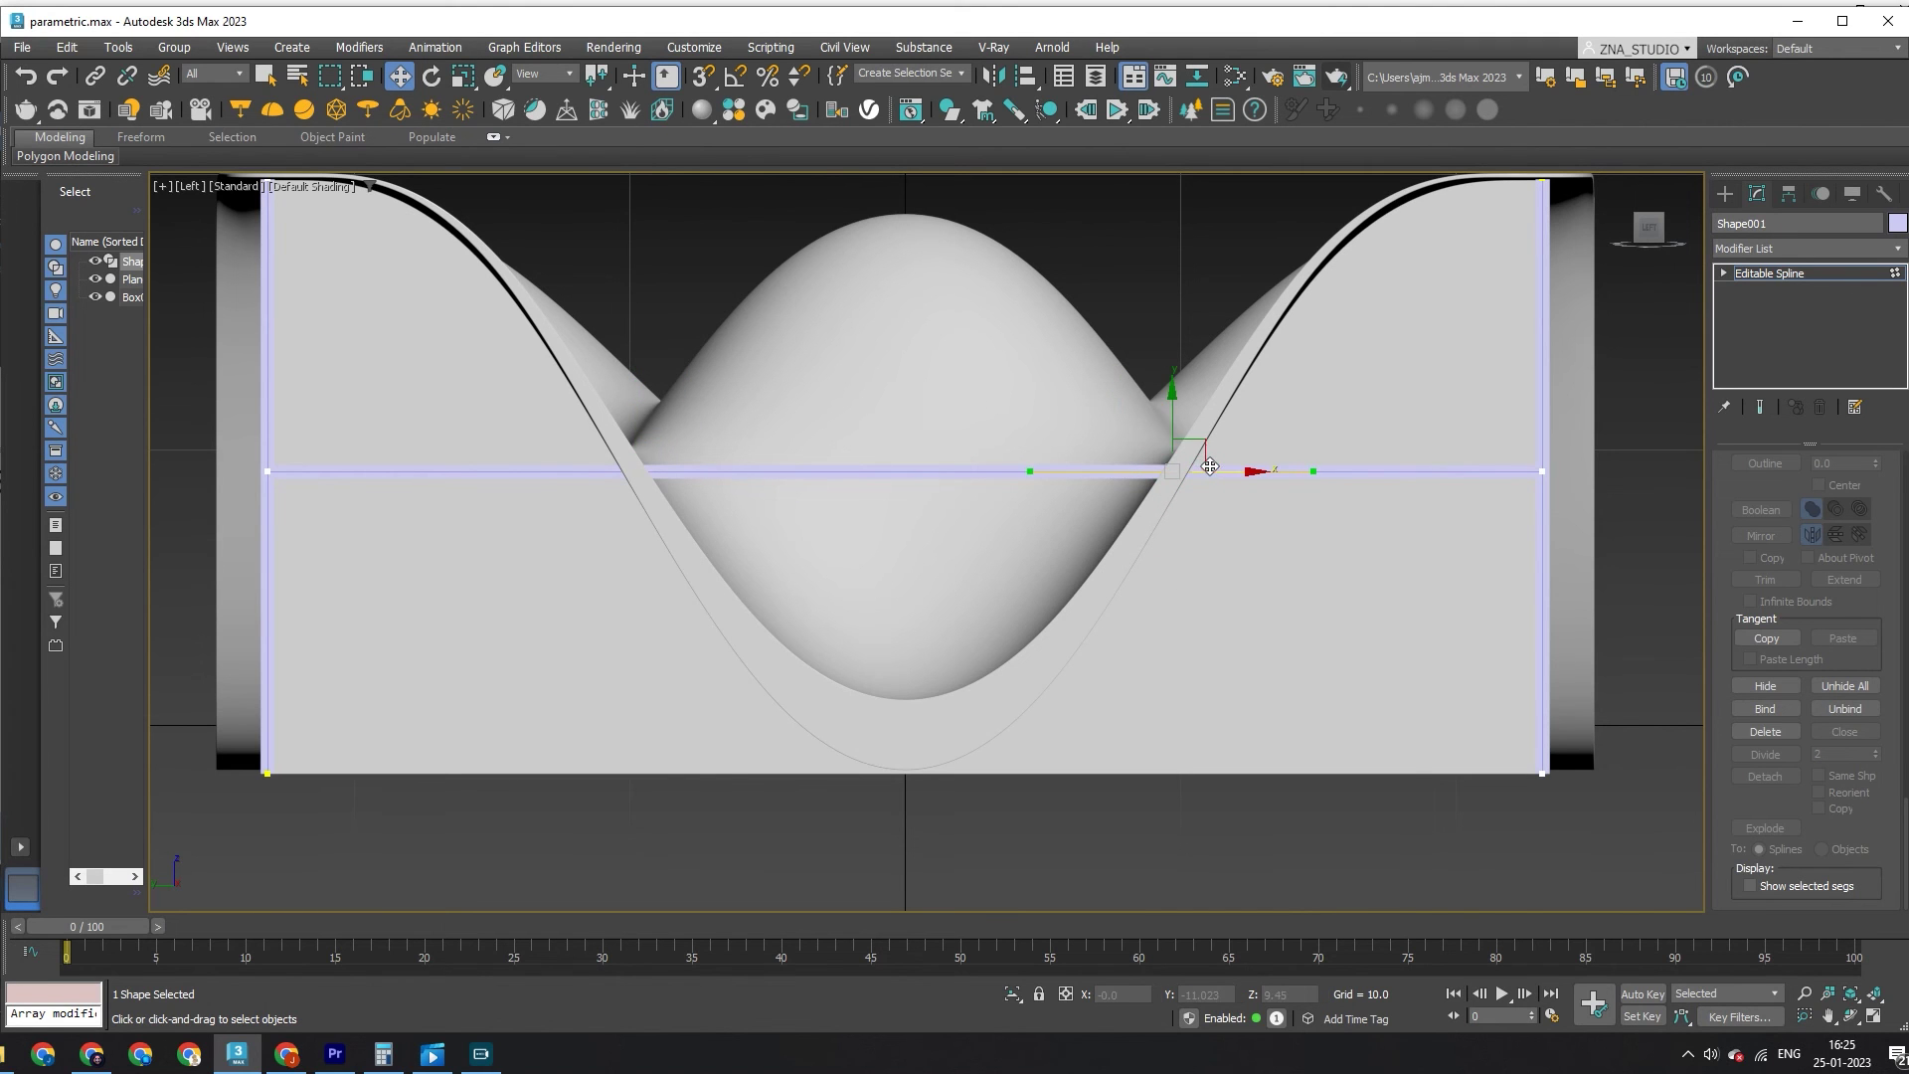
{"action": "key", "text": "2"}
{"action": "left_click", "coordinate": [1005, 527]}
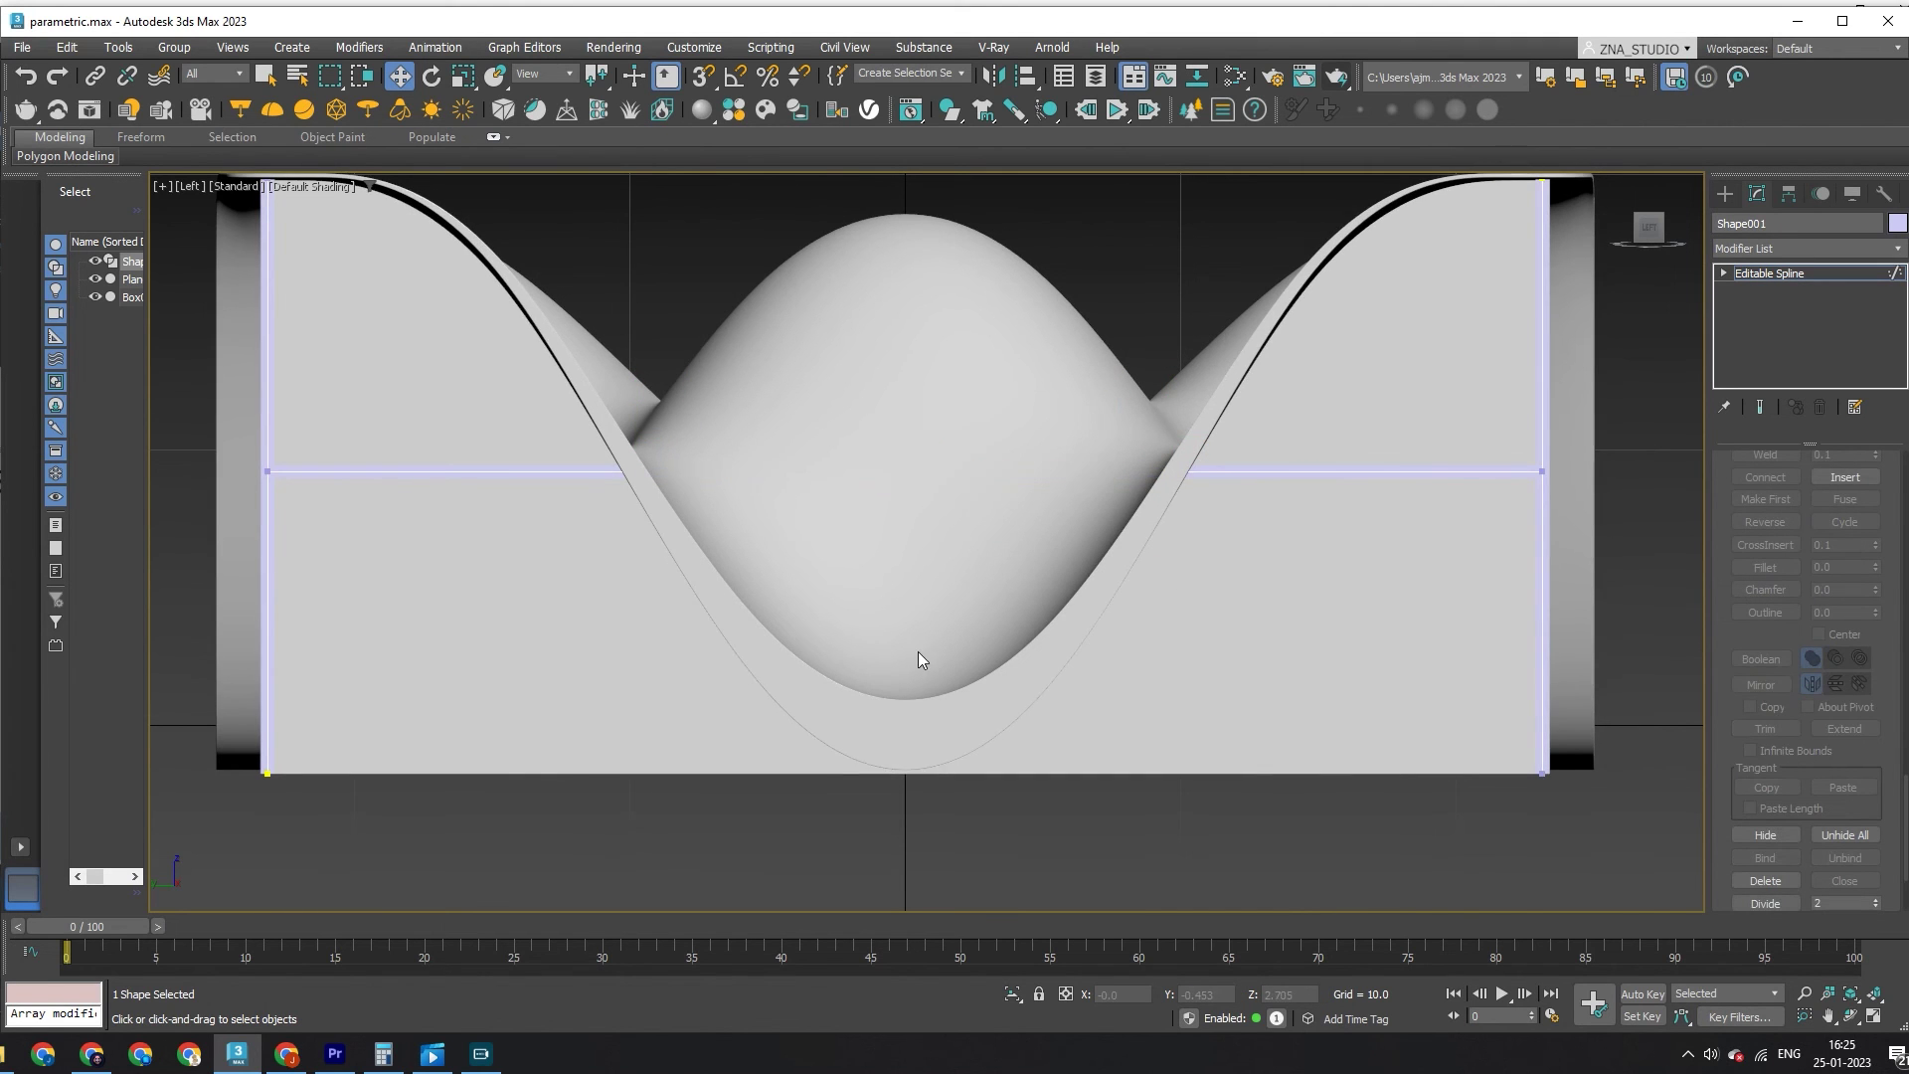
Step: View the finished wave-shaped chapel in Perspective with edged faces off, orbiting around it
{"action": "key", "text": "p"}
{"action": "middle_click_drag", "start_coordinate": [844, 732], "coordinate": [858, 752], "text": "alt"}
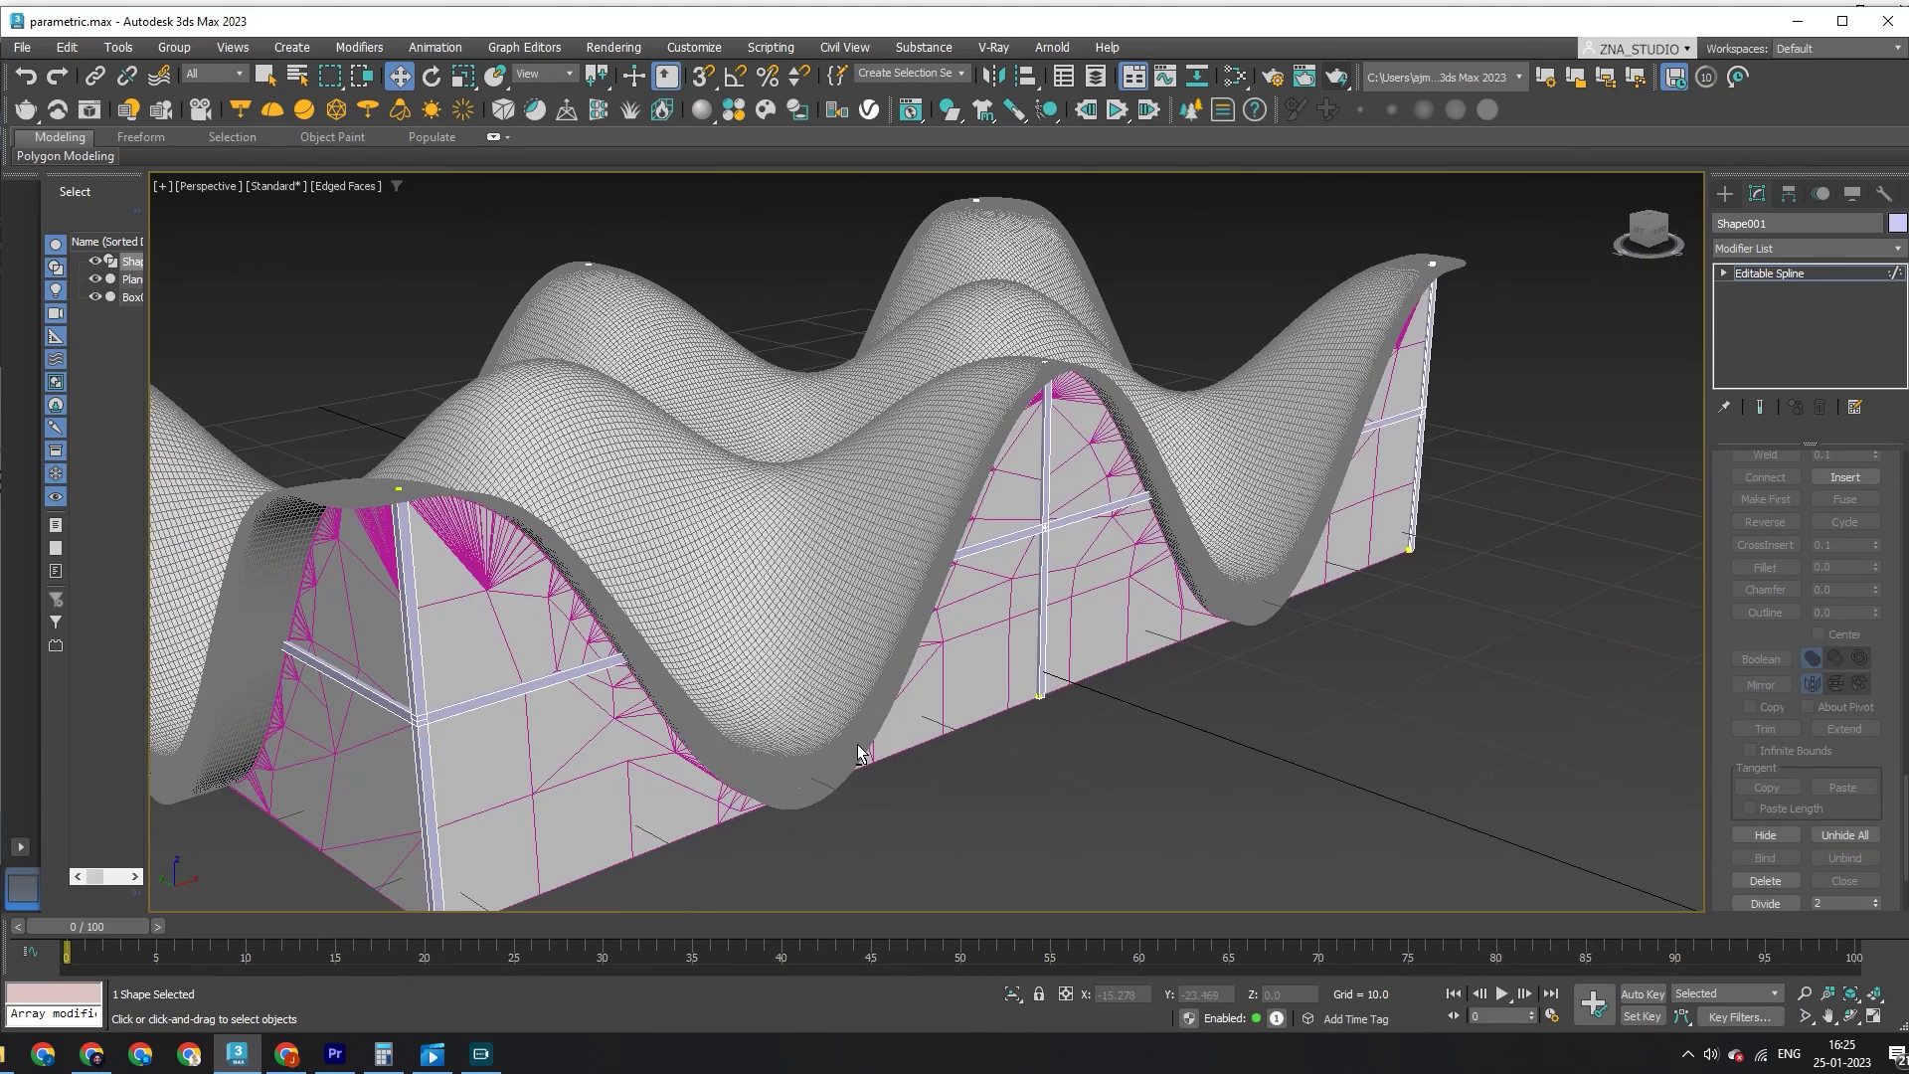
{"action": "key", "text": "F4"}
{"action": "scroll", "coordinate": [894, 736], "scroll_direction": "down", "scroll_amount": 3}
{"action": "scroll", "coordinate": [894, 736], "scroll_direction": "down", "scroll_amount": 3}
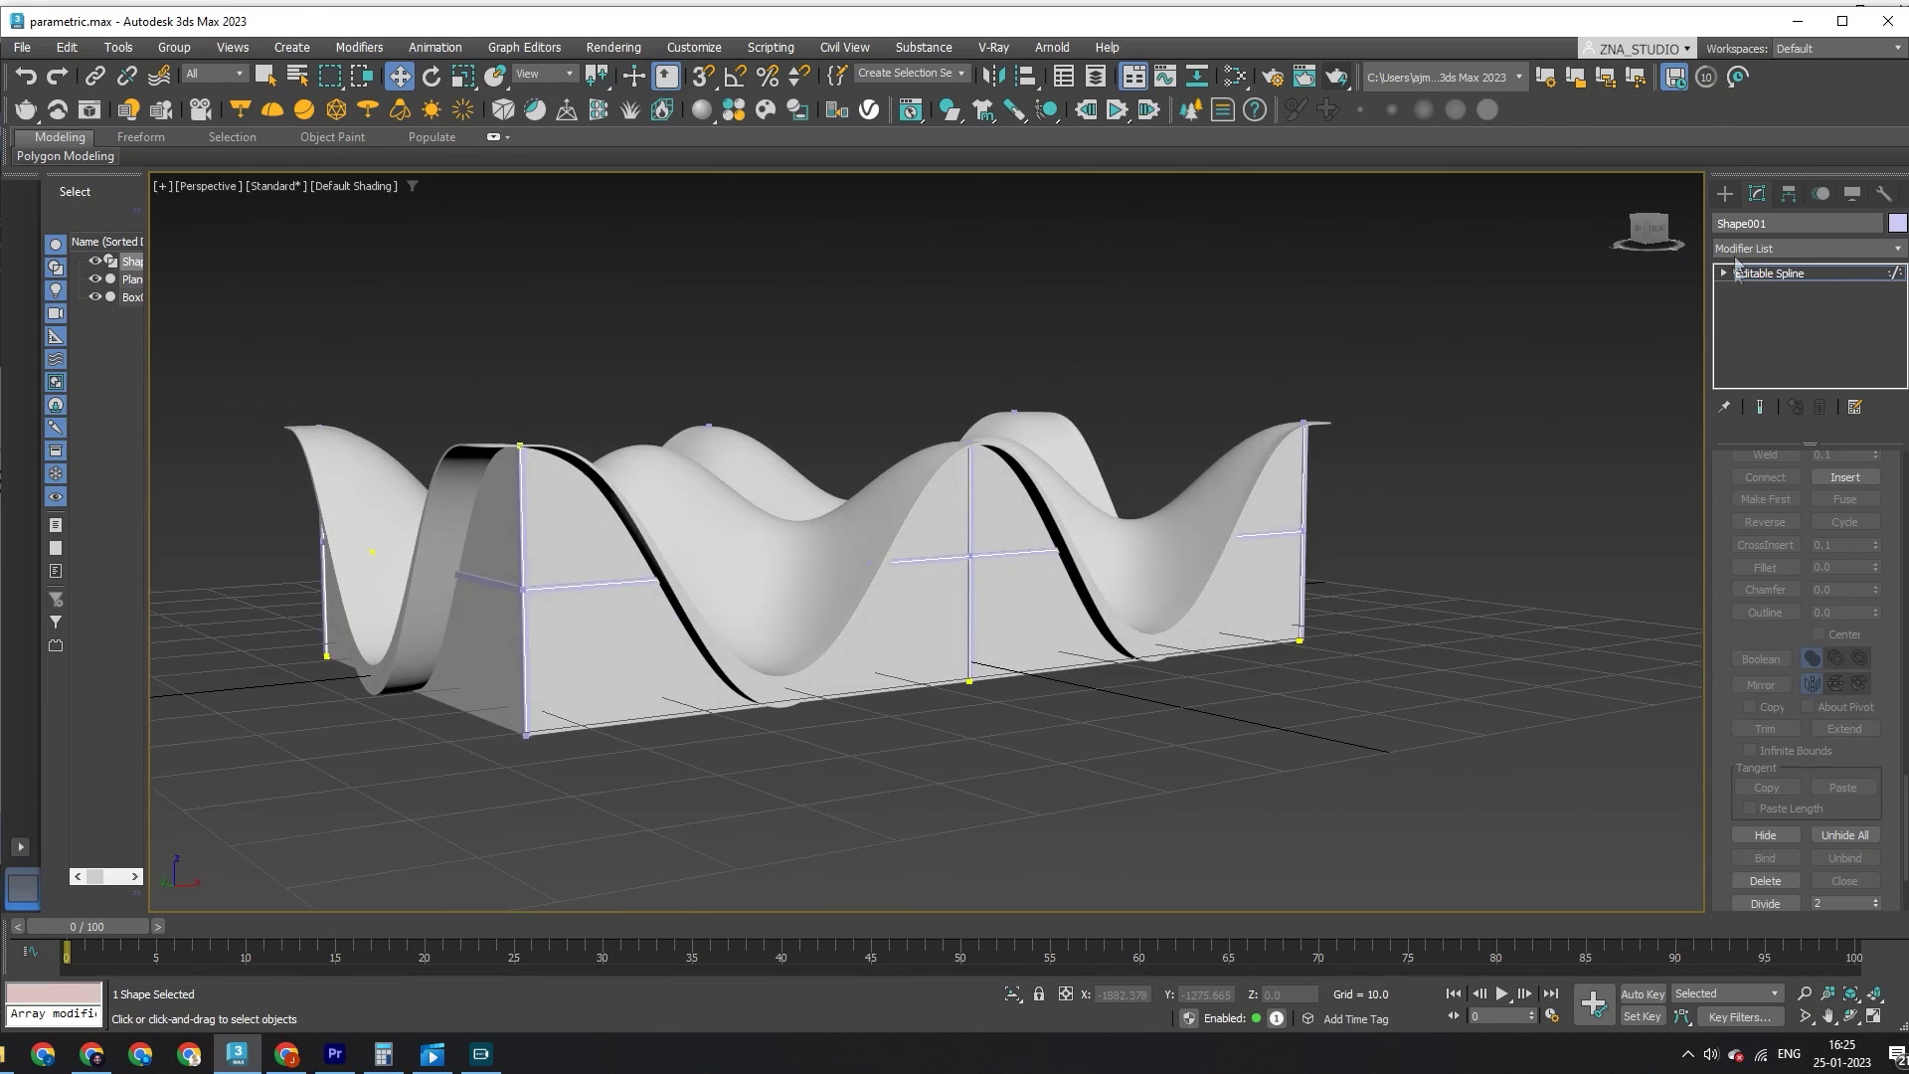
{"action": "left_click", "coordinate": [1724, 192]}
{"action": "left_click", "coordinate": [1197, 668]}
{"action": "mouse_move", "coordinate": [1196, 668]}
{"action": "middle_mouse_down", "text": "alt"}
{"action": "mouse_move", "coordinate": [969, 766]}
{"action": "mouse_move", "coordinate": [881, 771]}
{"action": "mouse_move", "coordinate": [915, 650]}
{"action": "middle_mouse_up", "text": "alt"}
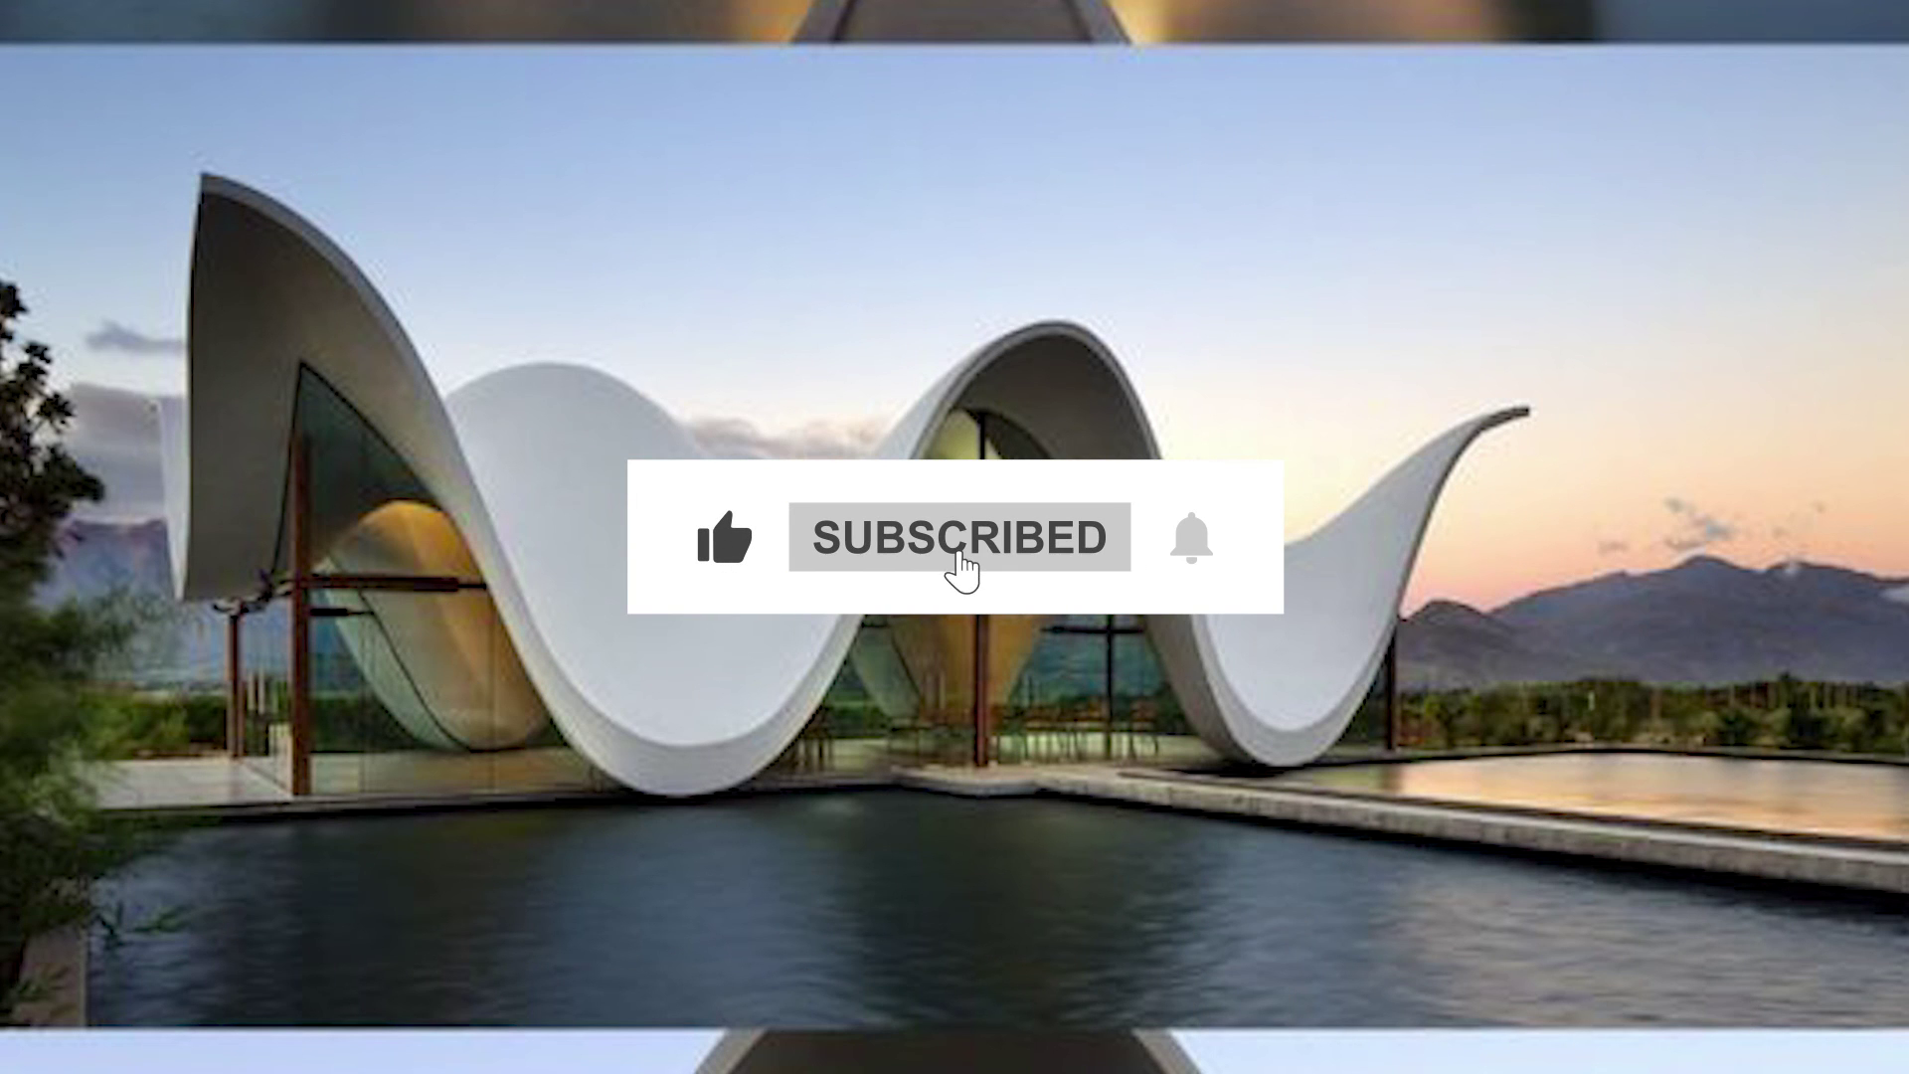